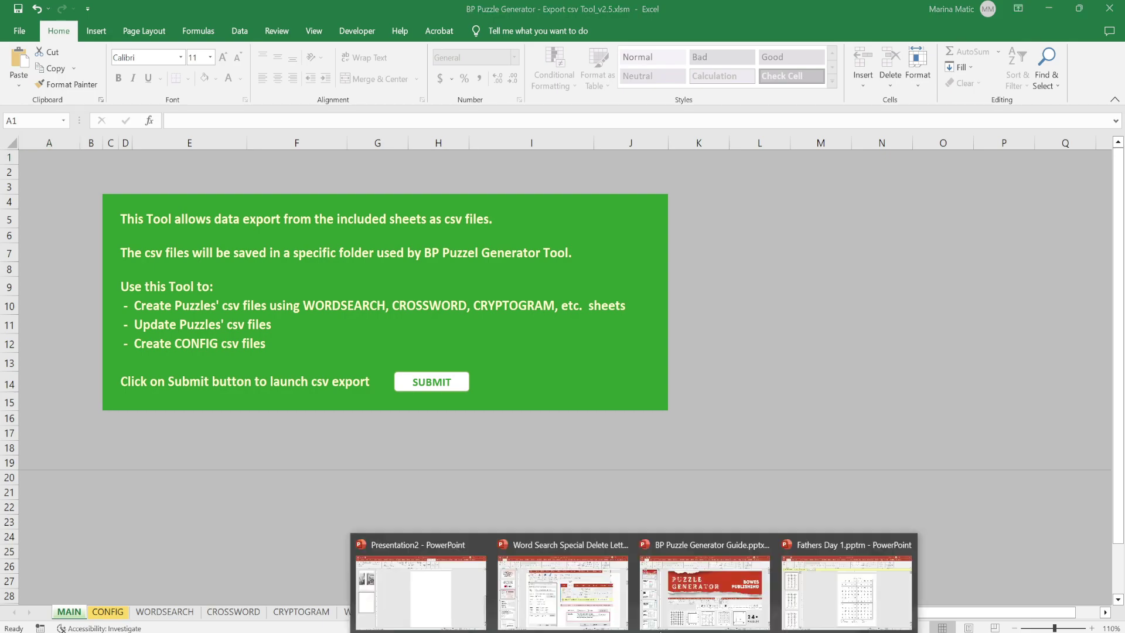
# - Switch to the BP Puzzle Generator Guide presentation in PowerPoint and review slides 2 to 5 on the CONFIG and WORDSEARCH sheets
pyautogui.click(700, 571)
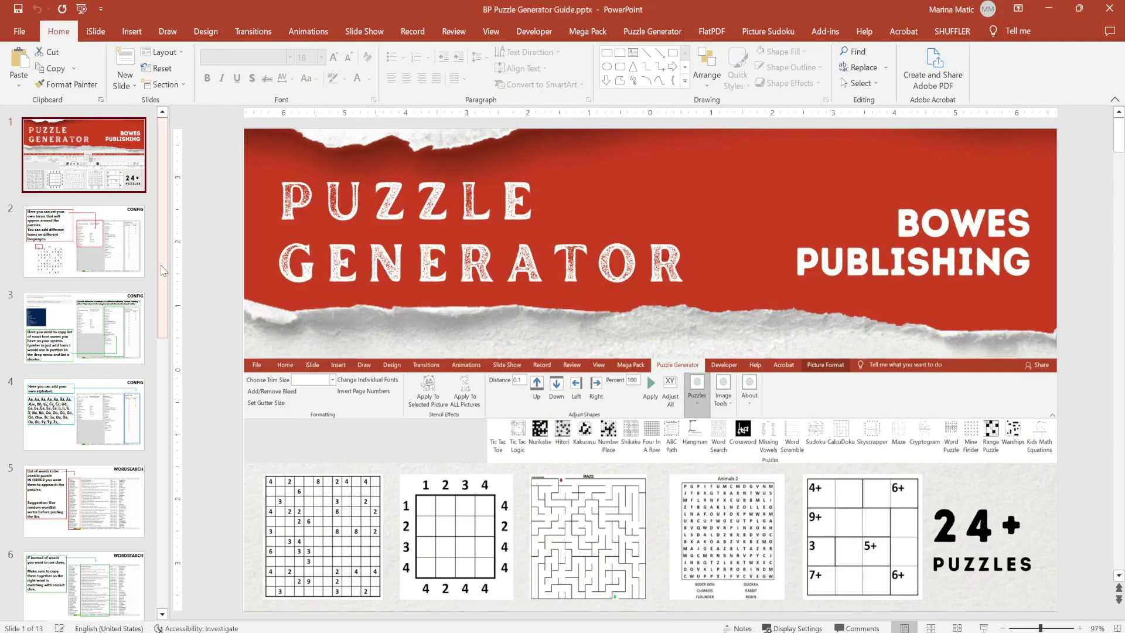
pyautogui.click(138, 258)
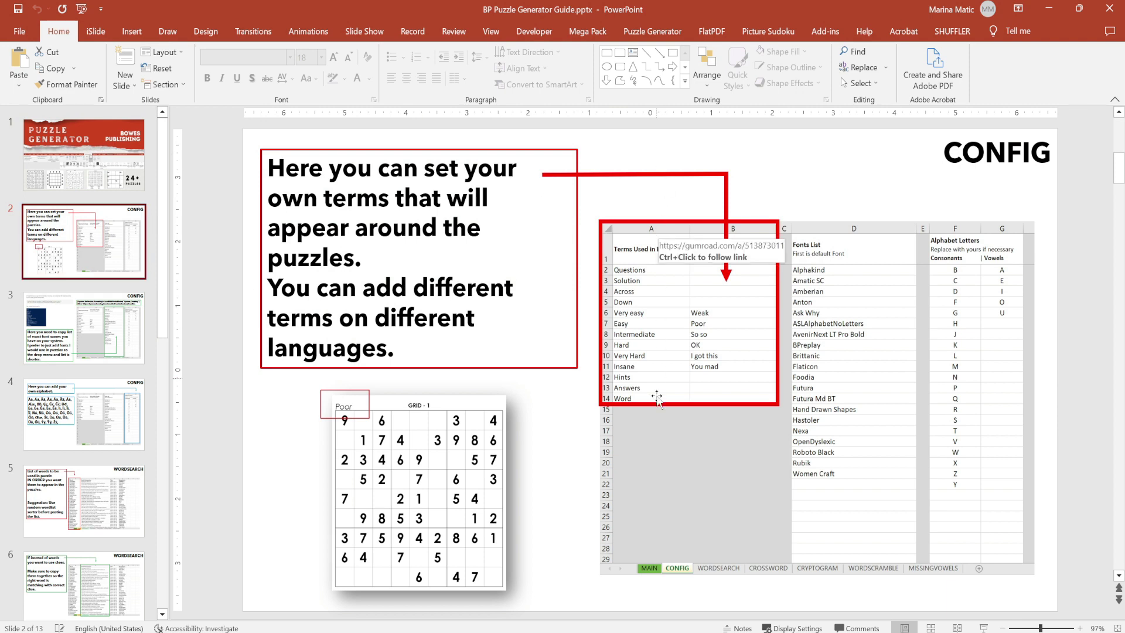
pyautogui.click(114, 322)
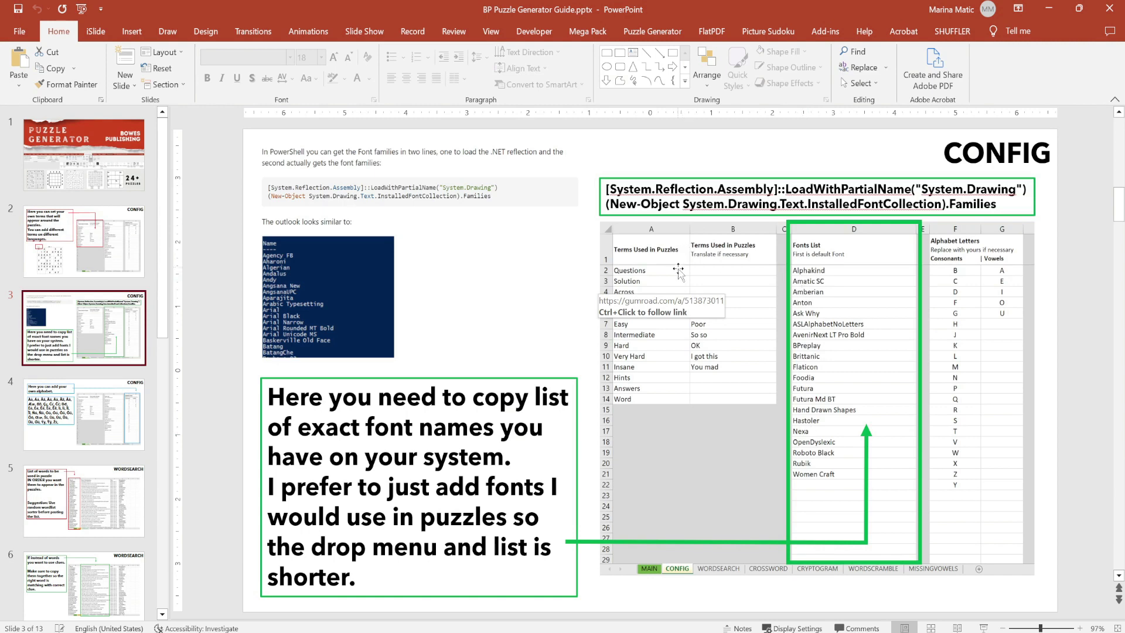
pyautogui.click(122, 384)
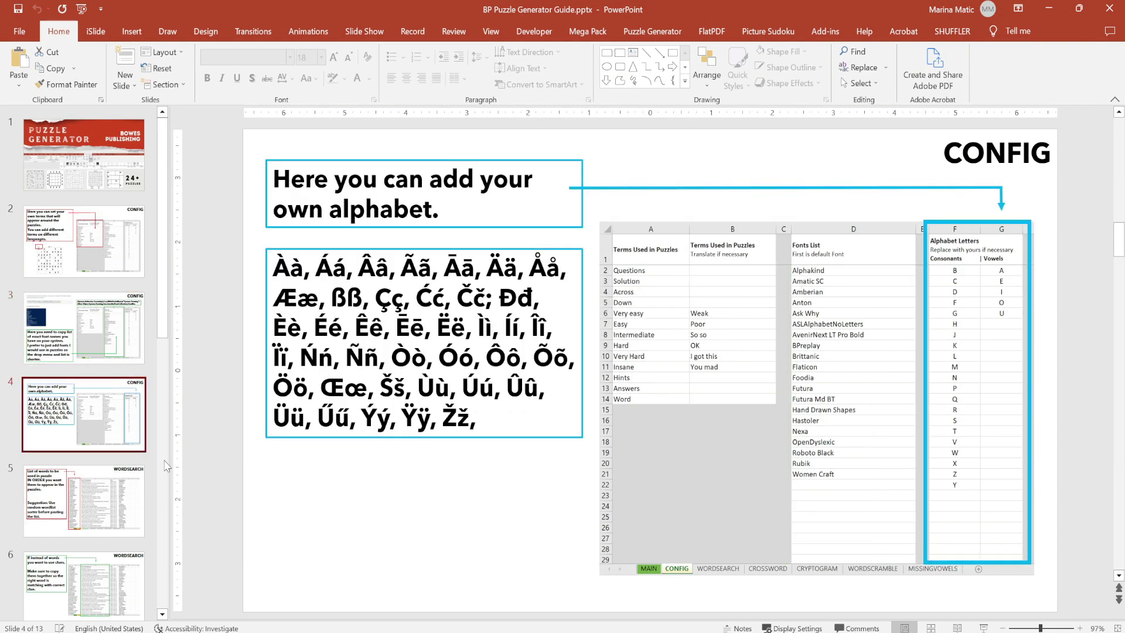
pyautogui.click(135, 492)
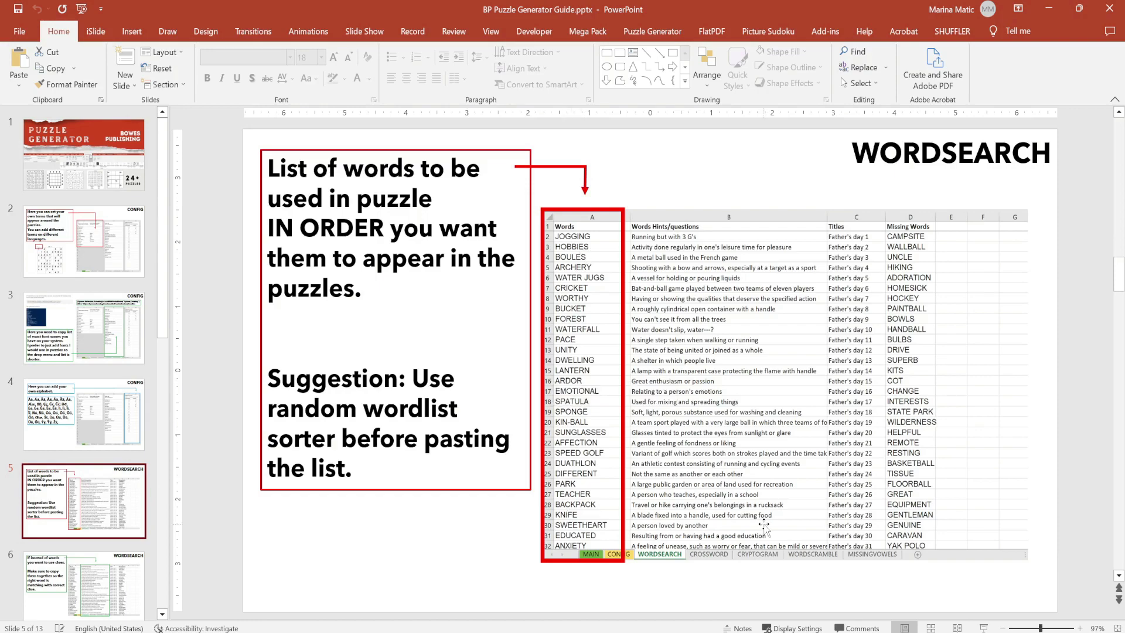
# - Switch to the BP Puzzle Generator export workbook in Excel and examine the puzzle terms and their replacements on the CONFIG sheet
pyautogui.moveTo(569, 632)
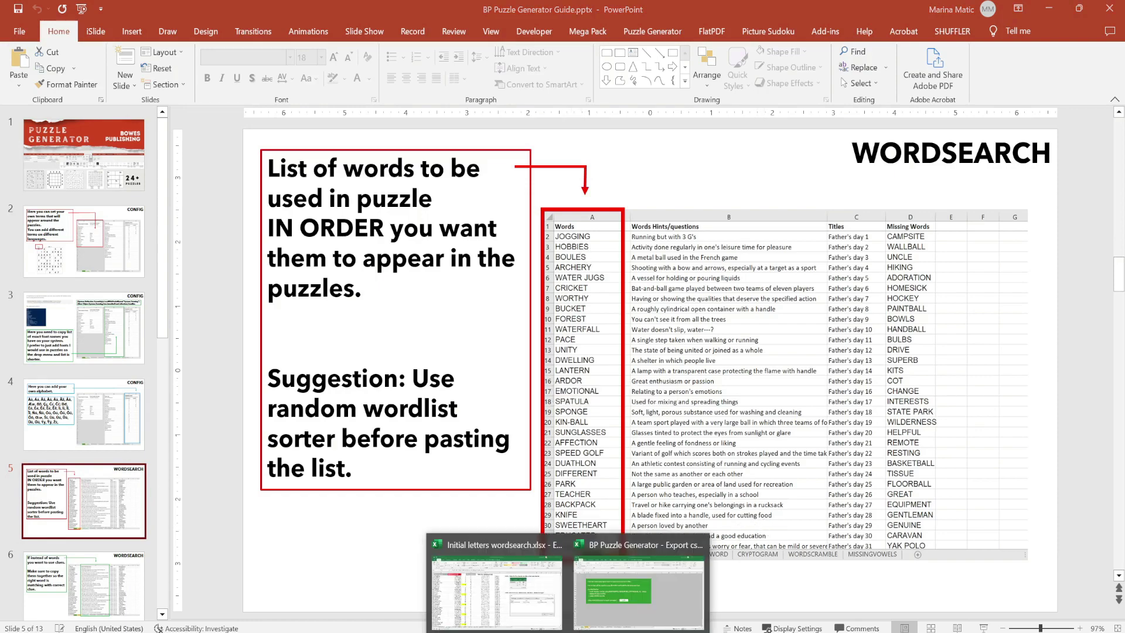
pyautogui.click(607, 610)
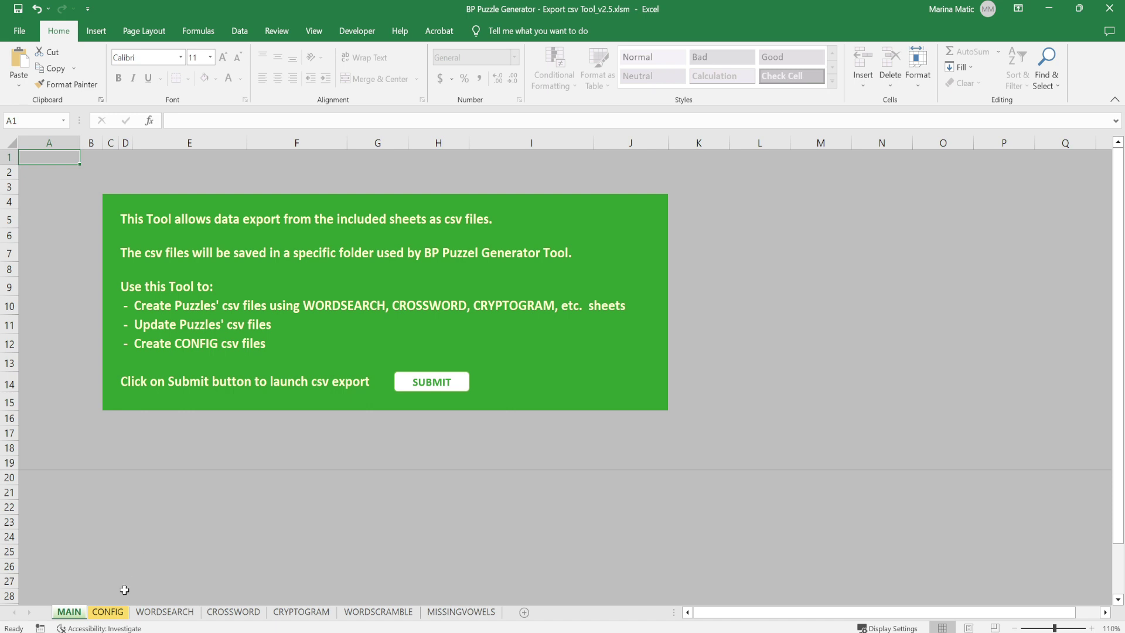
pyautogui.click(118, 613)
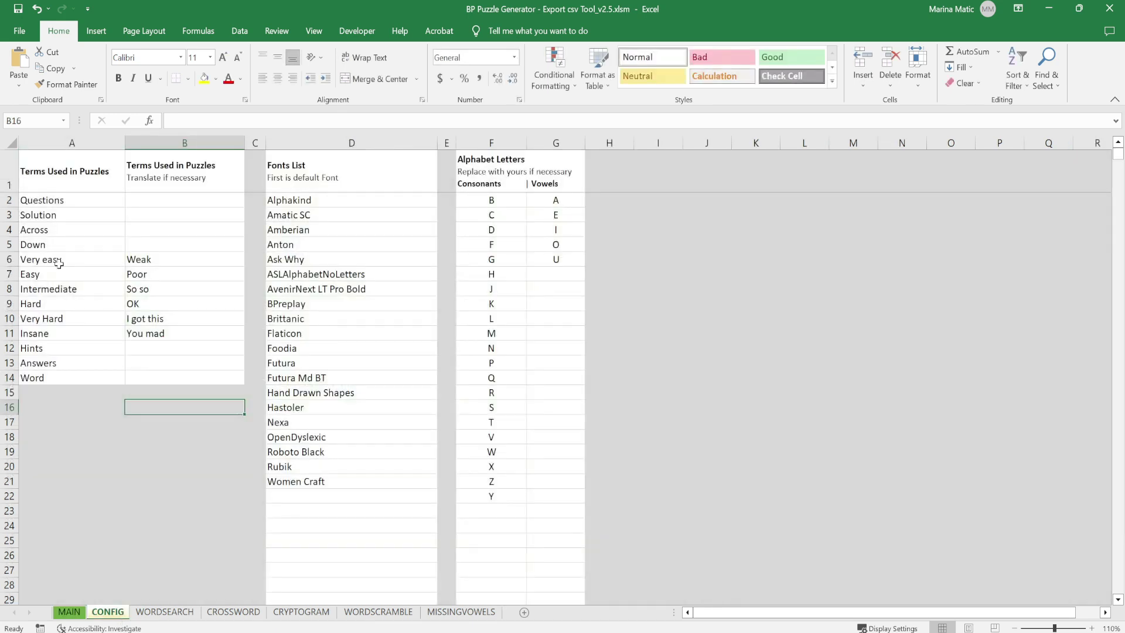
pyautogui.moveTo(73, 179); pyautogui.dragTo(76, 377)
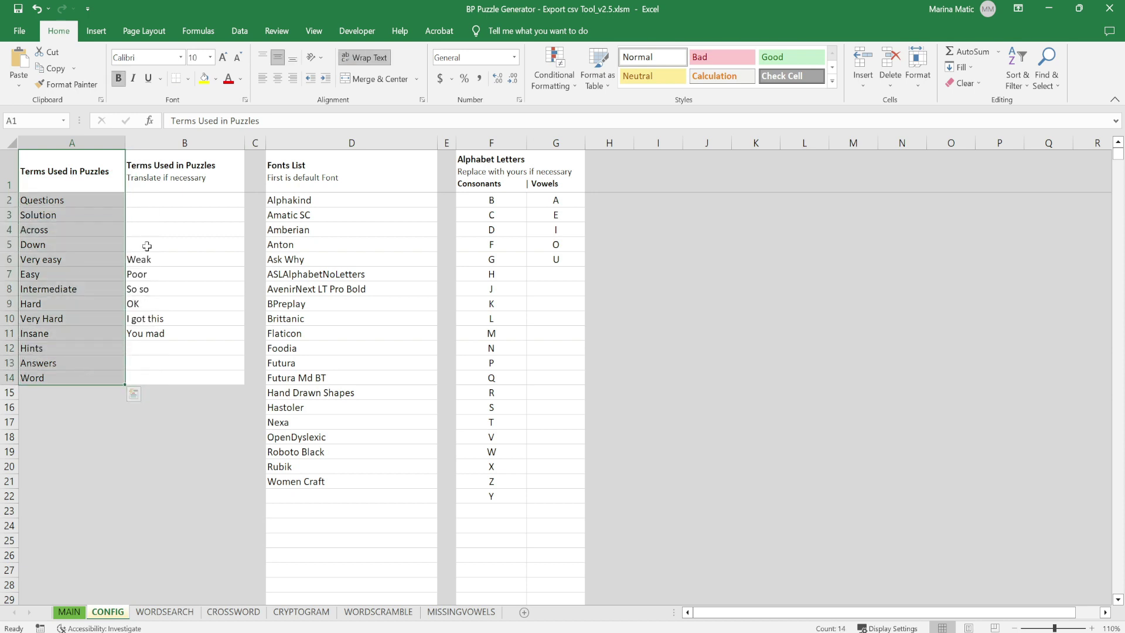
pyautogui.moveTo(149, 245); pyautogui.dragTo(146, 365)
pyautogui.moveTo(151, 200); pyautogui.dragTo(149, 348)
pyautogui.moveTo(91, 207); pyautogui.dragTo(84, 379)
pyautogui.click(150, 282)
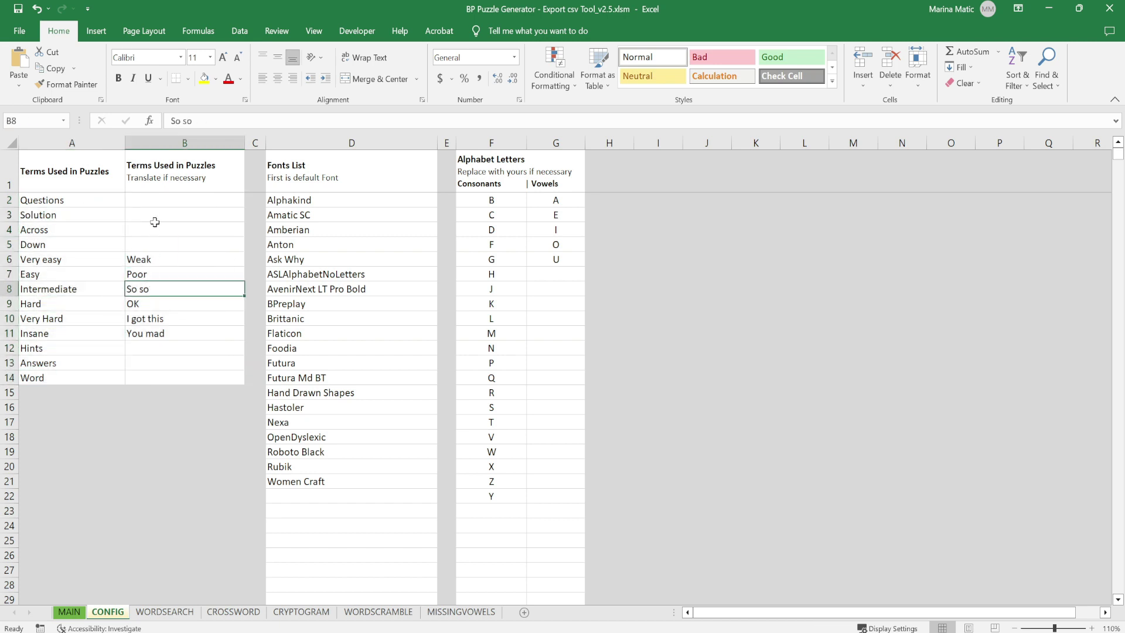
pyautogui.moveTo(154, 215); pyautogui.dragTo(148, 334)
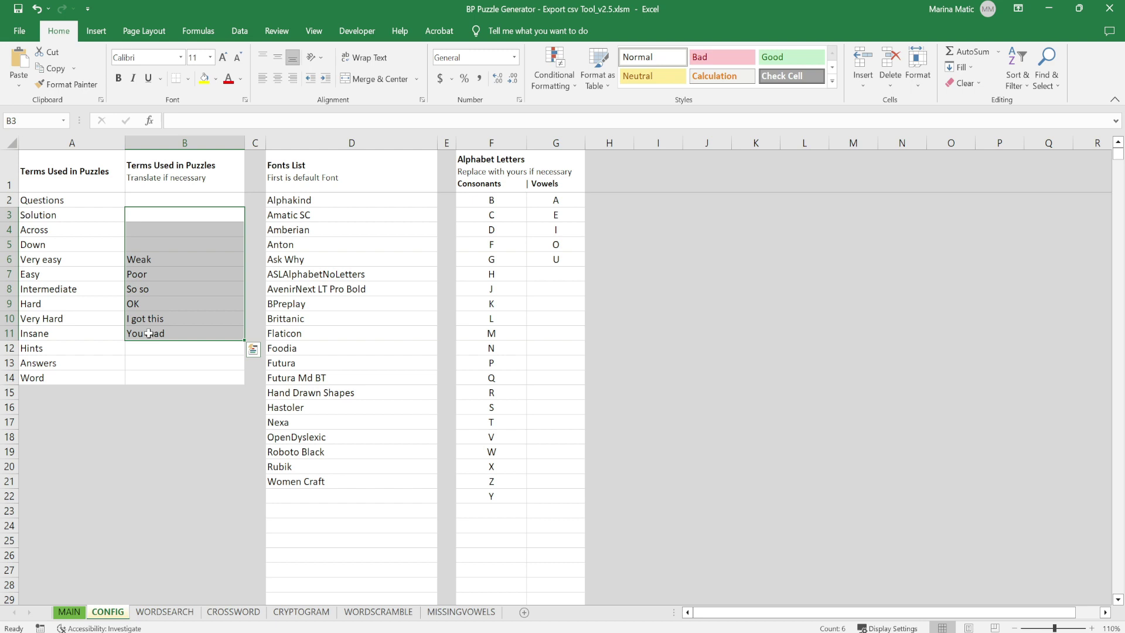
pyautogui.click(154, 275)
# - Examine the default terms in column A, covering the difficulty levels, Hints, Answers, Word, Questions, Solution, Across and Down
pyautogui.moveTo(65, 260); pyautogui.dragTo(57, 335)
pyautogui.click(50, 348)
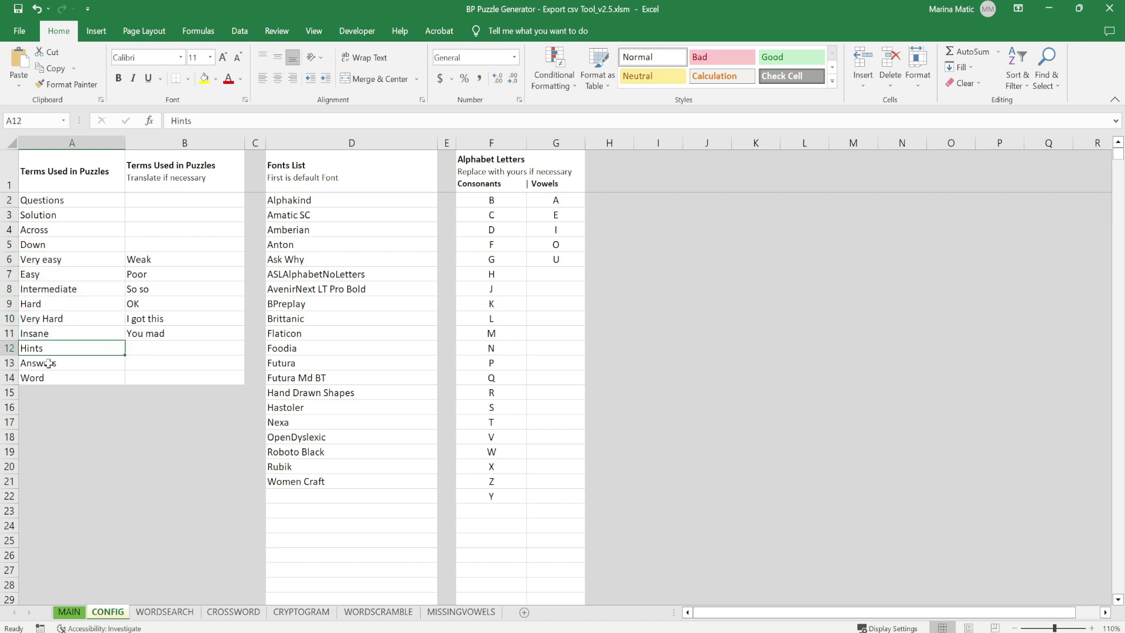
pyautogui.click(48, 364)
pyautogui.click(48, 377)
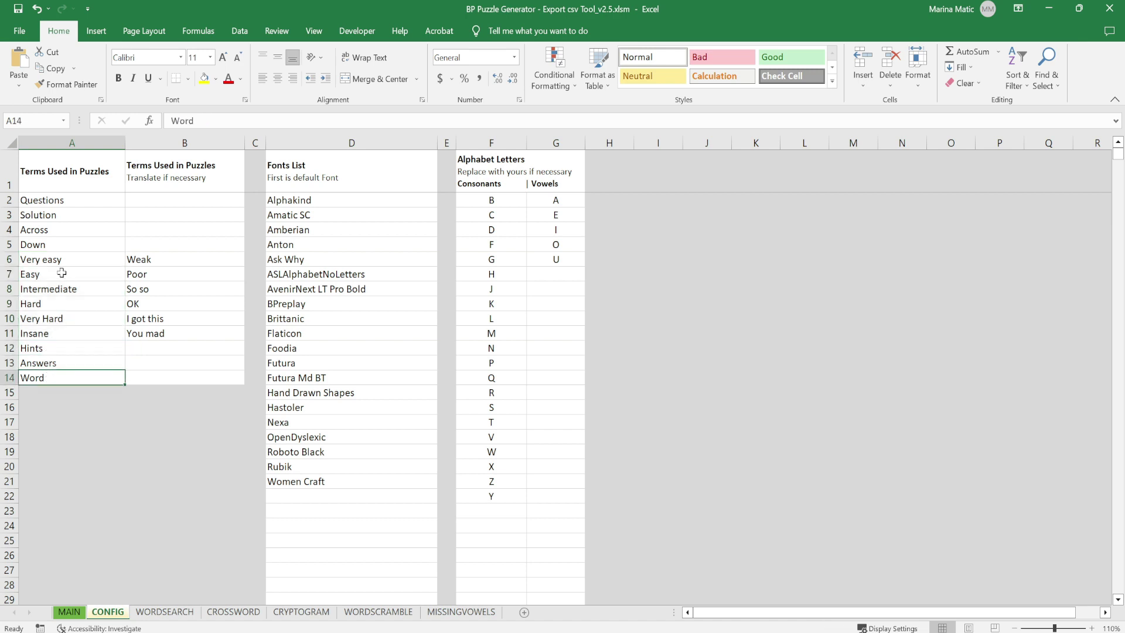
pyautogui.click(71, 204)
pyautogui.click(70, 216)
pyautogui.click(68, 228)
pyautogui.click(65, 242)
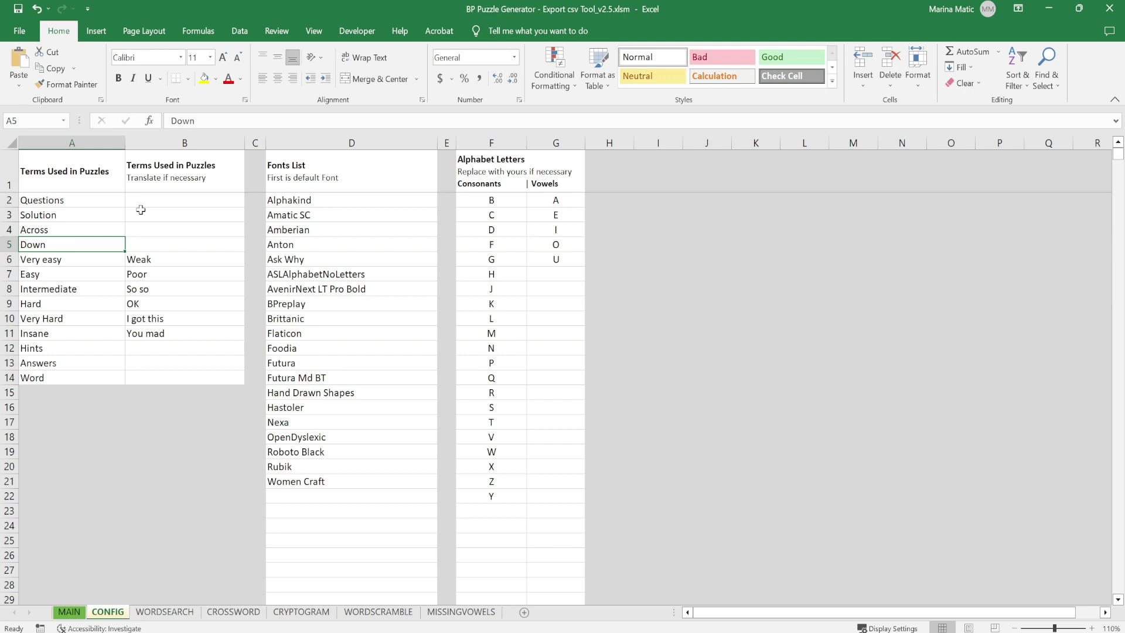
# - Examine the translation cells in column B, including the custom difficulty names and the cell beside Across
pyautogui.moveTo(141, 200); pyautogui.dragTo(148, 366)
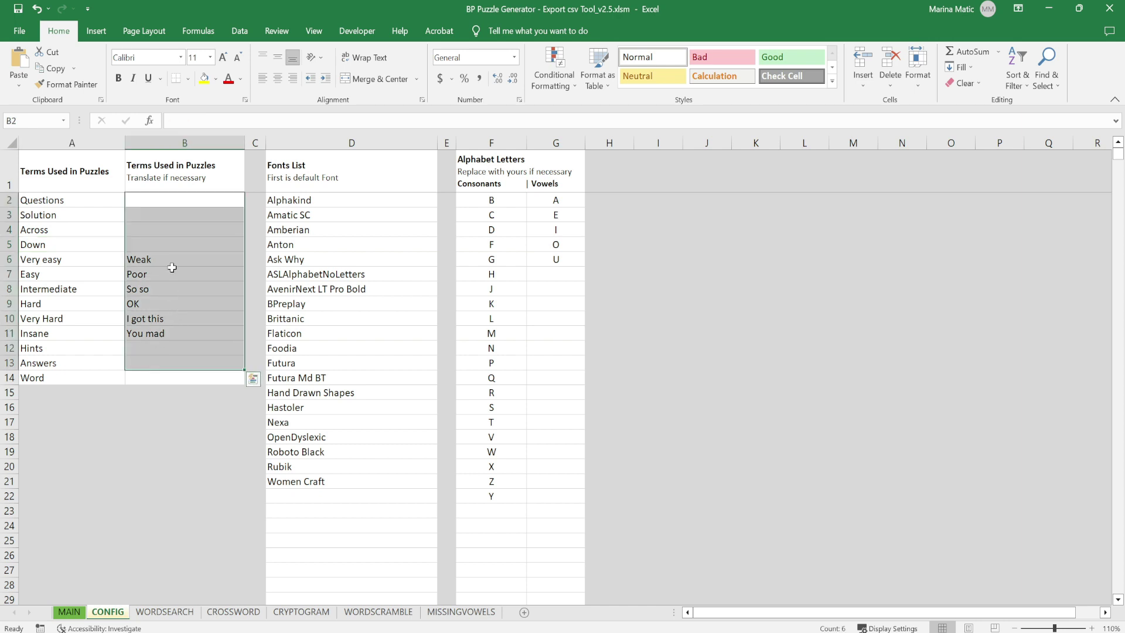
pyautogui.click(175, 217)
pyautogui.moveTo(161, 226); pyautogui.dragTo(158, 334)
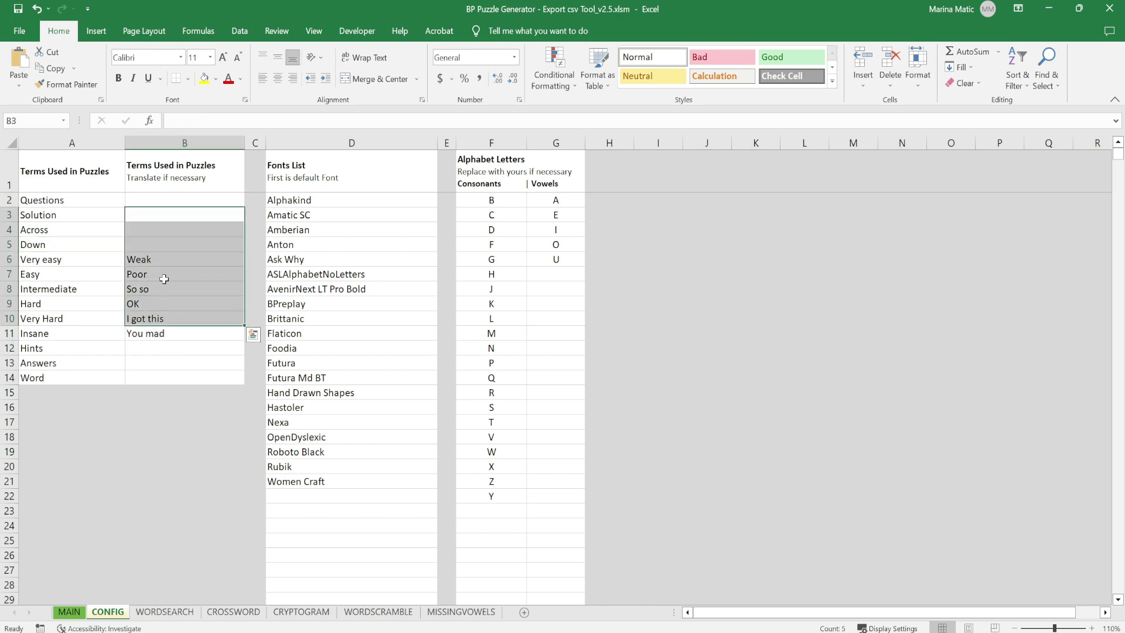
pyautogui.moveTo(149, 261); pyautogui.dragTo(148, 352)
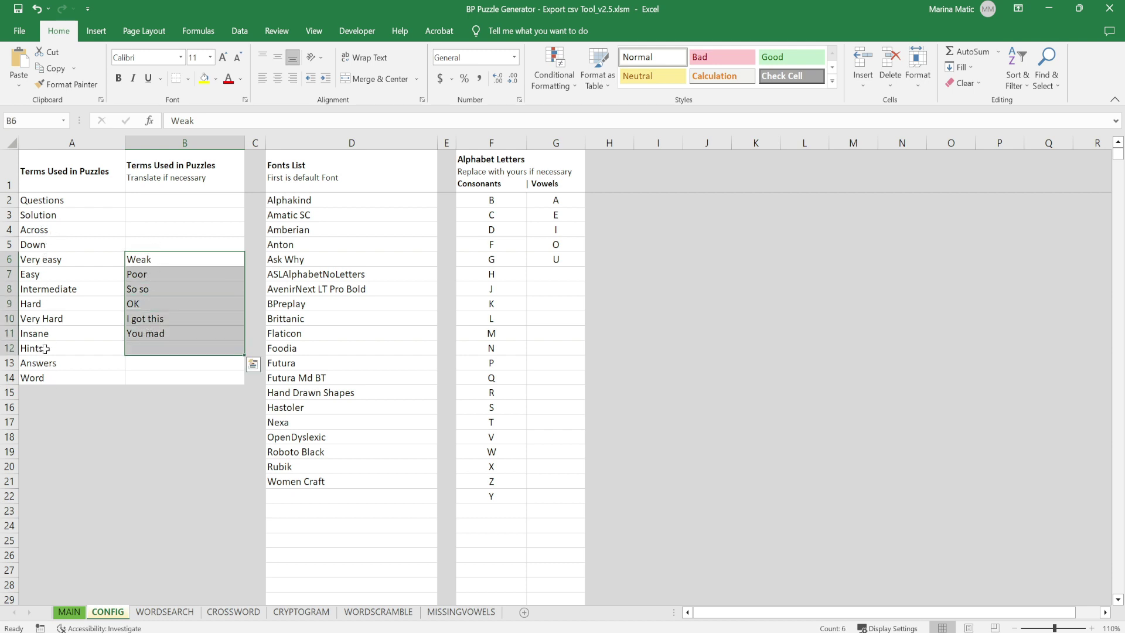
pyautogui.click(130, 228)
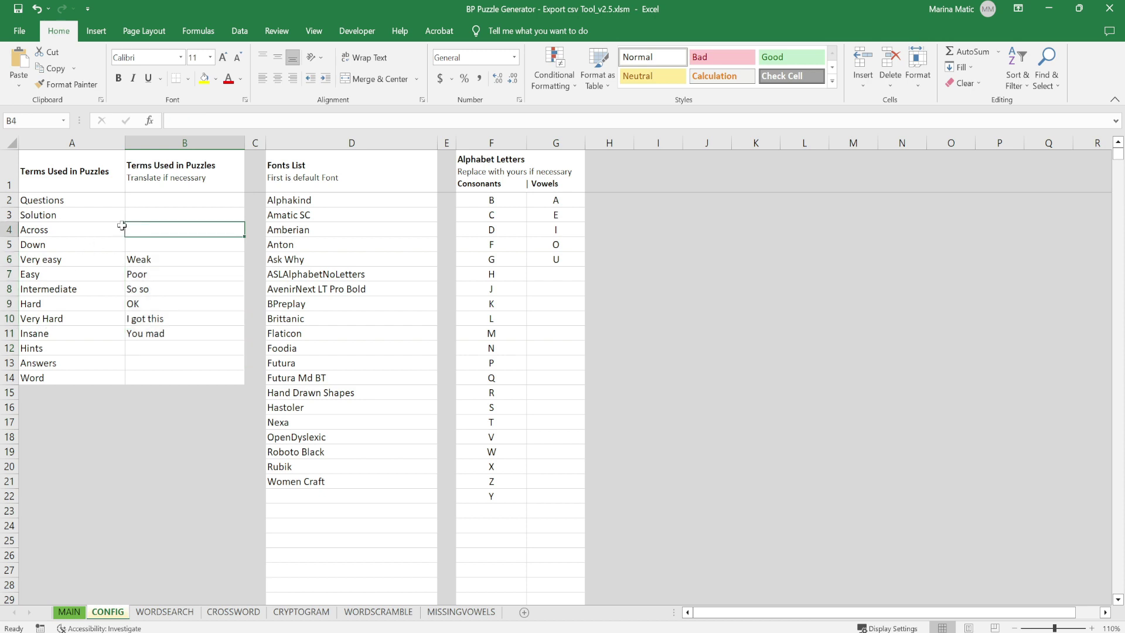
pyautogui.click(74, 231)
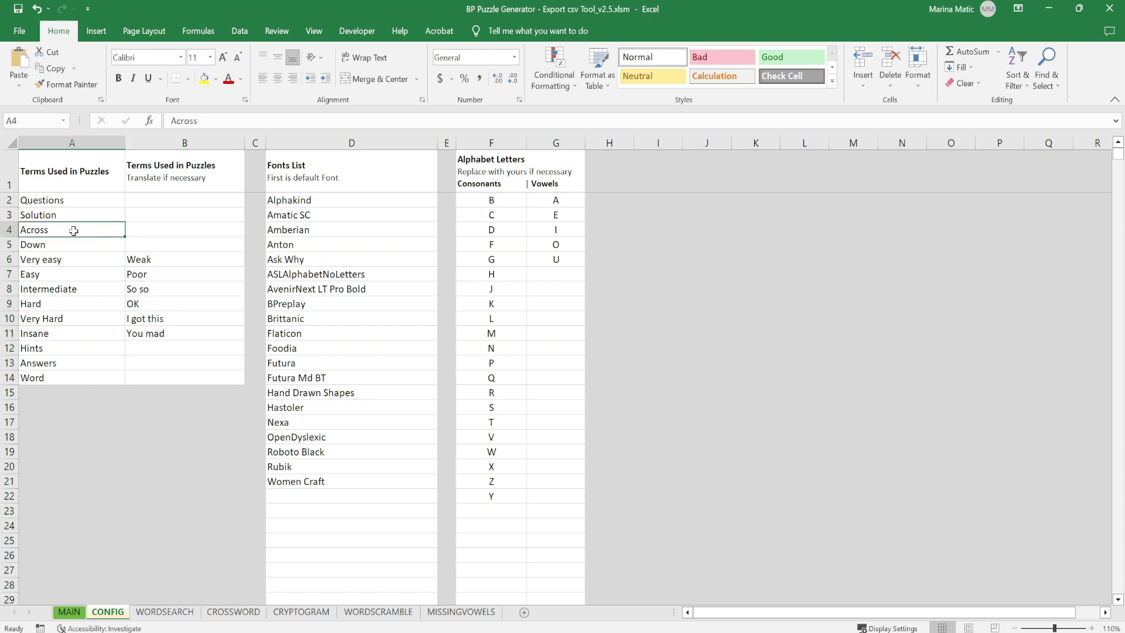
pyautogui.click(142, 227)
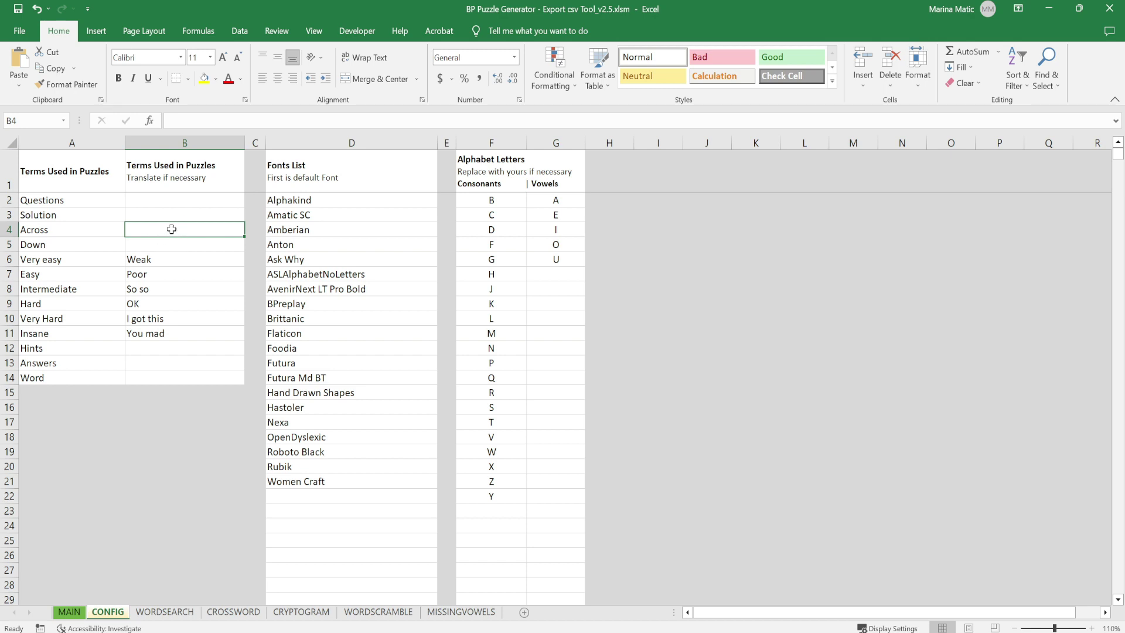
# - Examine the font names in the Fonts List column of the CONFIG sheet
pyautogui.moveTo(306, 204); pyautogui.dragTo(303, 477)
pyautogui.click(328, 289)
pyautogui.moveTo(334, 201); pyautogui.dragTo(333, 497)
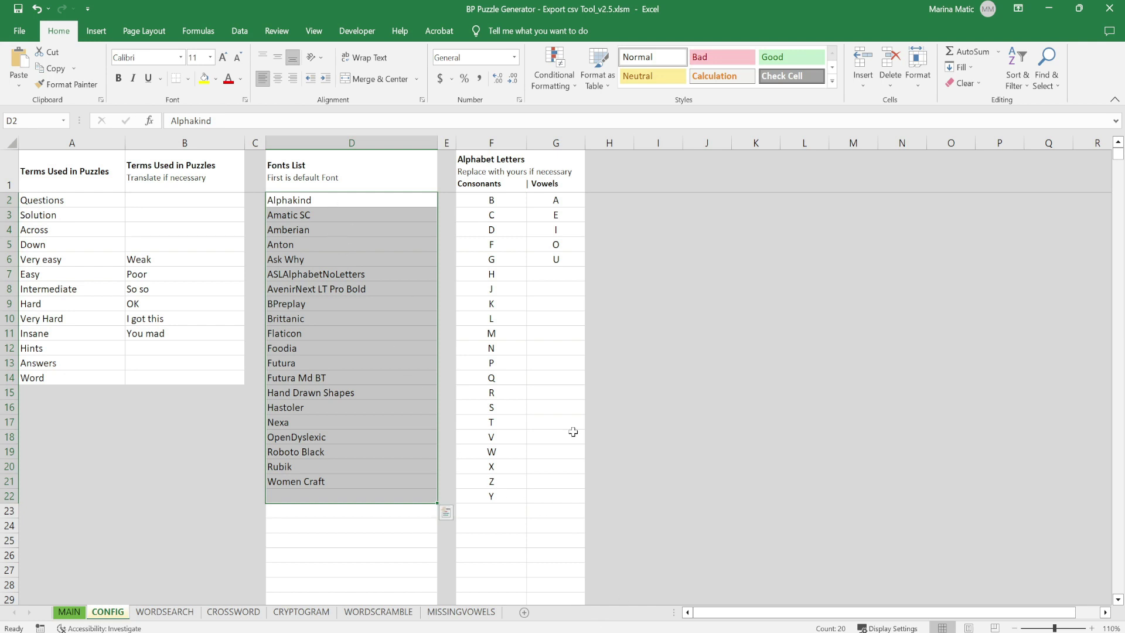
# - Switch to the guide presentation in PowerPoint and copy the two-line command for listing installed fonts from the green-framed box on slide 3
pyautogui.click(634, 632)
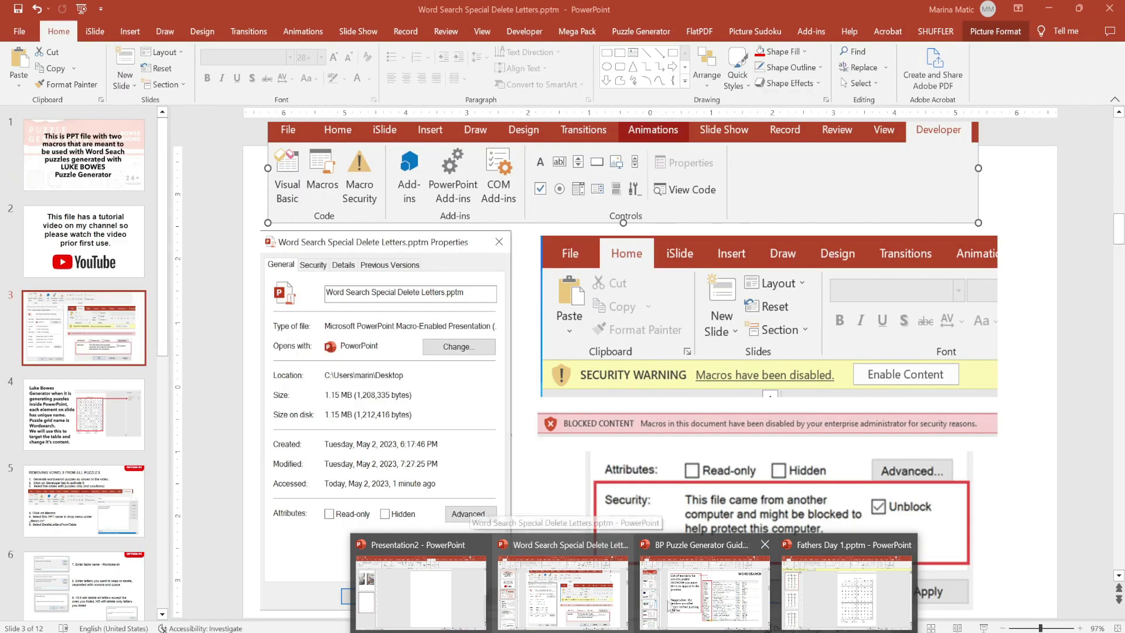
pyautogui.click(645, 586)
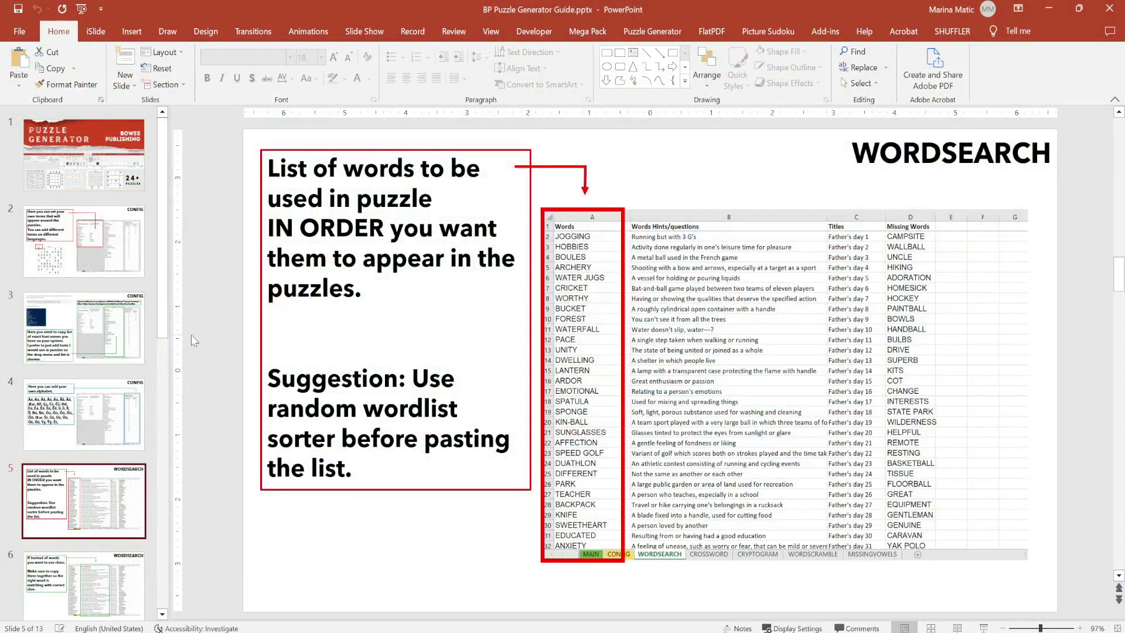
pyautogui.click(94, 340)
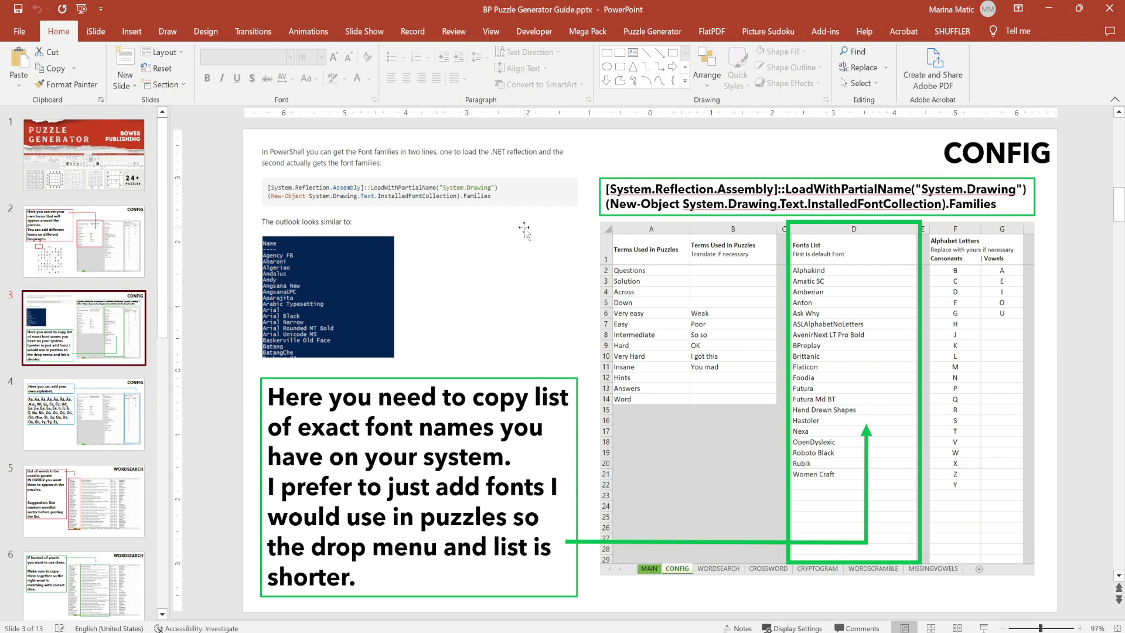
pyautogui.click(608, 204)
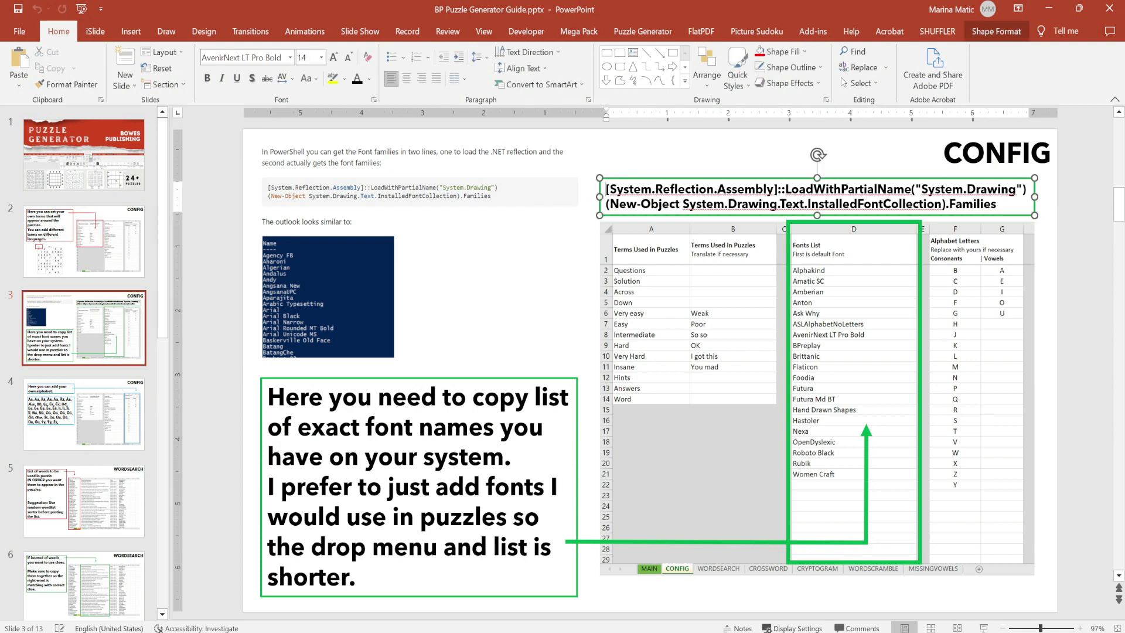
pyautogui.moveTo(607, 188); pyautogui.dragTo(998, 204)
pyautogui.hotkey('ctrl', 'c')
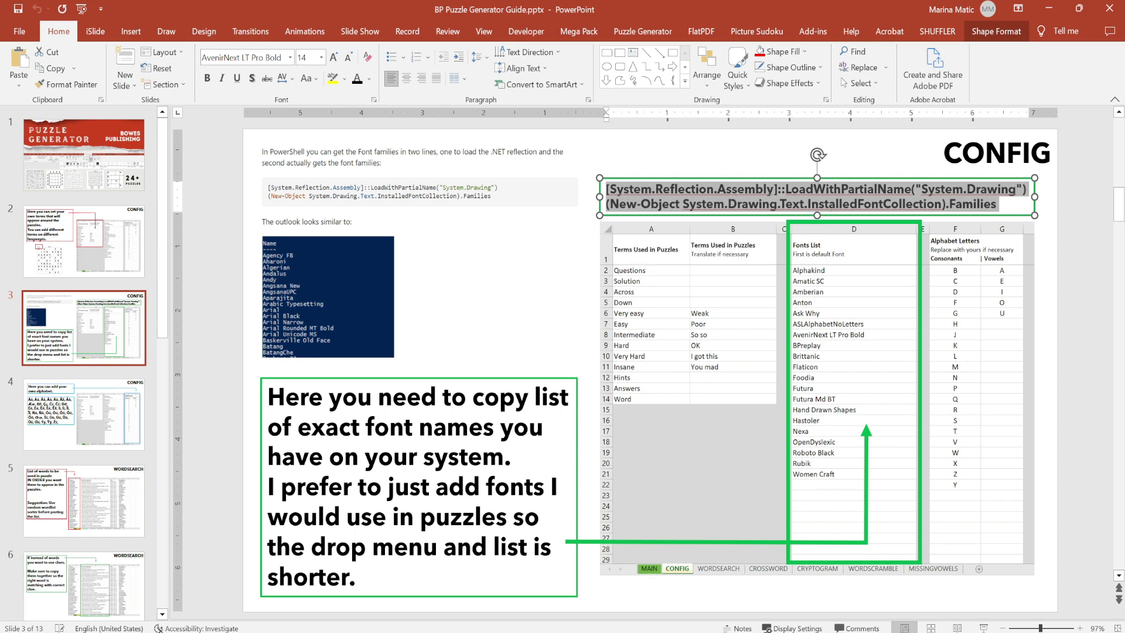
# - Search Windows for "Powershell" and open Windows PowerShell
pyautogui.press('super+s')
pyautogui.write('Po')
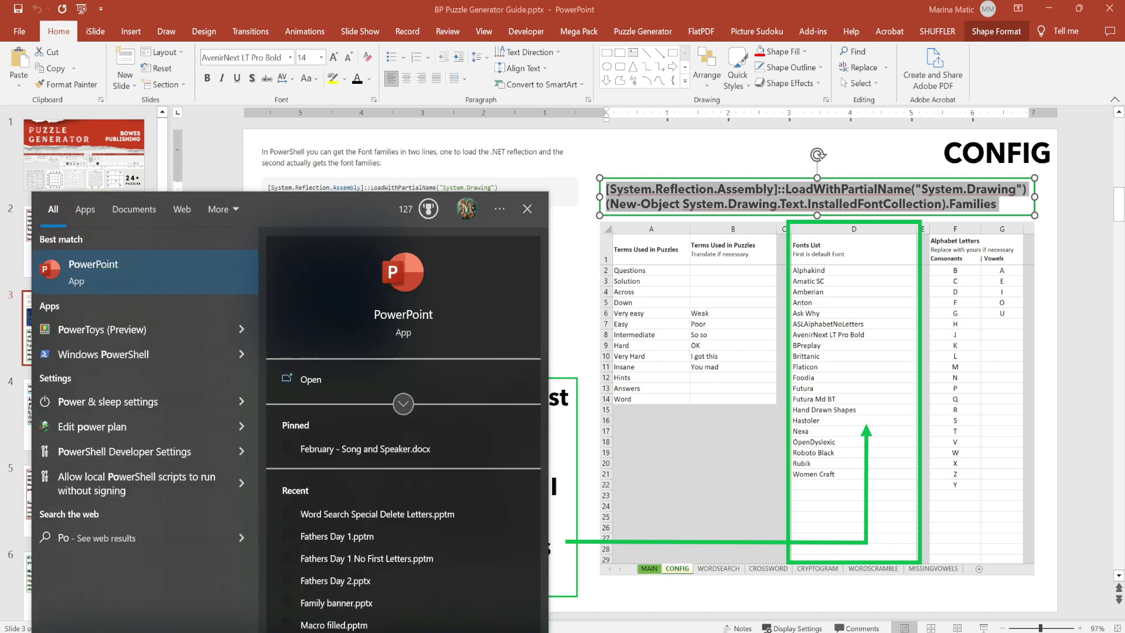
pyautogui.write('wers')
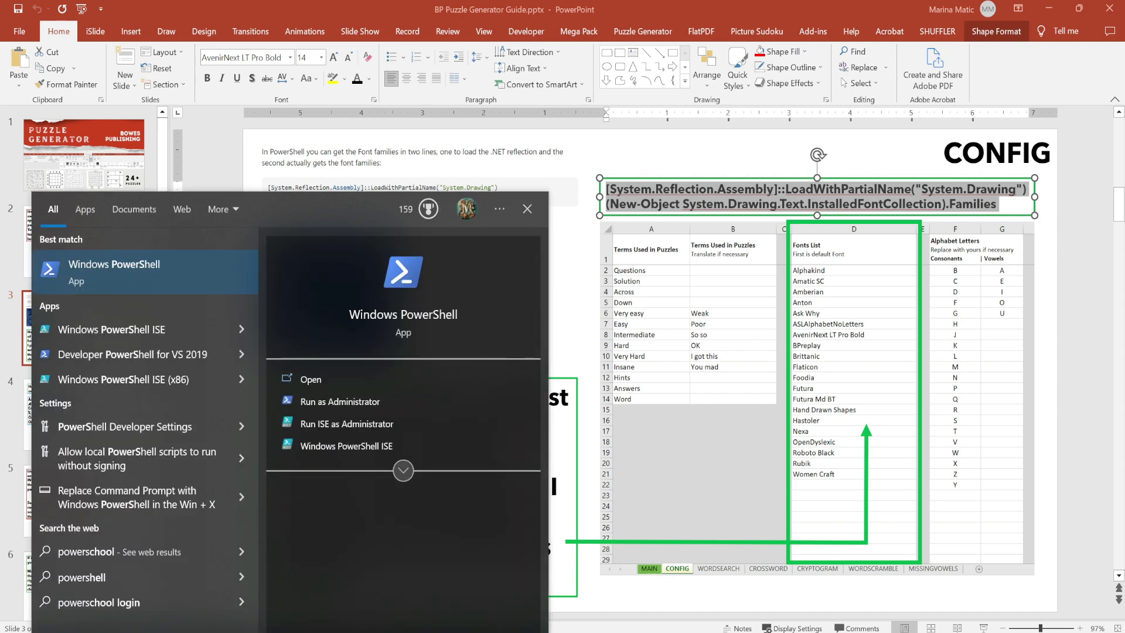
pyautogui.write('hell')
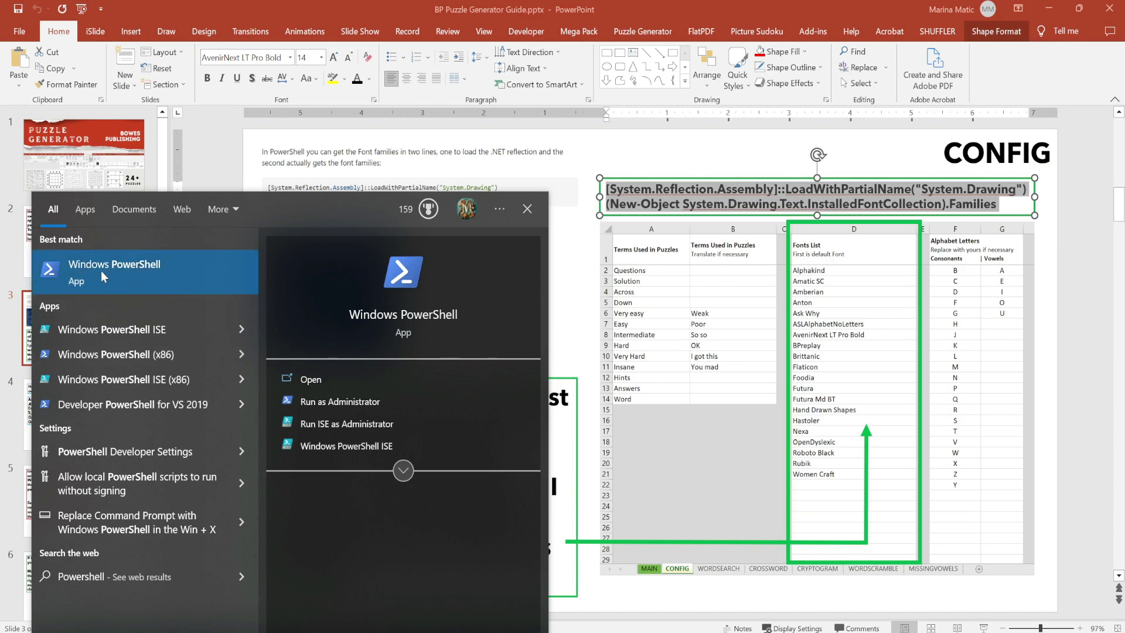
pyautogui.click(135, 271)
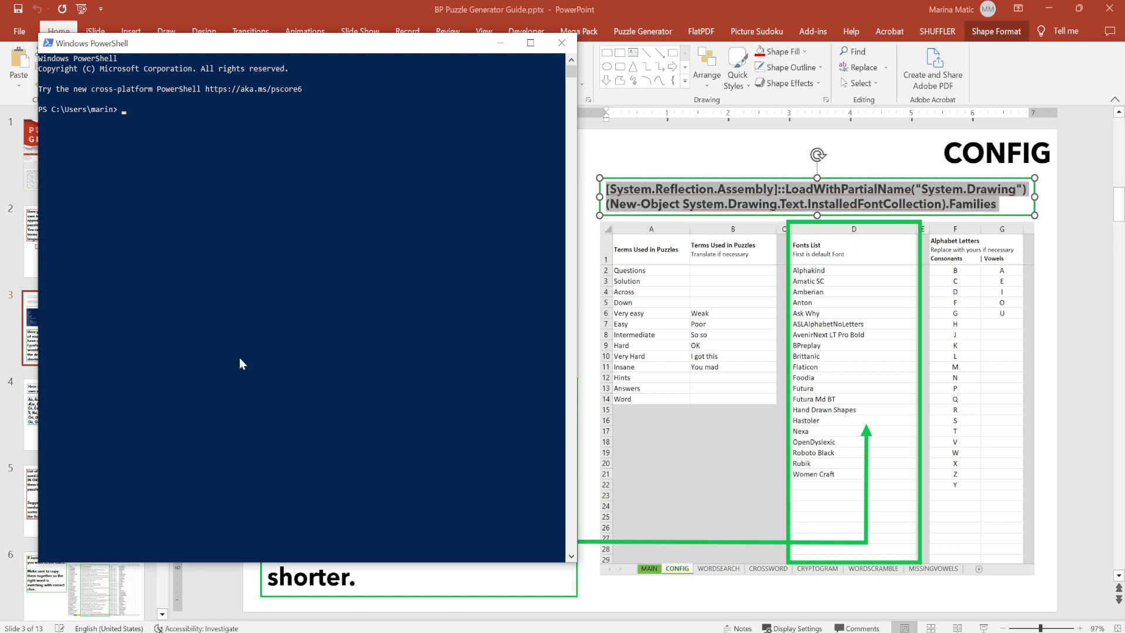
# - Run the copied System.Drawing font family commands in PowerShell and look through the installed font names
pyautogui.hotkey('ctrl', 'v')
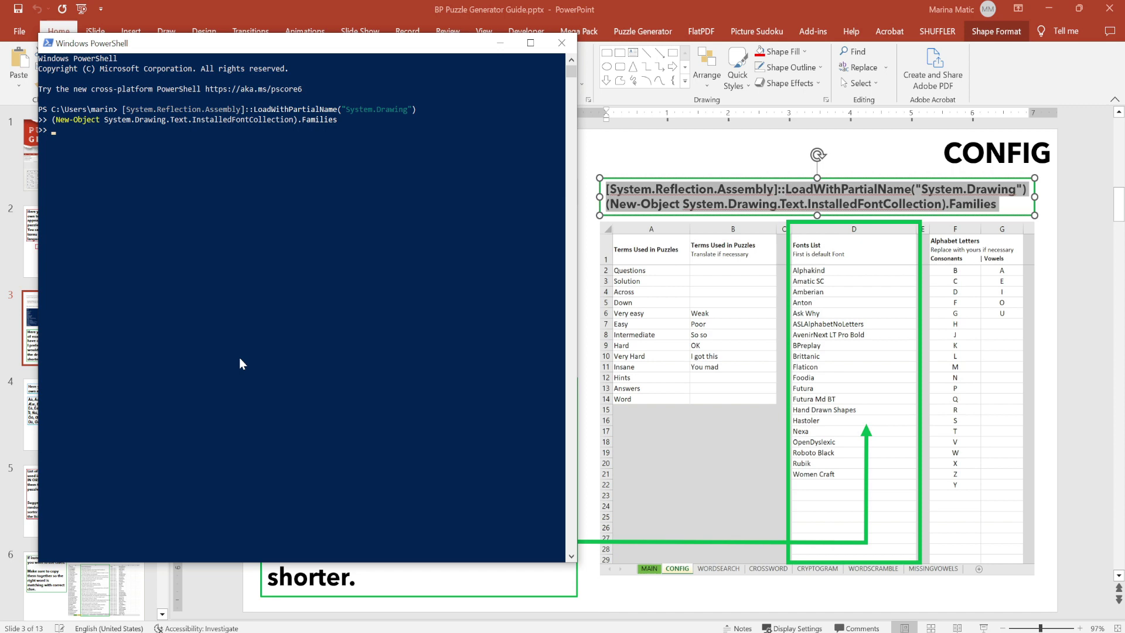
pyautogui.press('Return')
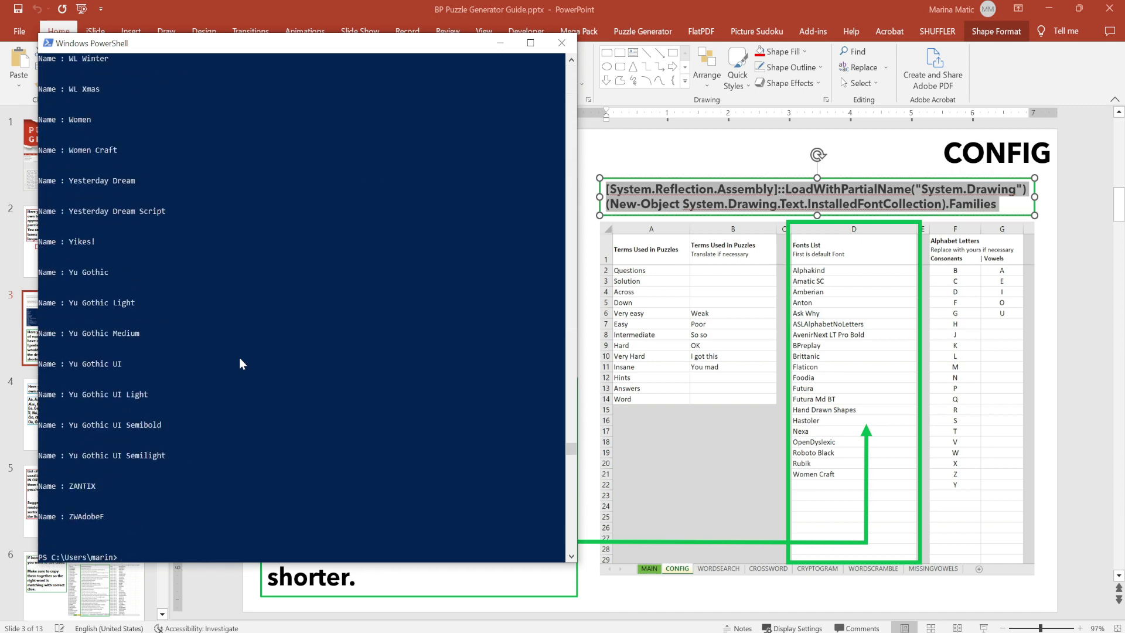
pyautogui.scroll(20, 241, 362)
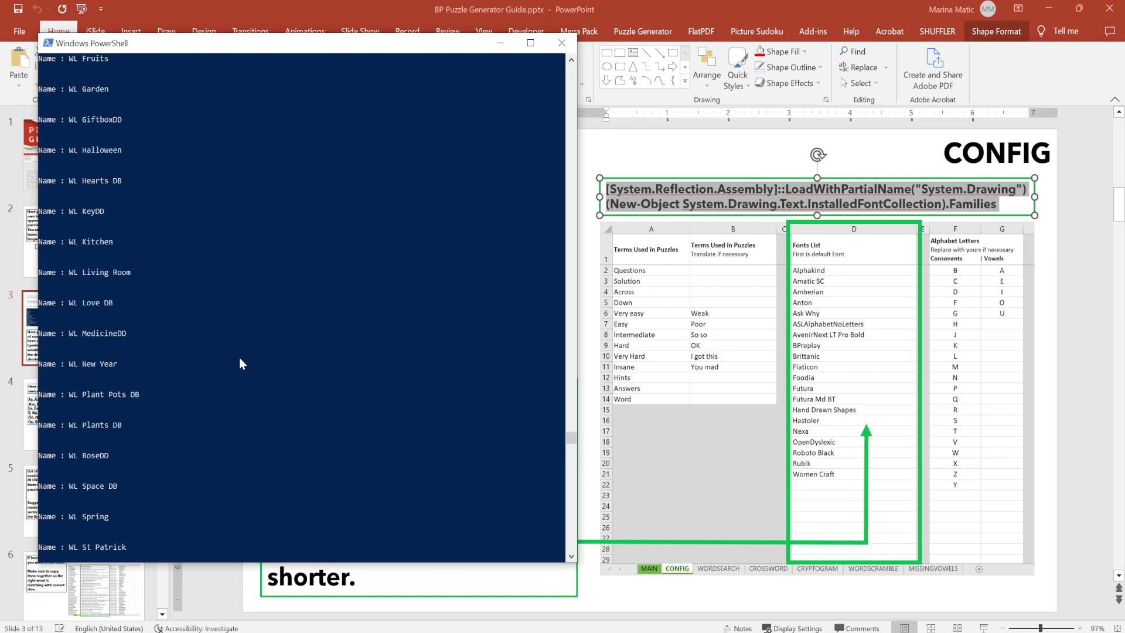
pyautogui.scroll(20, 239, 359)
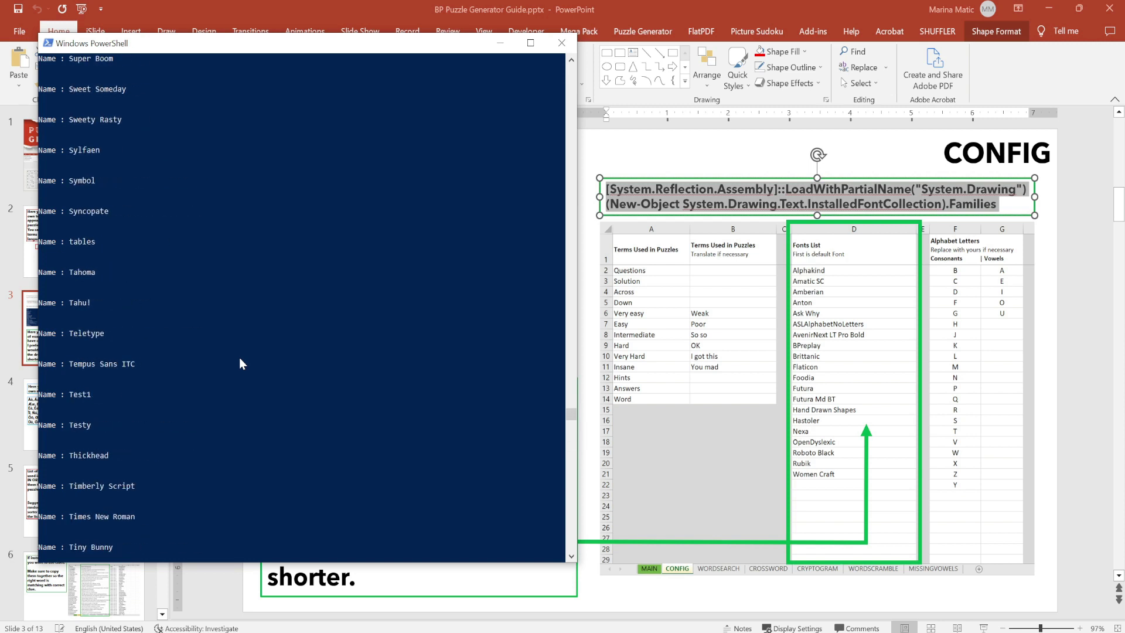
pyautogui.scroll(20, 239, 358)
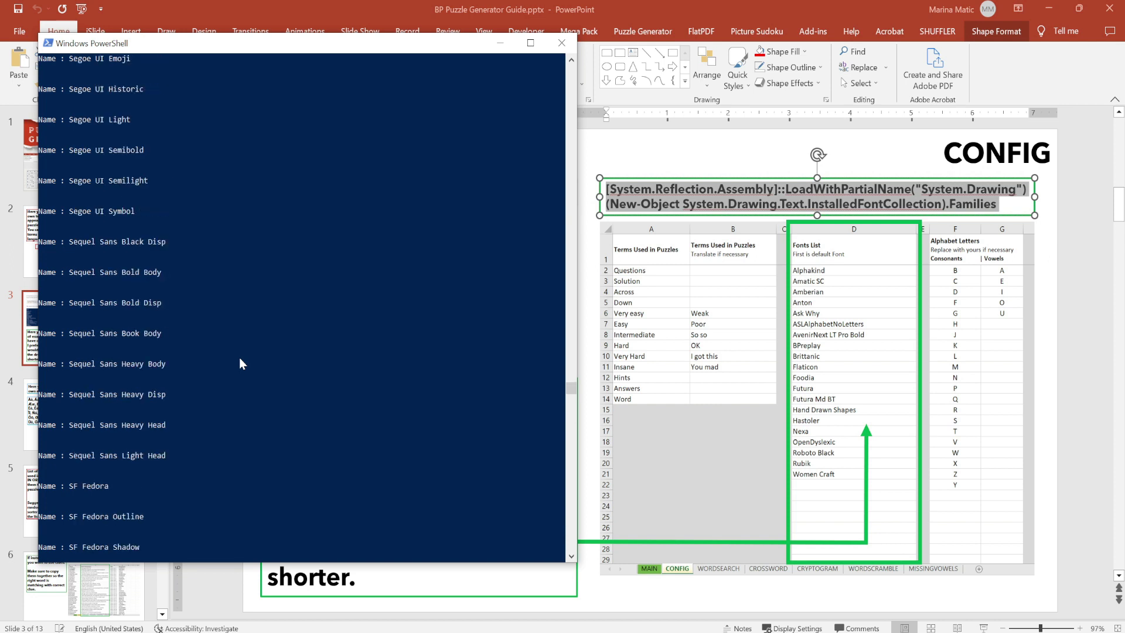
# - Copy the entire list of font names from the PowerShell output, from ZWAdobeF up to 212 Boys Stuff
pyautogui.scroll(20, 240, 359)
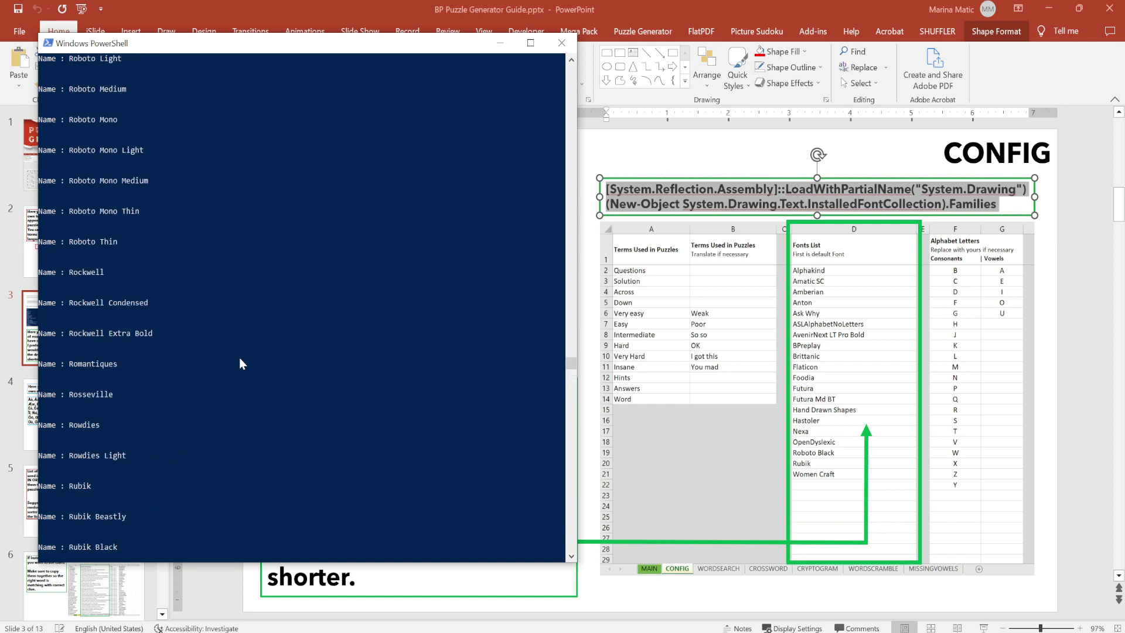
pyautogui.scroll(3, 239, 358)
pyautogui.scroll(-20, 146, 524)
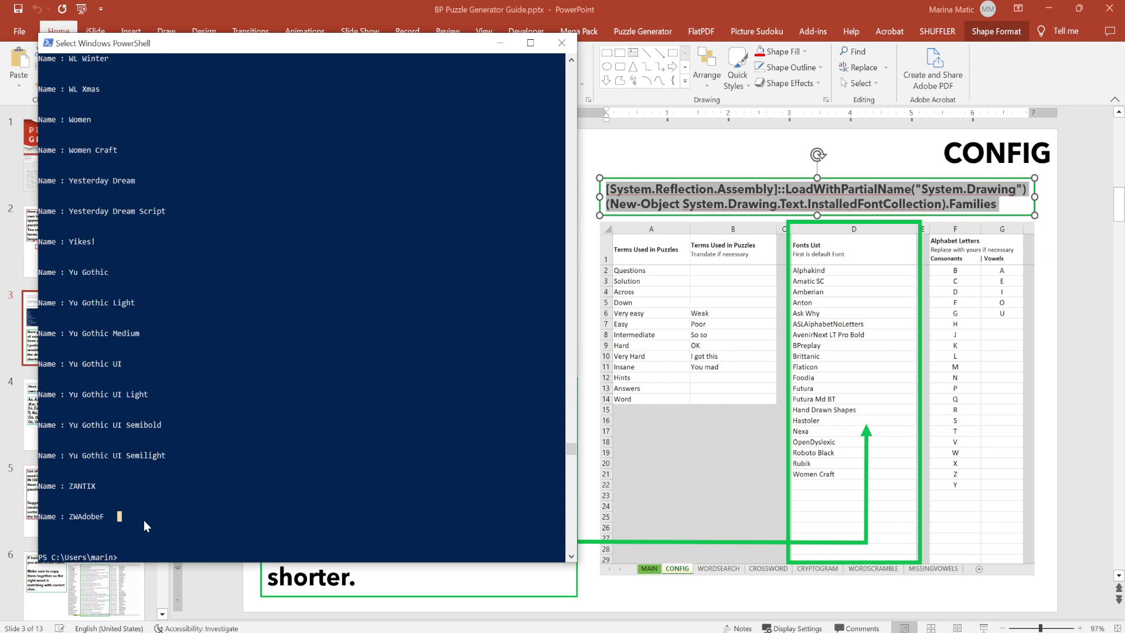
pyautogui.moveTo(144, 520); pyautogui.dragTo(34, 198)
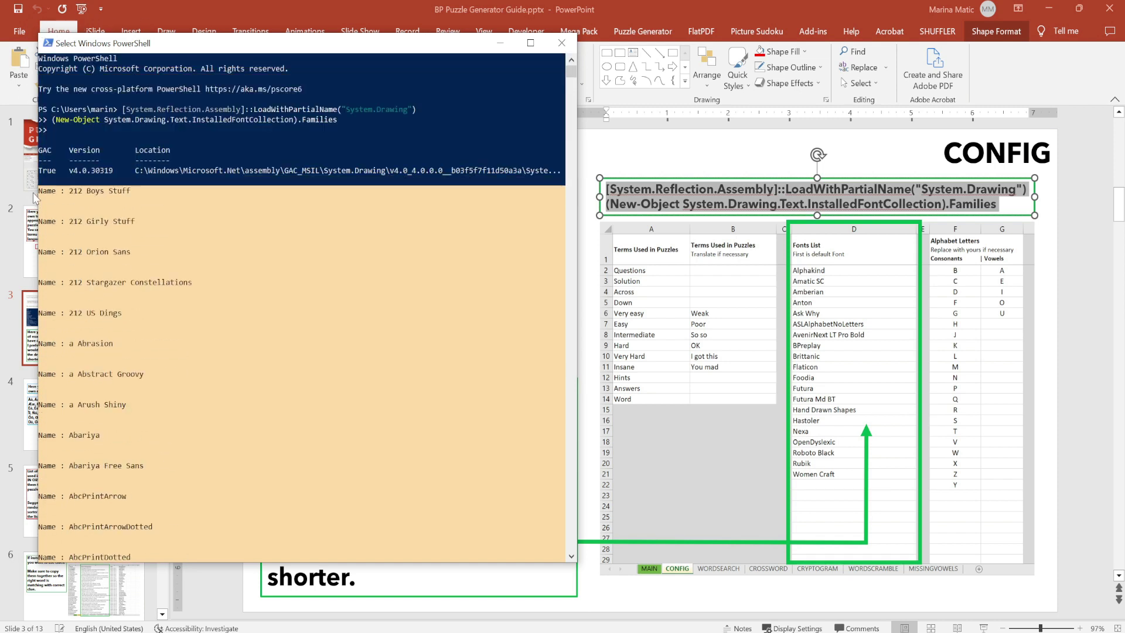
pyautogui.rightClick(97, 213)
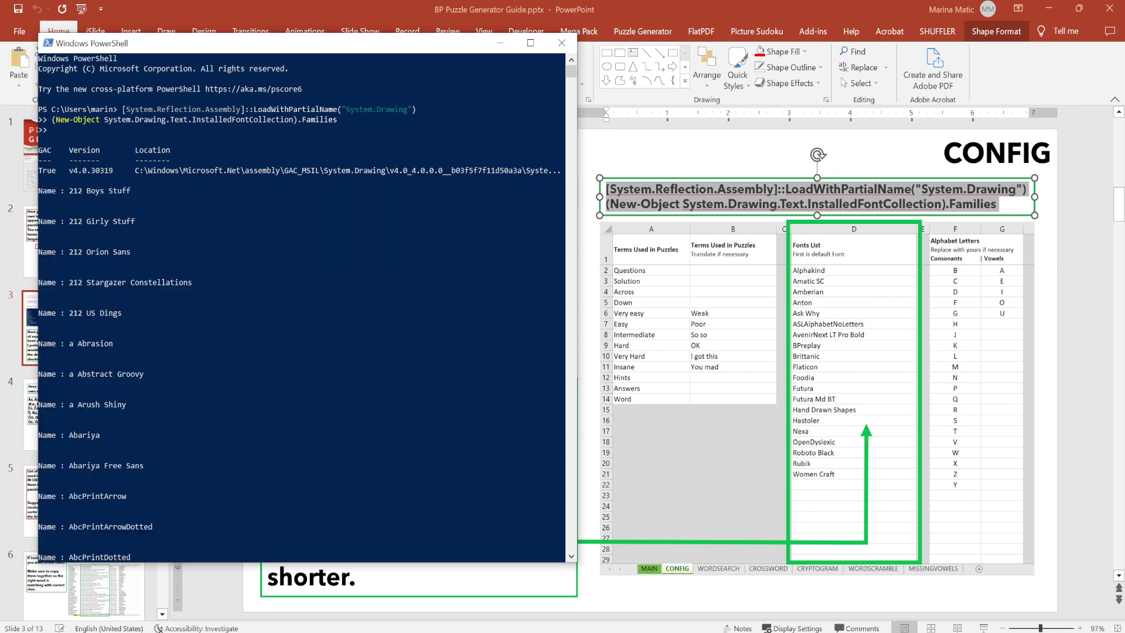
# - Switch to the Initial letters wordsearch workbook in Excel, paste the font list at A1 of Sheet2, and widen column A to fit the names
pyautogui.click(567, 632)
pyautogui.click(542, 619)
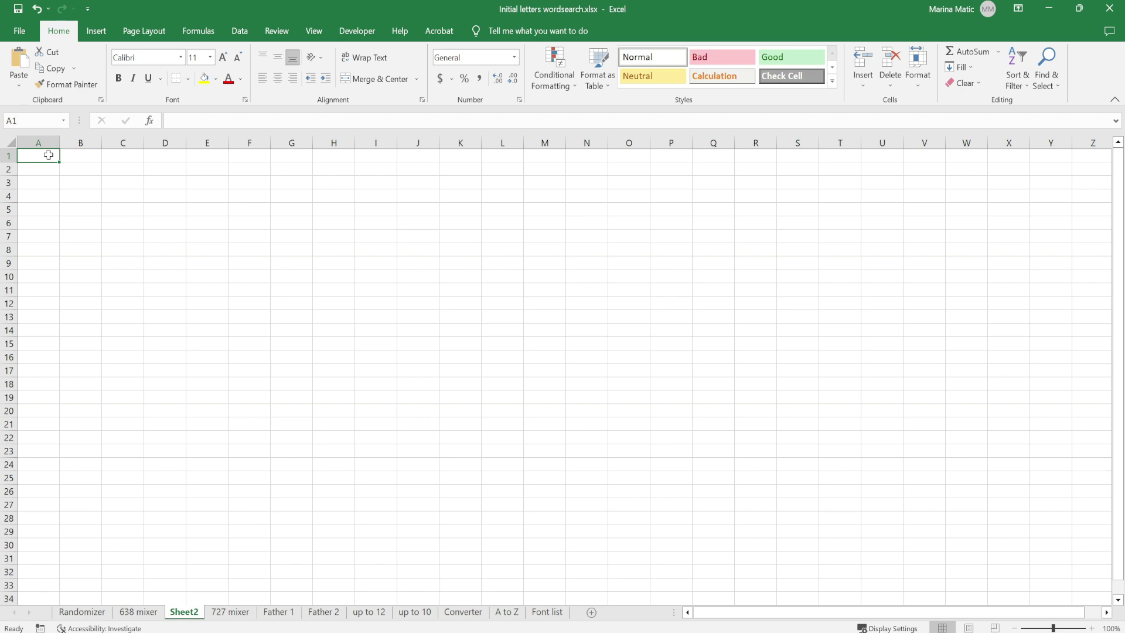
pyautogui.hotkey('ctrl', 'v')
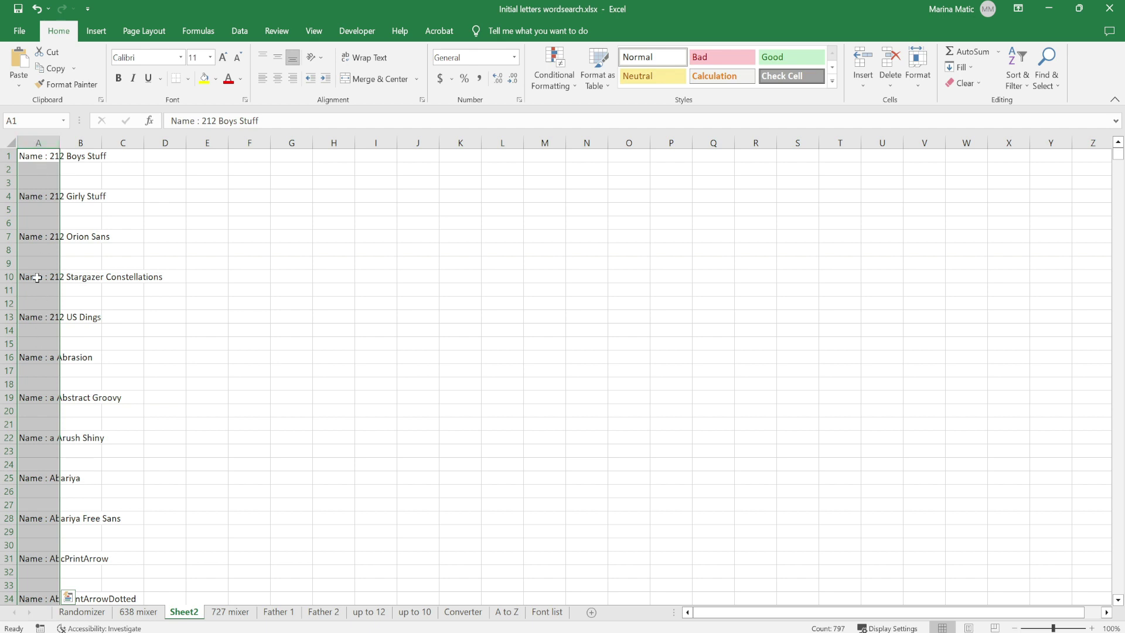
pyautogui.press('Escape')
pyautogui.moveTo(61, 144); pyautogui.dragTo(193, 143)
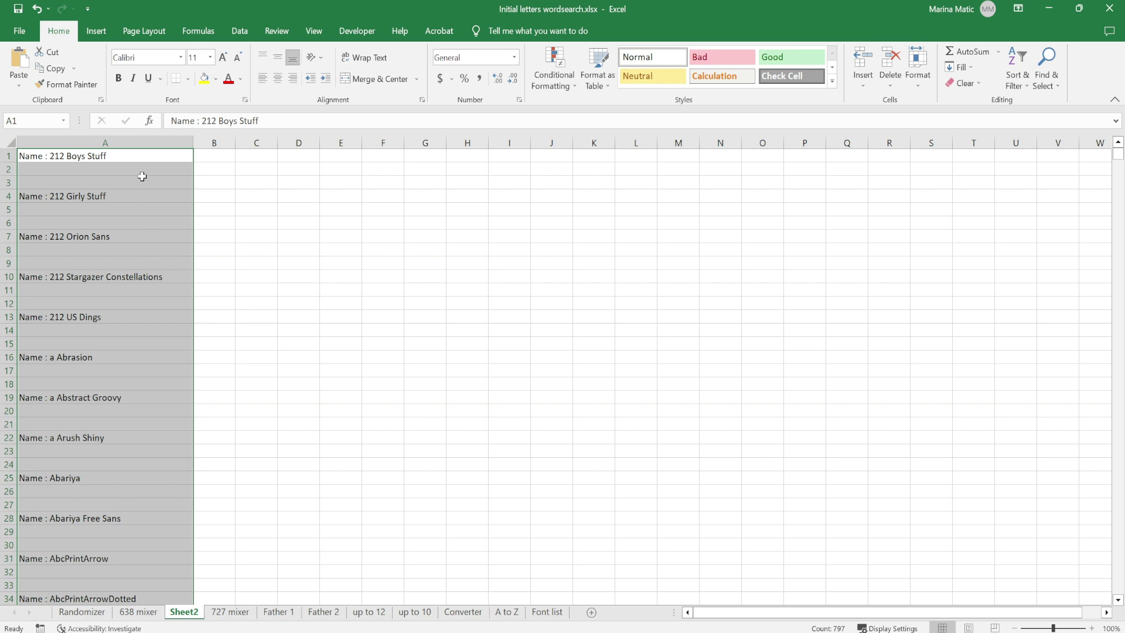
# - Select all blank cells in column A with Go To Special and delete them, shifting the cells up
pyautogui.click(135, 169)
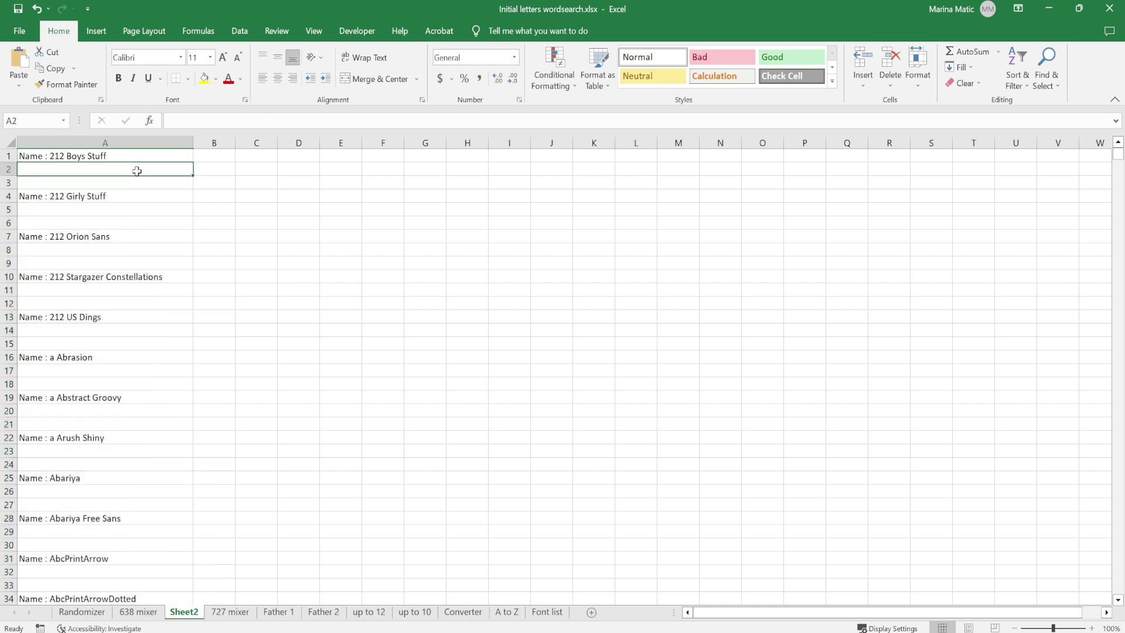
pyautogui.click(132, 183)
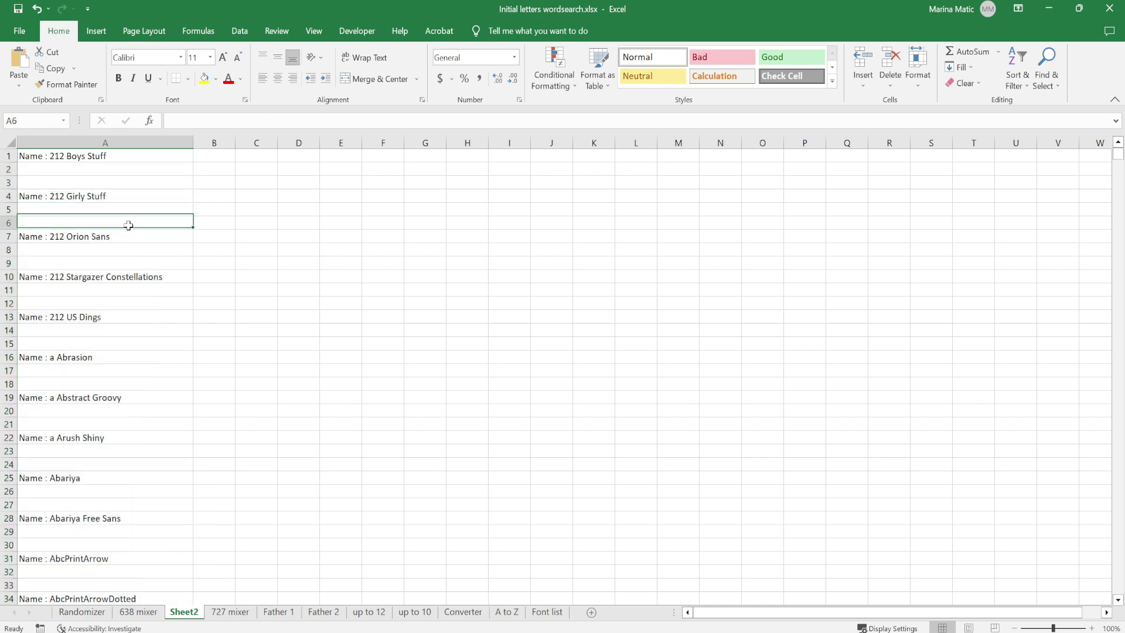
pyautogui.click(131, 141)
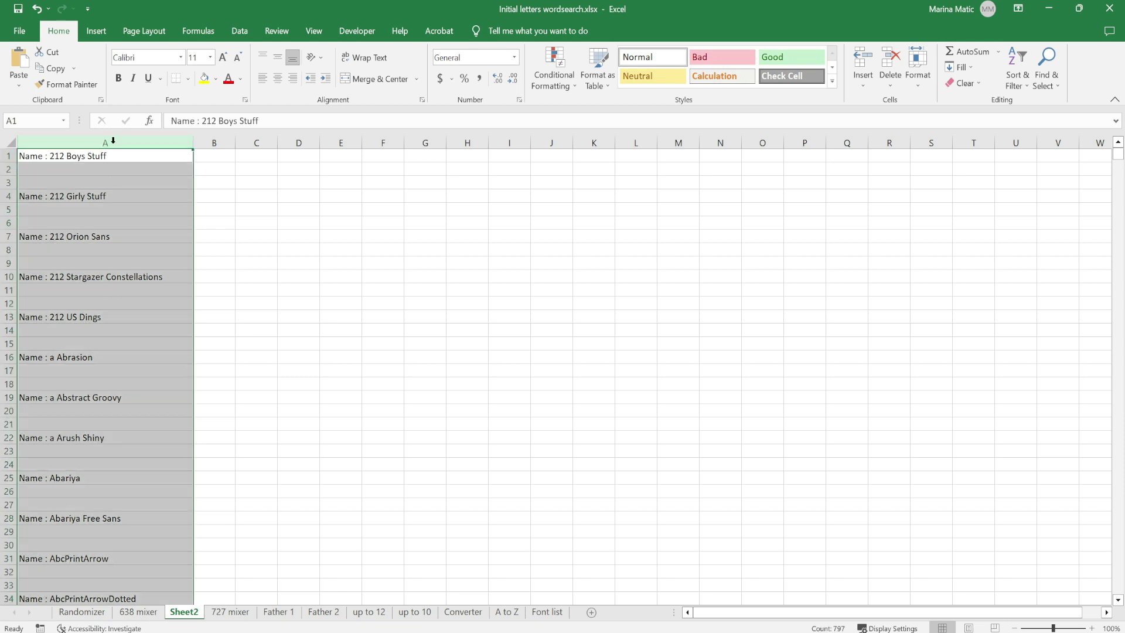
pyautogui.click(1046, 82)
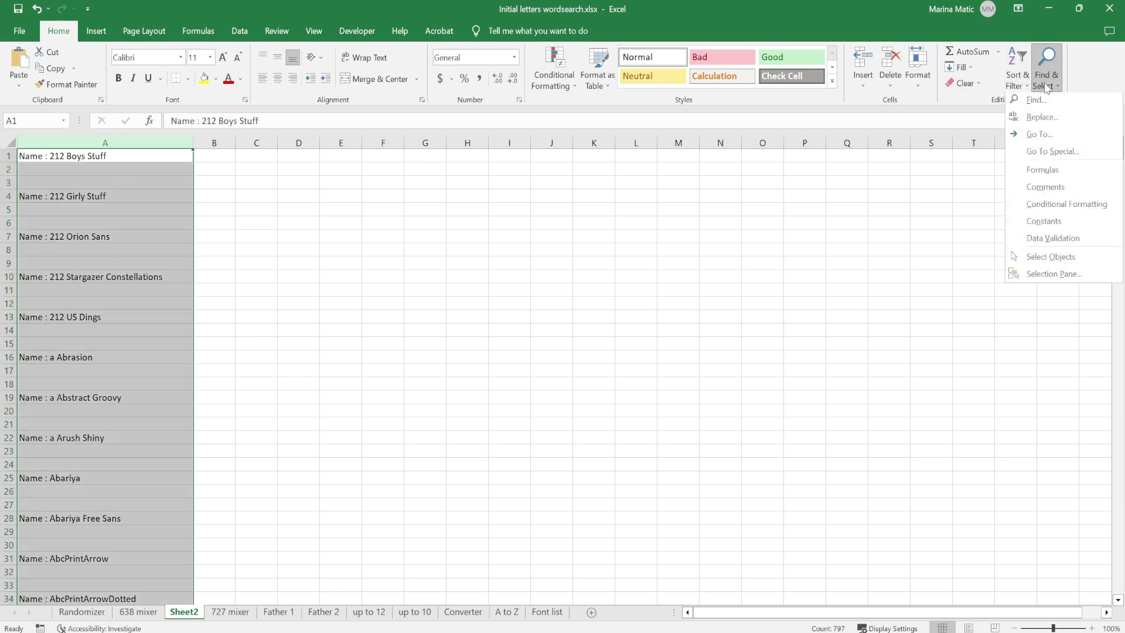
pyautogui.click(1055, 155)
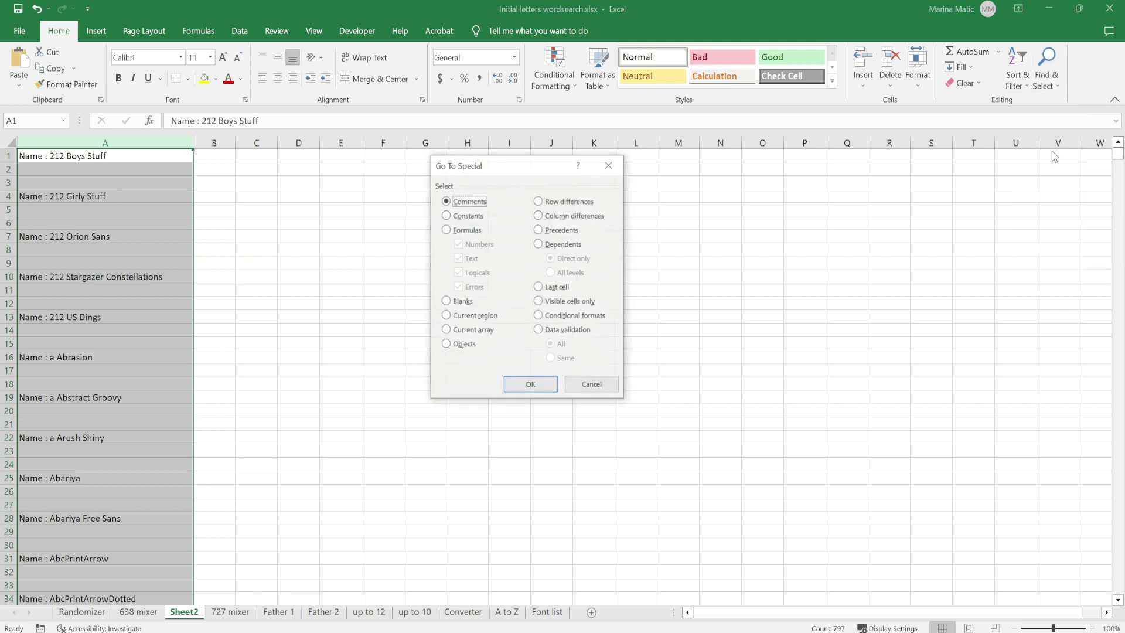
pyautogui.click(446, 303)
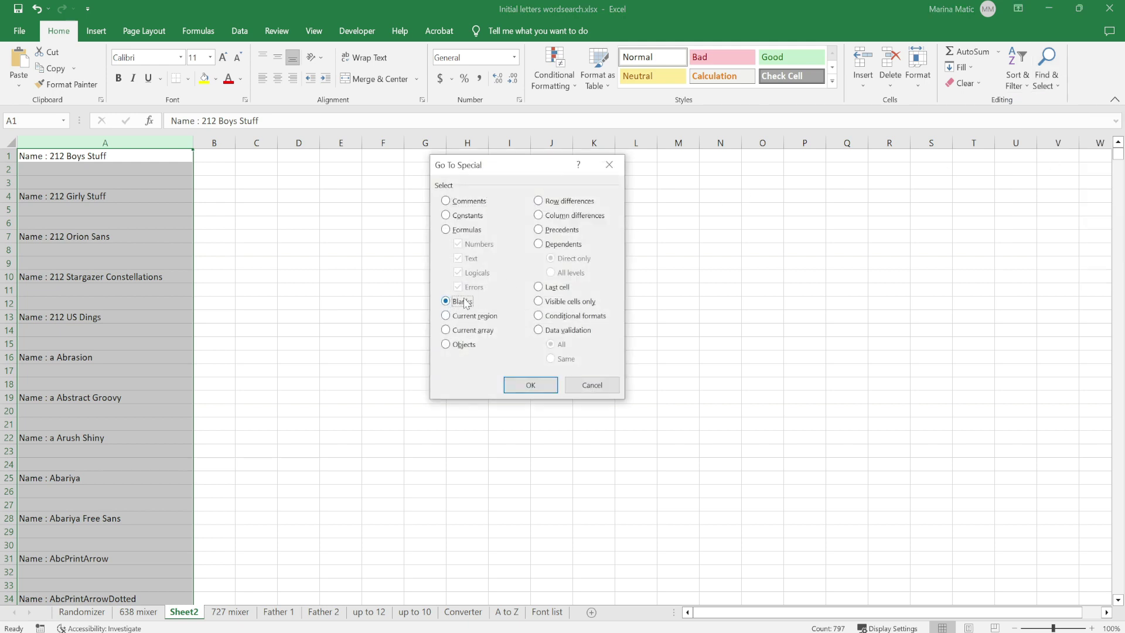
pyautogui.click(525, 384)
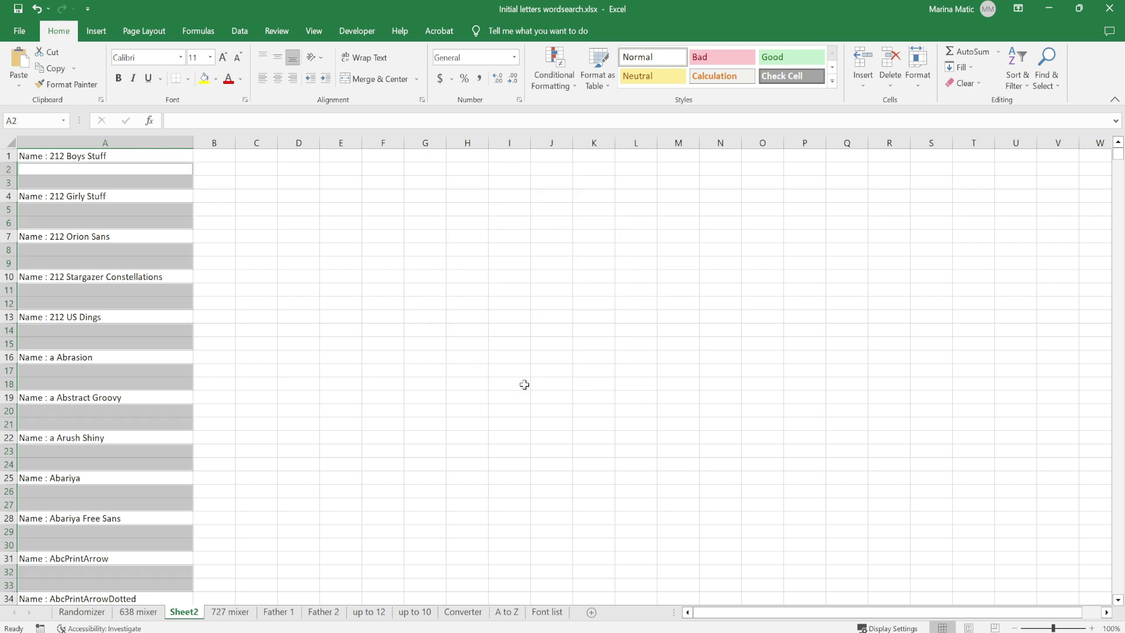
pyautogui.rightClick(128, 332)
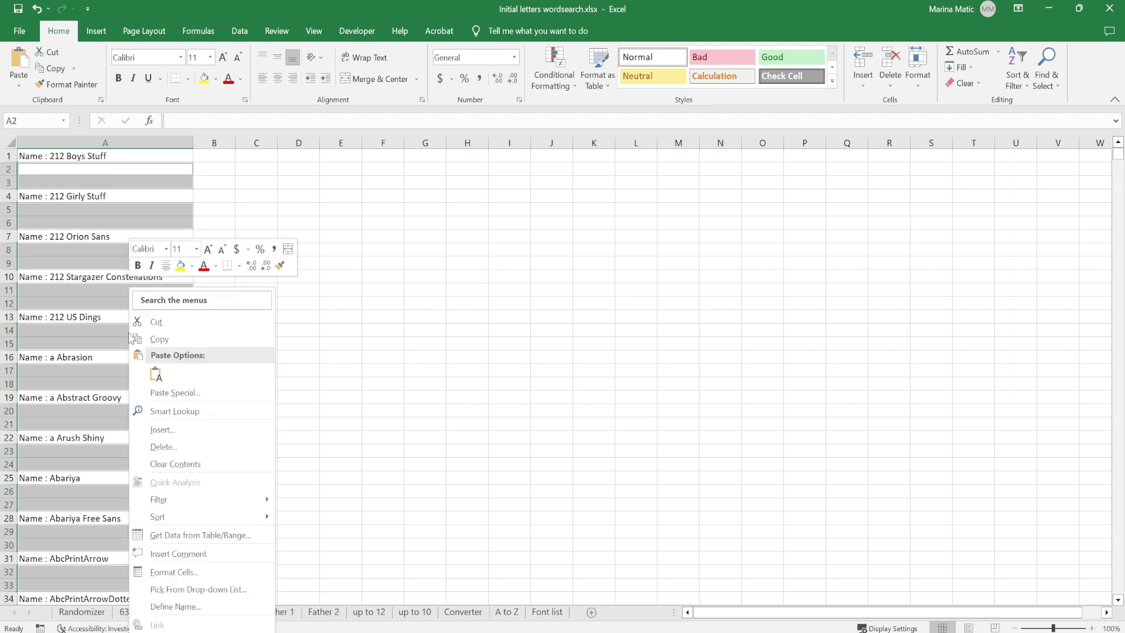
pyautogui.click(163, 444)
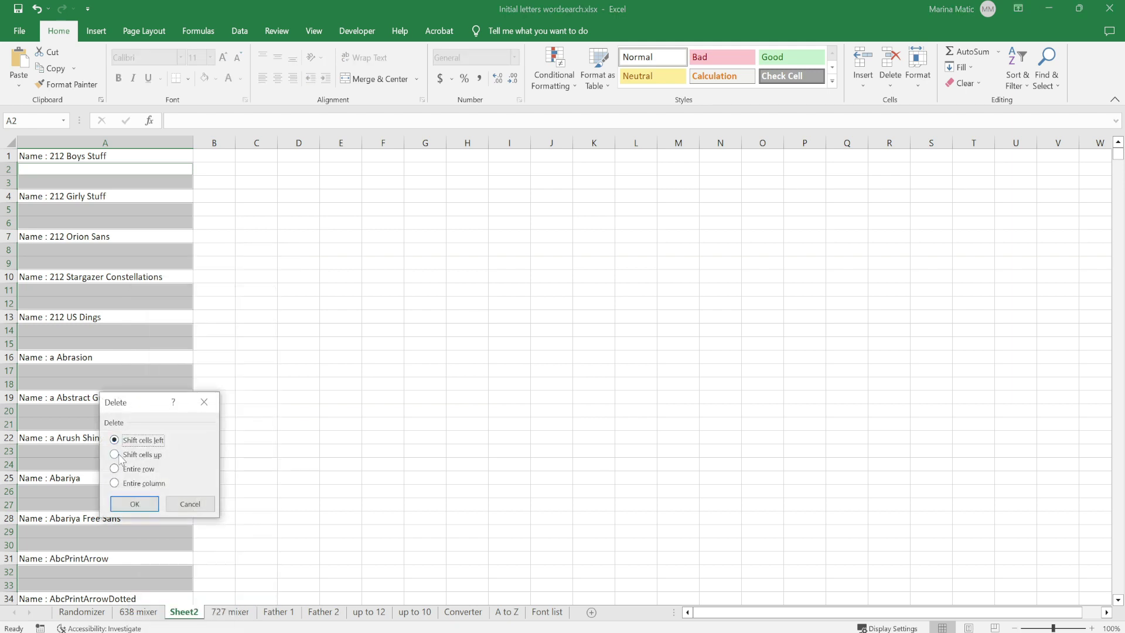
pyautogui.click(120, 456)
pyautogui.click(135, 505)
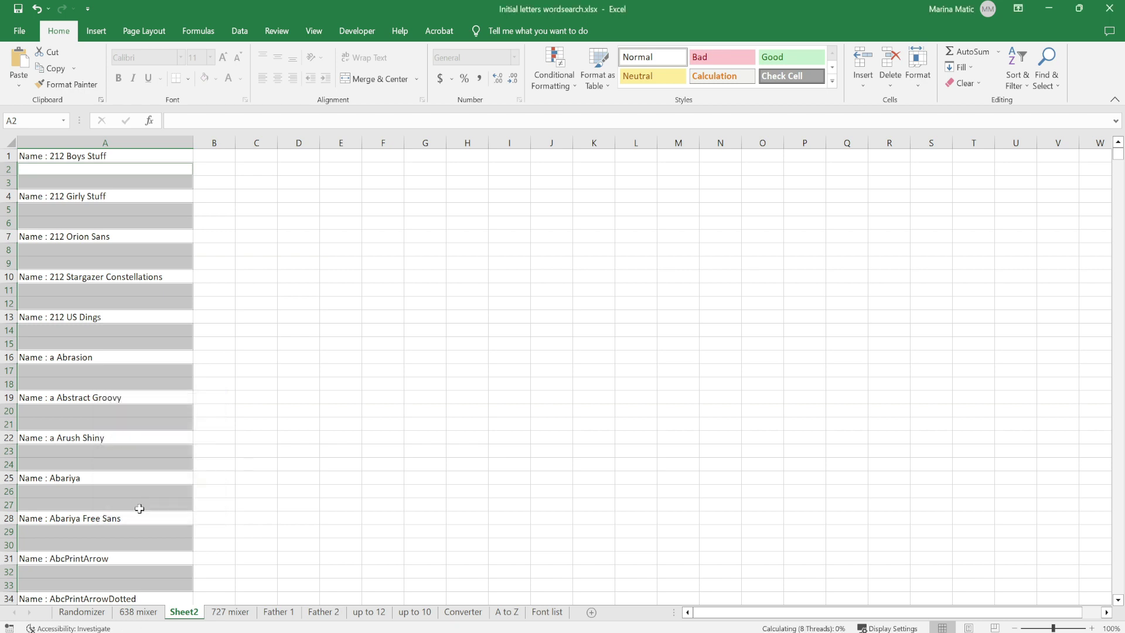
pyautogui.click(160, 305)
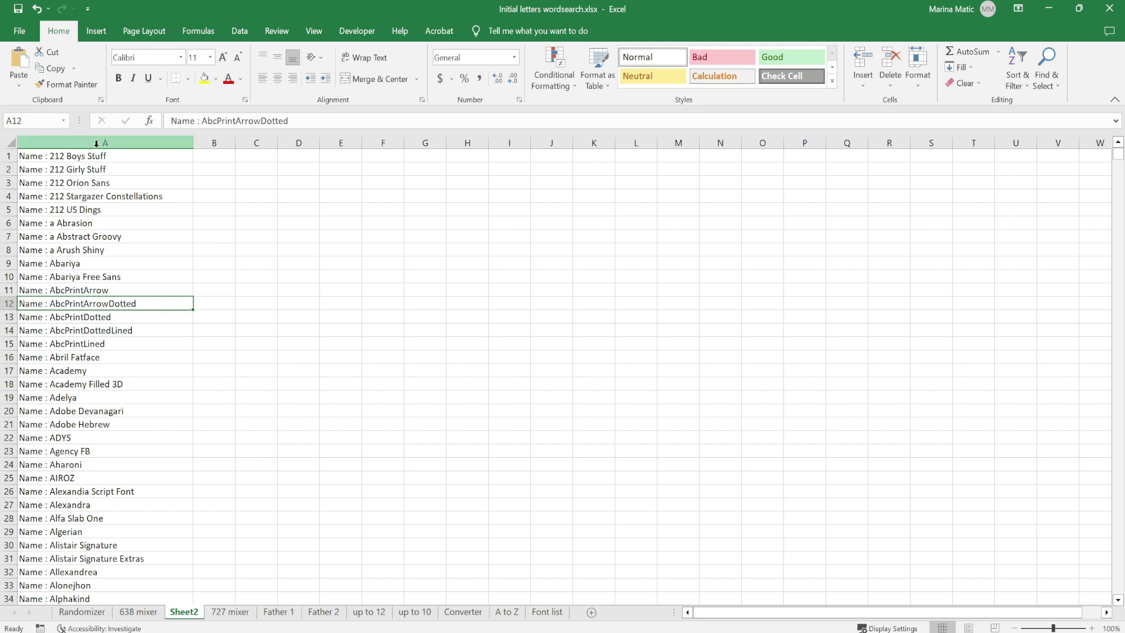
# - Remove the "Name : " prefix from every font entry by replacing all its occurrences on the sheet with nothing
pyautogui.doubleClick(32, 157)
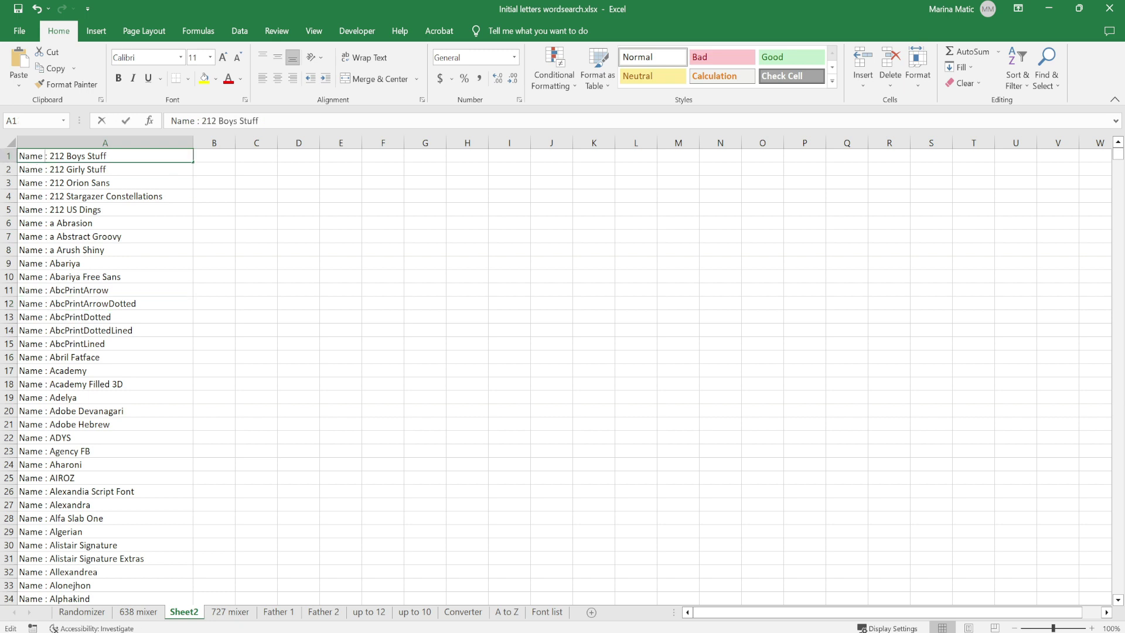
pyautogui.moveTo(49, 156); pyautogui.dragTo(18, 156)
pyautogui.hotkey('ctrl', 'c')
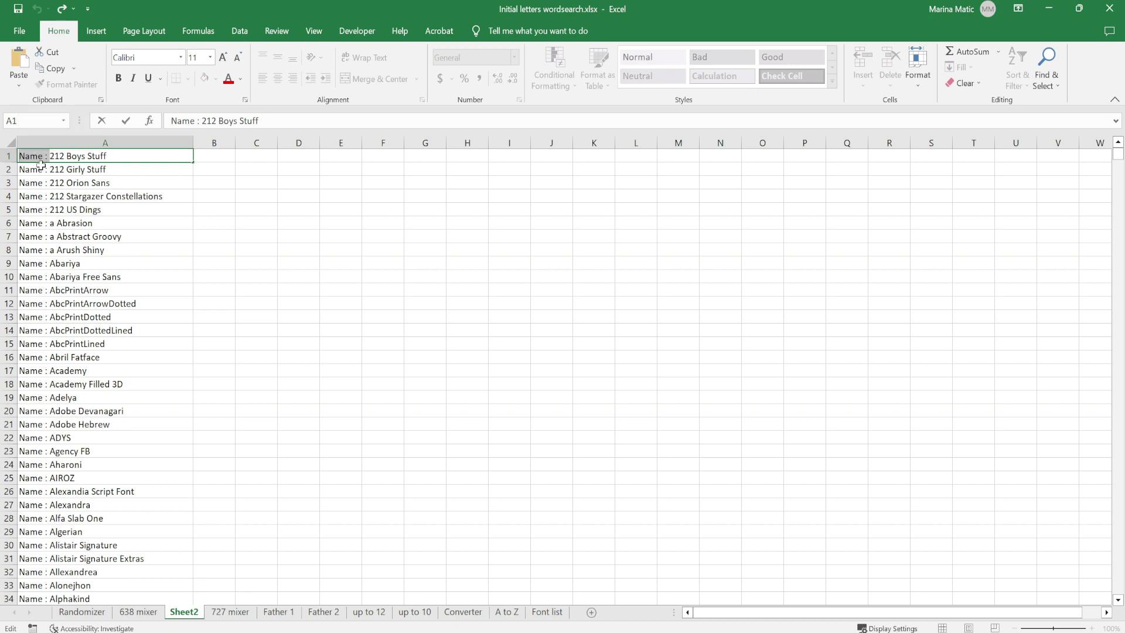
pyautogui.click(204, 193)
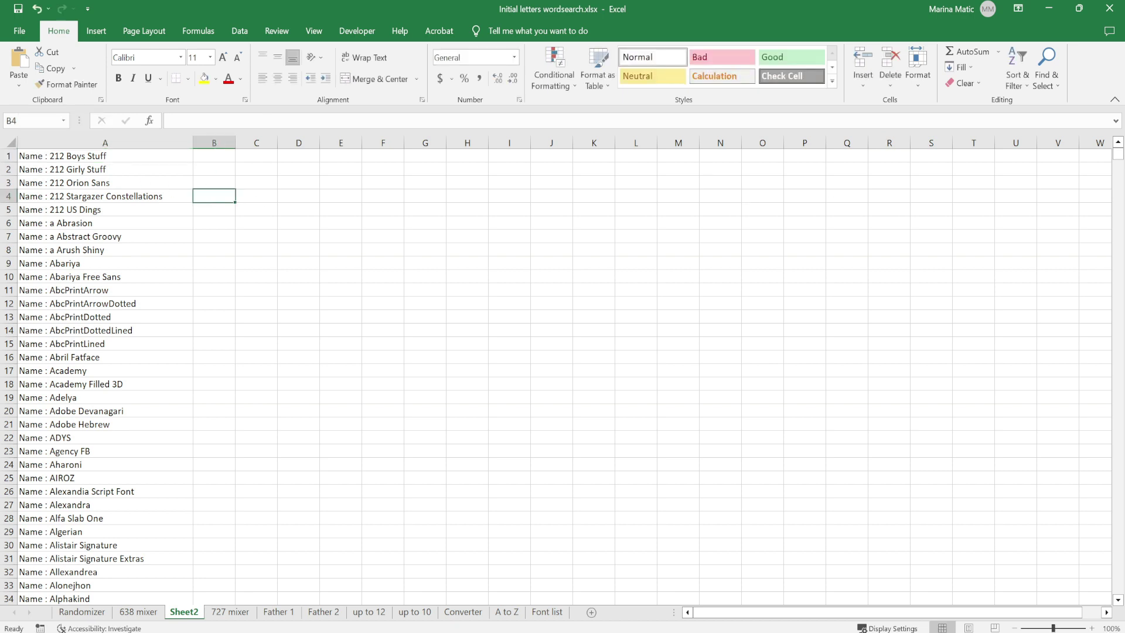
pyautogui.click(1047, 74)
pyautogui.click(1041, 119)
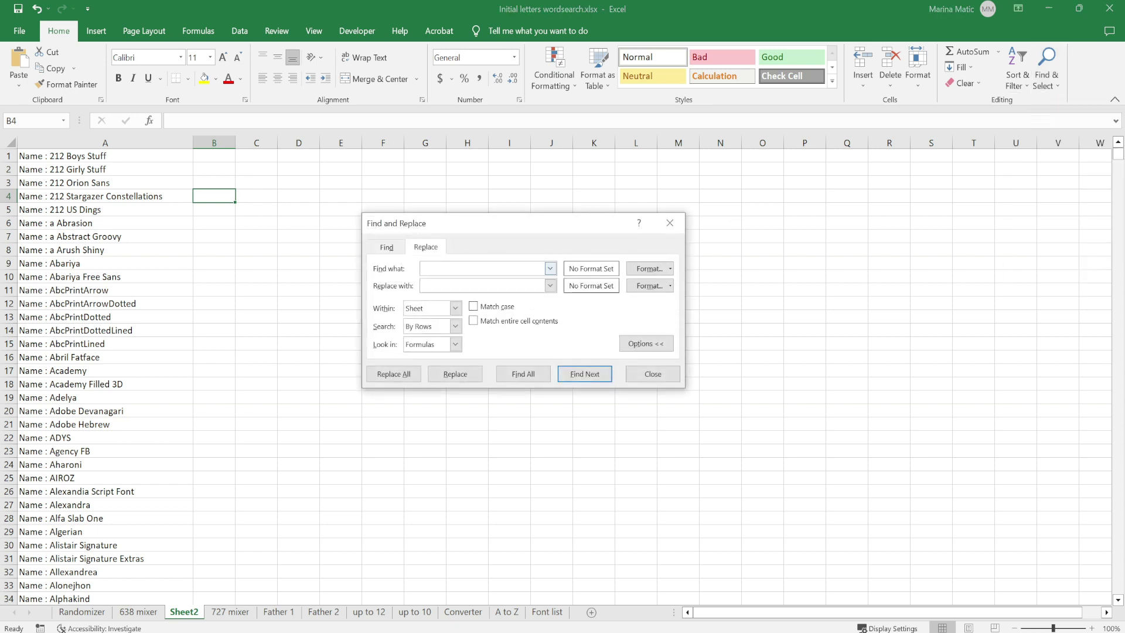
pyautogui.hotkey('ctrl', 'v')
pyautogui.press('Tab')
pyautogui.click(394, 374)
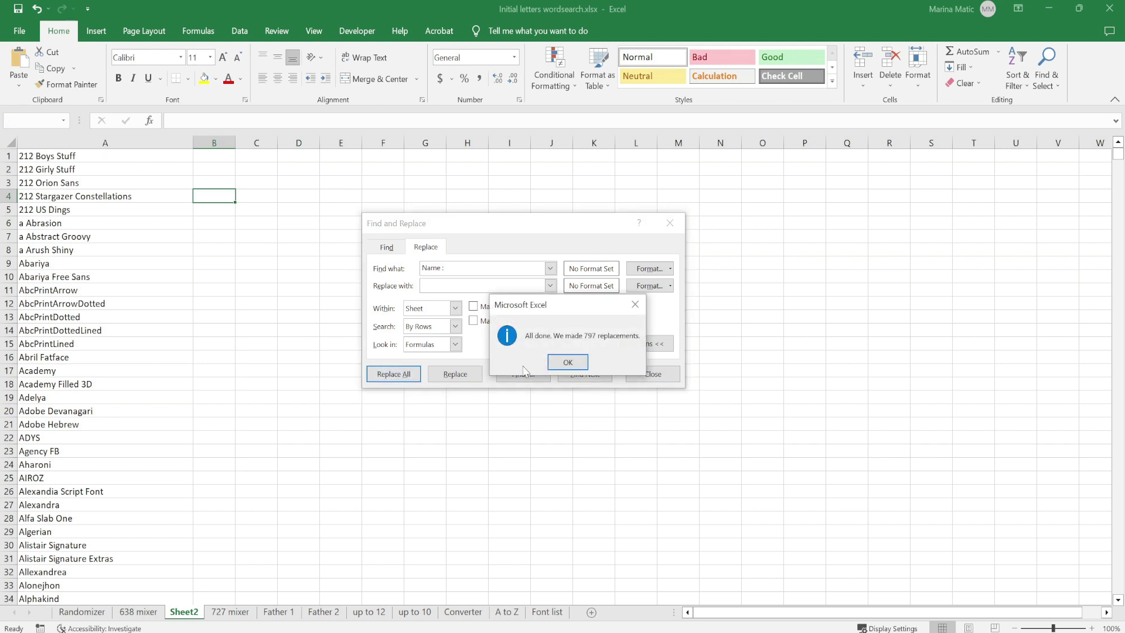
pyautogui.click(568, 362)
pyautogui.click(652, 374)
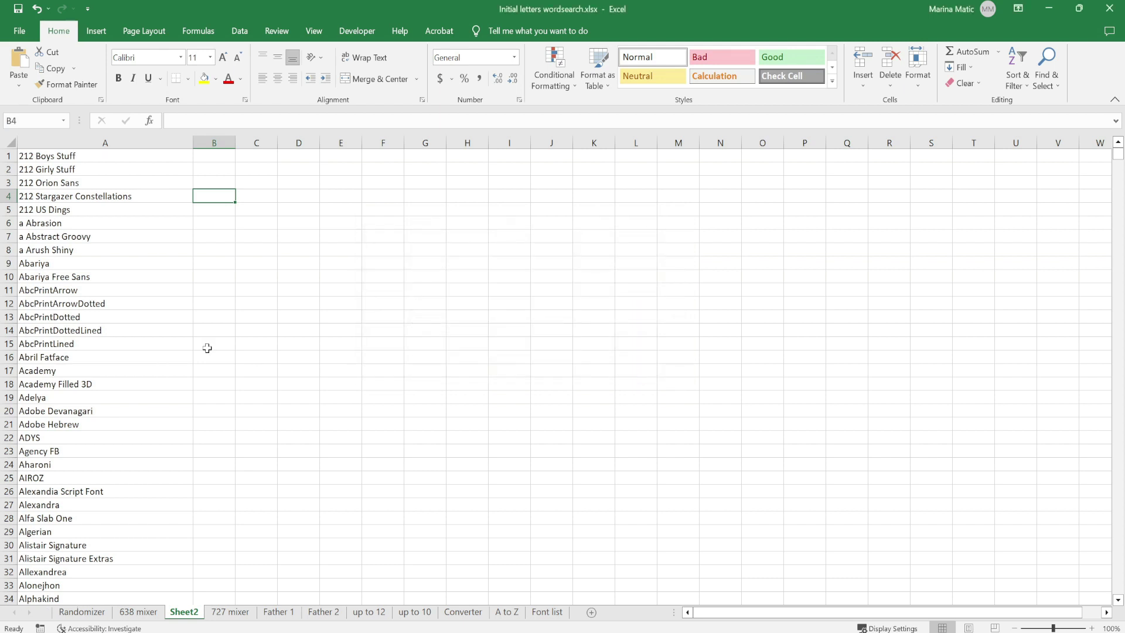
# - Copy the cleaned font names in A1:A797 of Sheet2
pyautogui.click(206, 345)
pyautogui.scroll(-2, 140, 307)
pyautogui.scroll(2, 141, 308)
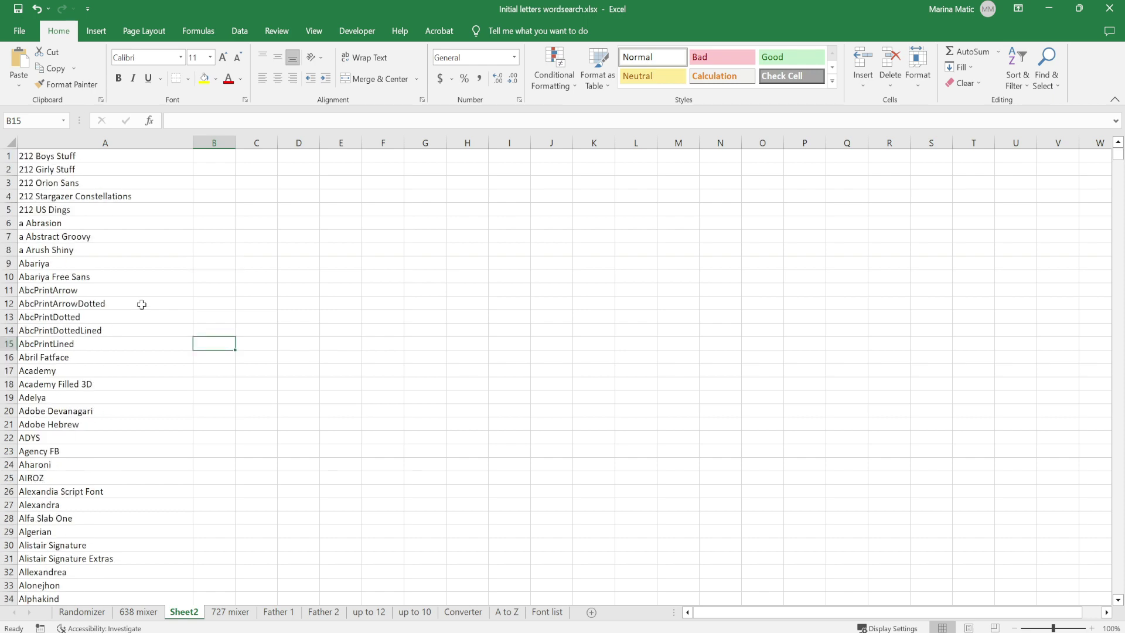
pyautogui.moveTo(121, 158); pyautogui.dragTo(89, 585)
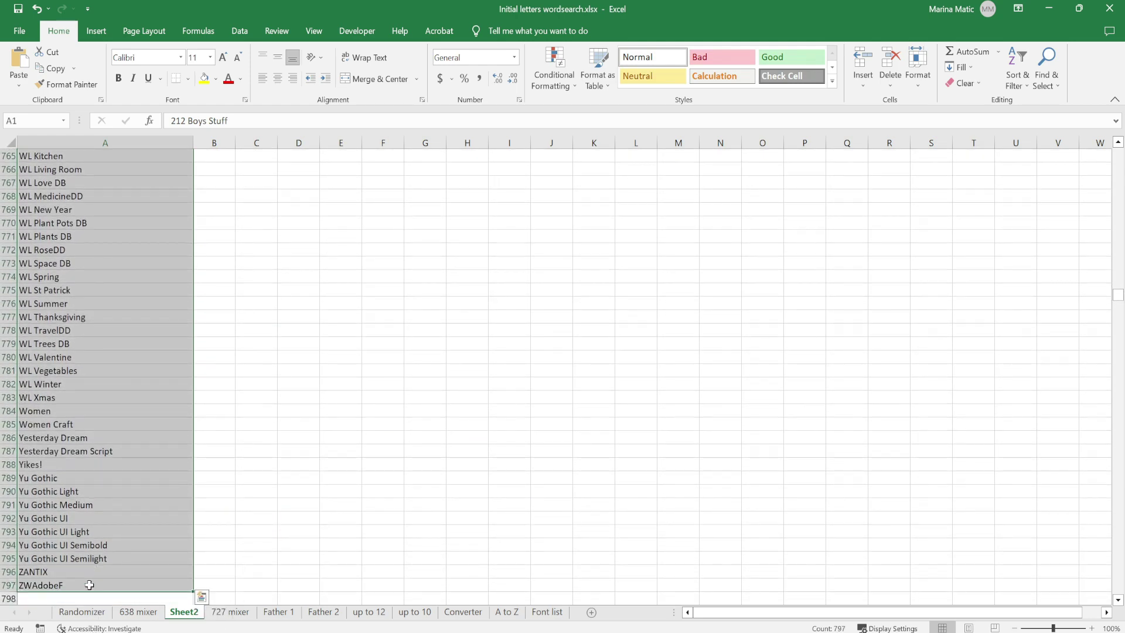
pyautogui.hotkey('ctrl', 'c')
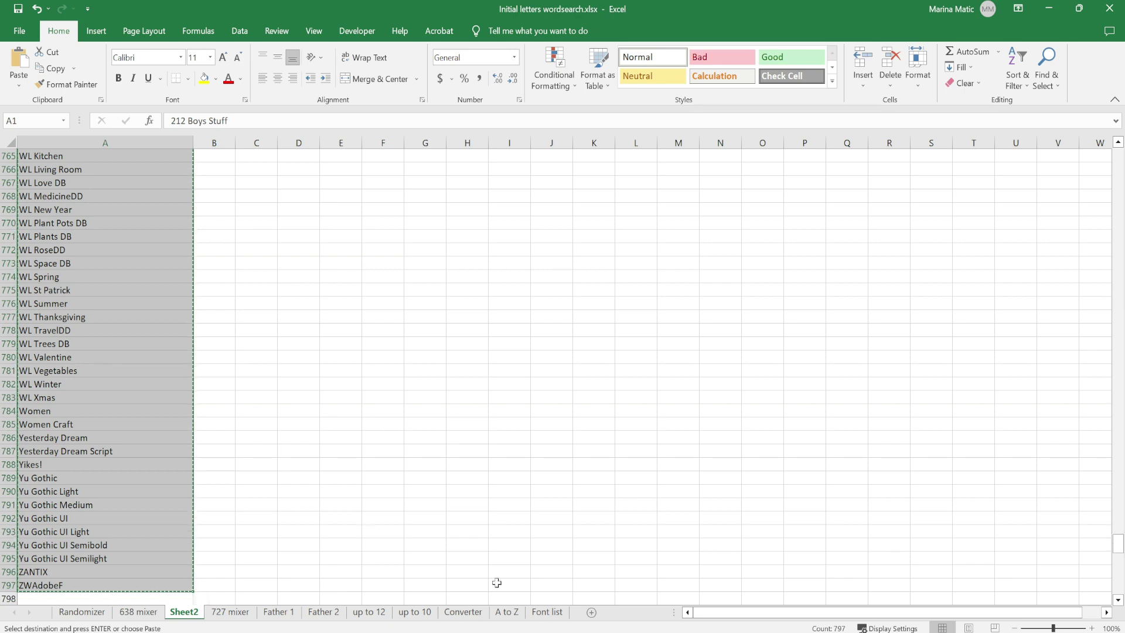
# - Switch to the BP Puzzle Generator workbook and paste the copied names into the CONFIG sheet's Fonts List starting at D2
pyautogui.moveTo(568, 630)
pyautogui.click(607, 592)
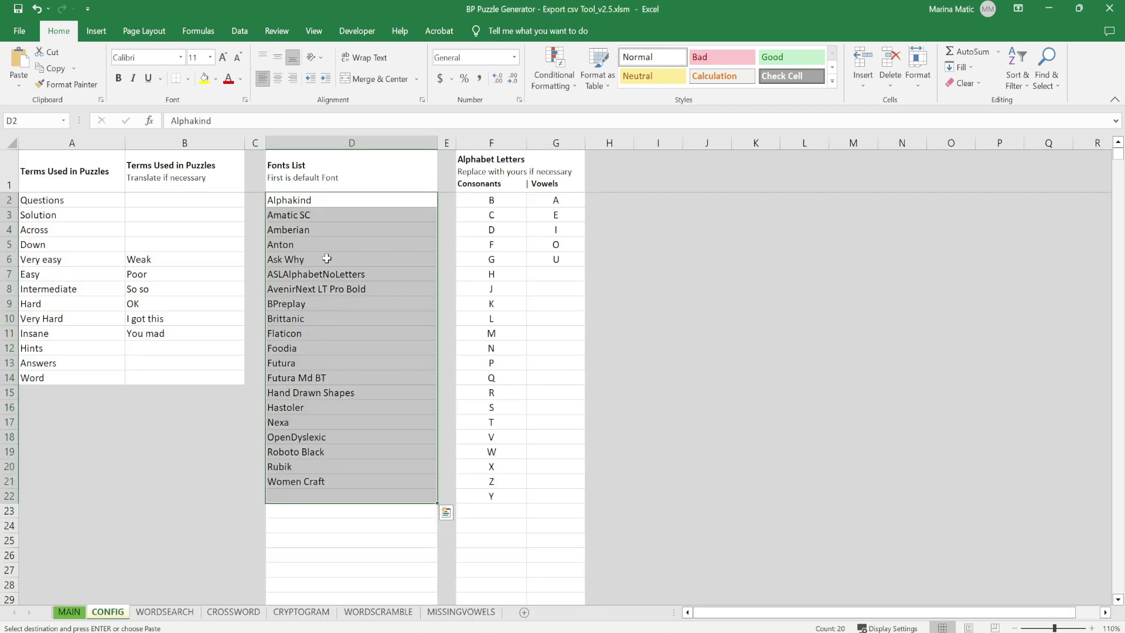
pyautogui.click(326, 200)
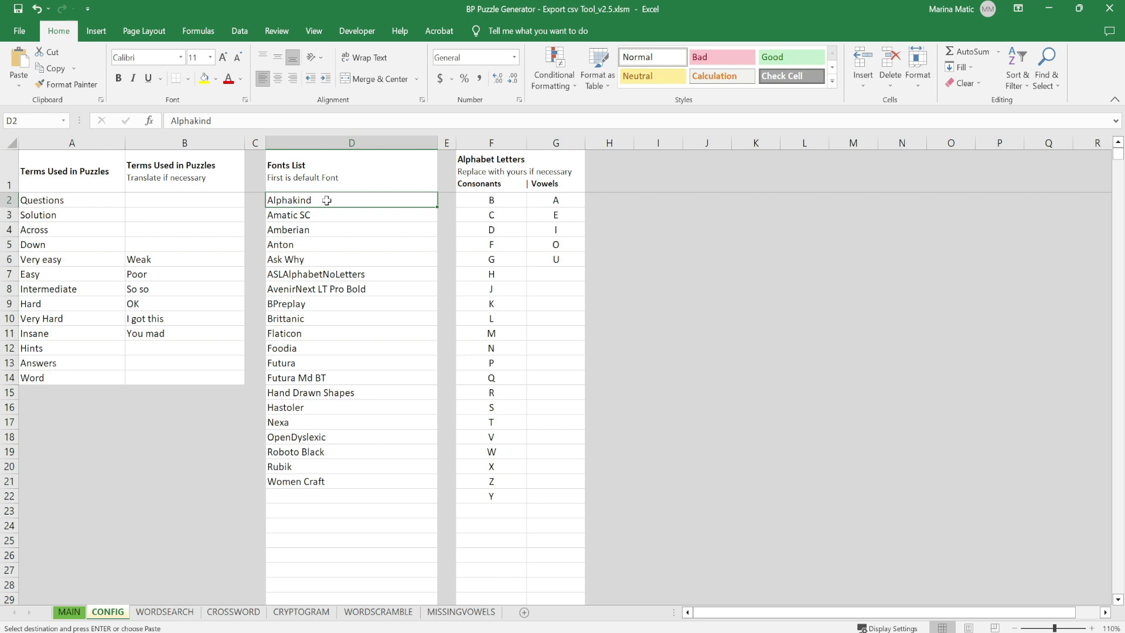
pyautogui.hotkey('ctrl', 'v')
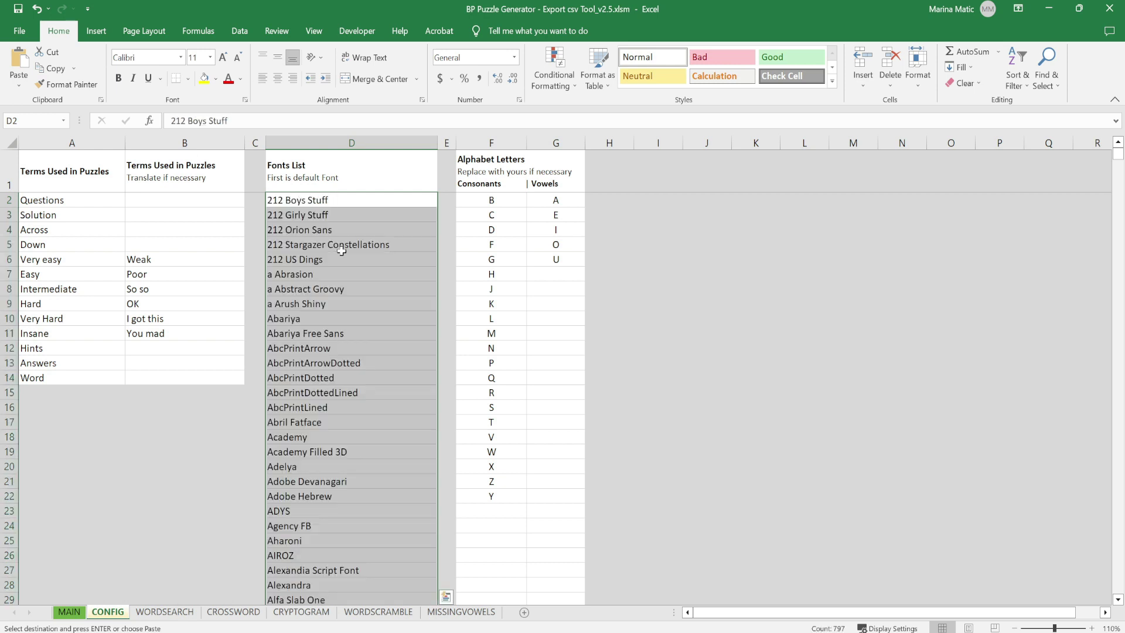
pyautogui.click(361, 274)
pyautogui.scroll(-1, 360, 341)
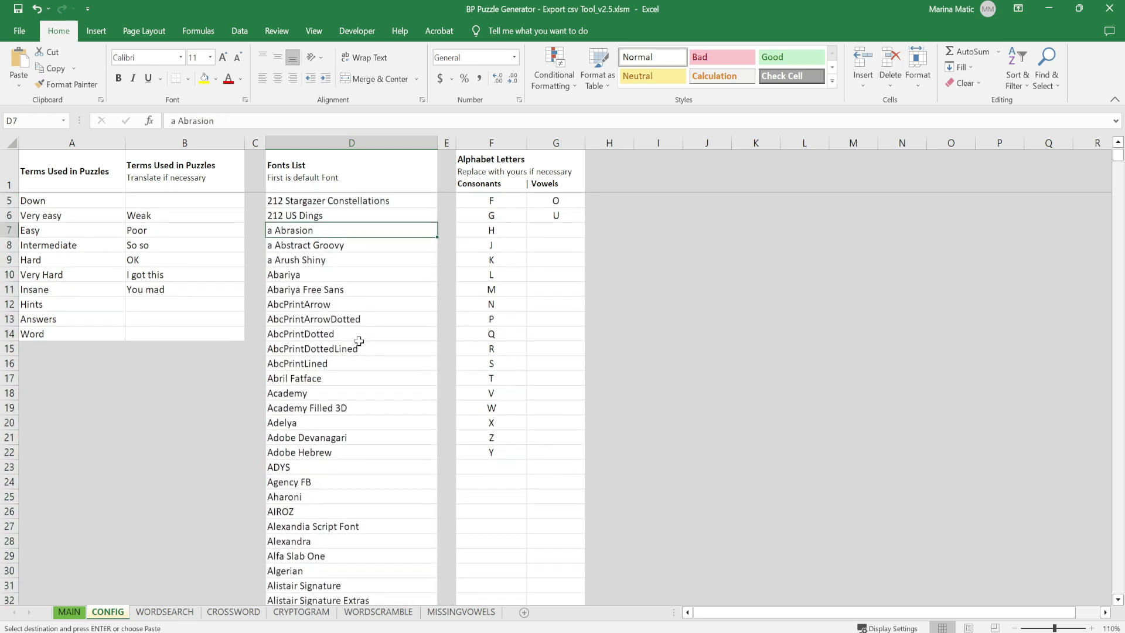
pyautogui.scroll(1, 359, 341)
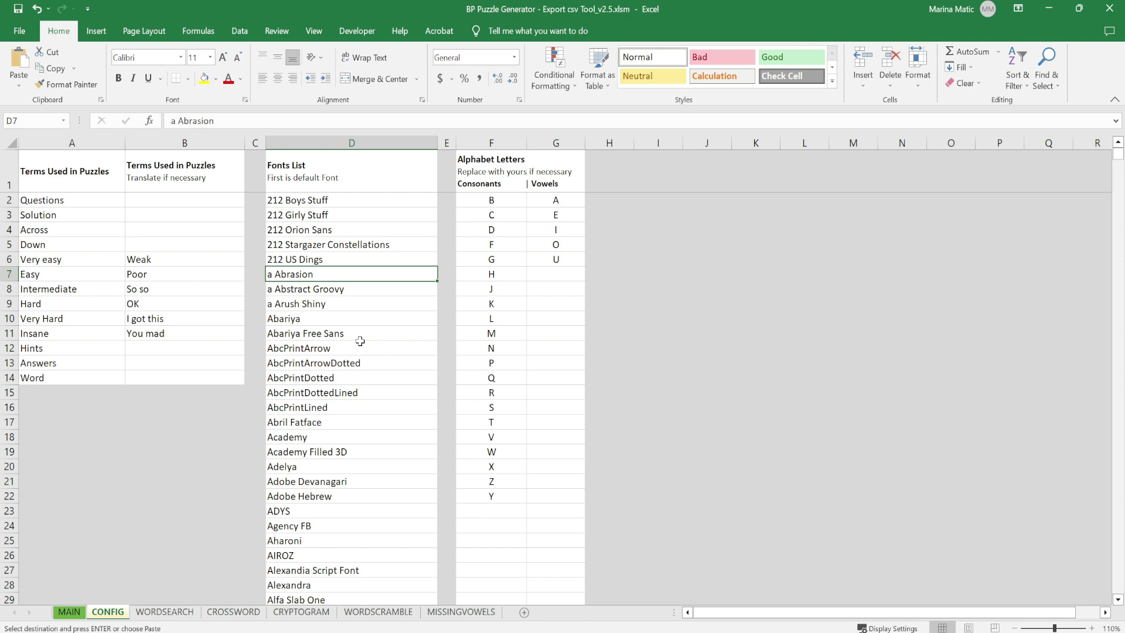
# - Replace the first entry in the Fonts List, cell D2, with Arial as the default font
pyautogui.click(329, 202)
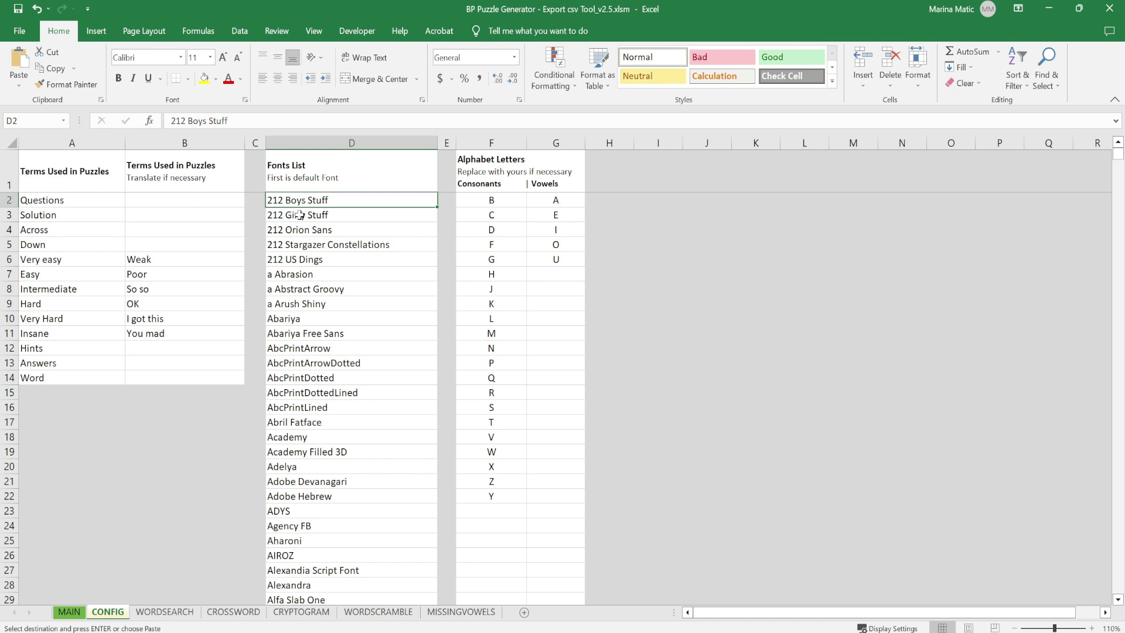
pyautogui.press('Delete')
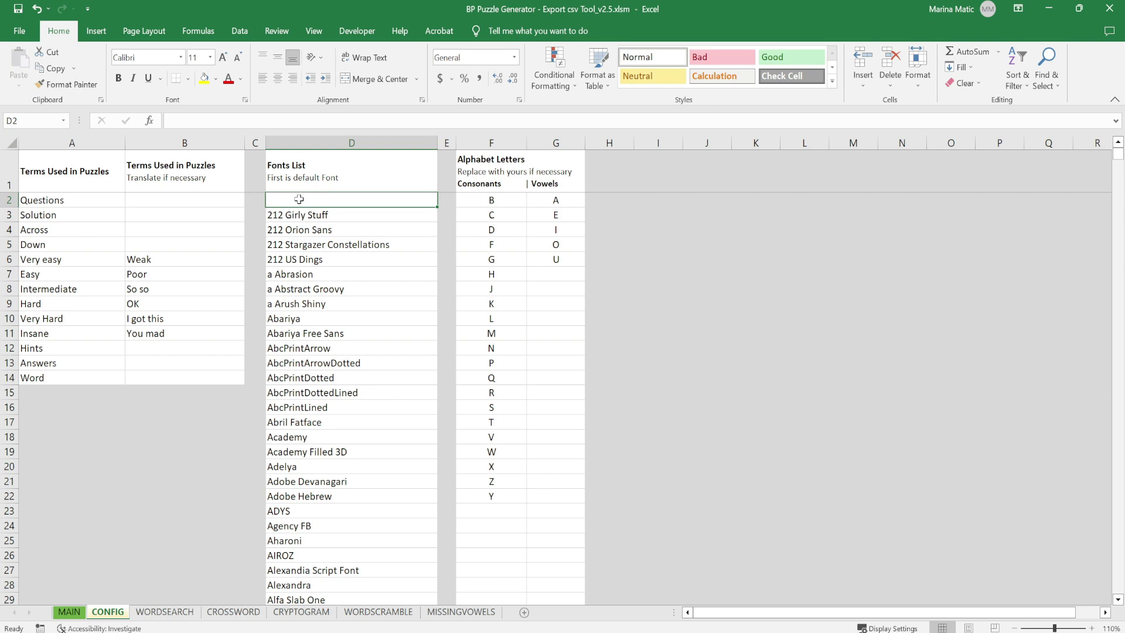
pyautogui.write('Ar')
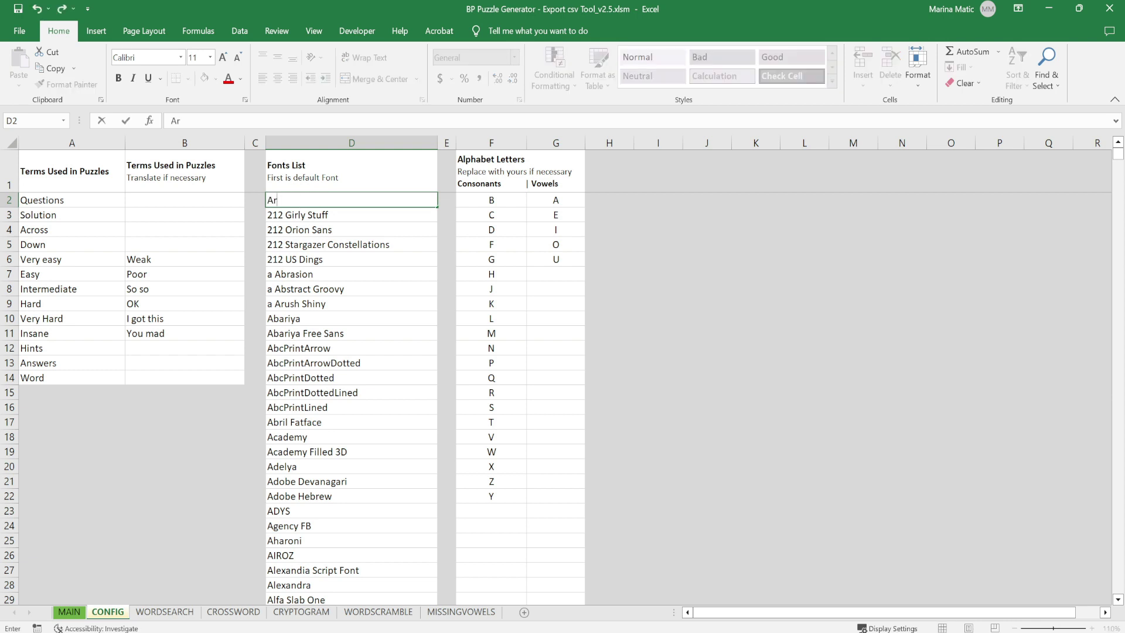
pyautogui.write('ial')
pyautogui.press('Return')
pyautogui.click(310, 243)
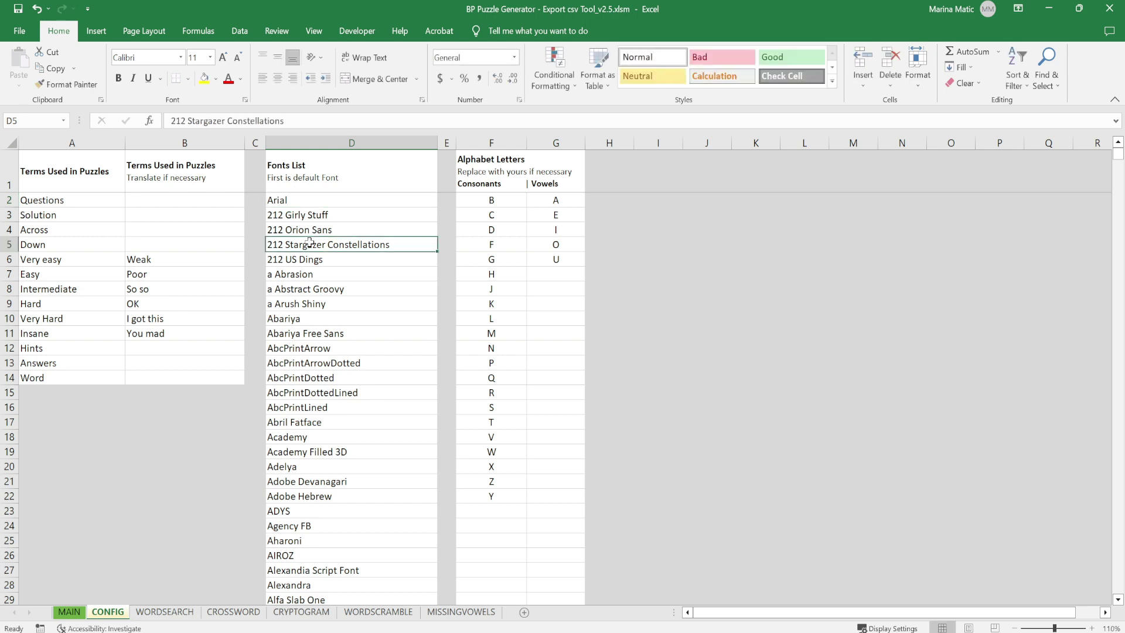
pyautogui.click(294, 201)
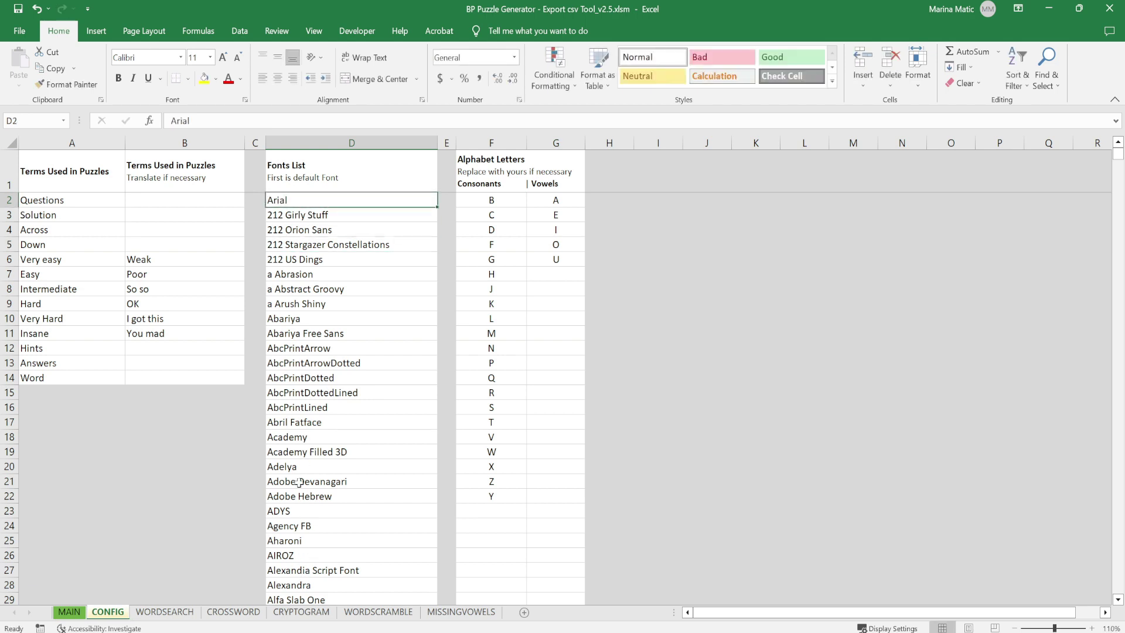
pyautogui.scroll(-6, 305, 453)
pyautogui.scroll(-3, 300, 513)
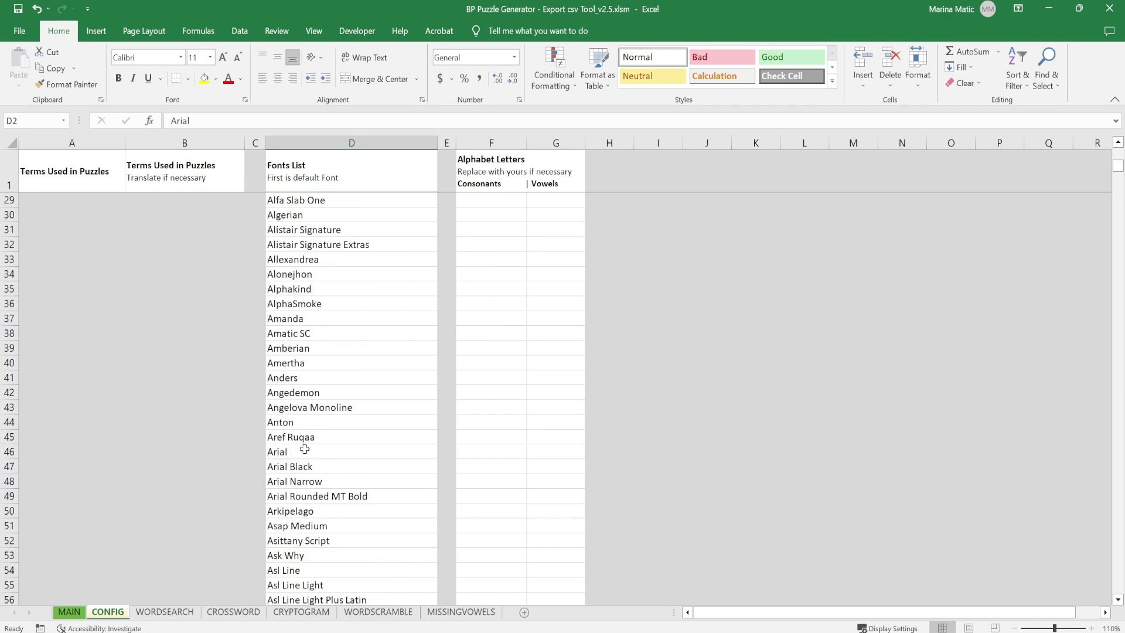
pyautogui.scroll(9, 305, 451)
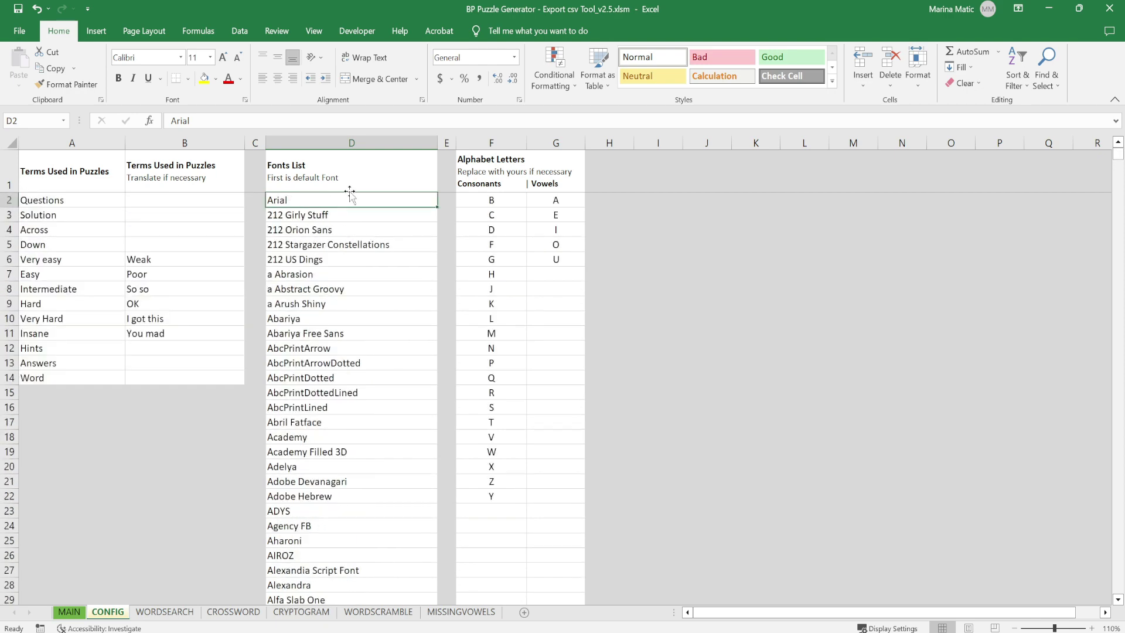
# - Undo the Arial entry and the pasted system font names to restore the earlier, shorter Fonts List
pyautogui.press('Down')
pyautogui.click(292, 201)
pyautogui.click(37, 10)
pyautogui.click(38, 11)
pyautogui.click(38, 11)
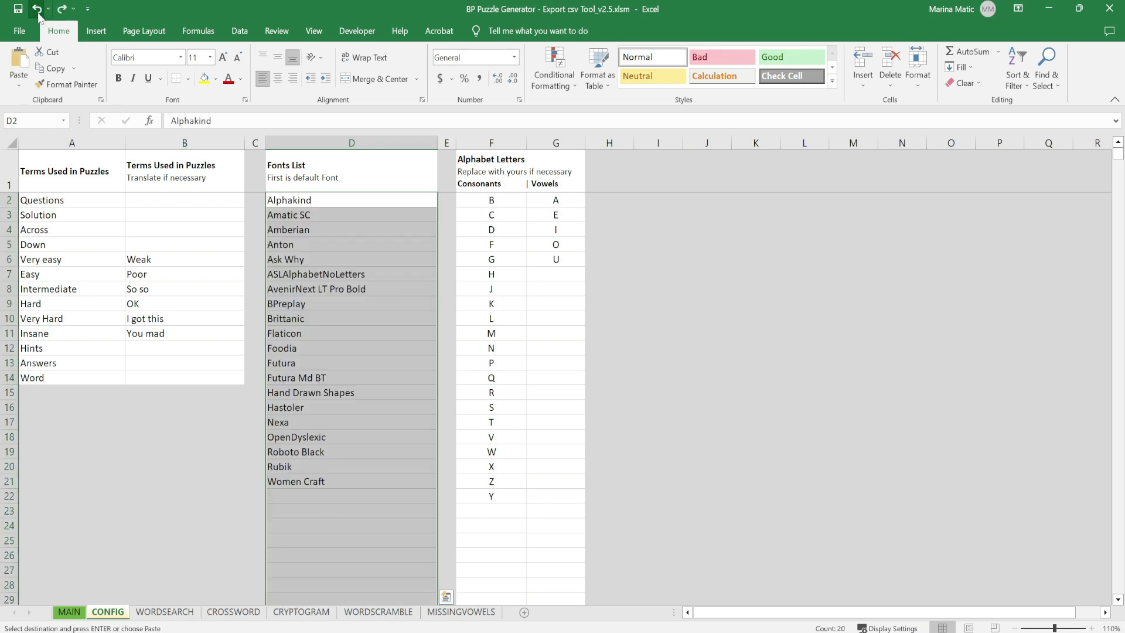
pyautogui.click(317, 297)
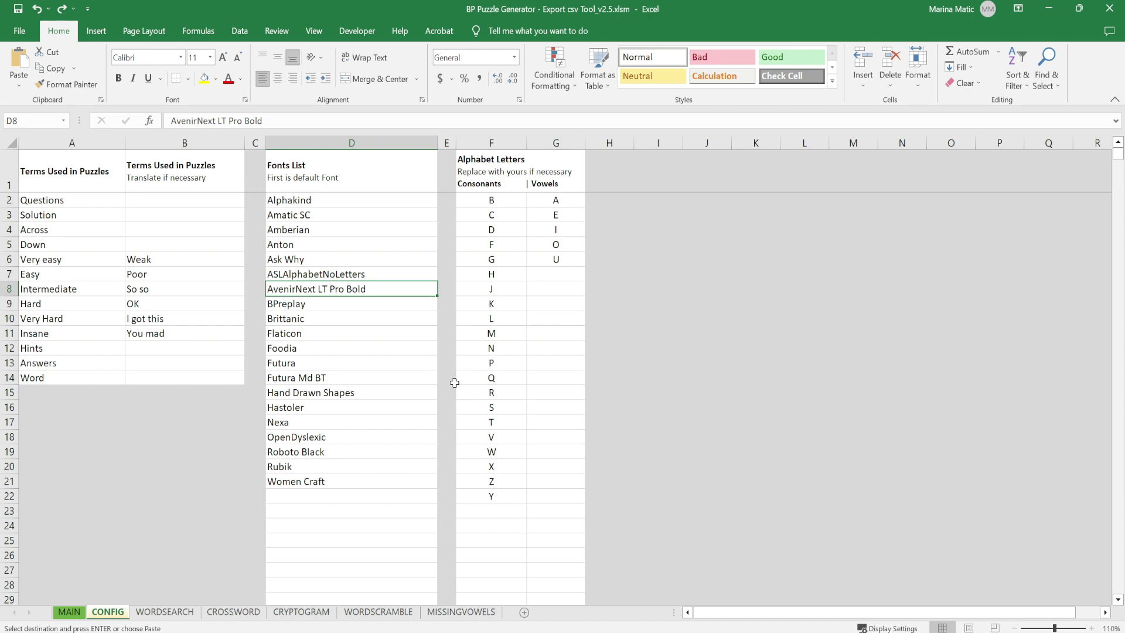
# - Review the restored font names in D2:D21 of the Fonts List
pyautogui.moveTo(322, 202); pyautogui.dragTo(309, 483)
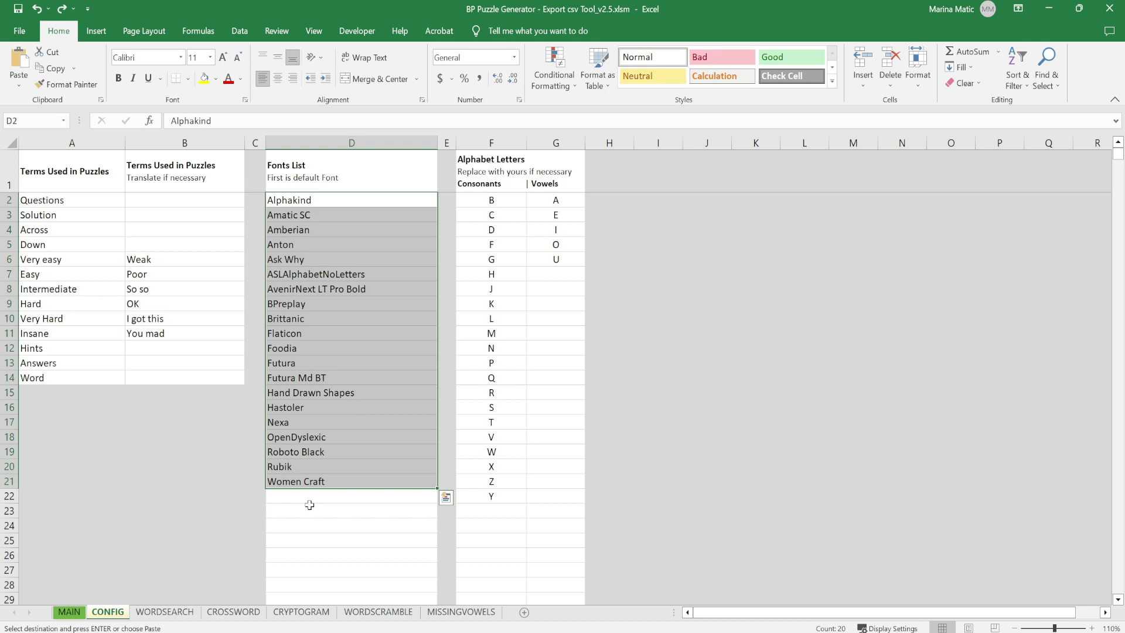
pyautogui.click(309, 505)
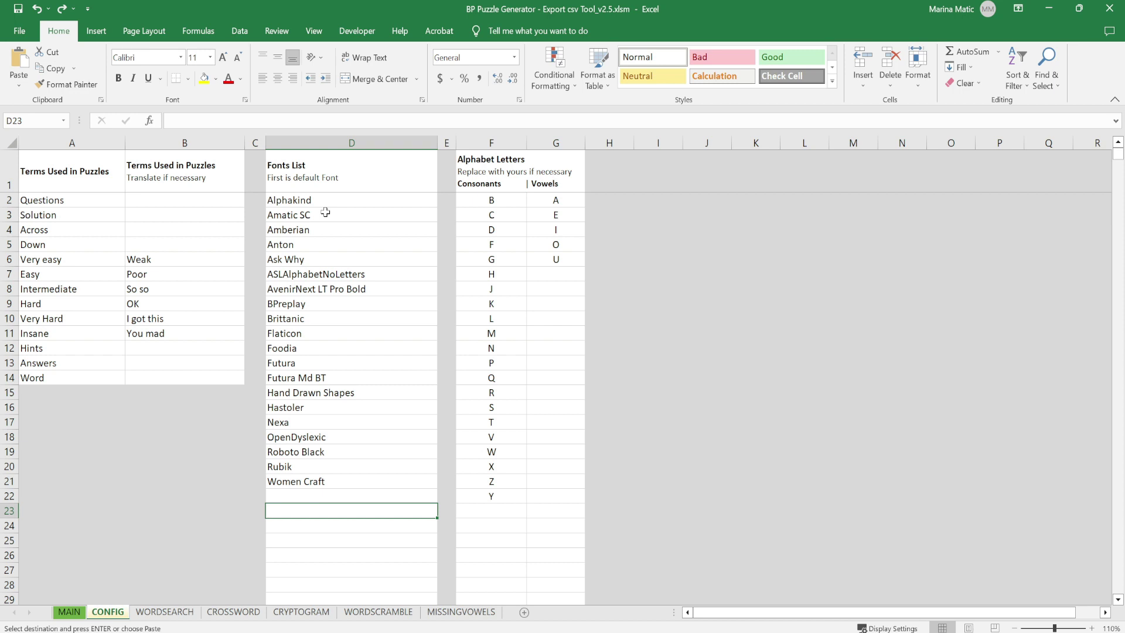
pyautogui.moveTo(311, 202); pyautogui.dragTo(300, 482)
pyautogui.click(297, 521)
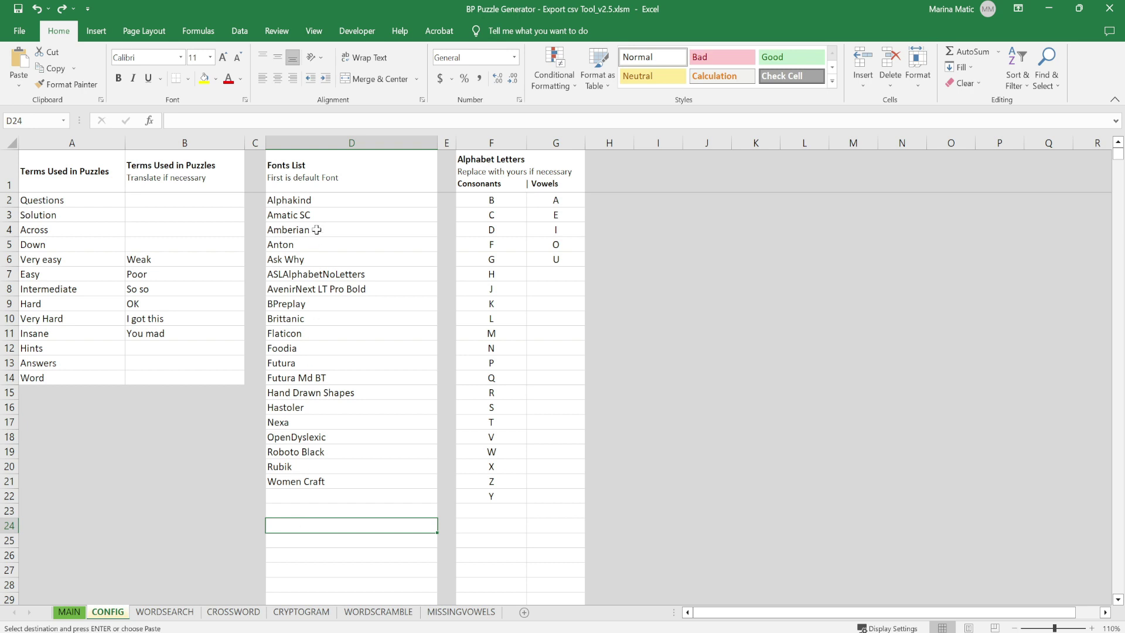
# - Switch to Presentation2 in PowerPoint, start the Hitori puzzle generator and continue past the game explanation
pyautogui.moveTo(614, 625)
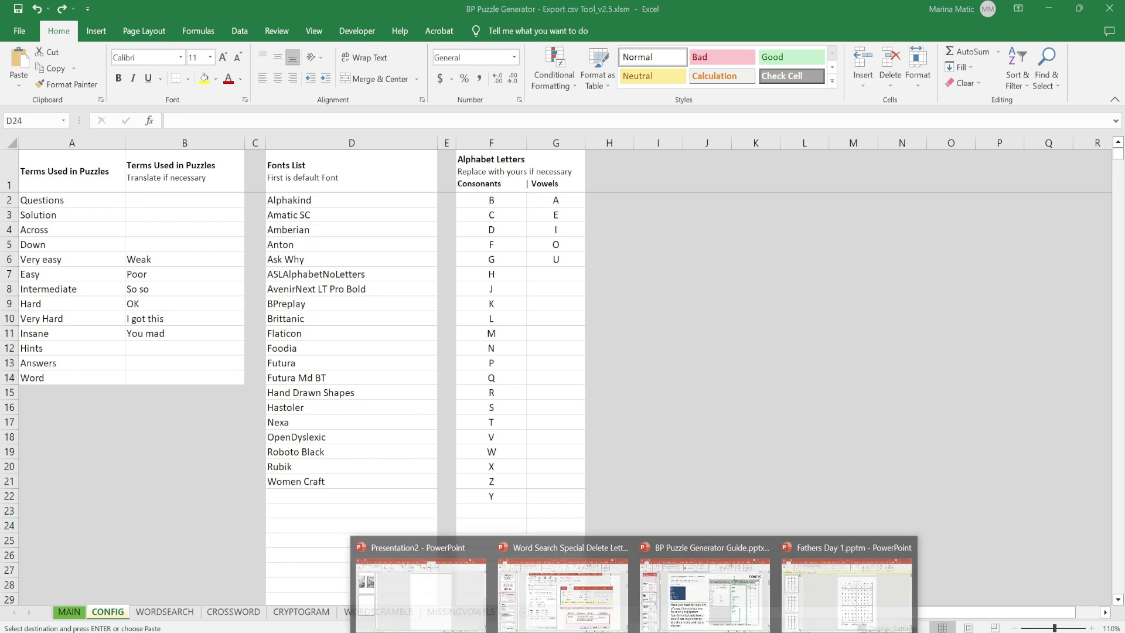
pyautogui.click(471, 596)
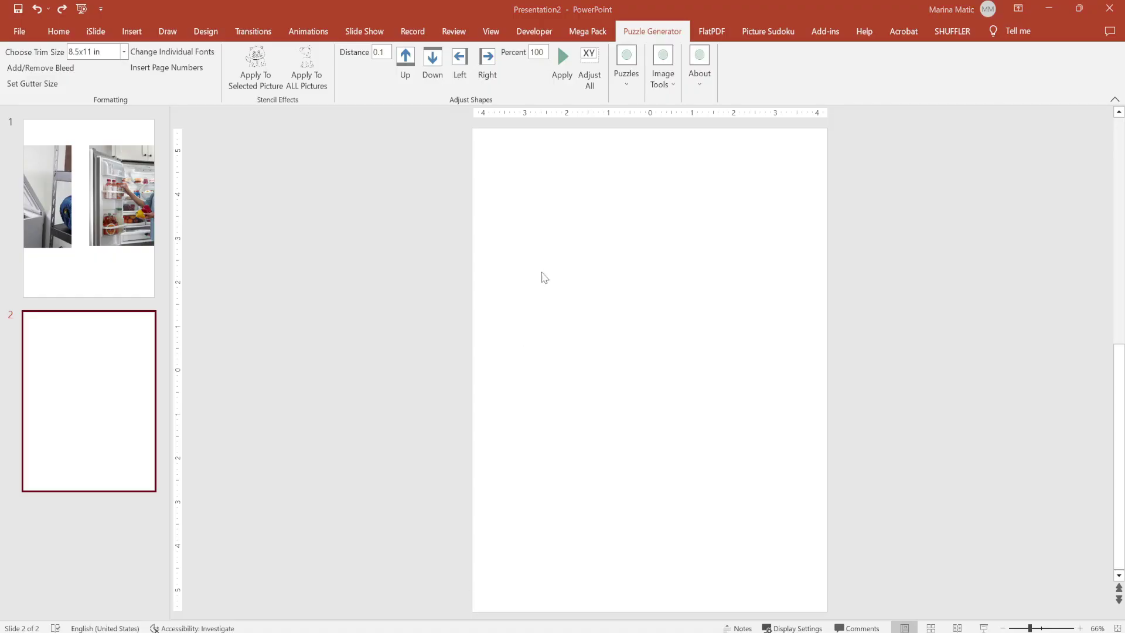
pyautogui.click(638, 72)
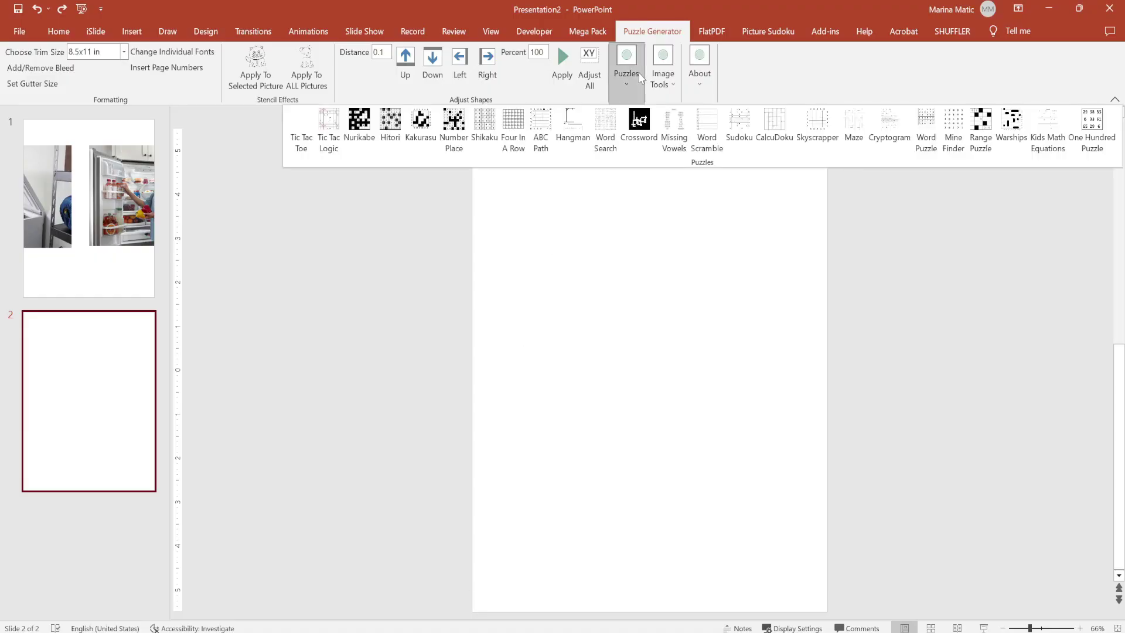
pyautogui.click(382, 129)
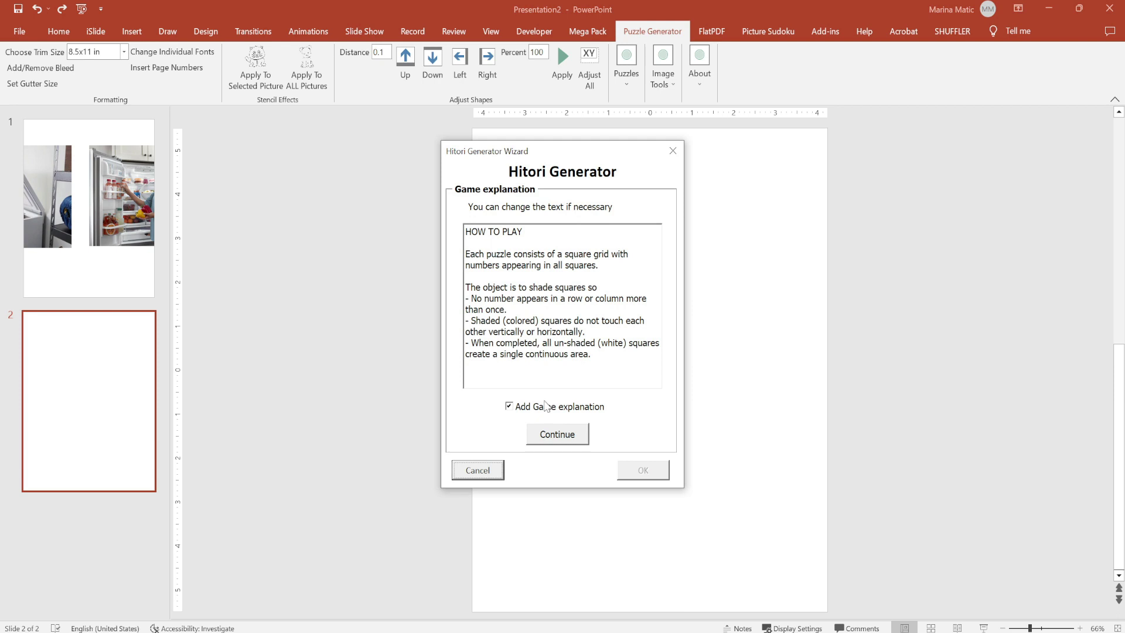
pyautogui.click(558, 434)
# - Look through the font names offered for the Hitori headers, then close the wizard without generating a puzzle
pyautogui.click(571, 295)
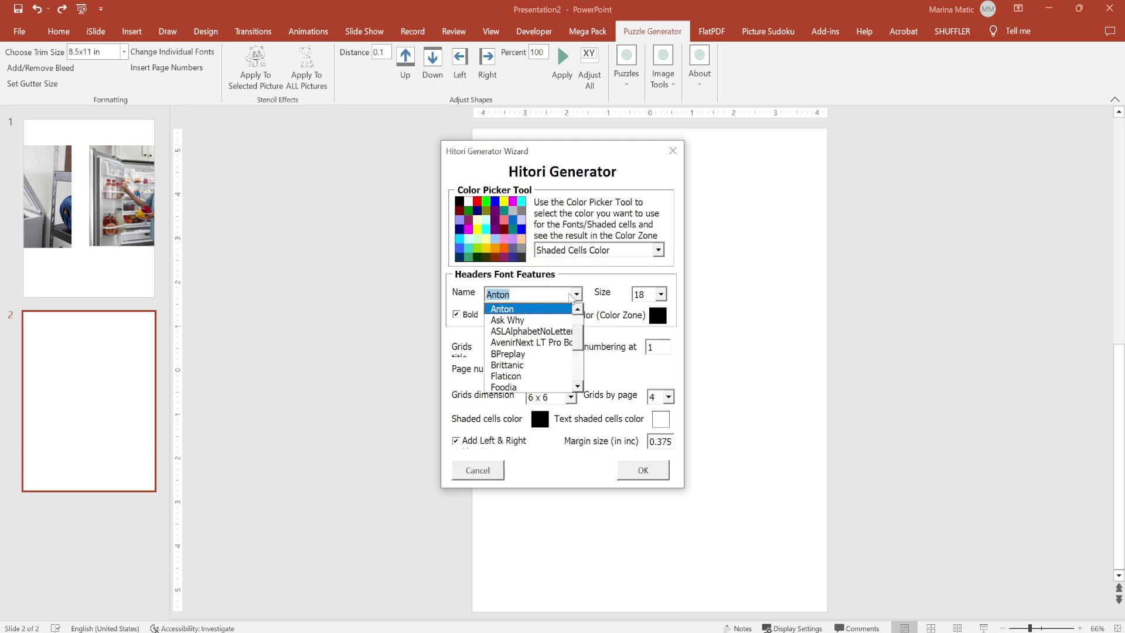
pyautogui.moveTo(579, 342); pyautogui.dragTo(579, 372)
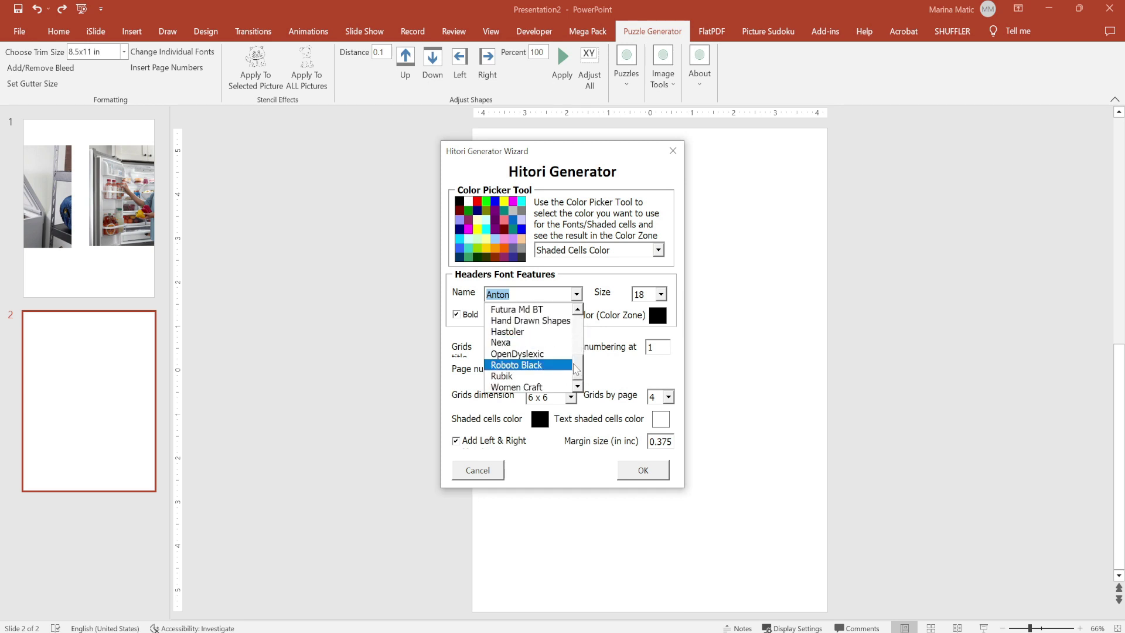
pyautogui.scroll(4, 562, 326)
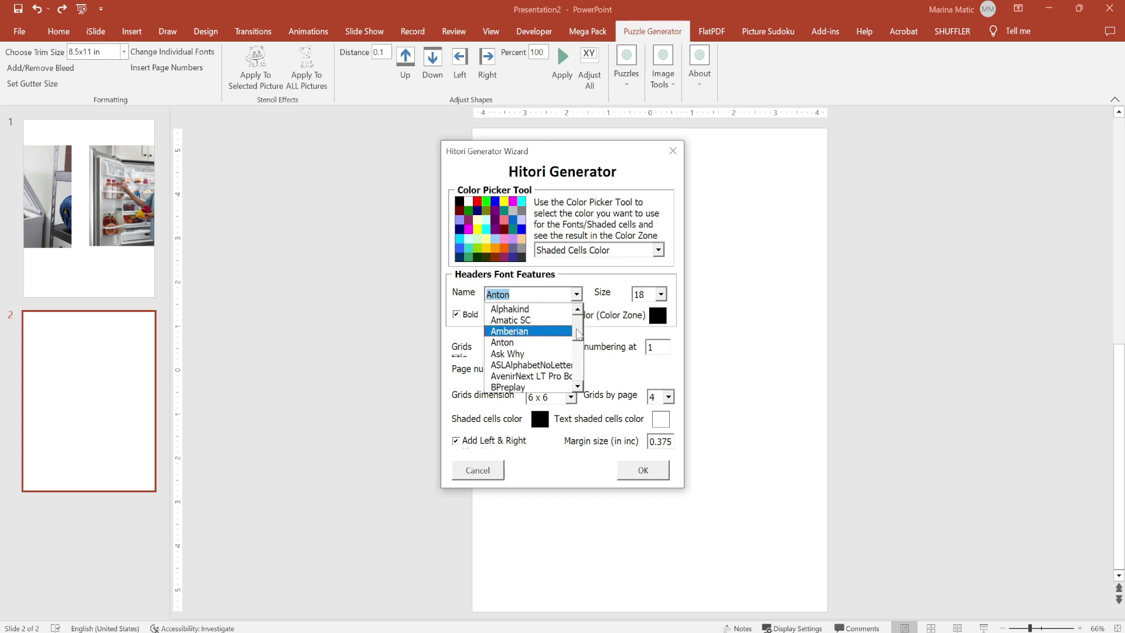
pyautogui.moveTo(579, 334); pyautogui.dragTo(575, 378)
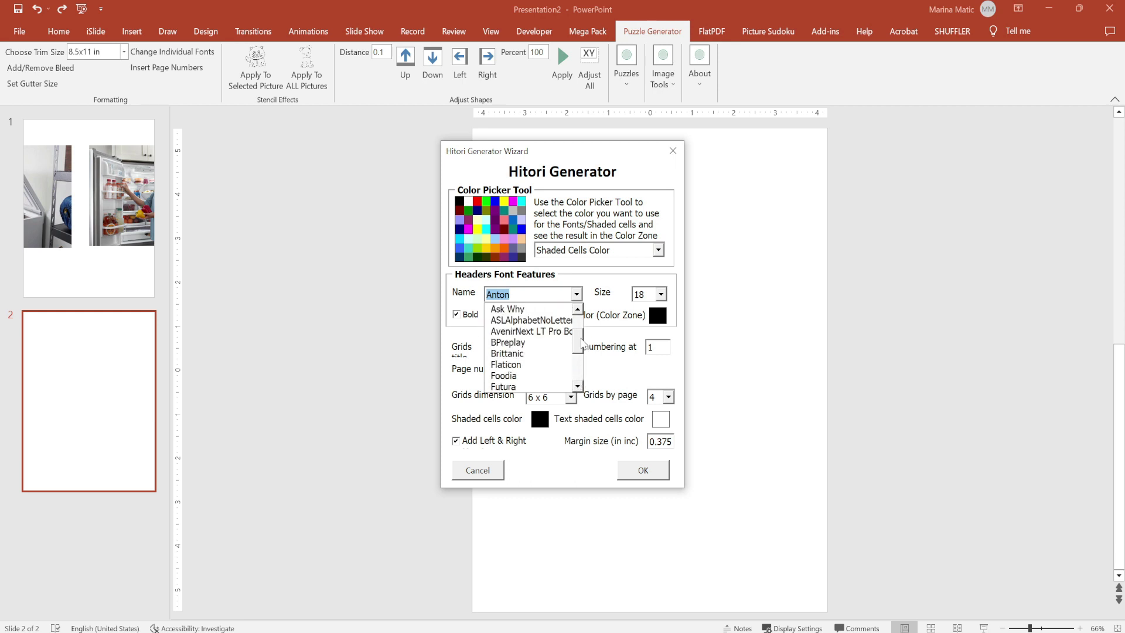
pyautogui.moveTo(582, 362)
pyautogui.mouseDown()
pyautogui.moveTo(579, 372)
pyautogui.moveTo(579, 328)
pyautogui.moveTo(578, 373)
pyautogui.mouseUp()
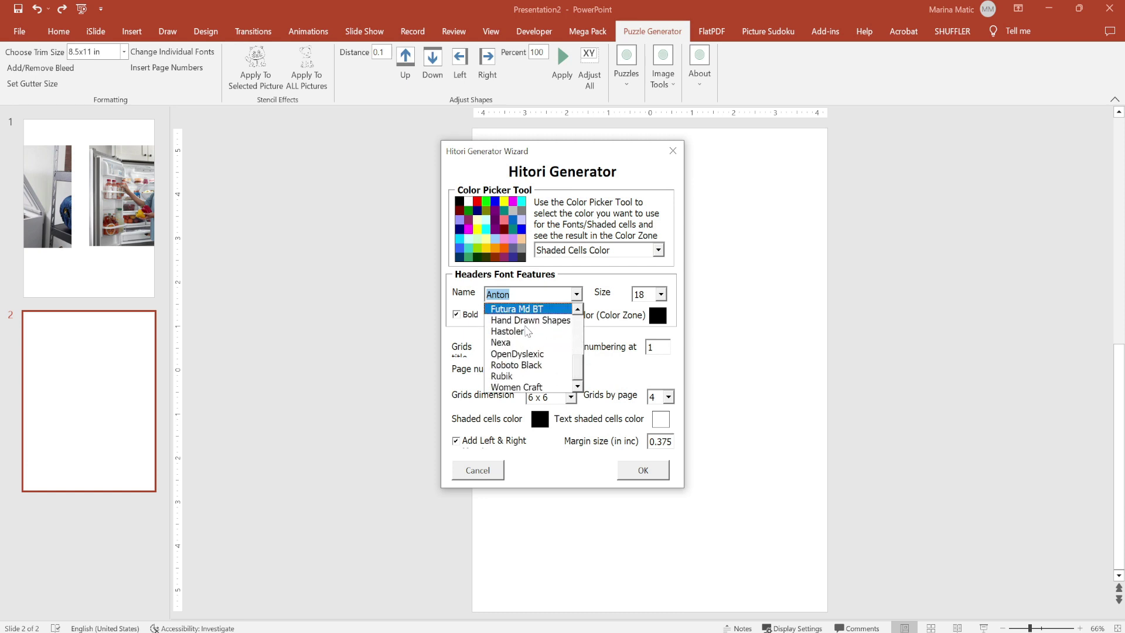
pyautogui.click(675, 157)
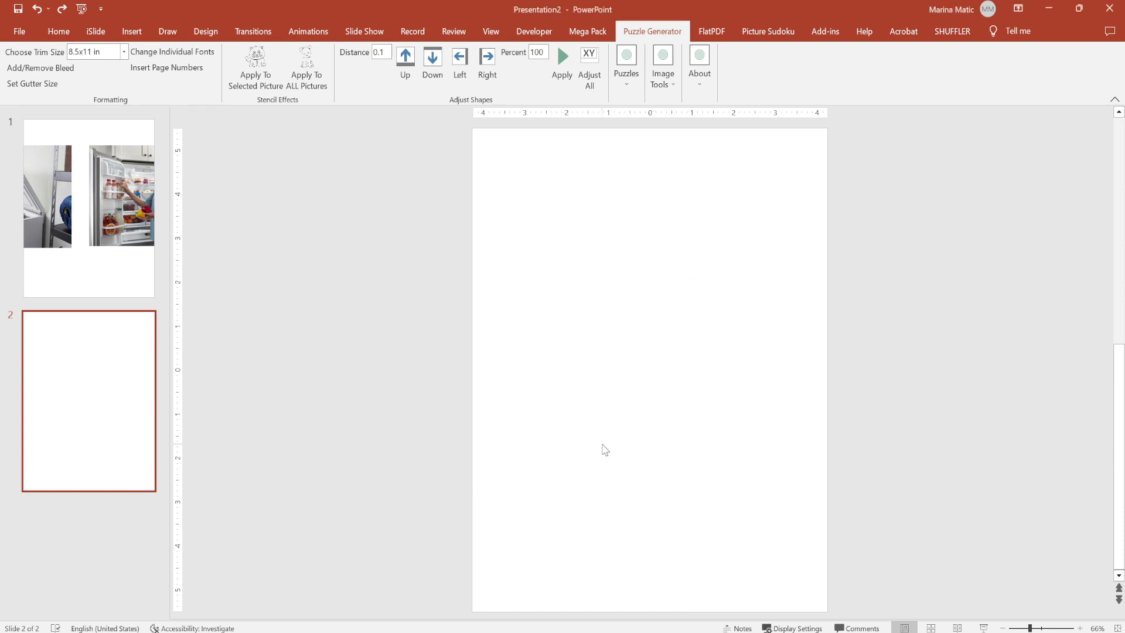
# - Return to the BP Puzzle Generator workbook in Excel and examine the Consonants and Vowels under Alphabet Letters
pyautogui.moveTo(595, 622)
pyautogui.click(639, 589)
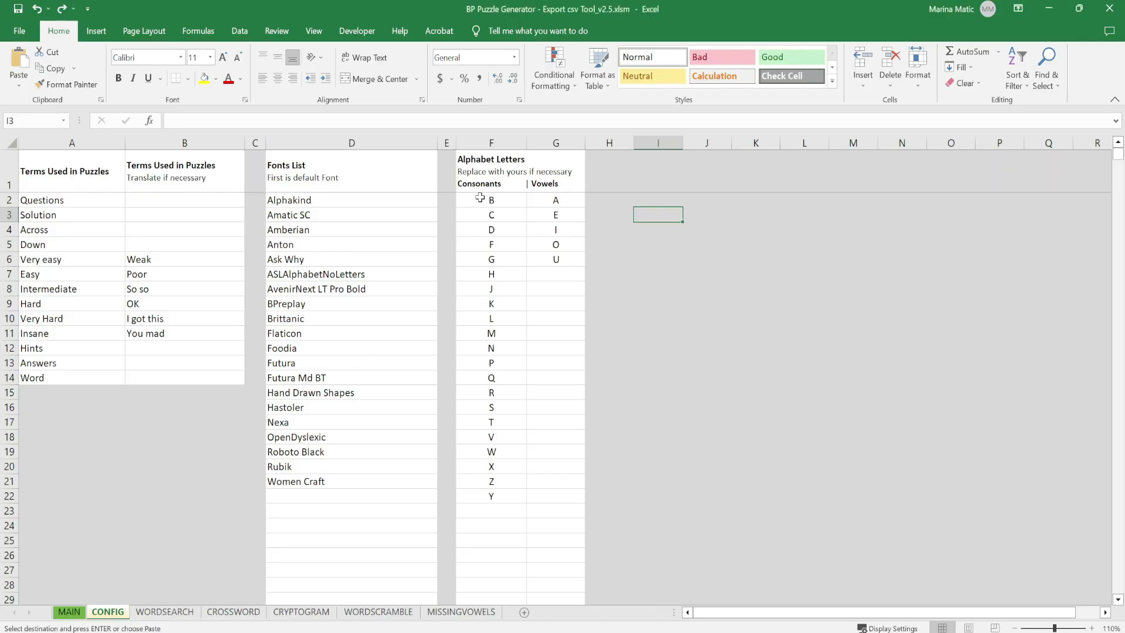
pyautogui.moveTo(479, 200); pyautogui.dragTo(546, 515)
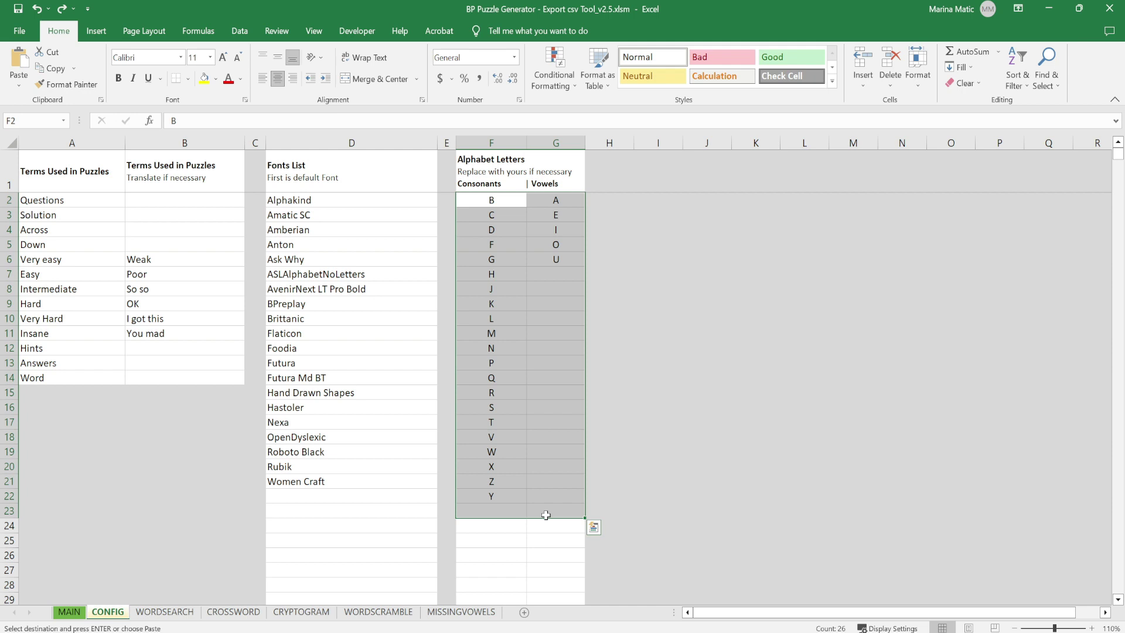
pyautogui.click(480, 359)
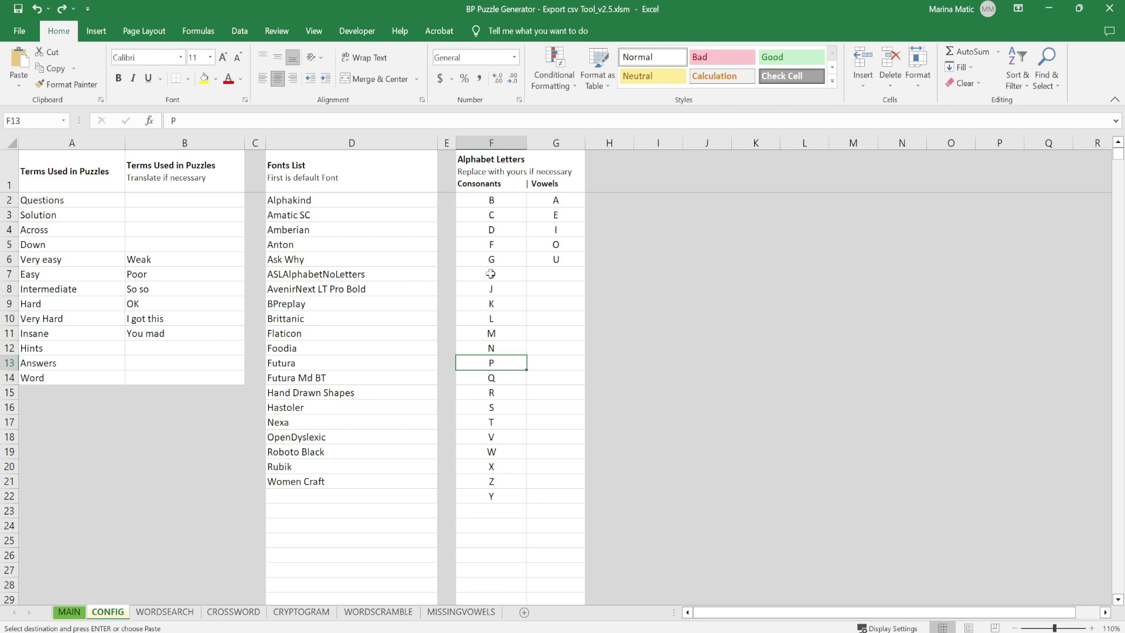
pyautogui.click(478, 204)
pyautogui.moveTo(478, 204); pyautogui.dragTo(486, 560)
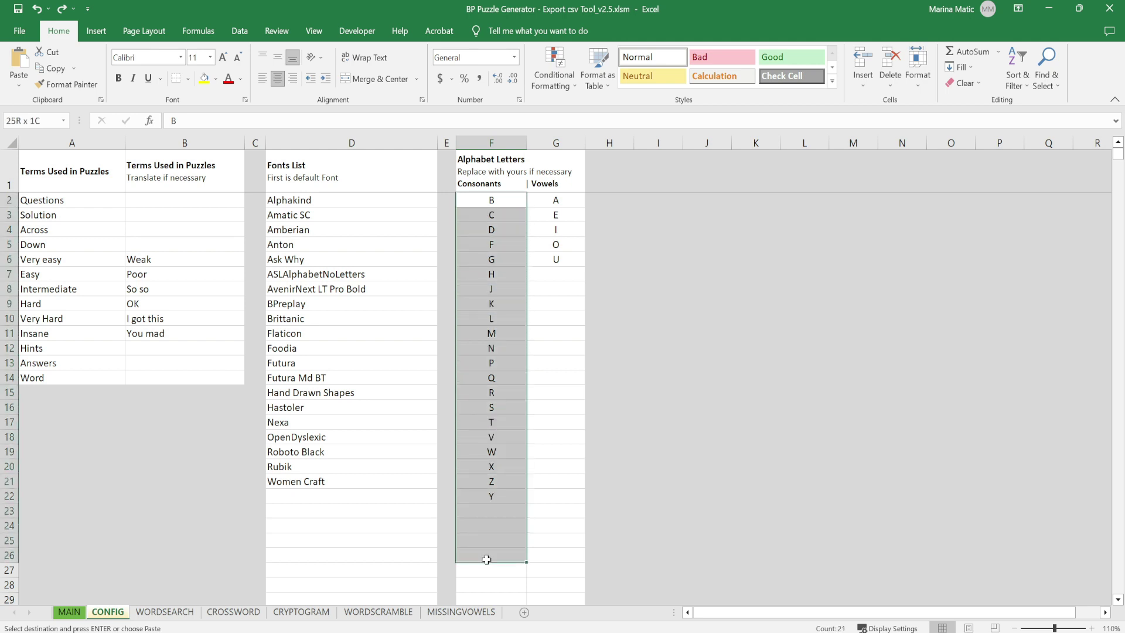
pyautogui.click(502, 351)
pyautogui.moveTo(502, 198); pyautogui.dragTo(485, 520)
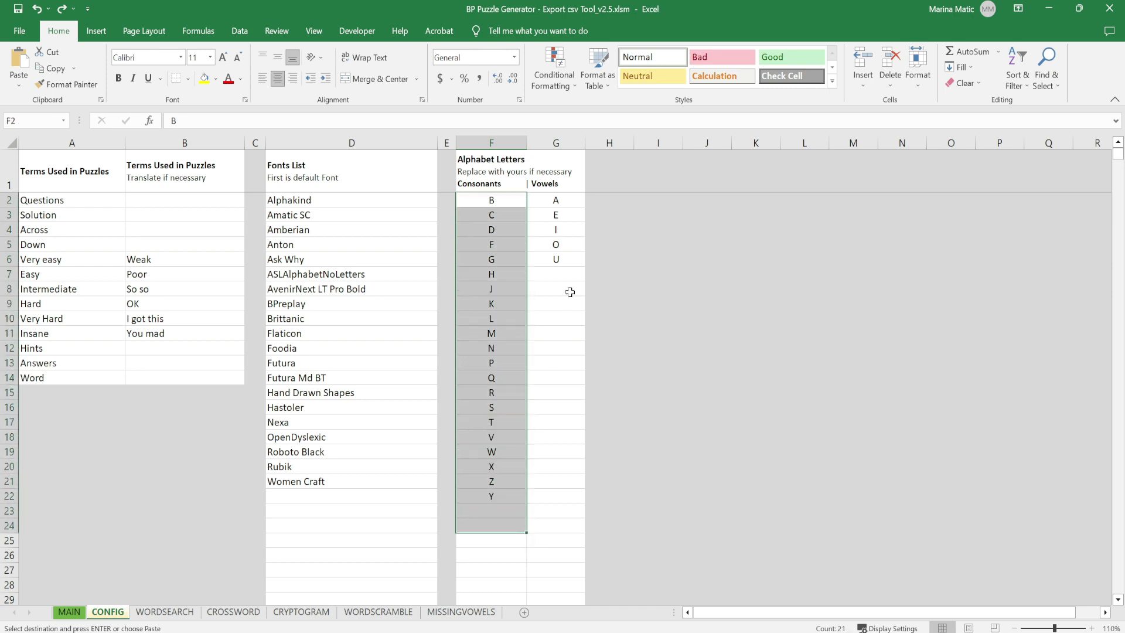
pyautogui.moveTo(560, 202); pyautogui.dragTo(563, 319)
pyautogui.hotkey('ctrl', 'v')
pyautogui.click(511, 249)
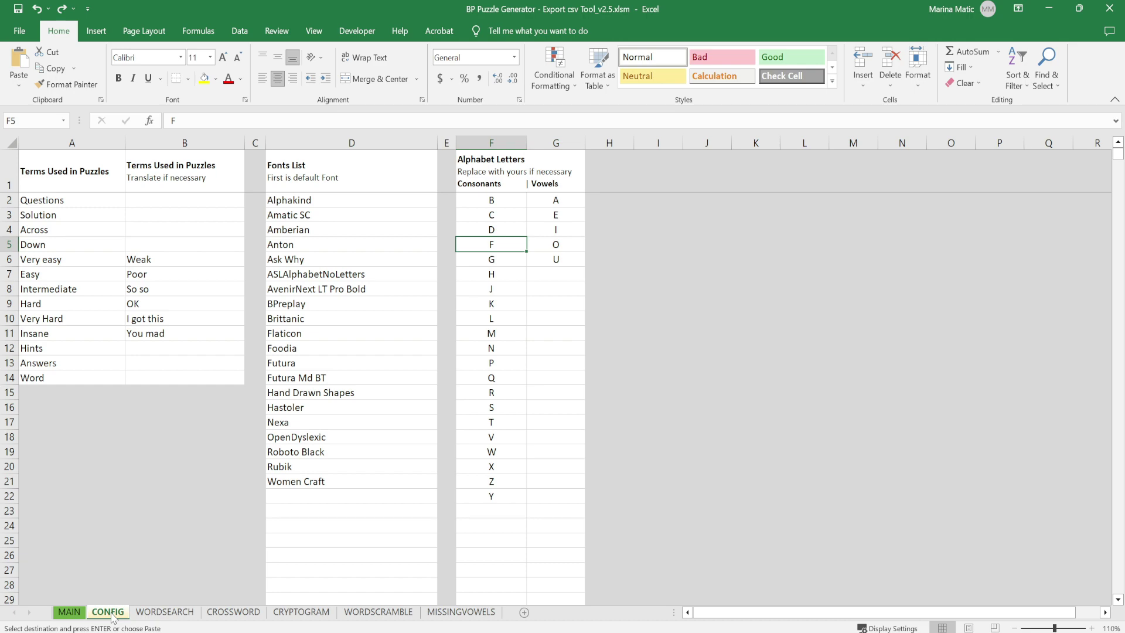
# - Open the WORDSEARCH sheet and look over its Words, Words Hints/questions, Titles and Missing Words columns
pyautogui.click(162, 612)
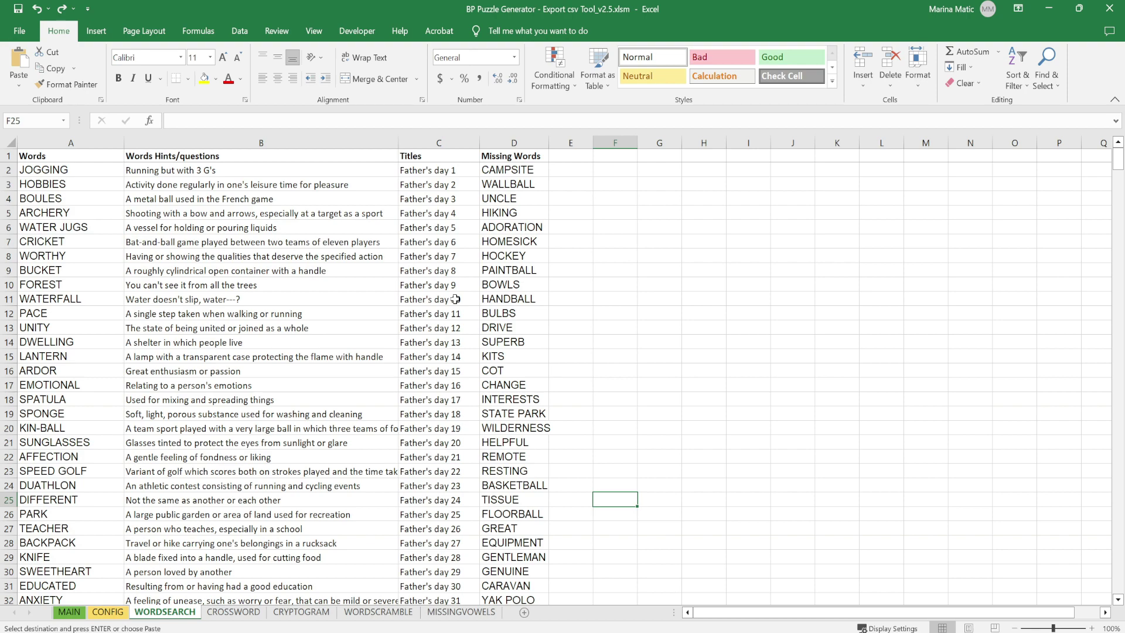
pyautogui.moveTo(108, 175); pyautogui.dragTo(503, 557)
pyautogui.scroll(5, 504, 557)
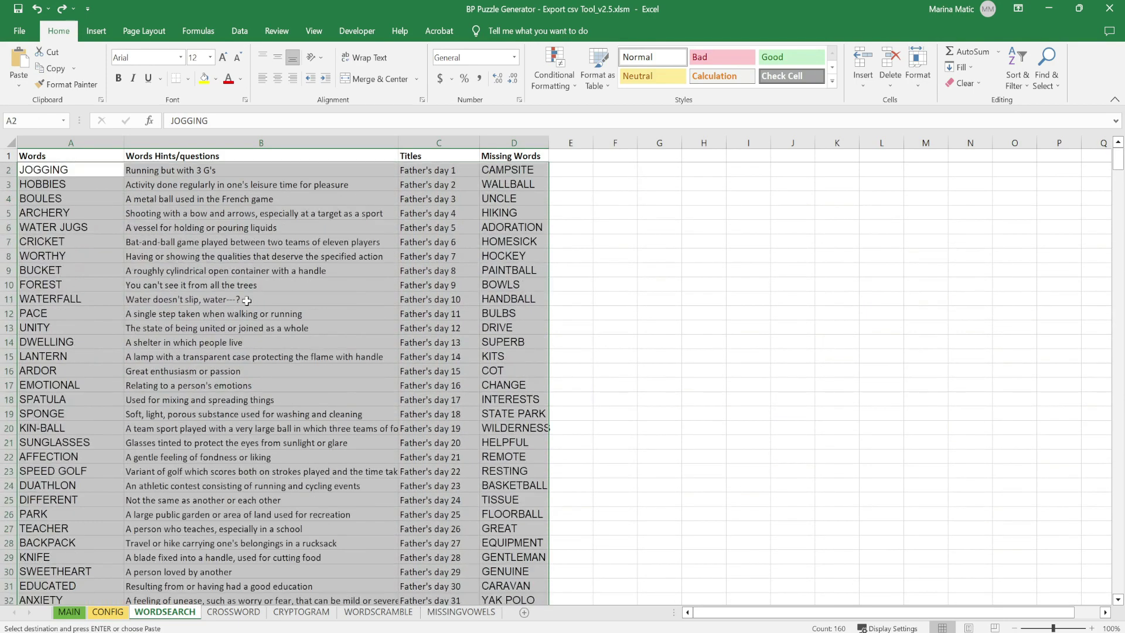
pyautogui.click(247, 301)
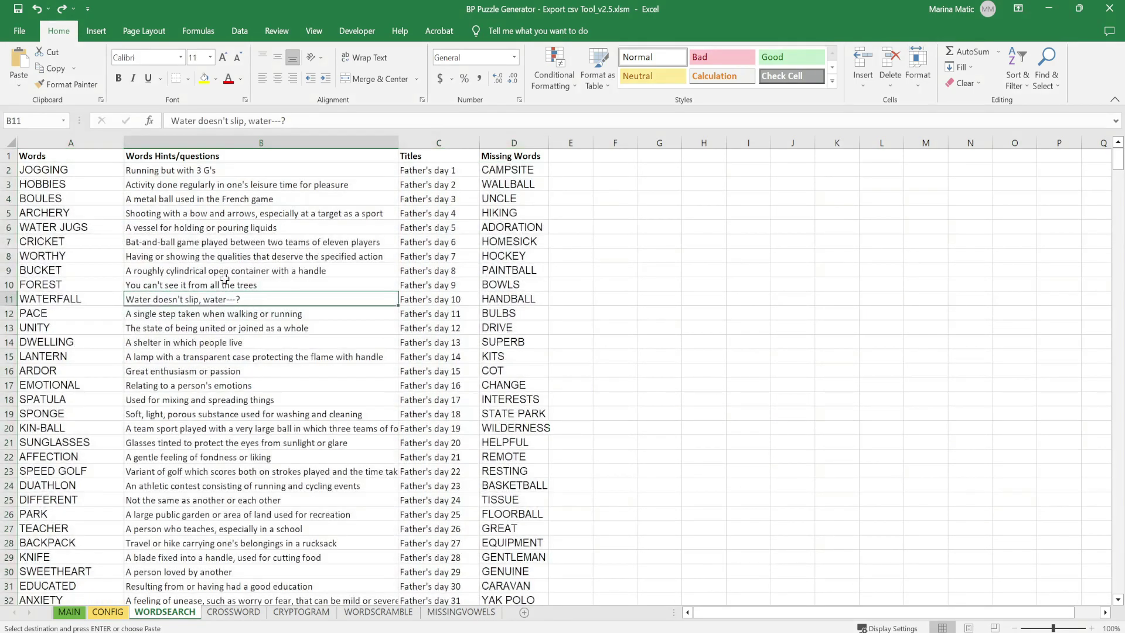
# - Look through the puzzle words listed in column A of the WORDSEARCH sheet, starting at A2
pyautogui.click(81, 143)
pyautogui.click(75, 171)
pyautogui.moveTo(75, 172); pyautogui.dragTo(120, 600)
pyautogui.scroll(20, 155, 358)
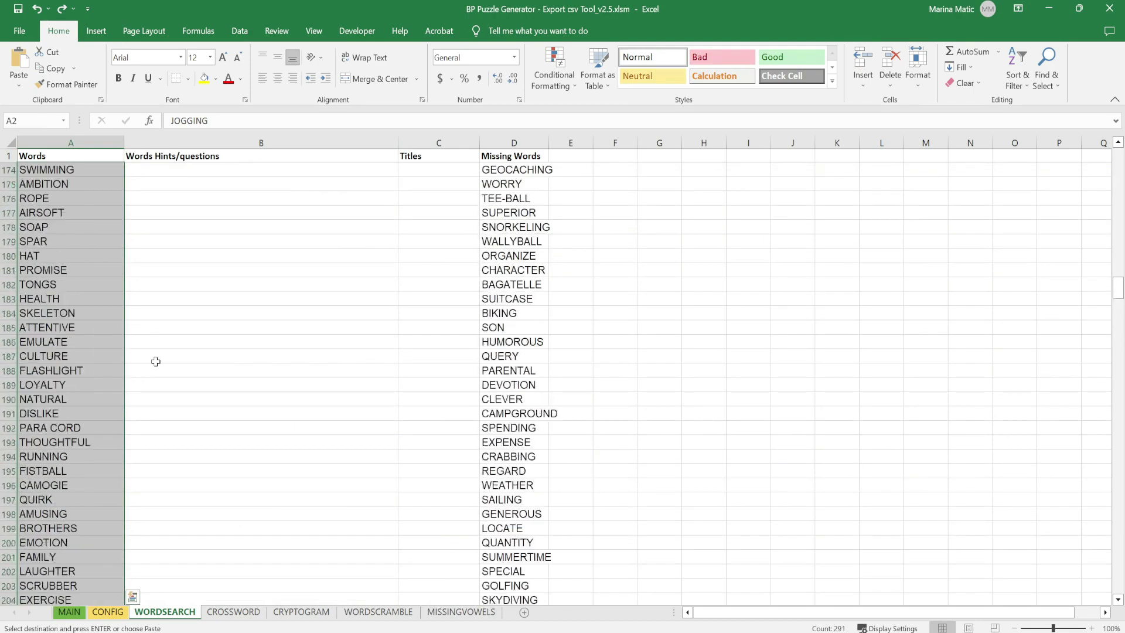
pyautogui.scroll(20, 156, 362)
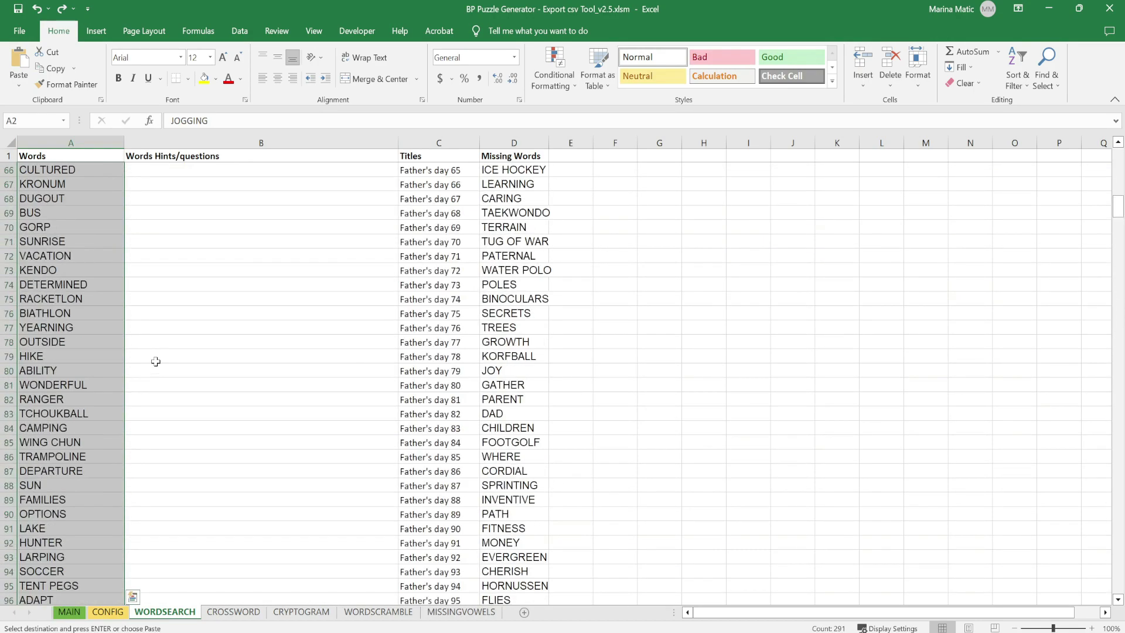
pyautogui.scroll(20, 155, 362)
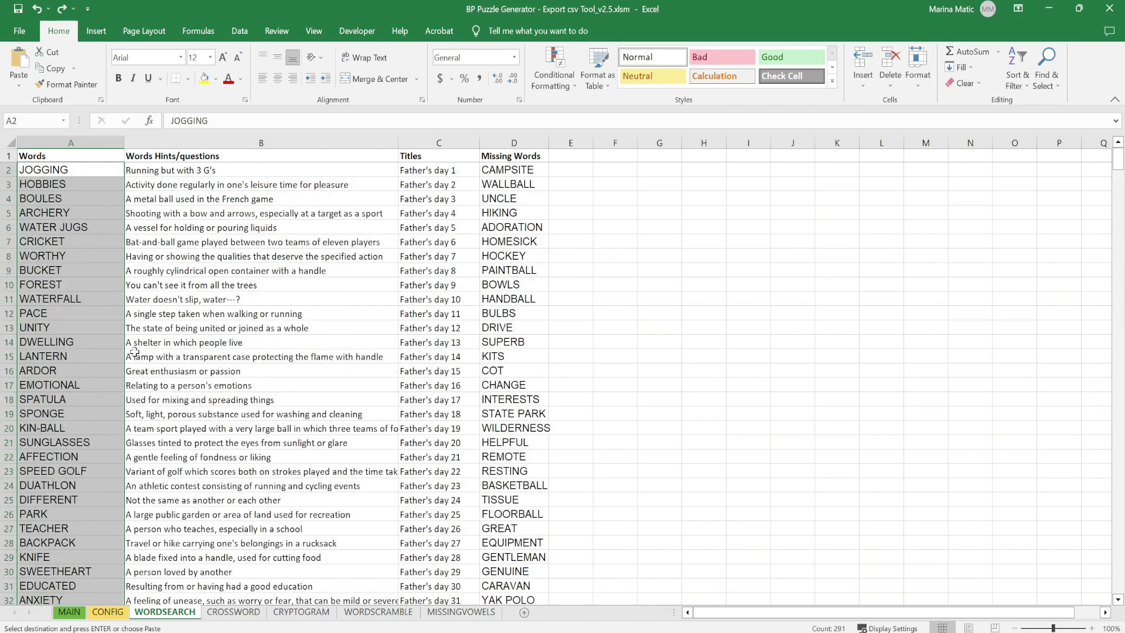
pyautogui.click(107, 314)
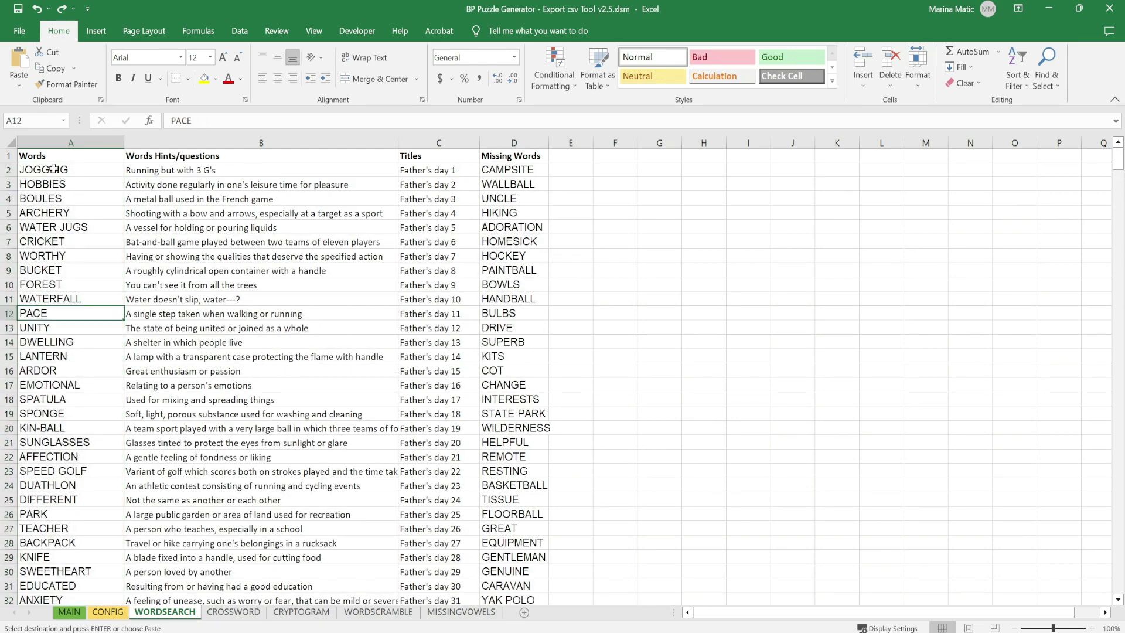
# - Examine the puzzle words in column A in two blocks, A2:A12 and the words from A13 downward
pyautogui.moveTo(64, 170); pyautogui.dragTo(65, 315)
pyautogui.hotkey('ctrl', 'v')
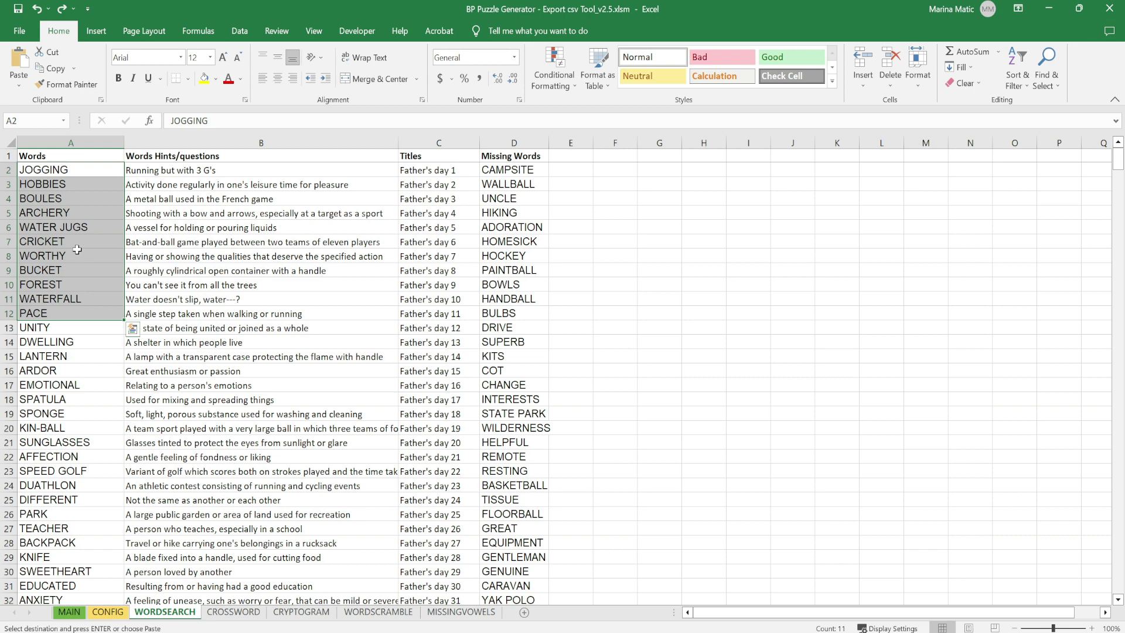
pyautogui.moveTo(67, 326); pyautogui.dragTo(81, 596)
pyautogui.hotkey('ctrl', 'v')
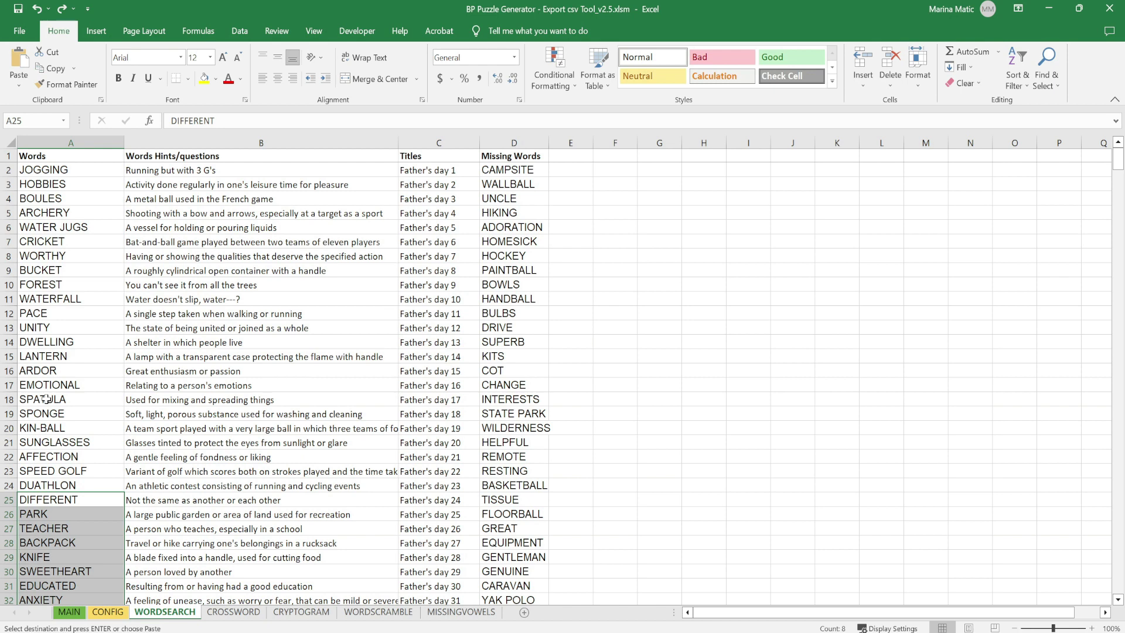
# - Compare the first puzzle words in column A, rows 2 to 5, with their hints in column B
pyautogui.click(160, 171)
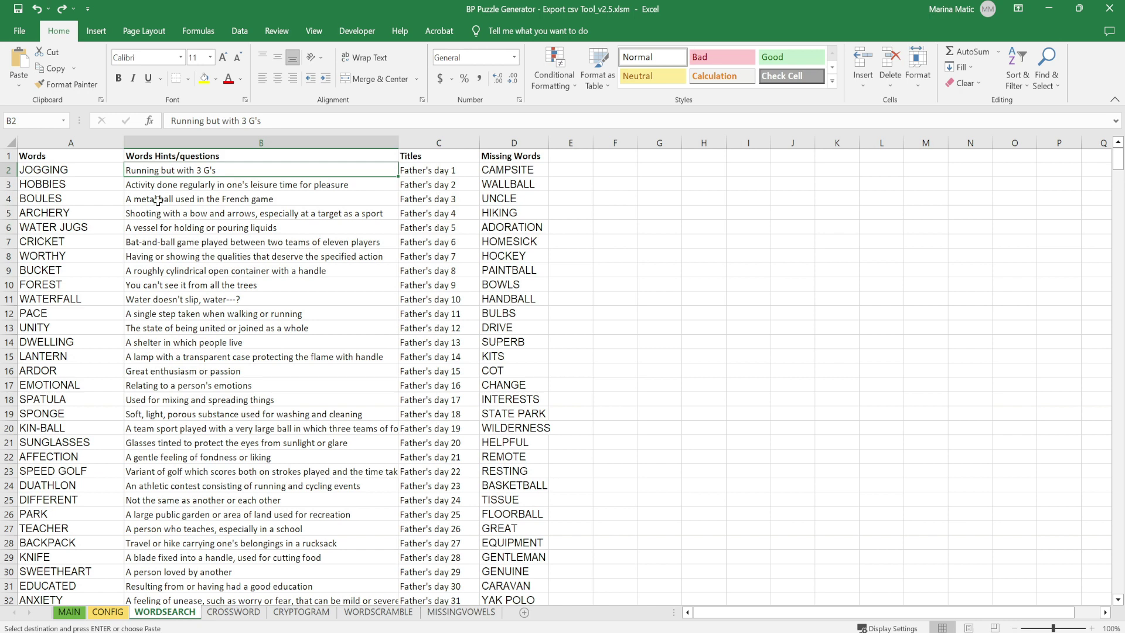
pyautogui.click(157, 200)
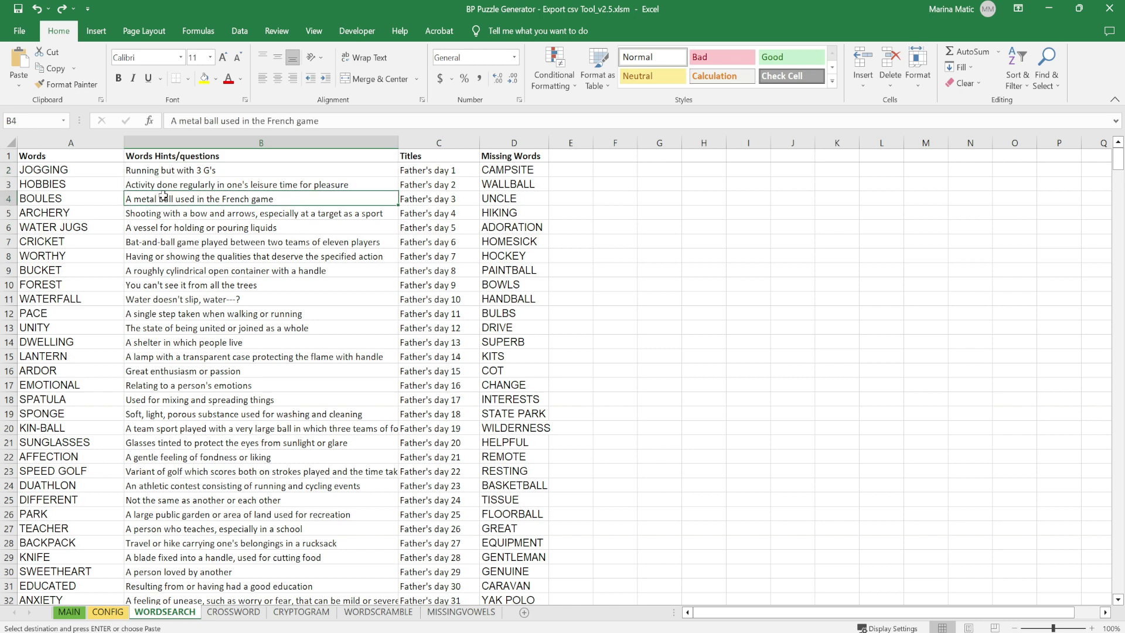
pyautogui.click(59, 213)
pyautogui.click(156, 213)
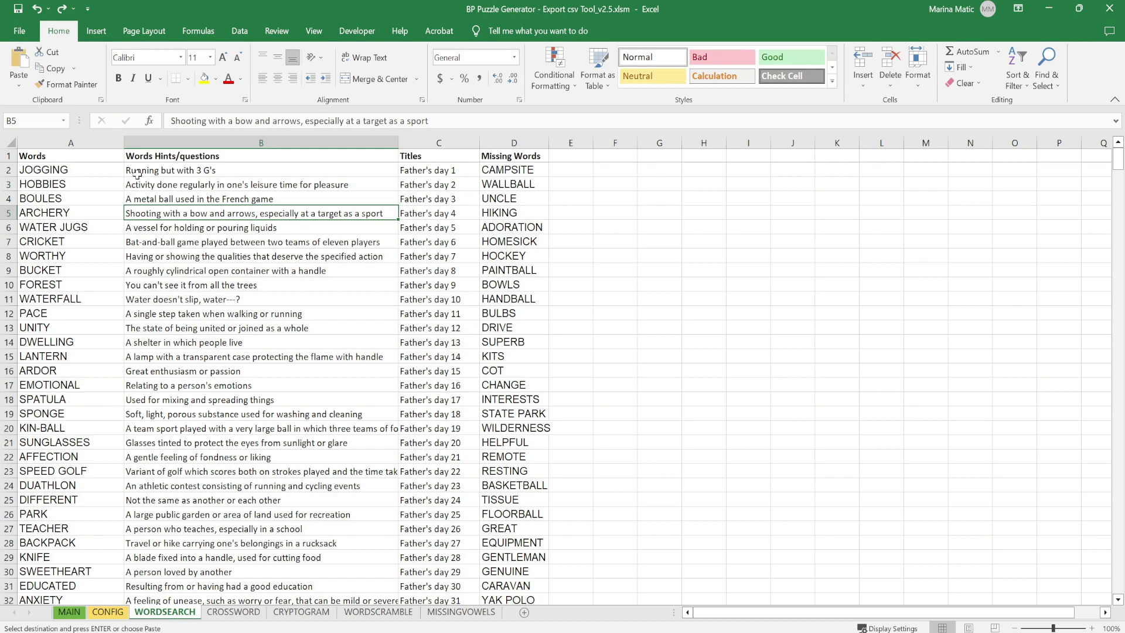
pyautogui.click(104, 176)
pyautogui.click(126, 173)
pyautogui.click(121, 173)
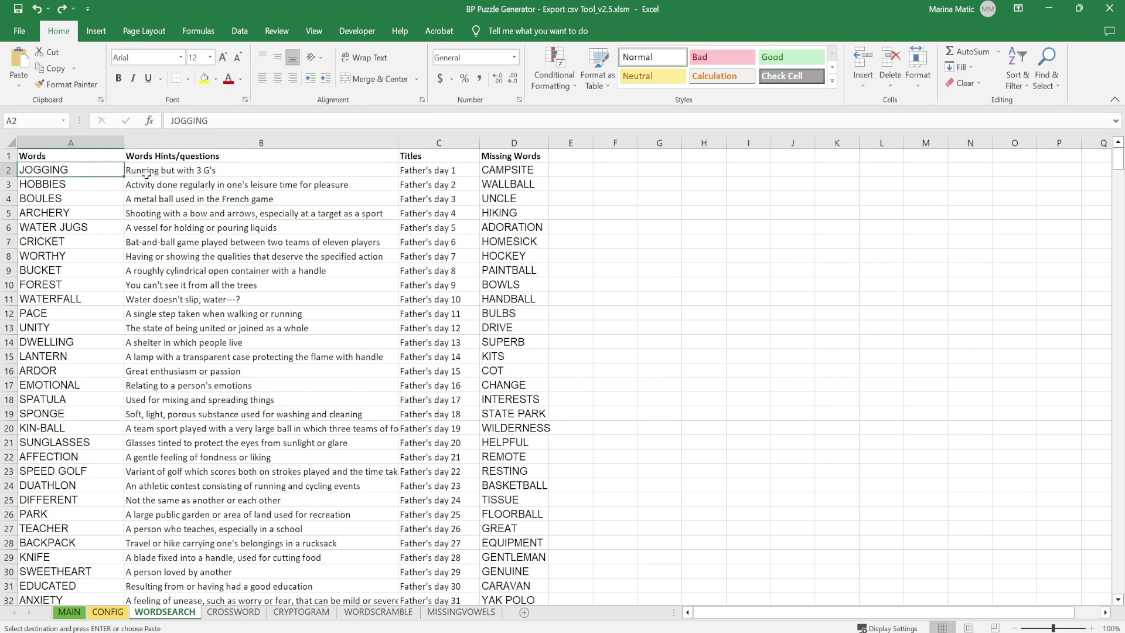
pyautogui.click(146, 174)
pyautogui.click(104, 172)
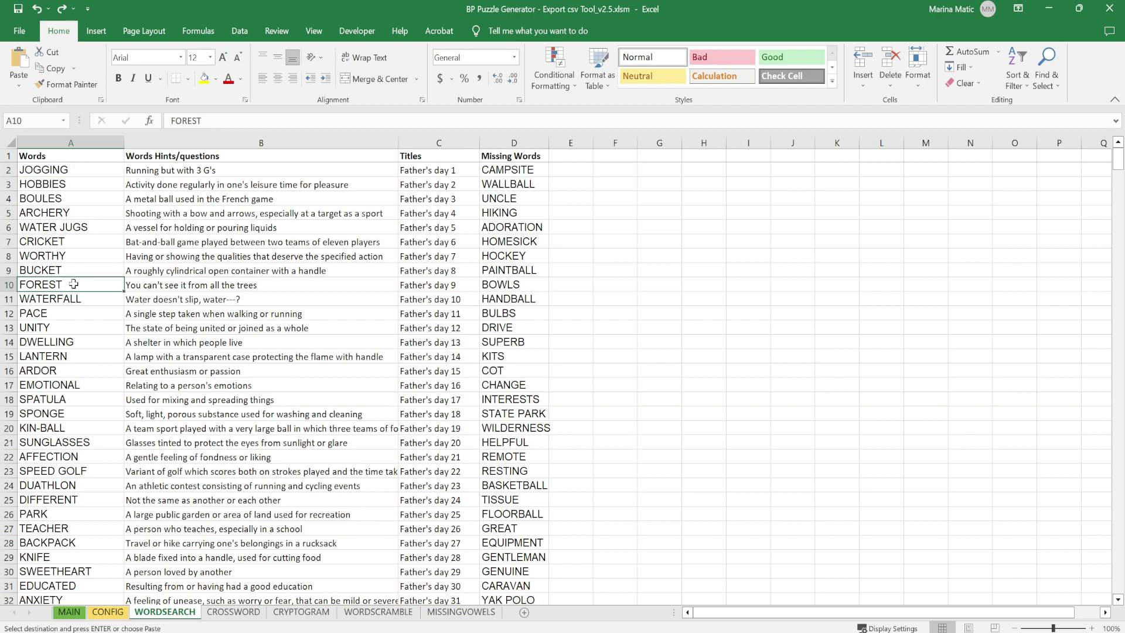
# - Check that FOREST and WATERFALL in rows 10 and 11 sit beside their matching hints in column B
pyautogui.click(148, 289)
pyautogui.click(109, 298)
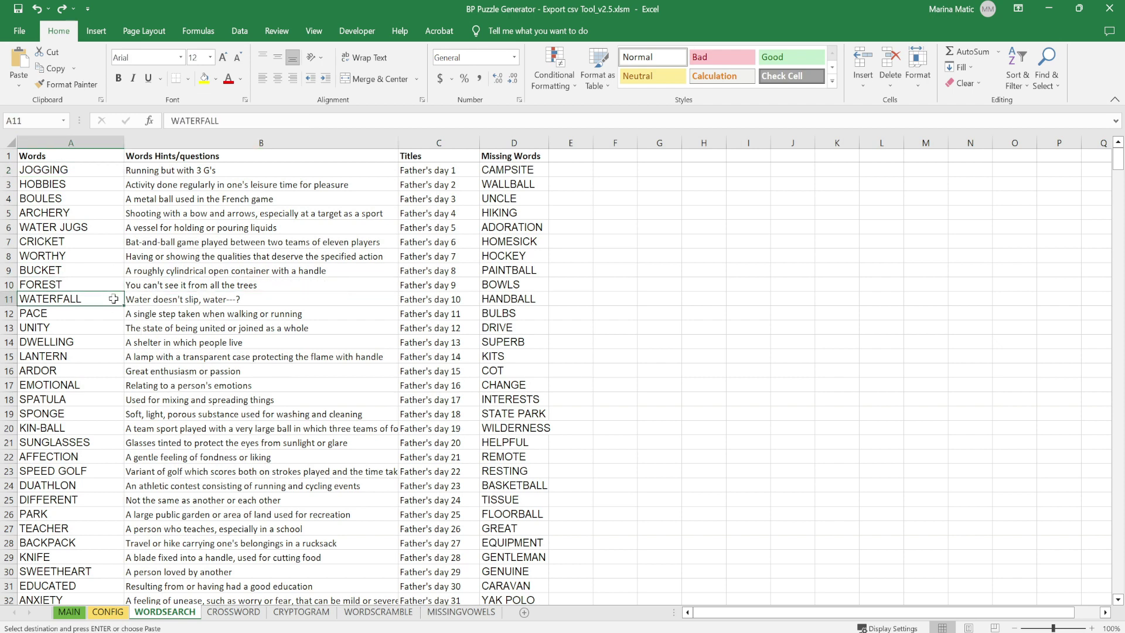
pyautogui.click(146, 300)
pyautogui.click(111, 298)
pyautogui.moveTo(110, 298); pyautogui.dragTo(129, 299)
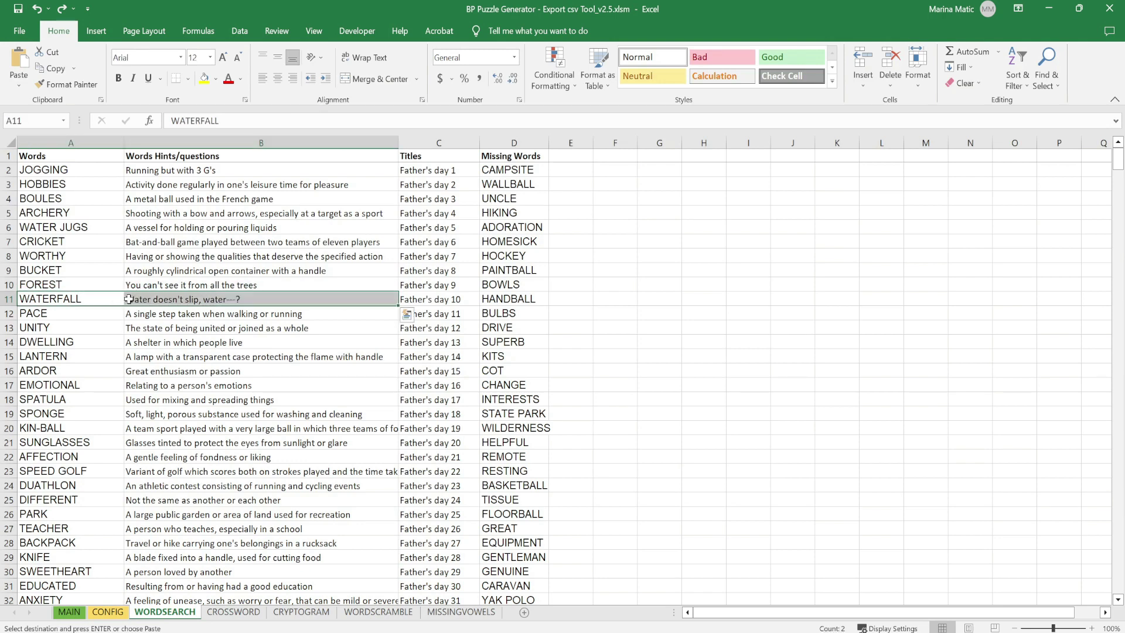
# - Examine the Titles column of the WORDSEARCH sheet, focusing on the titles in C2:C11
pyautogui.click(415, 142)
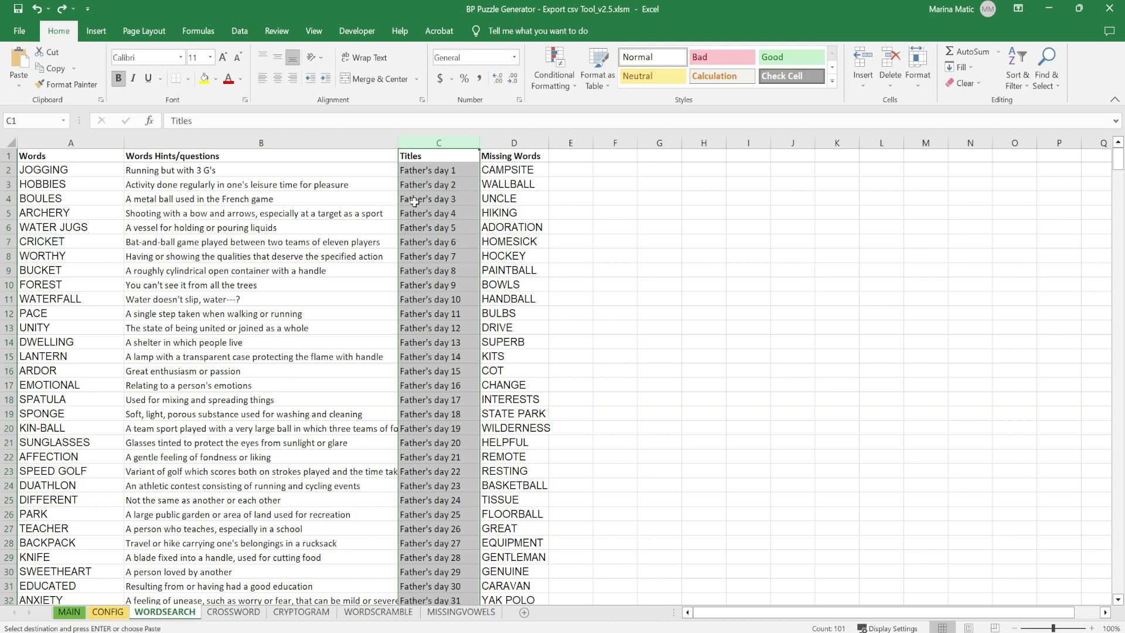
pyautogui.click(88, 195)
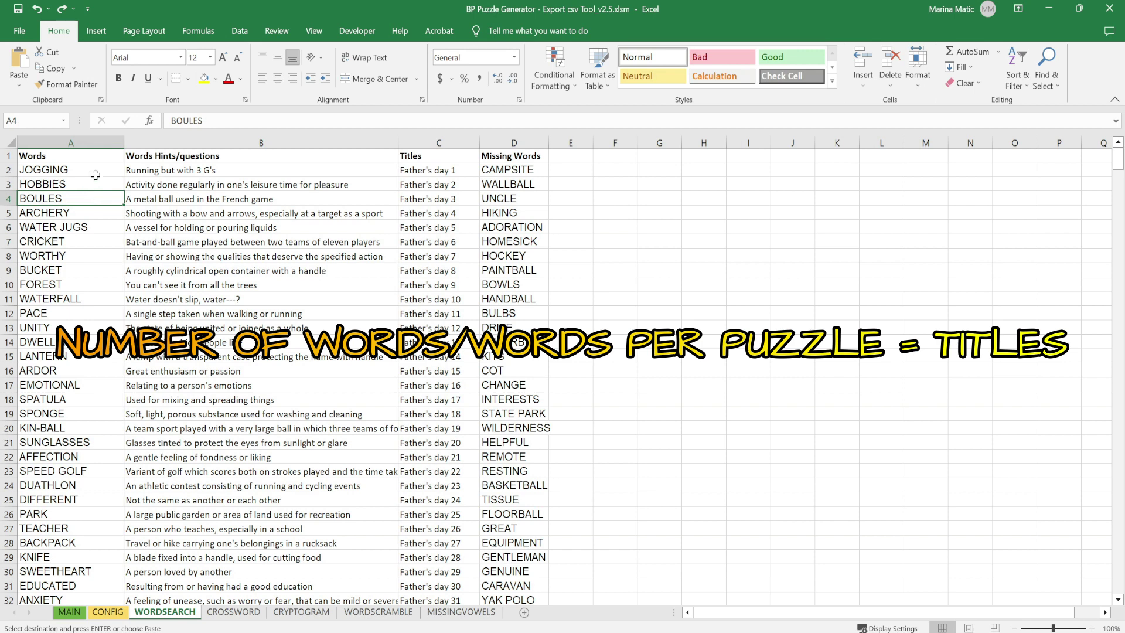
pyautogui.moveTo(430, 170); pyautogui.dragTo(424, 299)
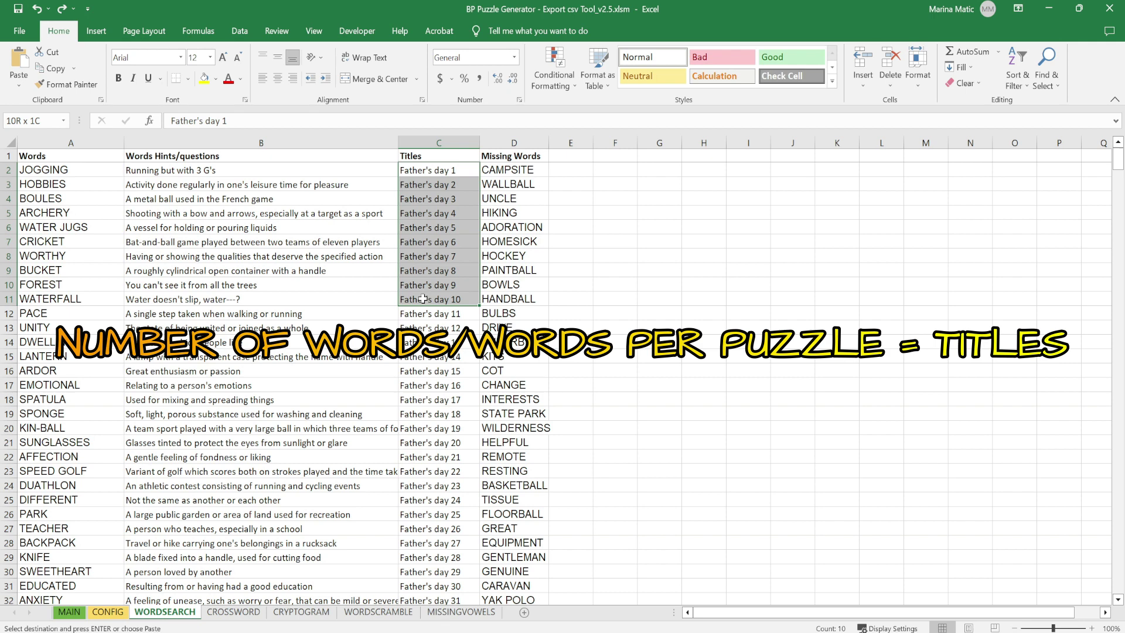
pyautogui.moveTo(435, 299); pyautogui.dragTo(434, 298)
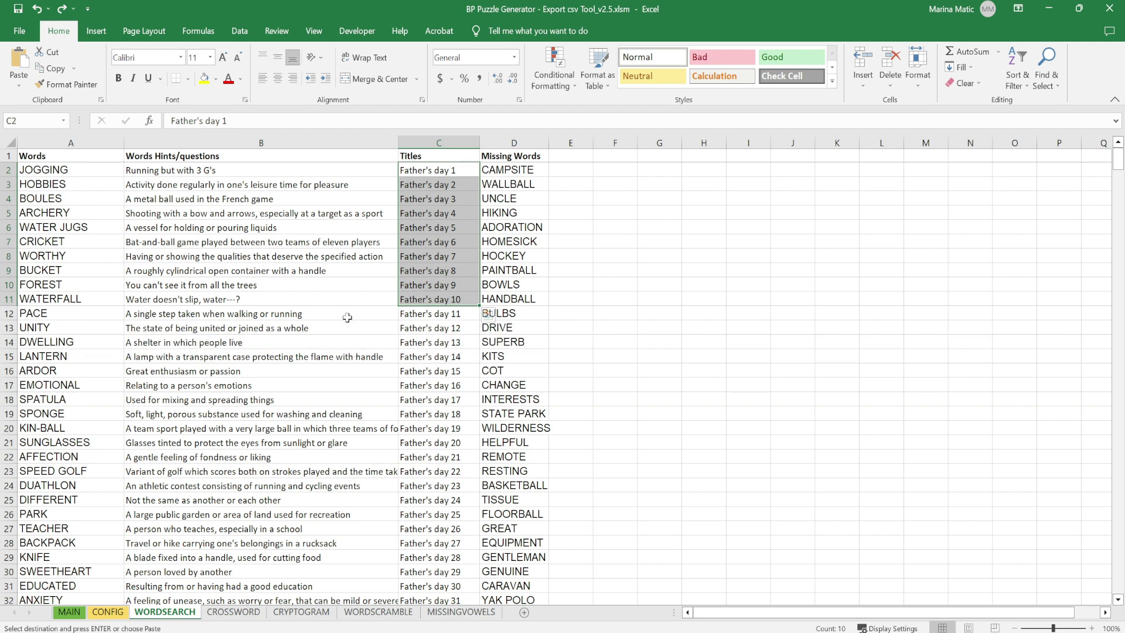
pyautogui.click(347, 317)
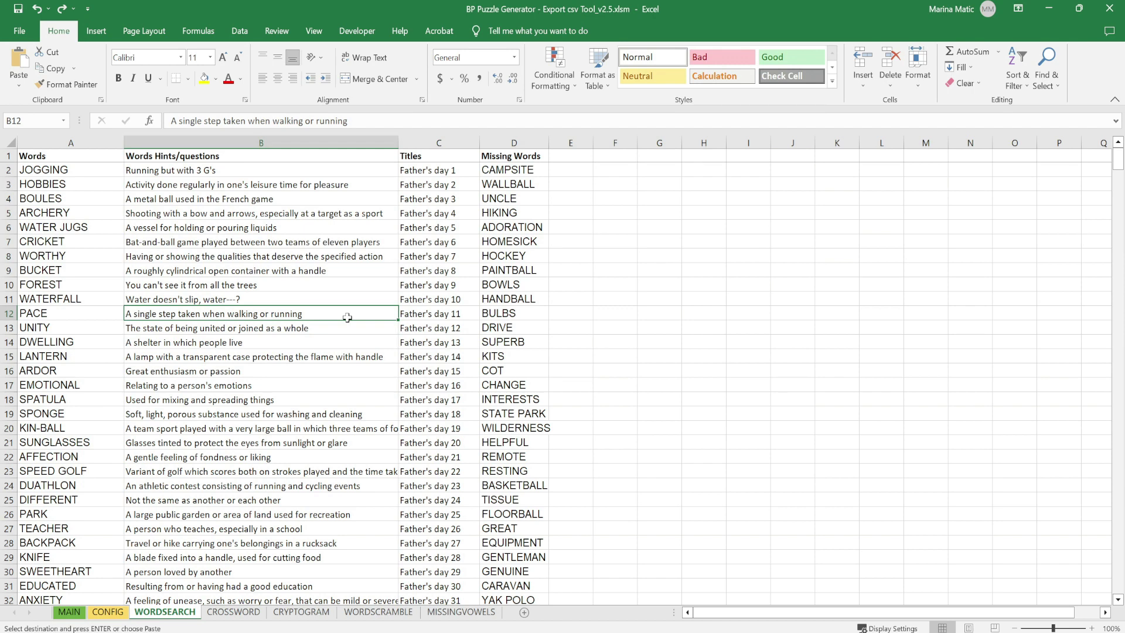
# - Look over the Missing Words column of the WORDSEARCH sheet across D2:D21
pyautogui.click(510, 200)
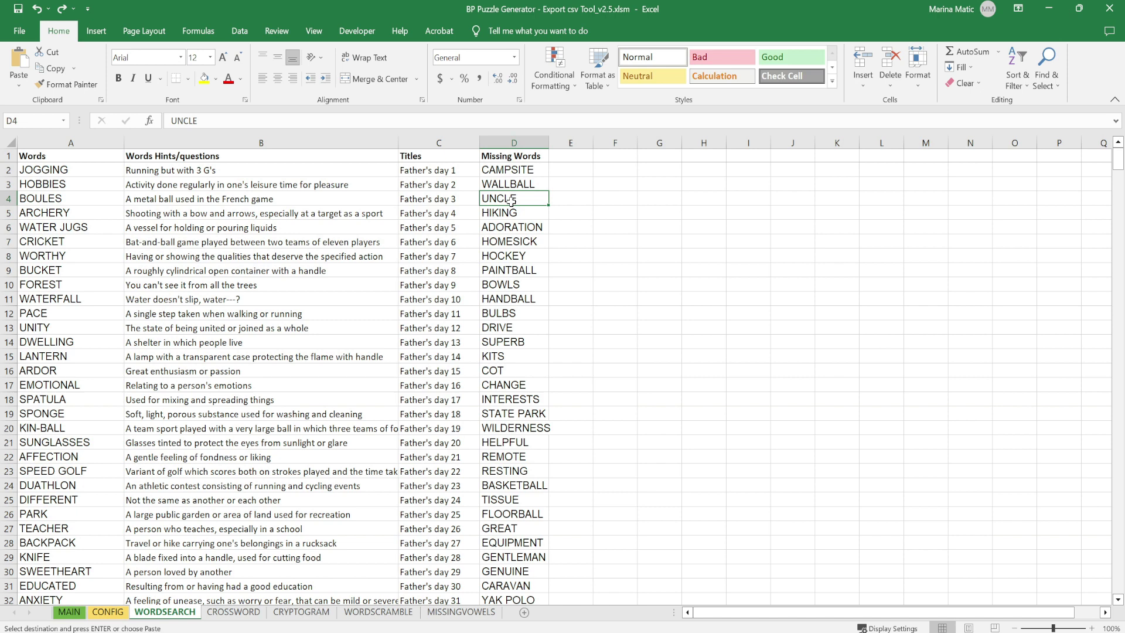
pyautogui.moveTo(519, 171); pyautogui.dragTo(510, 442)
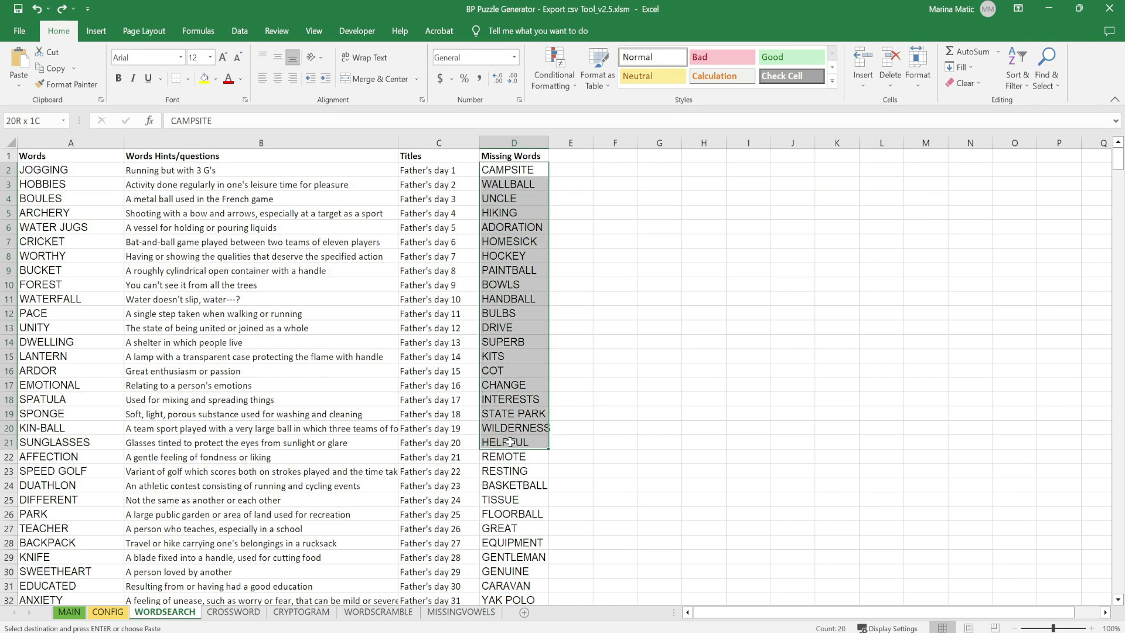
pyautogui.moveTo(510, 442); pyautogui.dragTo(511, 443)
# - Open the CROSSWORD sheet and read through the questions in column A from row 2 to row 25
pyautogui.click(226, 613)
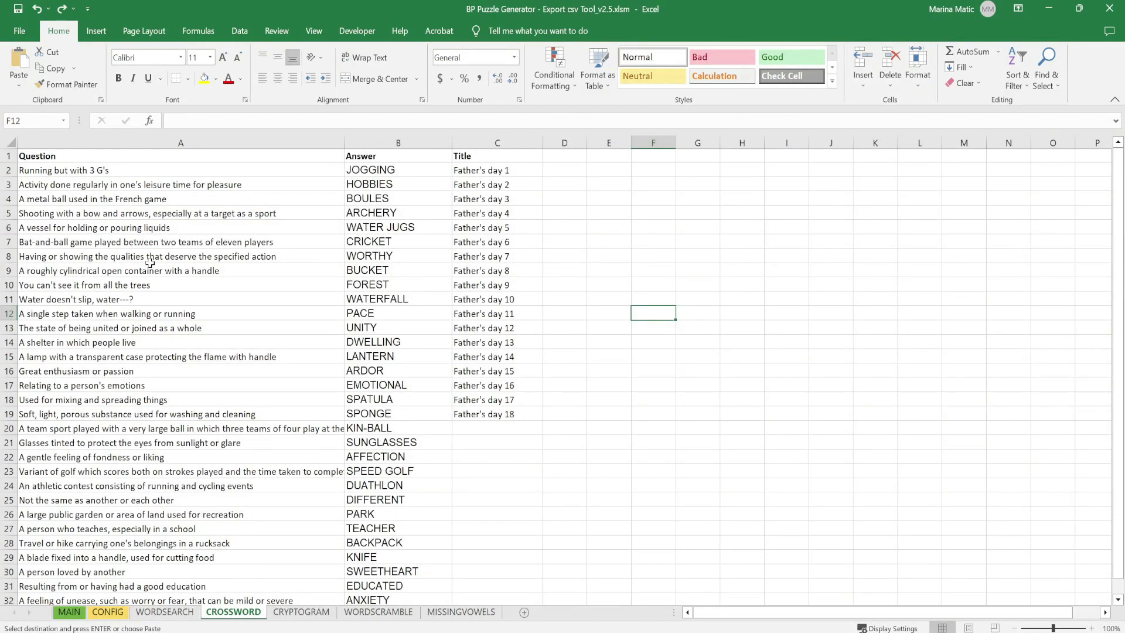
pyautogui.click(97, 171)
pyautogui.click(95, 185)
pyautogui.click(94, 214)
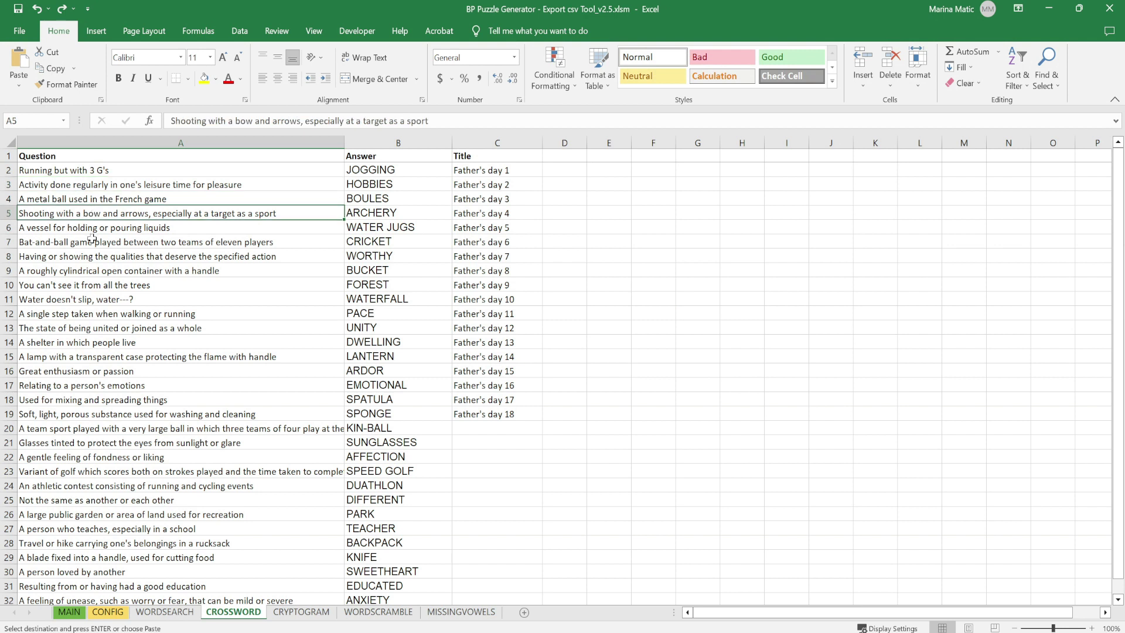
pyautogui.click(92, 241)
pyautogui.click(93, 256)
pyautogui.click(94, 285)
pyautogui.click(95, 341)
pyautogui.click(100, 412)
pyautogui.click(99, 429)
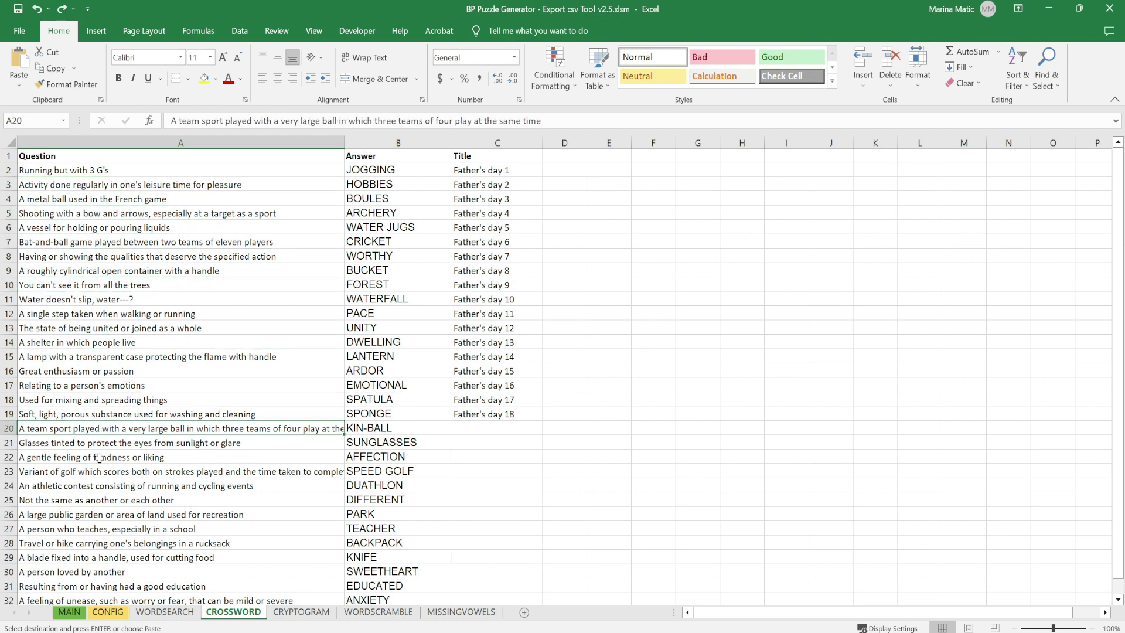
pyautogui.click(100, 471)
pyautogui.click(101, 500)
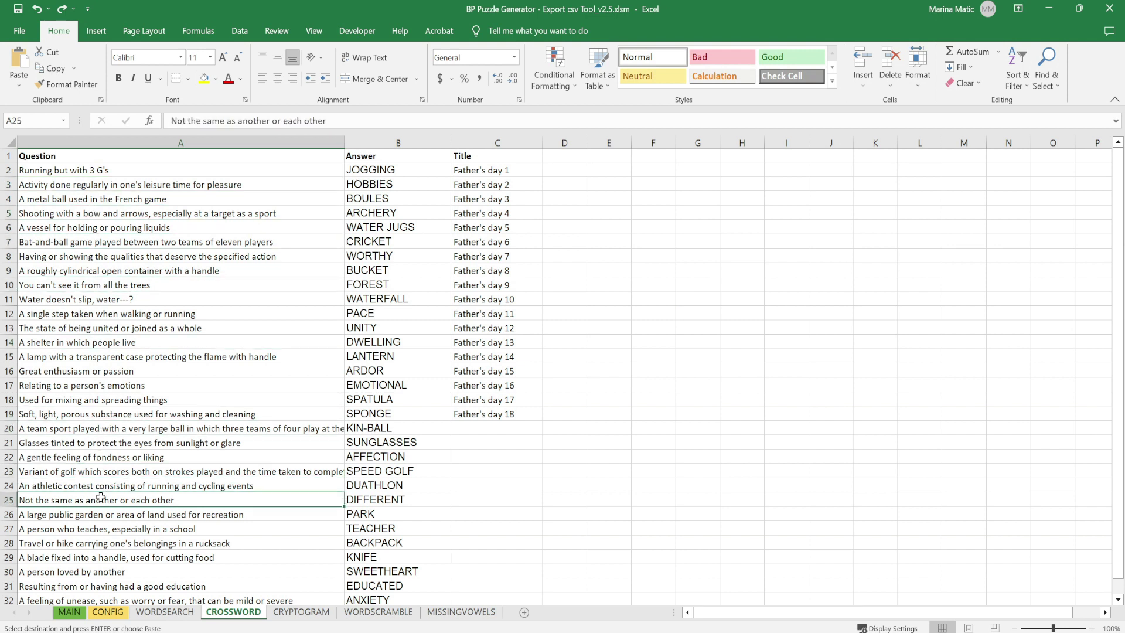
# - Look through the answers in column B of the CROSSWORD sheet and the puzzle titles in column C
pyautogui.click(378, 171)
pyautogui.click(376, 199)
pyautogui.click(378, 241)
pyautogui.click(378, 256)
pyautogui.click(383, 314)
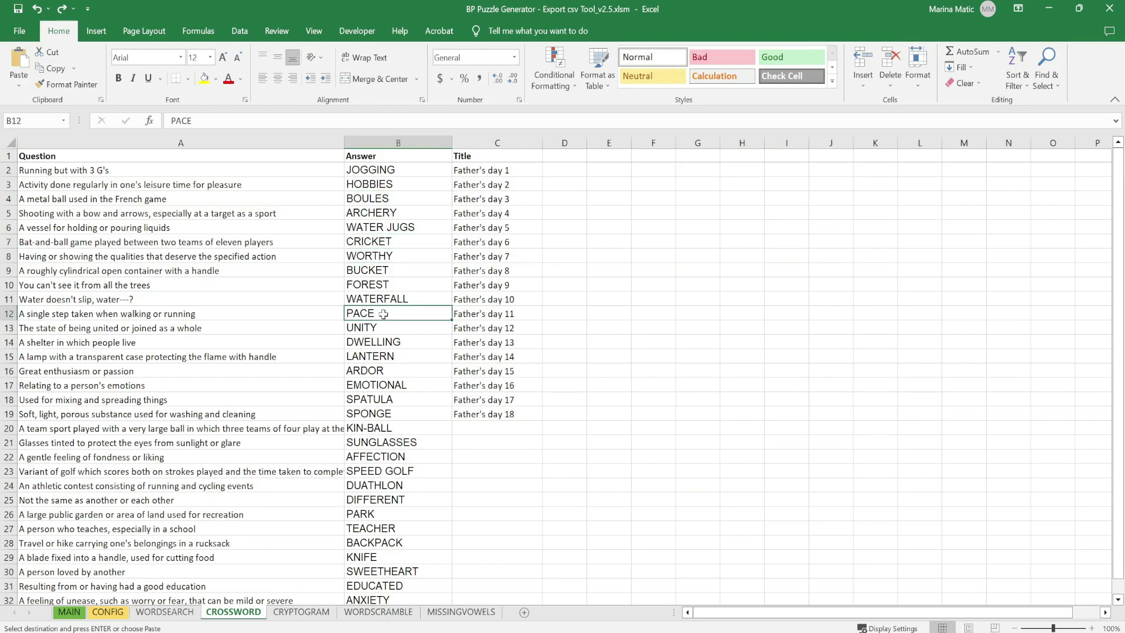
pyautogui.click(381, 384)
pyautogui.click(381, 429)
pyautogui.click(382, 475)
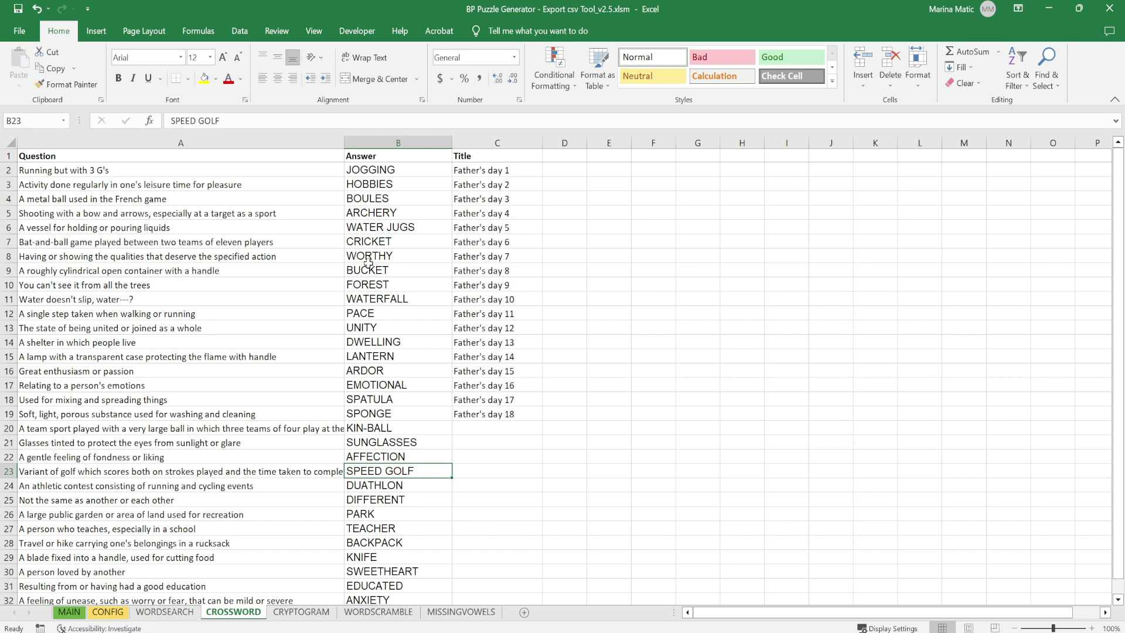
pyautogui.moveTo(527, 170); pyautogui.dragTo(523, 313)
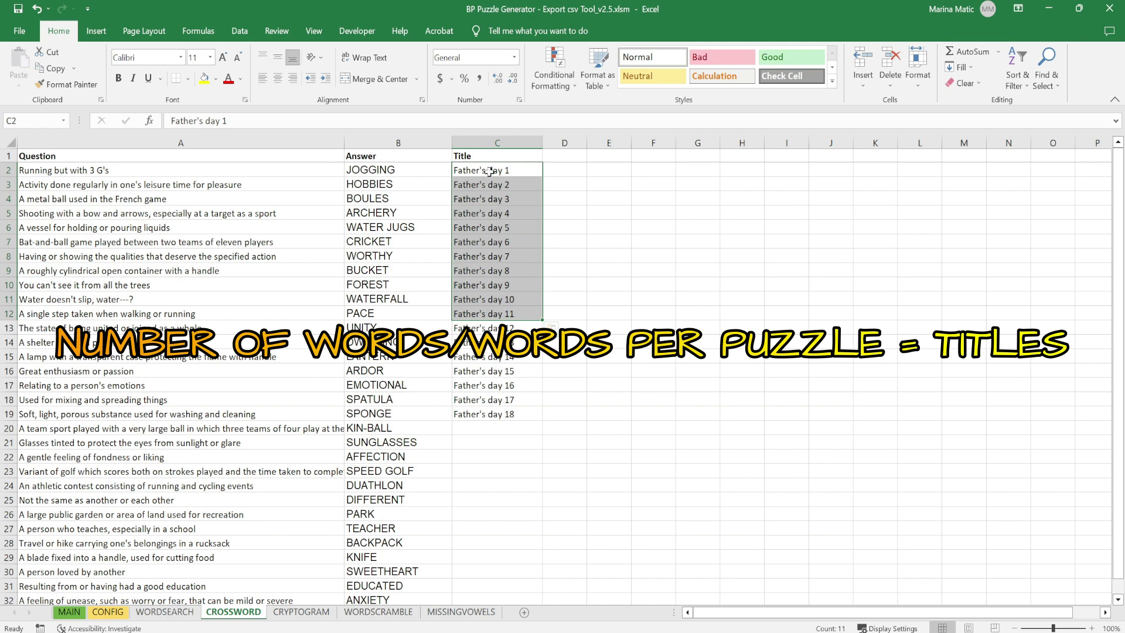
pyautogui.moveTo(487, 171); pyautogui.dragTo(476, 342)
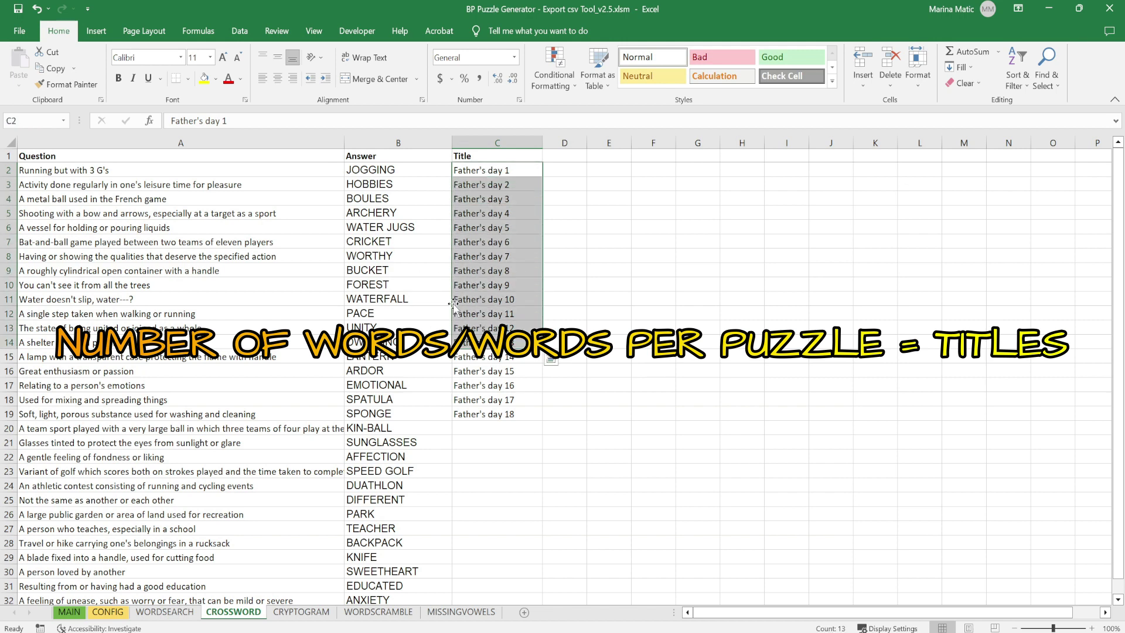
# - Open the CRYPTOGRAM sheet and compare the puzzle phrase in A4 with its Author/Clue entry in B4
pyautogui.click(326, 612)
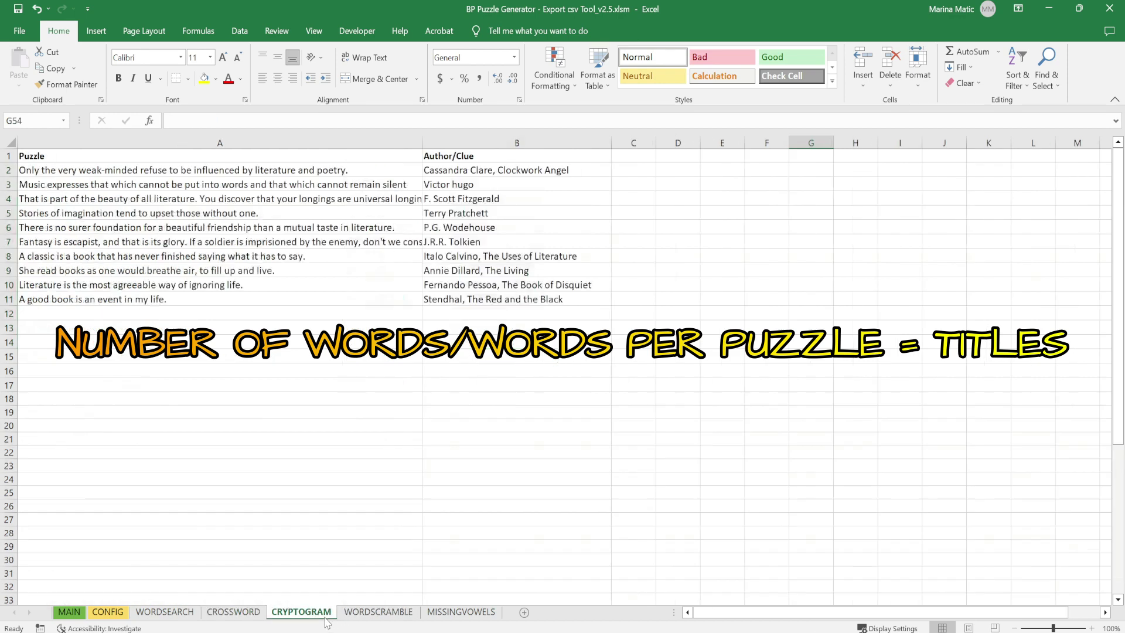
pyautogui.click(72, 199)
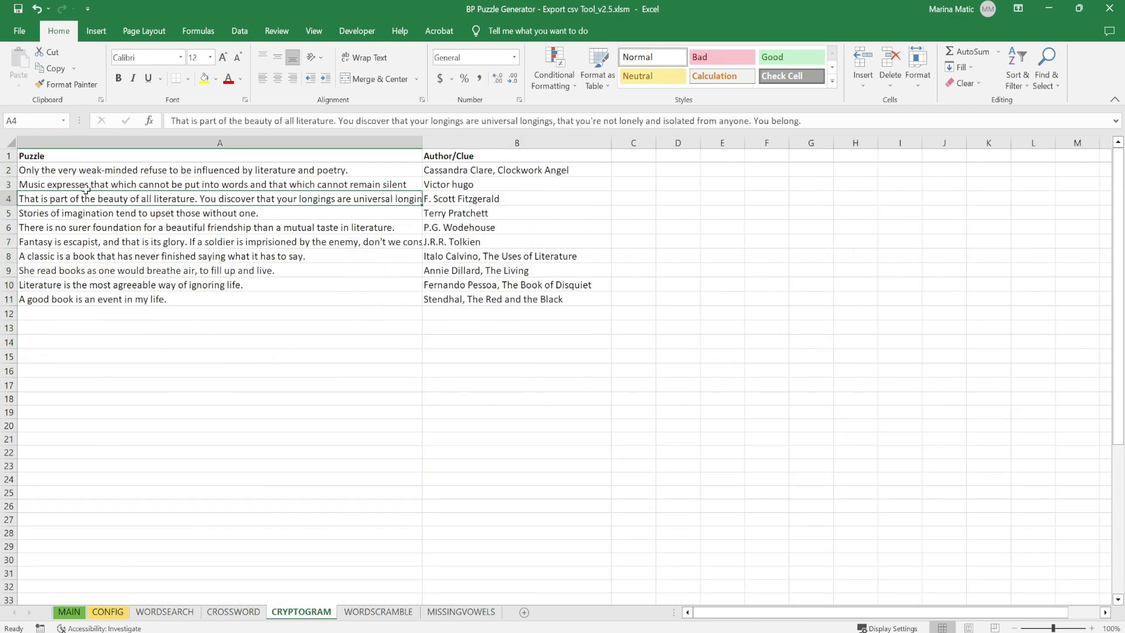
pyautogui.click(465, 201)
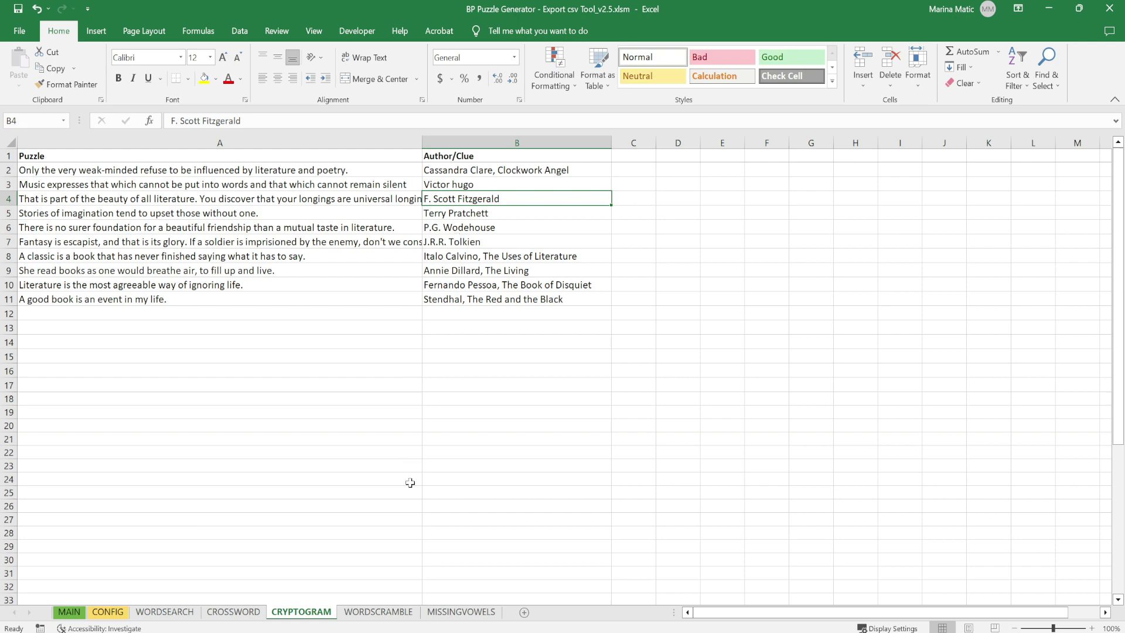
# - Open the WORDSCRAMBLE sheet and compare the fruit words in A2:A11 with their Domain of Interest entry in B2
pyautogui.click(378, 613)
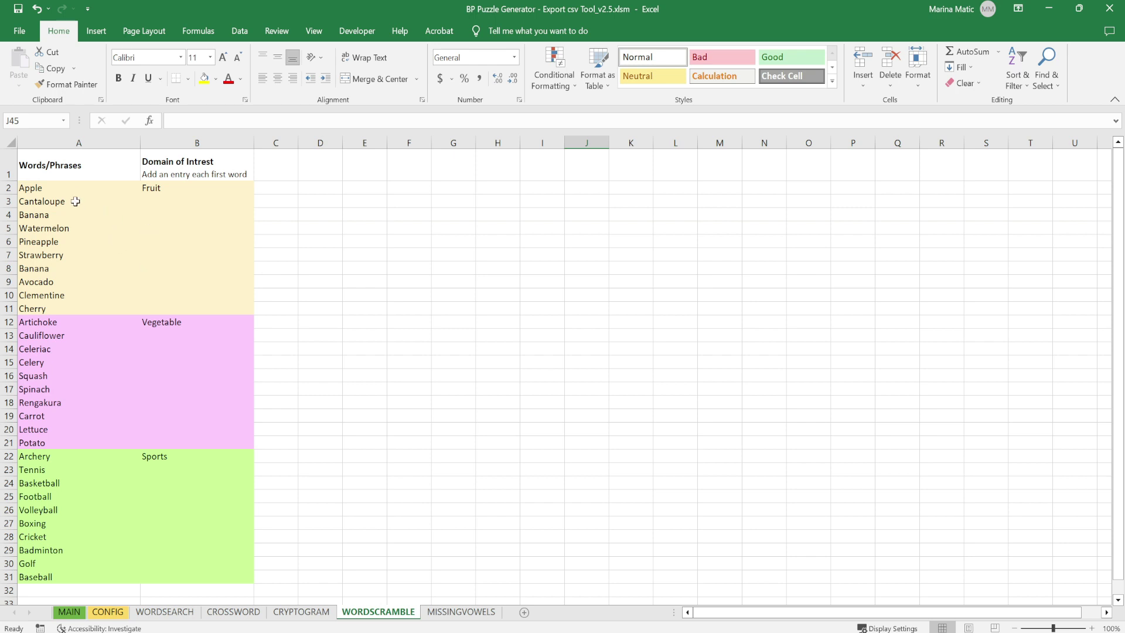
pyautogui.moveTo(70, 188); pyautogui.dragTo(60, 308)
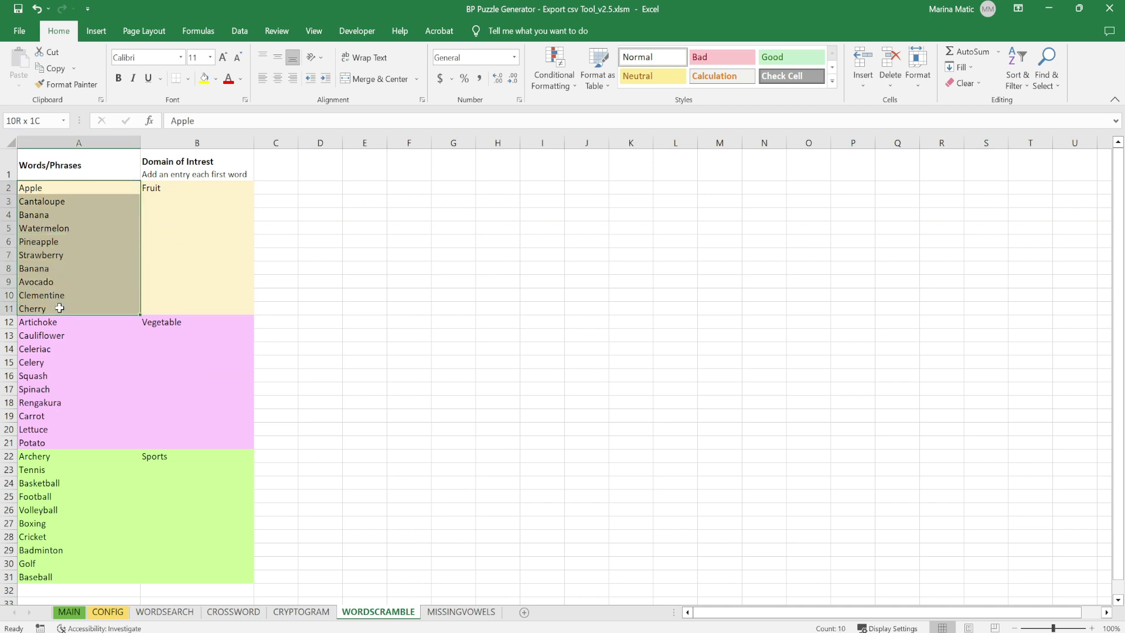
pyautogui.moveTo(60, 308)
pyautogui.mouseDown()
pyautogui.moveTo(60, 272)
pyautogui.moveTo(56, 307)
pyautogui.mouseUp()
pyautogui.click(167, 190)
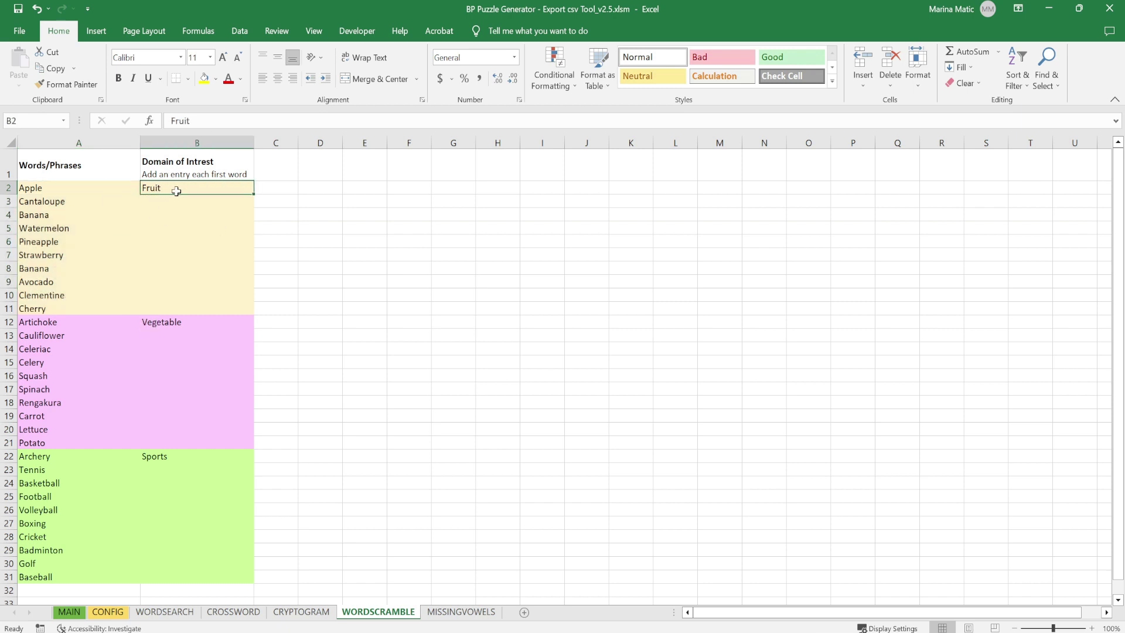
pyautogui.moveTo(100, 187); pyautogui.dragTo(82, 304)
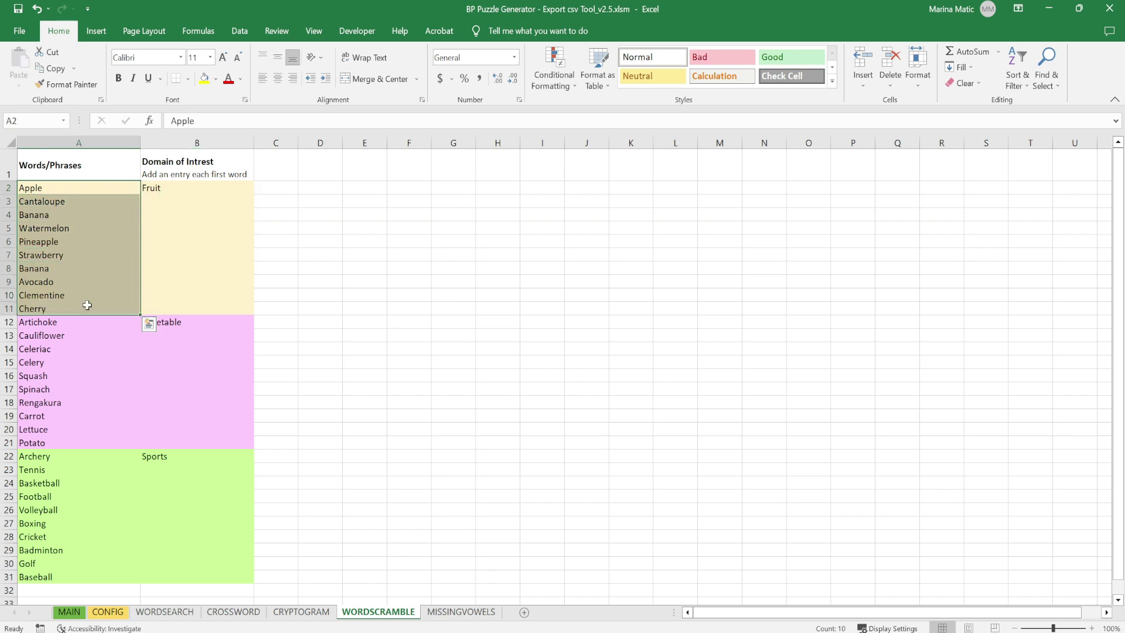
pyautogui.click(165, 186)
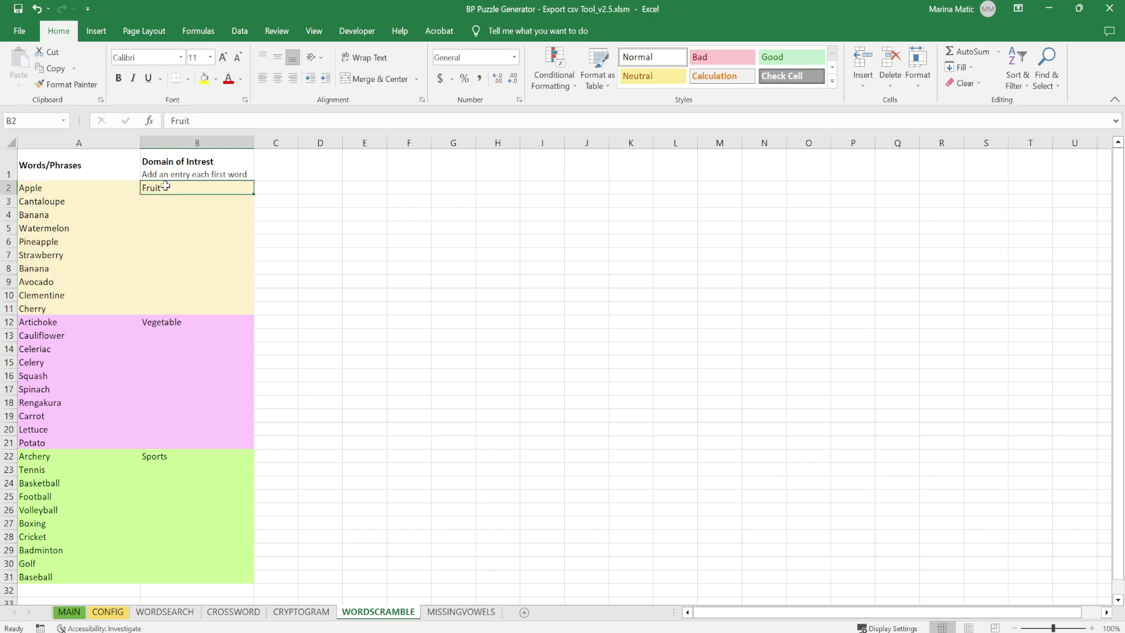
pyautogui.click(181, 142)
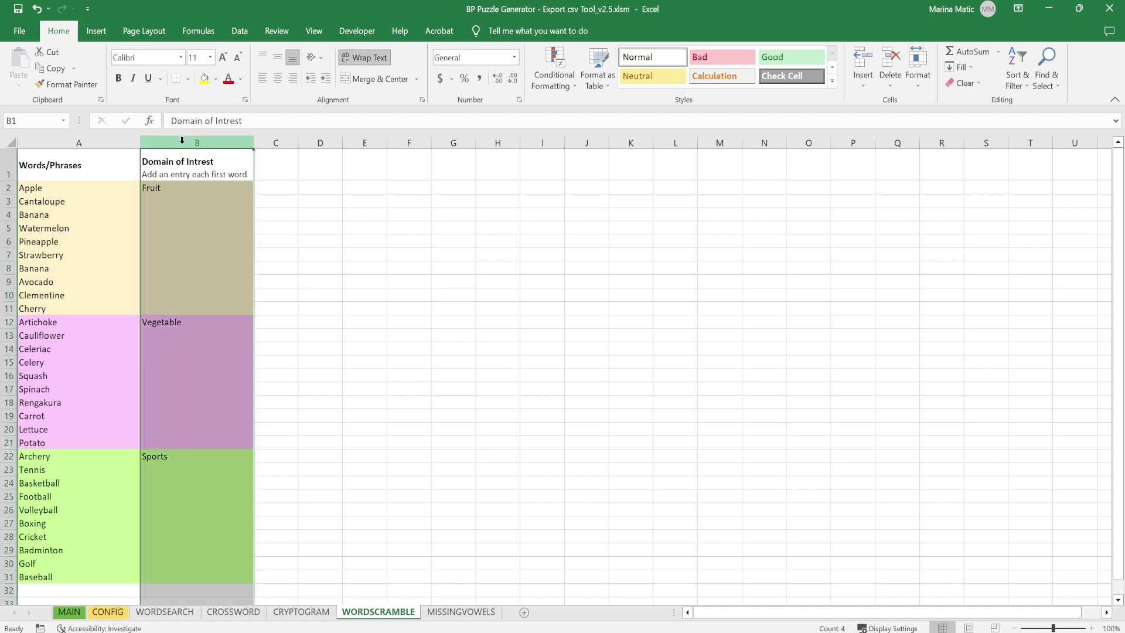
pyautogui.click(169, 191)
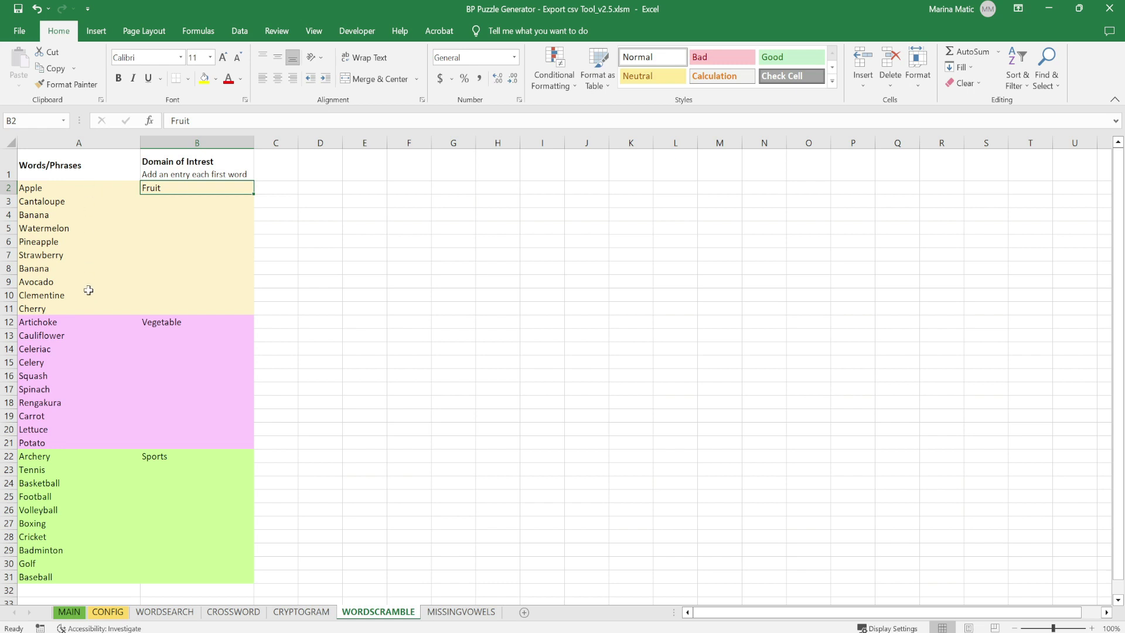
# - Look over the vegetable words in A12:A21 with their domain in B12, and the Sports entry in B22
pyautogui.click(167, 321)
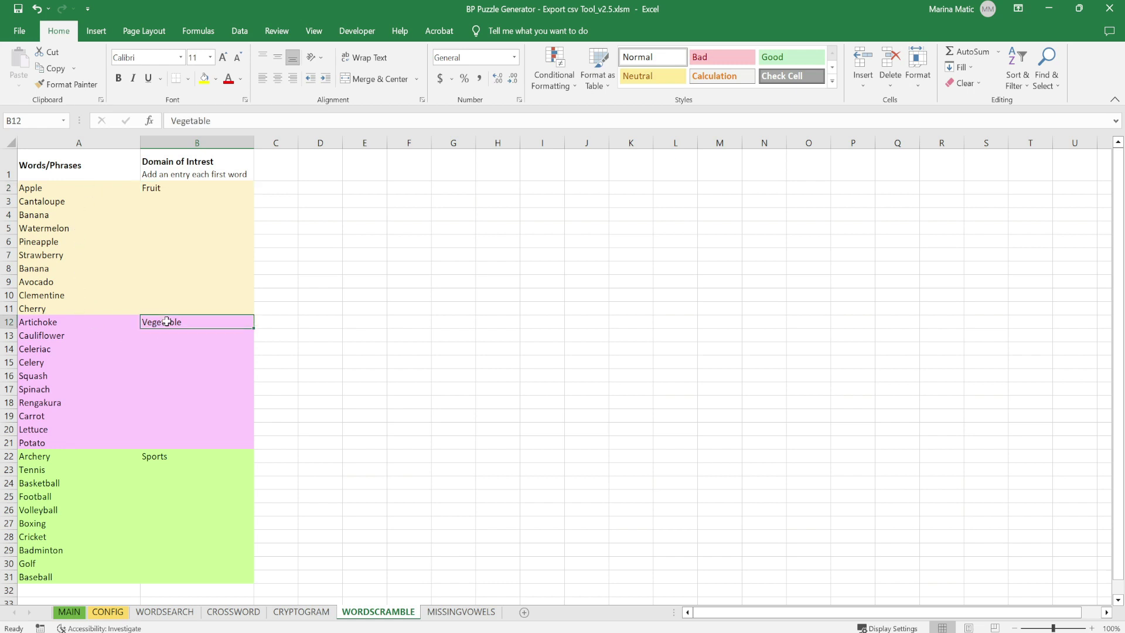
pyautogui.click(63, 322)
pyautogui.click(154, 322)
pyautogui.moveTo(112, 322); pyautogui.dragTo(109, 448)
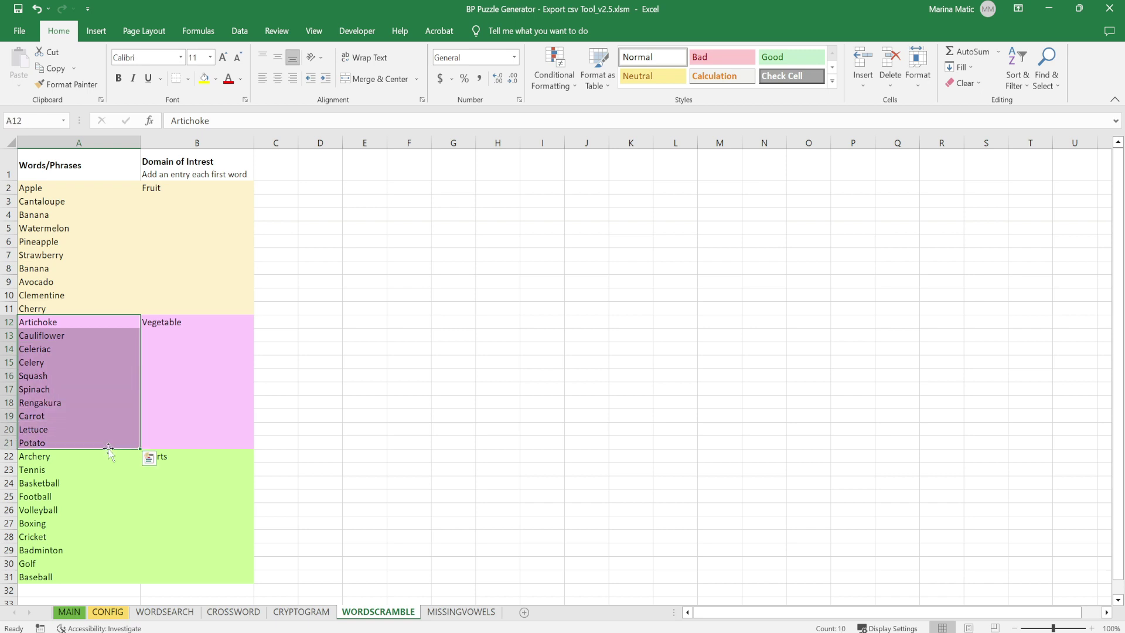
pyautogui.click(174, 456)
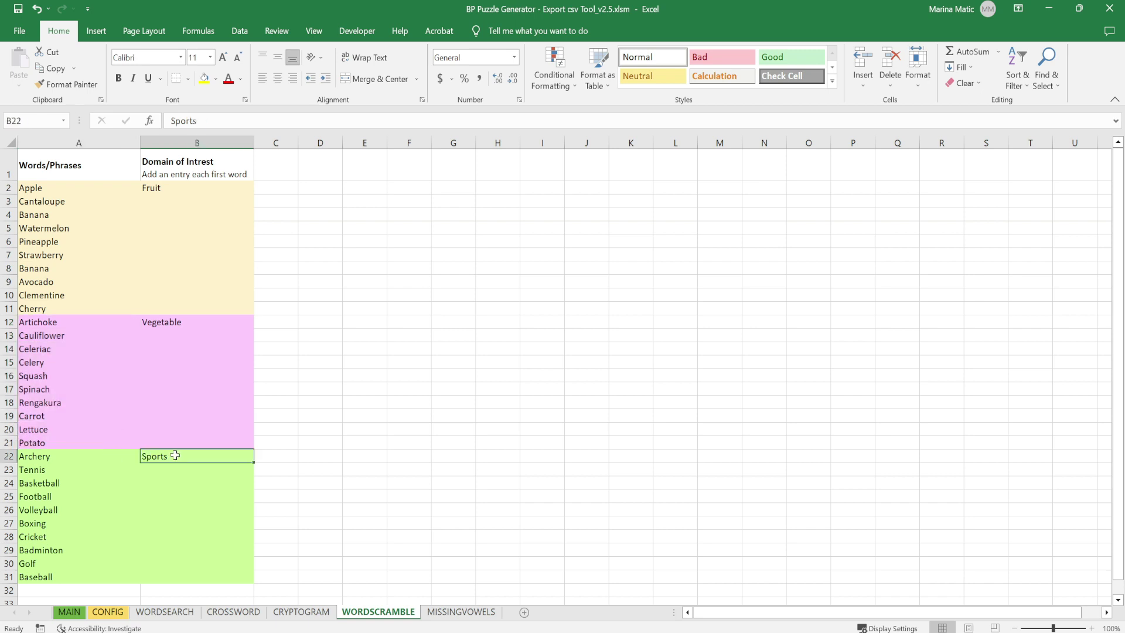
pyautogui.moveTo(77, 324); pyautogui.dragTo(77, 445)
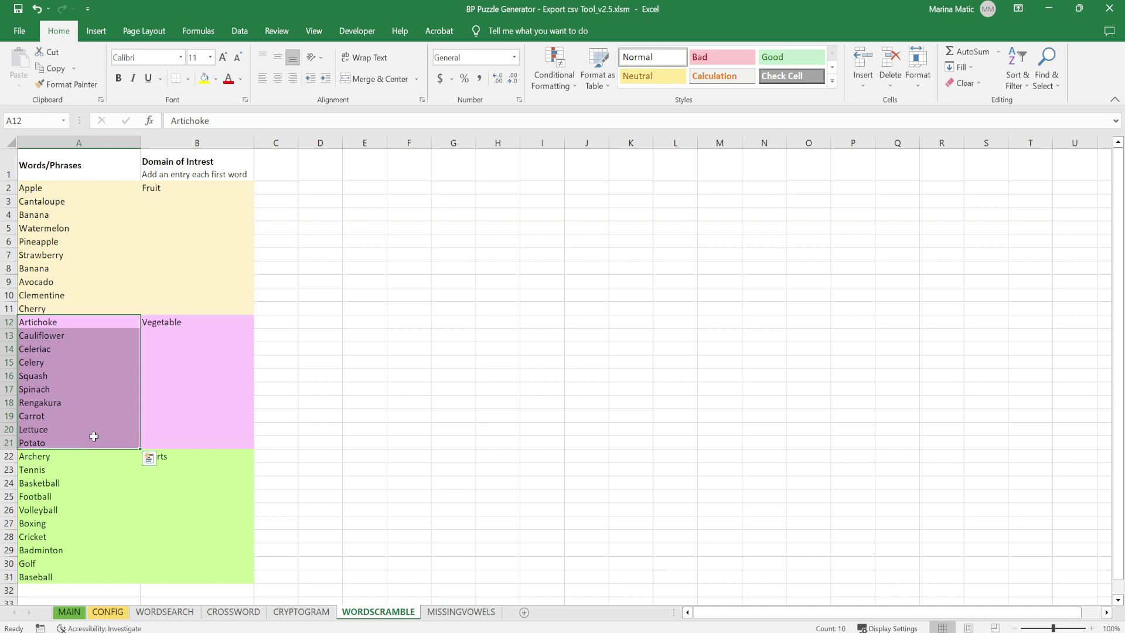
pyautogui.click(165, 324)
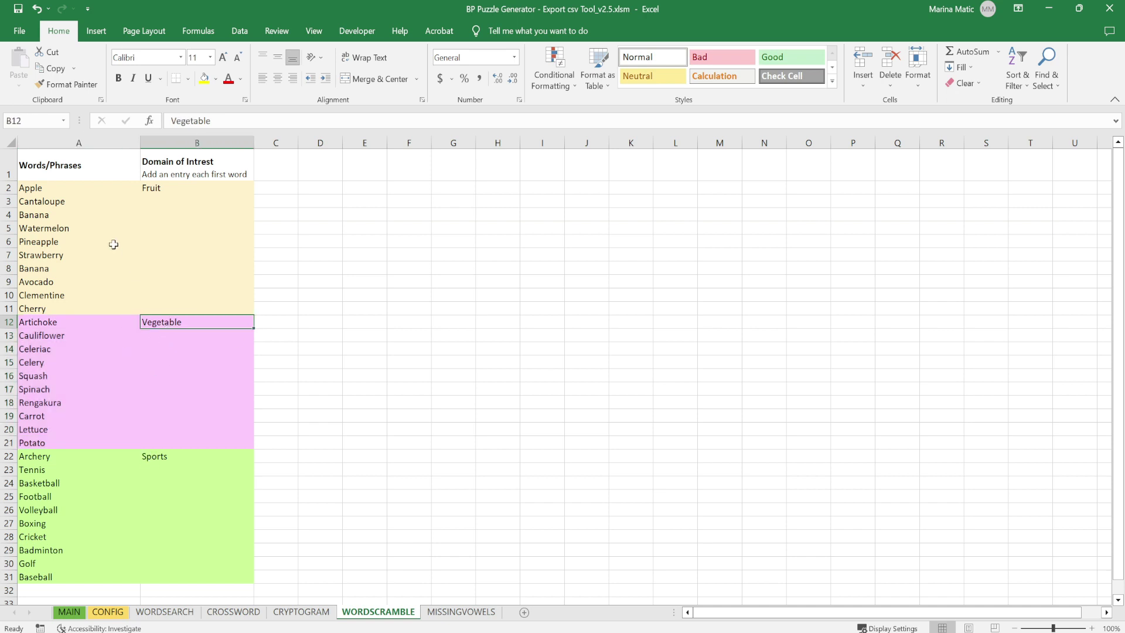
# - Review the word list in column A across the groups and check row 2's first word against its domain
pyautogui.moveTo(100, 187); pyautogui.dragTo(92, 473)
pyautogui.click(169, 471)
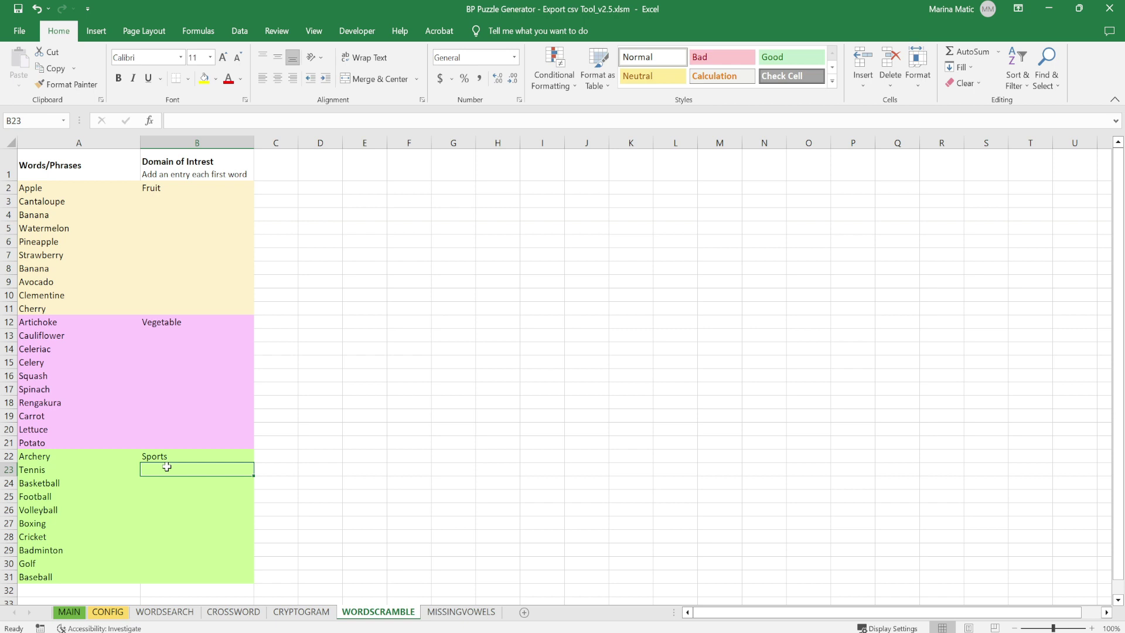
pyautogui.click(160, 191)
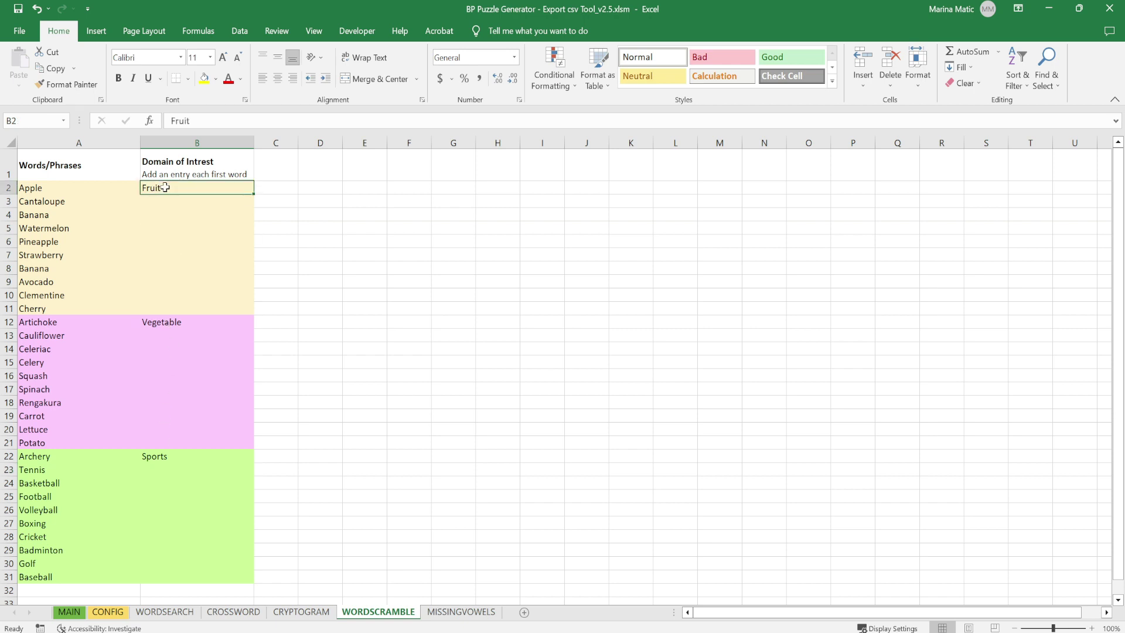
pyautogui.click(81, 188)
pyautogui.click(169, 188)
# - Open the MISSINGVOWELS sheet and match the words in A2:A4 with their titles in B2:B4
pyautogui.click(455, 612)
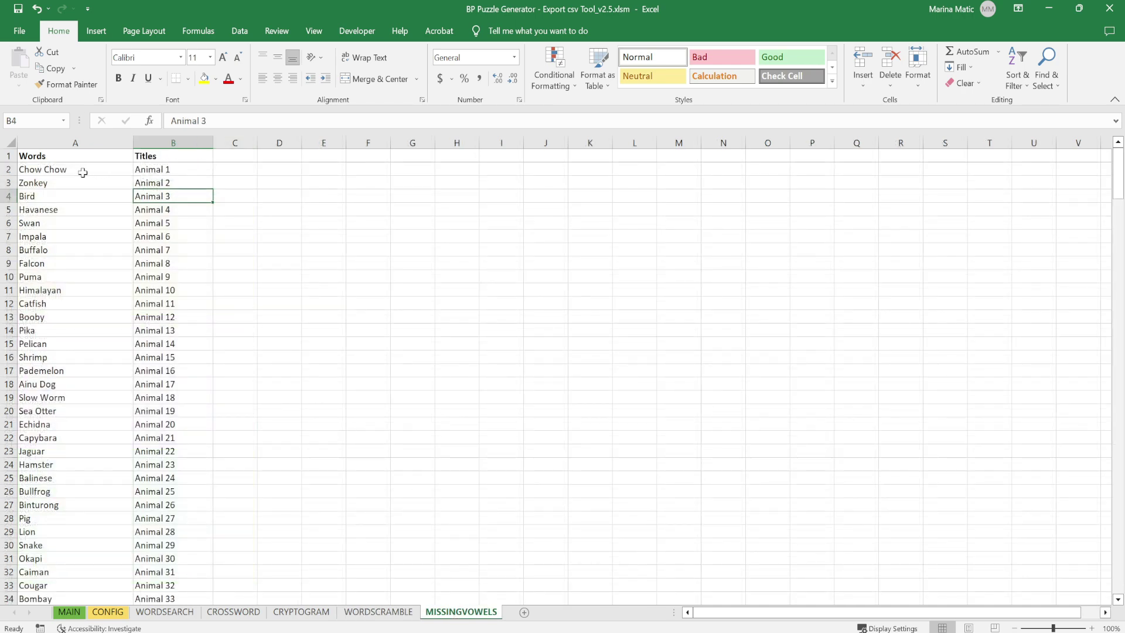
pyautogui.click(82, 172)
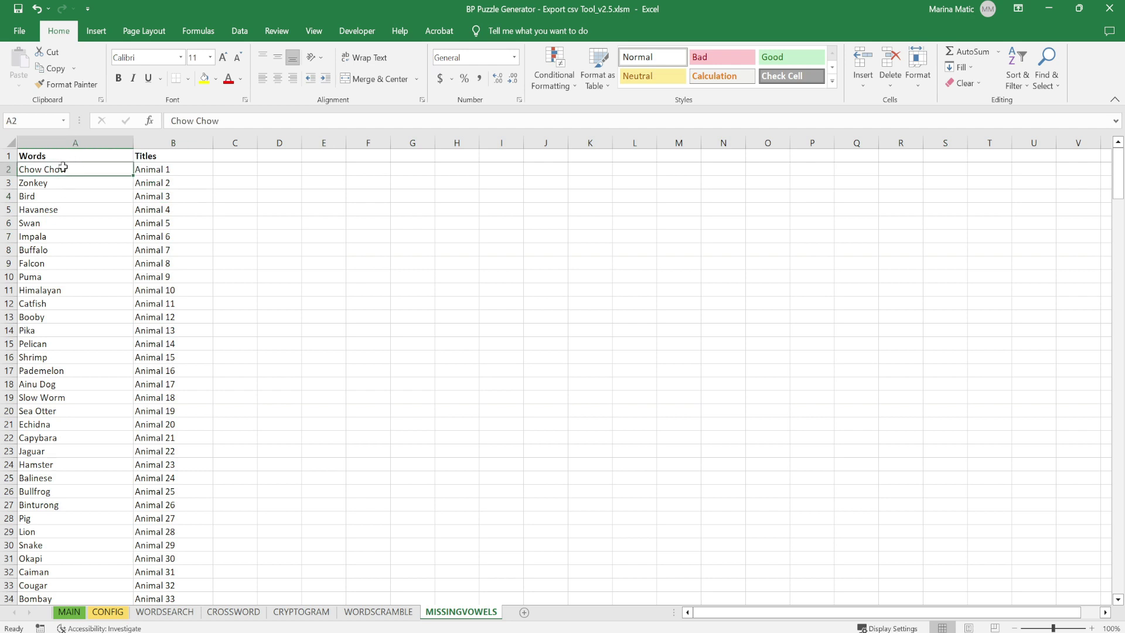
pyautogui.click(156, 169)
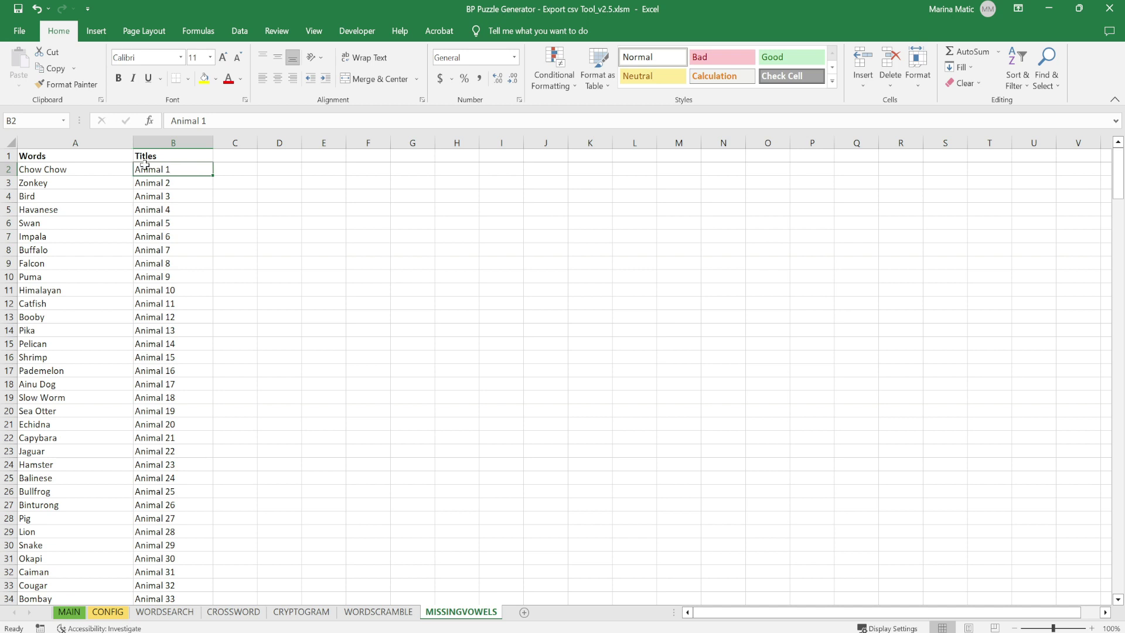
pyautogui.click(77, 170)
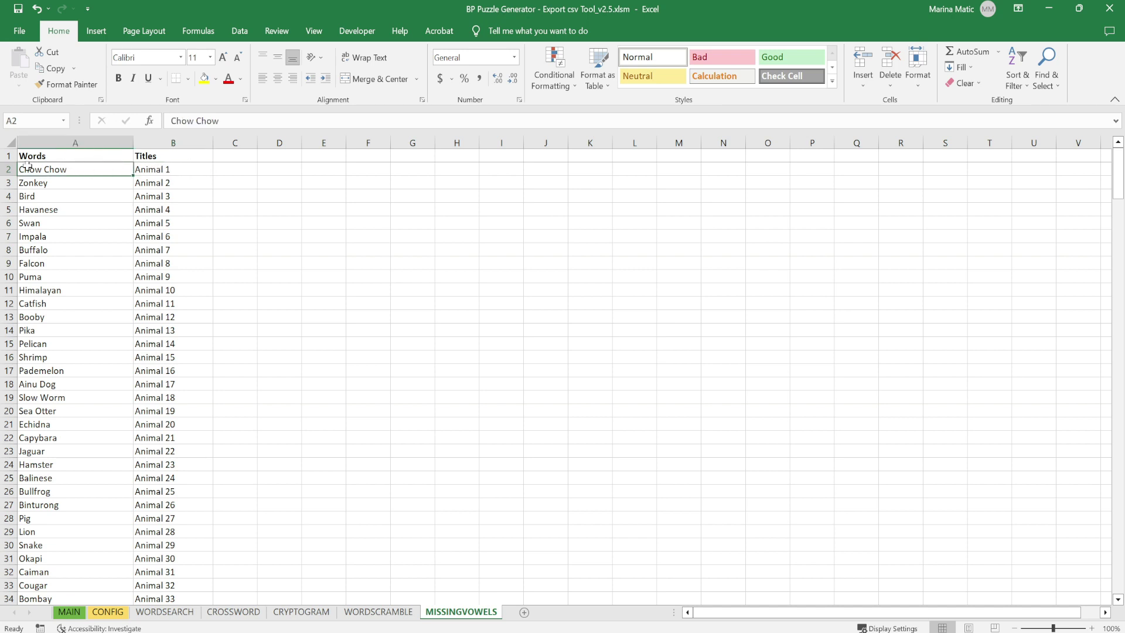
pyautogui.click(160, 170)
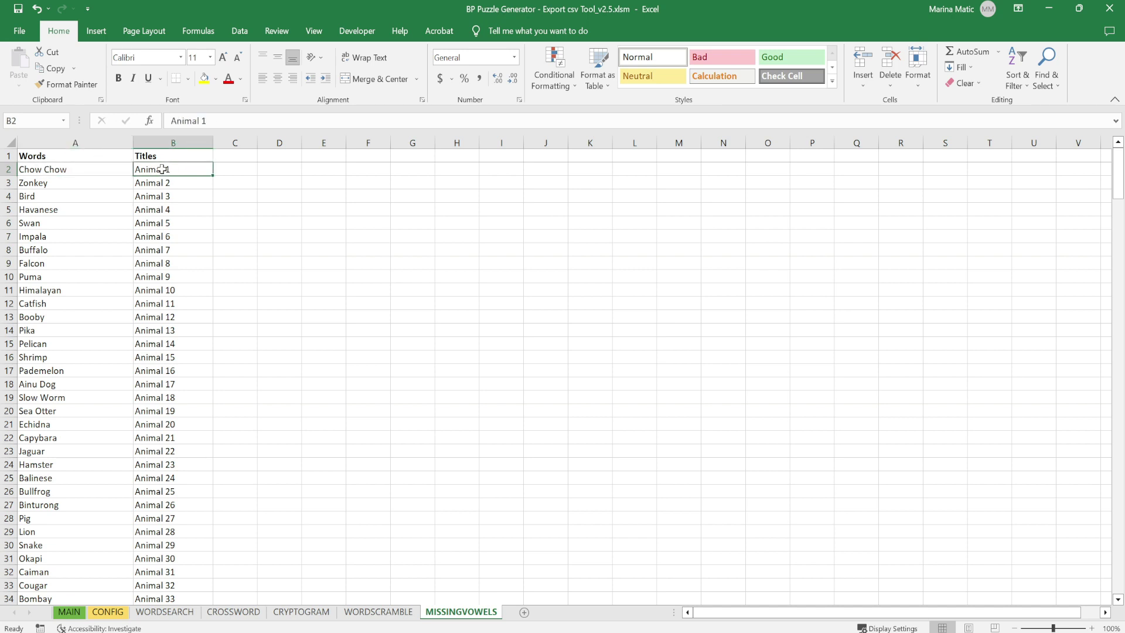
pyautogui.click(71, 182)
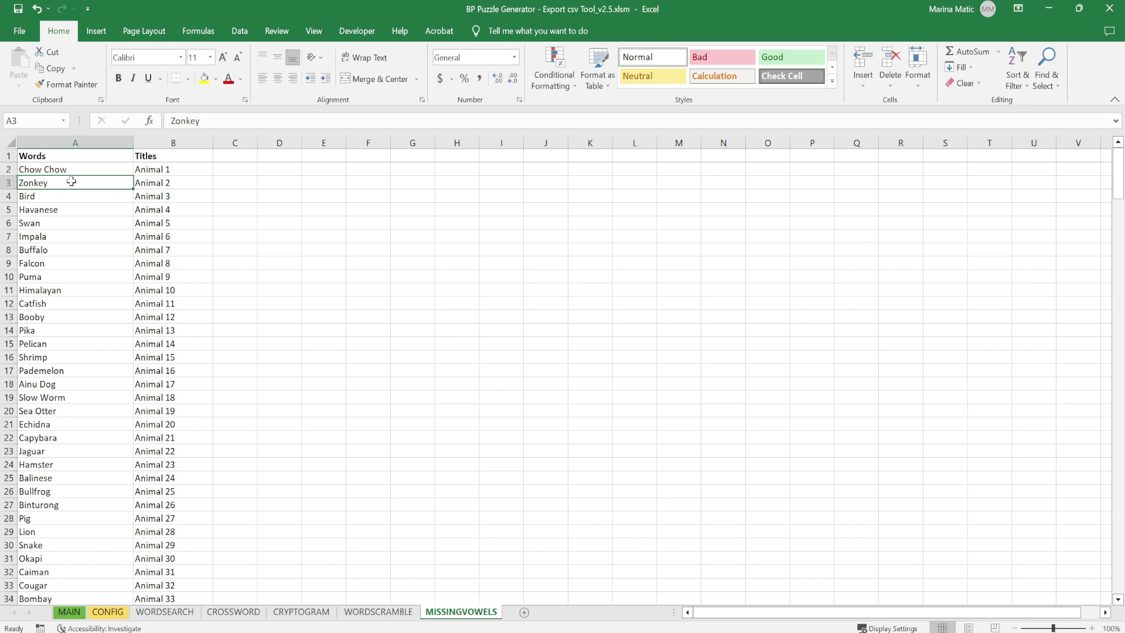
pyautogui.click(164, 183)
pyautogui.click(72, 198)
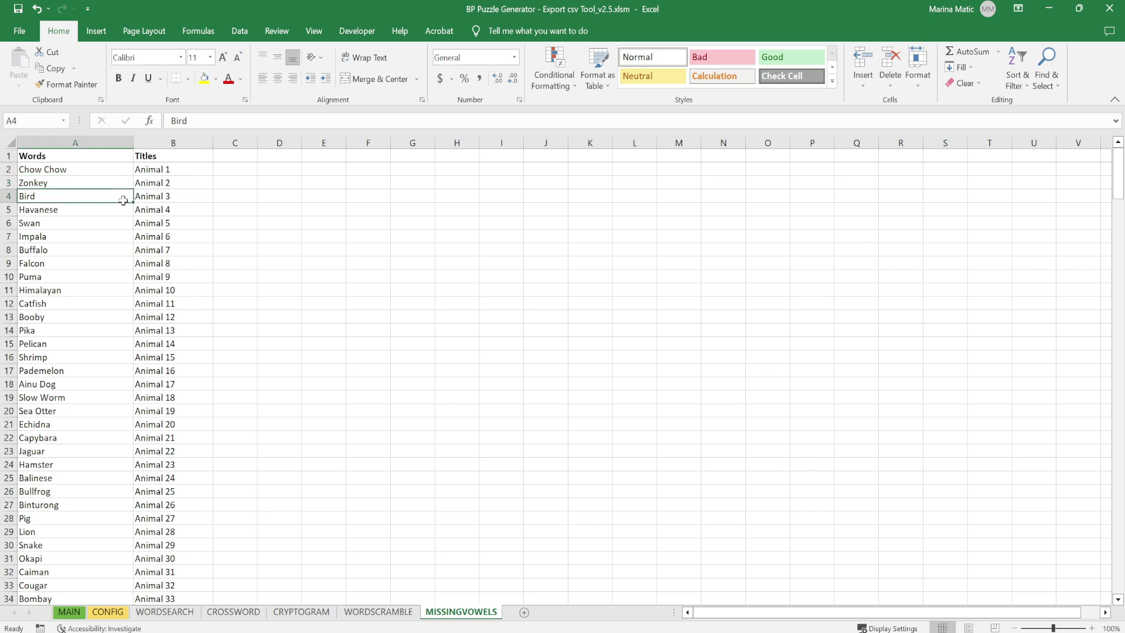
pyautogui.click(161, 198)
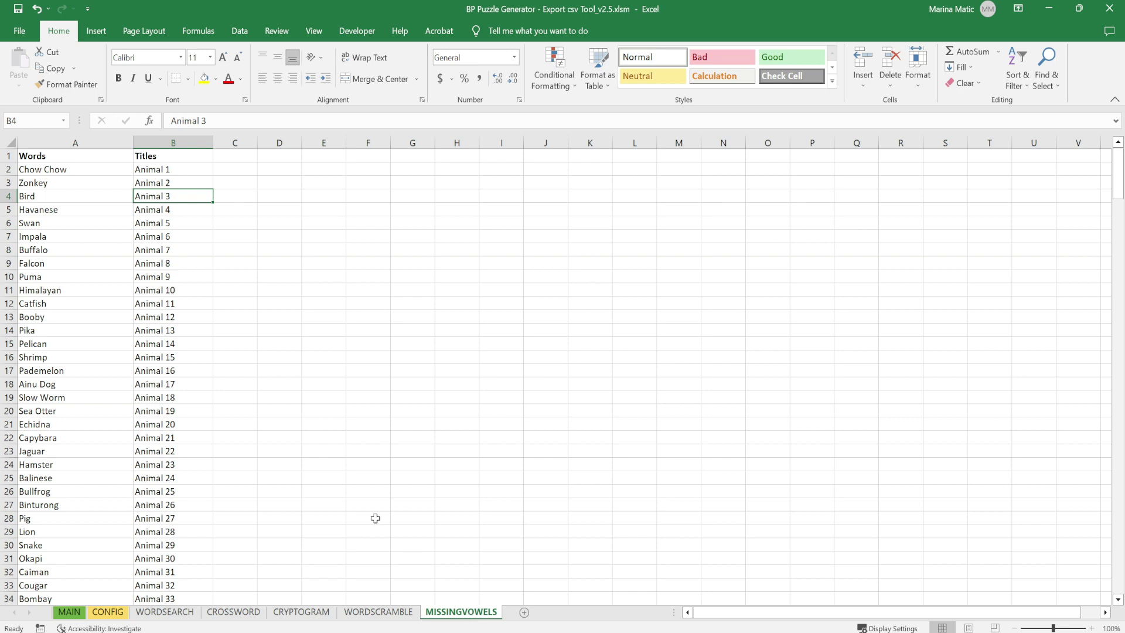
# - Look through the MAIN sheet and each of the puzzle data sheets from WORDSEARCH to MISSINGVOWELS
pyautogui.click(69, 612)
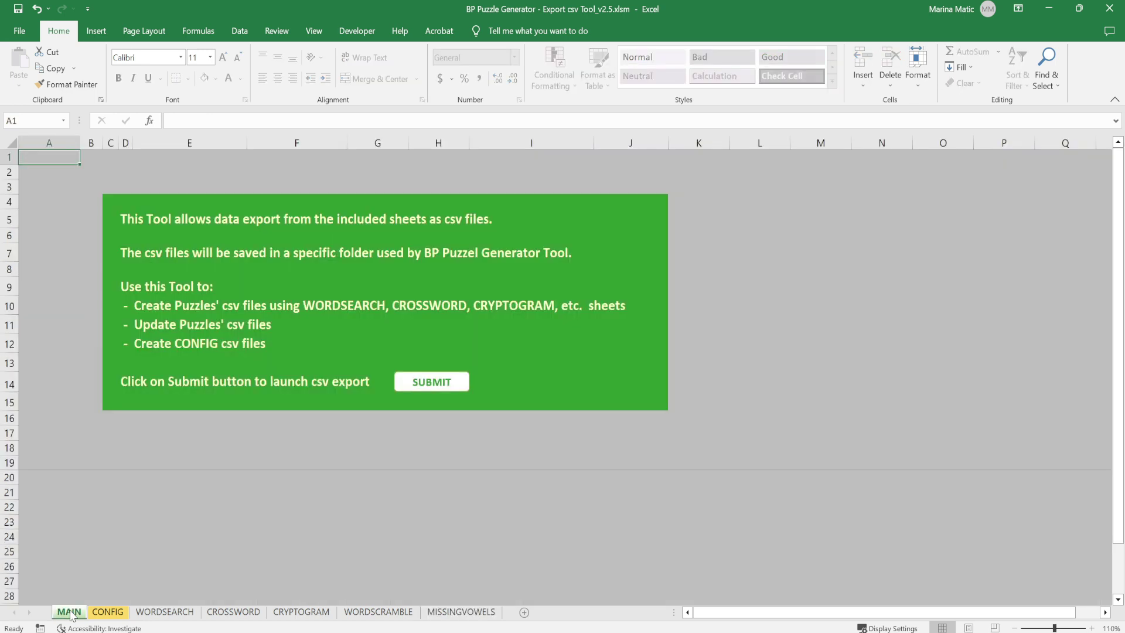
pyautogui.click(166, 613)
pyautogui.click(236, 614)
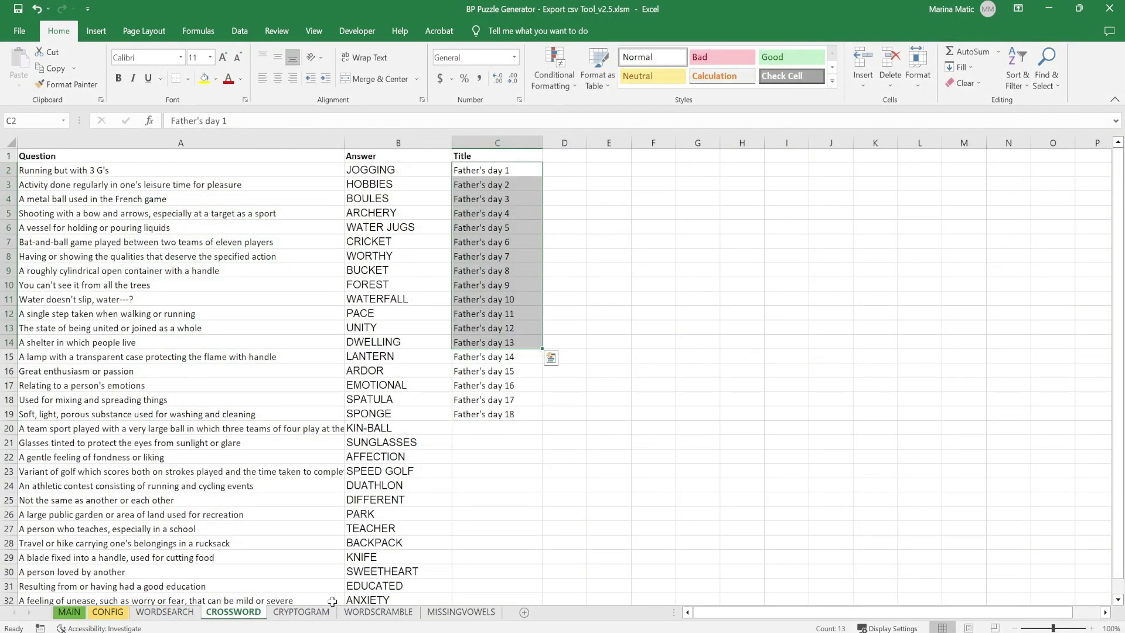
pyautogui.click(302, 612)
pyautogui.click(379, 612)
pyautogui.click(462, 612)
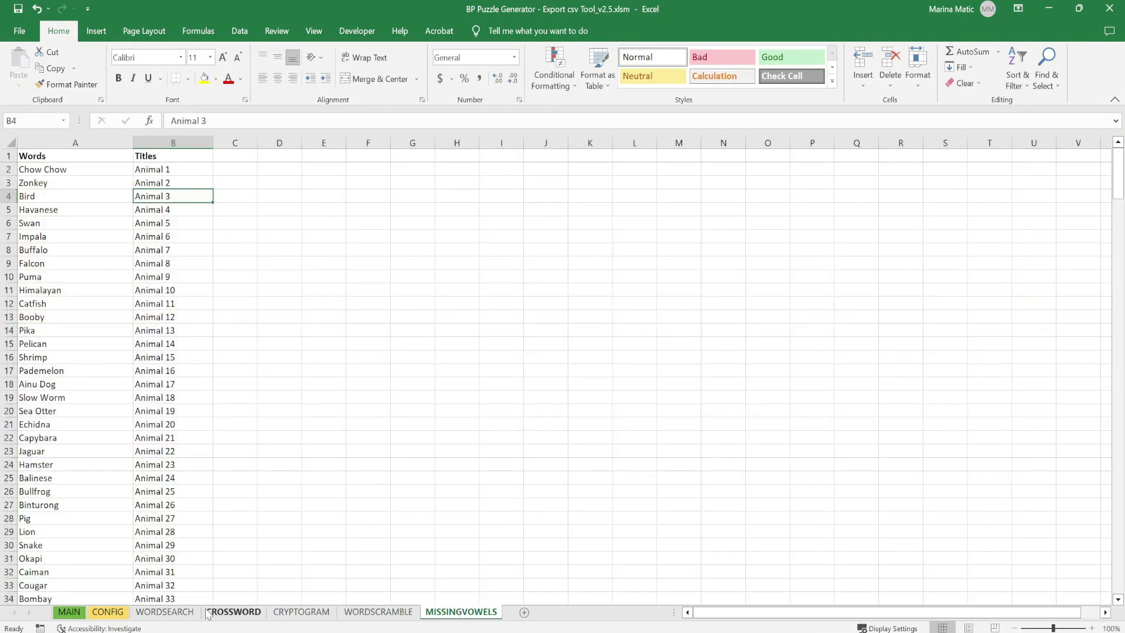
pyautogui.click(164, 612)
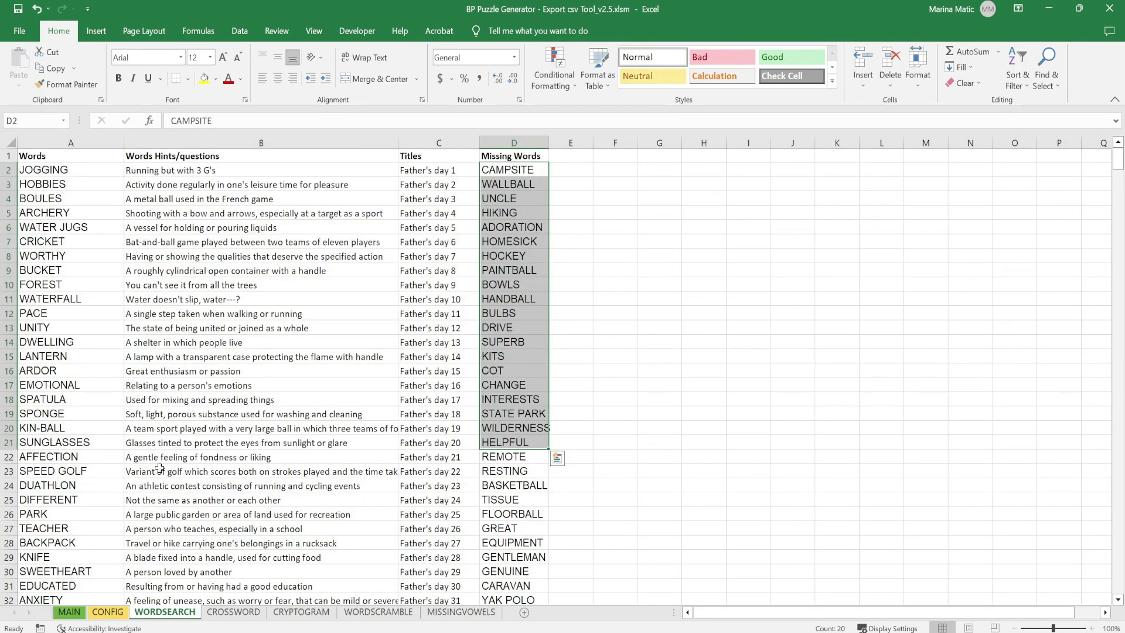
# - Export all the data sheets as csv files from the MAIN sheet and close the completion message
pyautogui.click(64, 613)
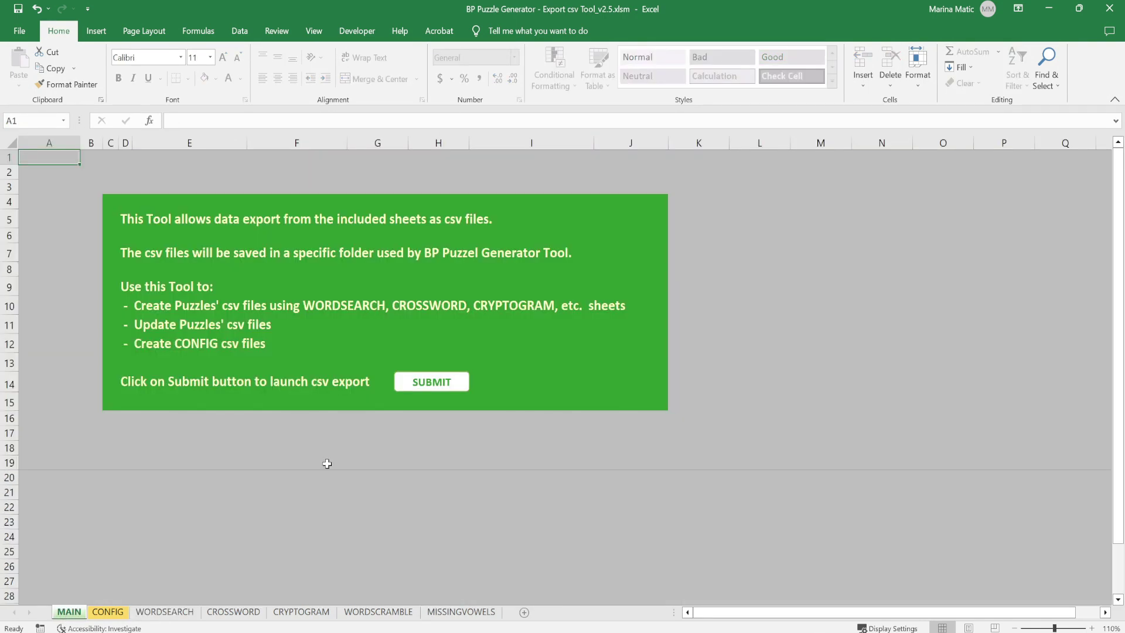
pyautogui.click(436, 389)
pyautogui.moveTo(546, 292)
pyautogui.mouseDown()
pyautogui.moveTo(567, 350)
pyautogui.moveTo(561, 306)
pyautogui.mouseUp()
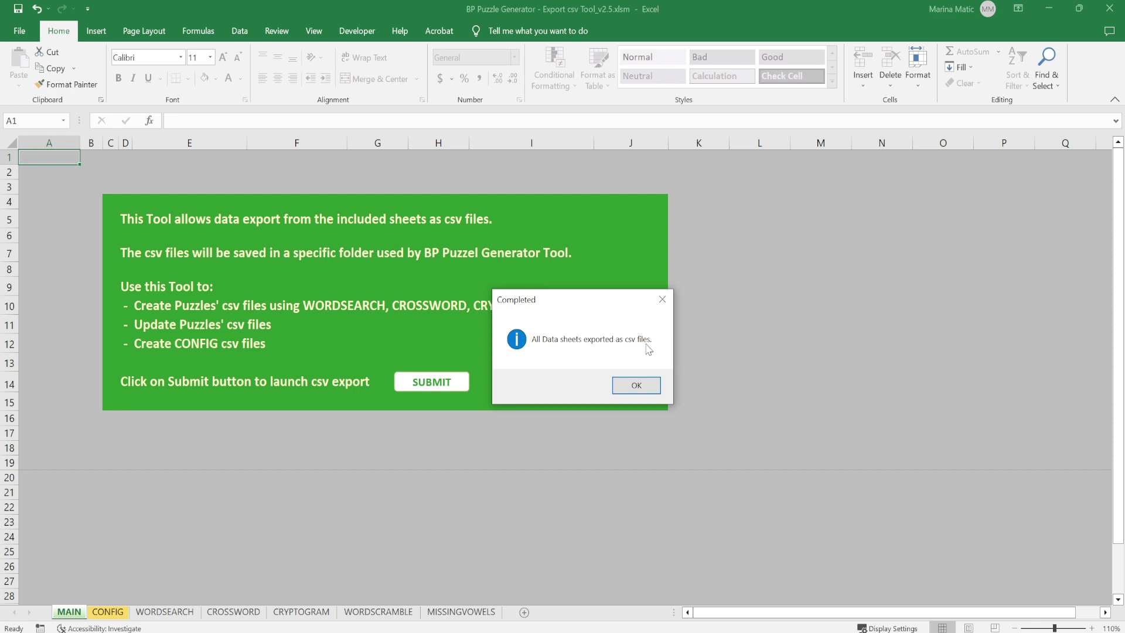
pyautogui.click(641, 385)
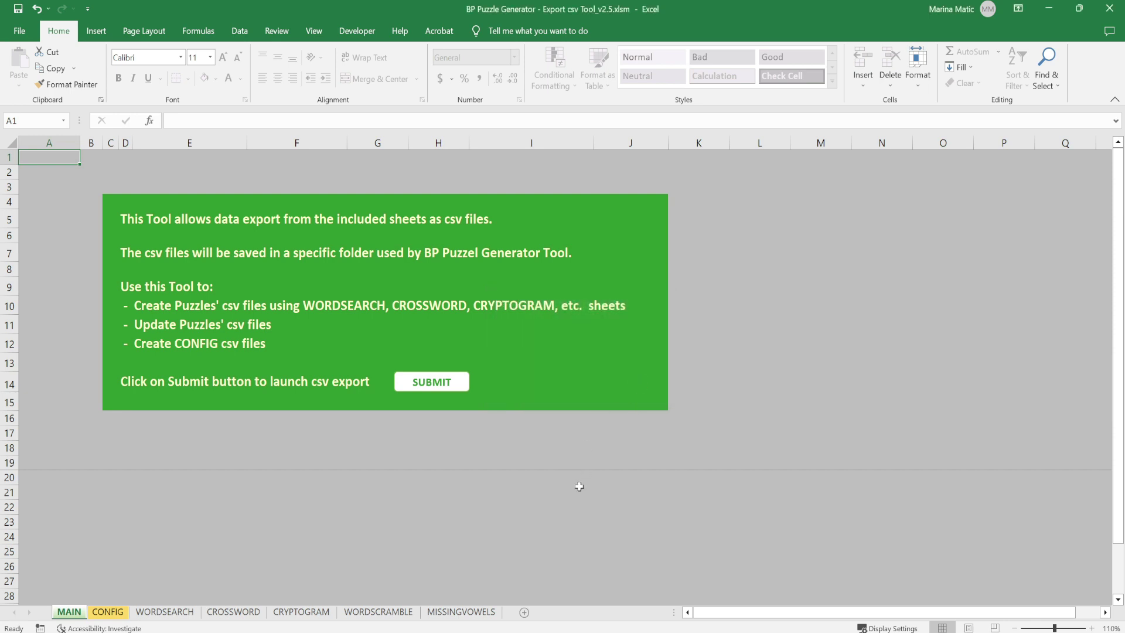
# - Switch to PowerPoint and take the Word Search Generator wizard through its game explanation and format pages to the puzzle settings
pyautogui.click(428, 571)
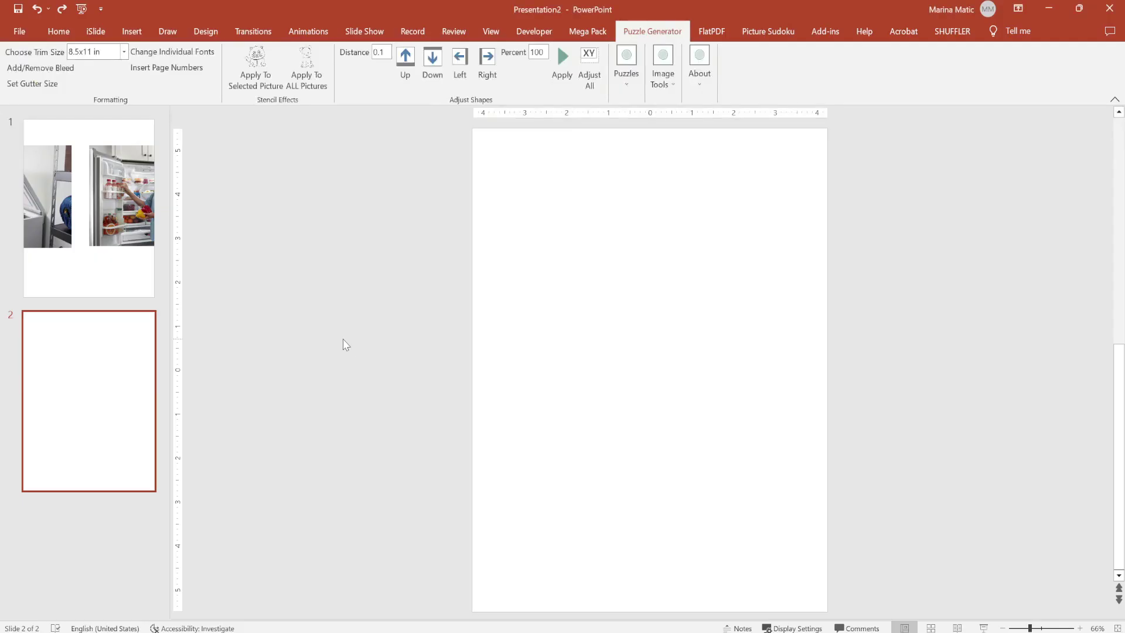
pyautogui.click(628, 80)
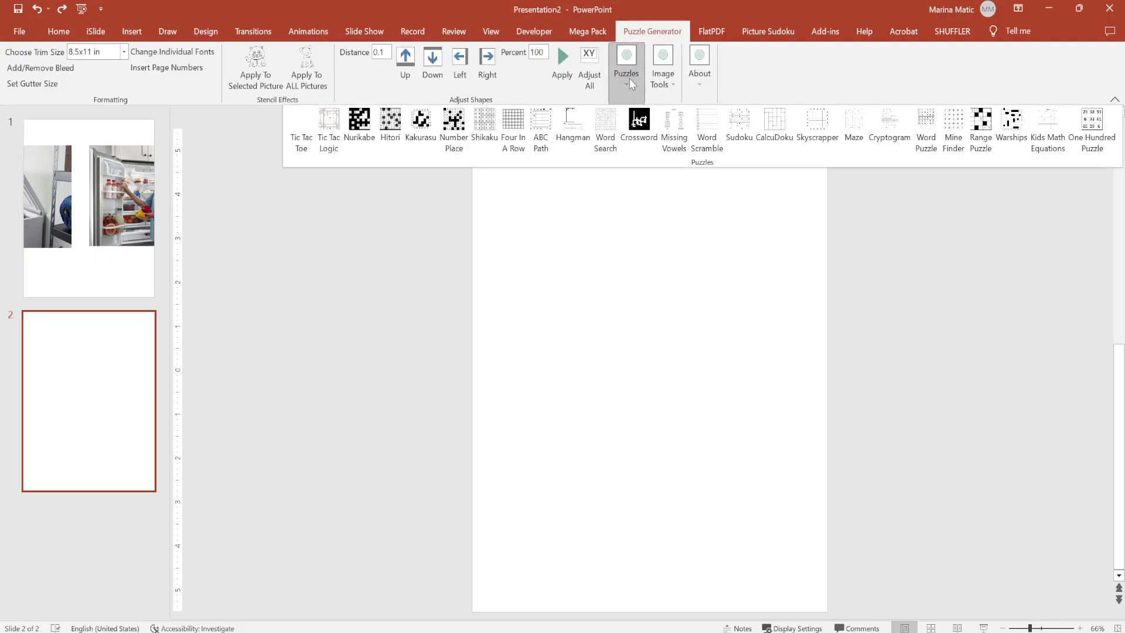
pyautogui.click(604, 140)
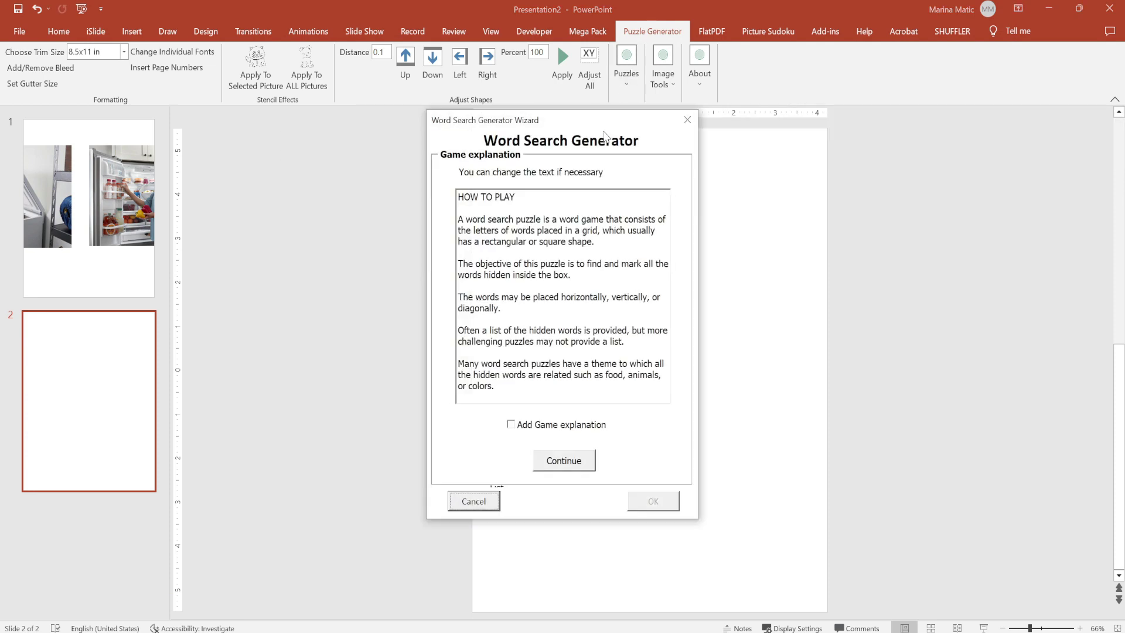
pyautogui.click(592, 459)
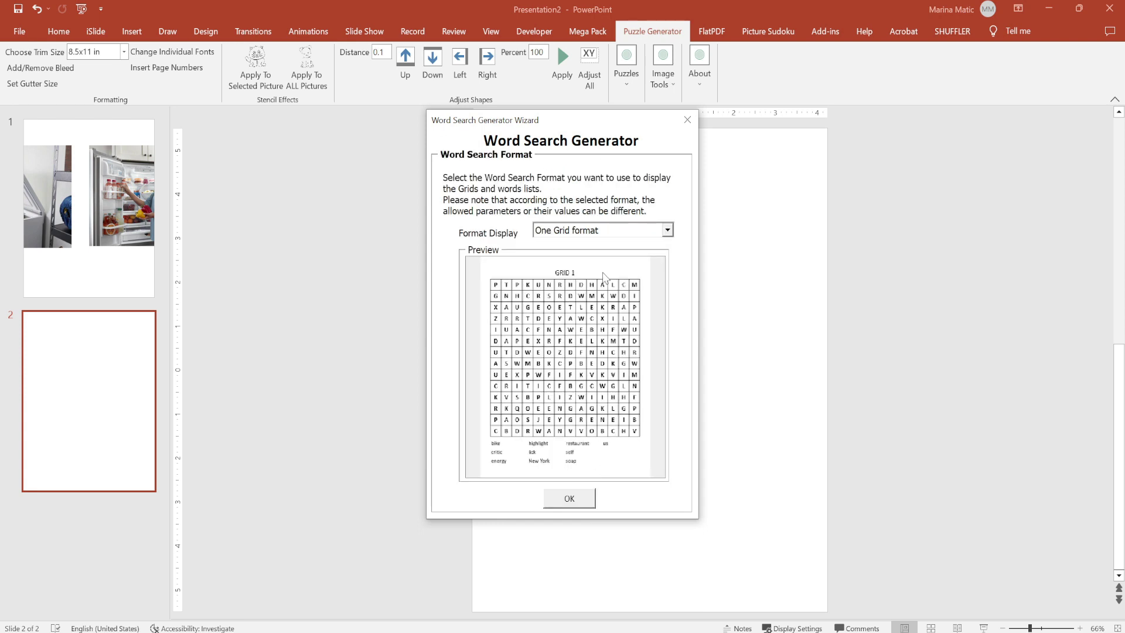
pyautogui.click(667, 231)
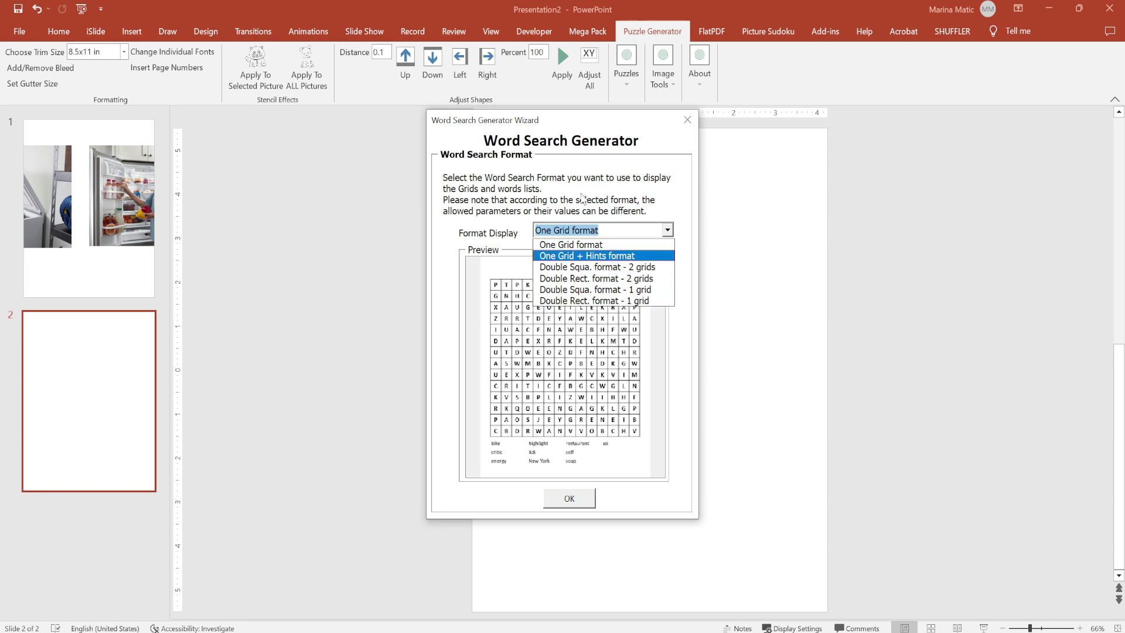
pyautogui.click(573, 503)
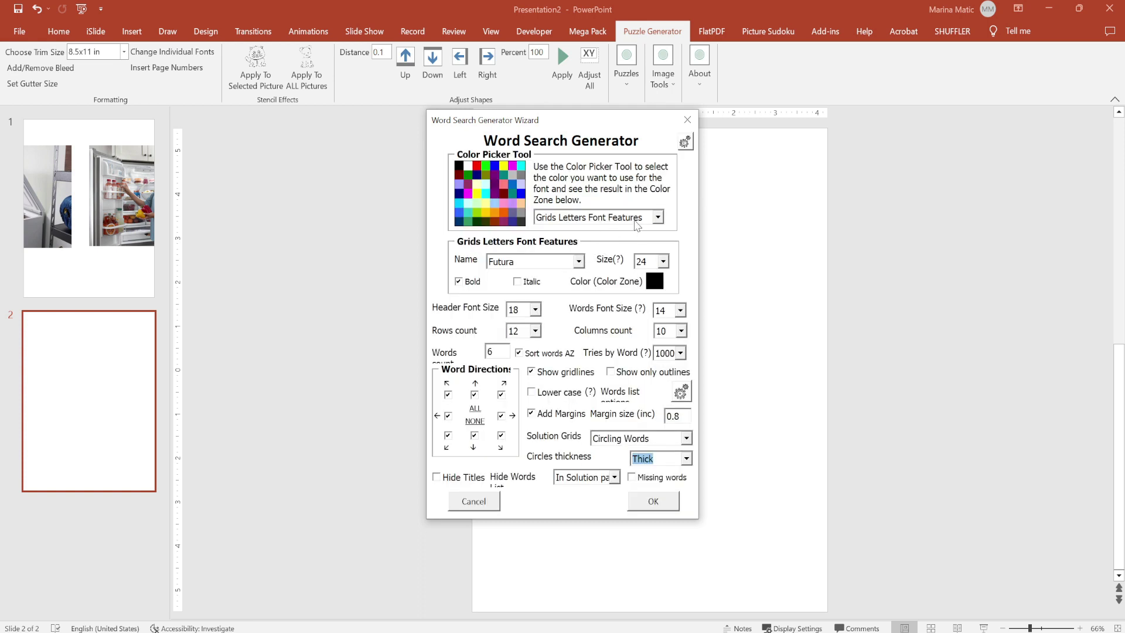
# - Look at the color picker's target options for the grid letters and circling words in the Word Search Generator settings
pyautogui.click(655, 282)
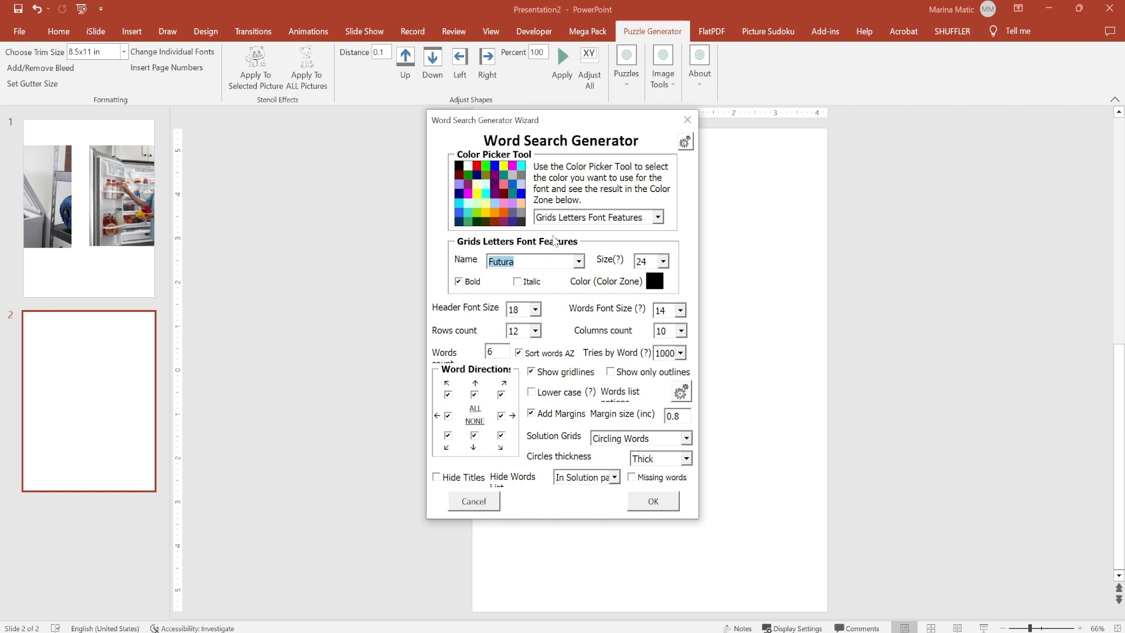
pyautogui.click(577, 218)
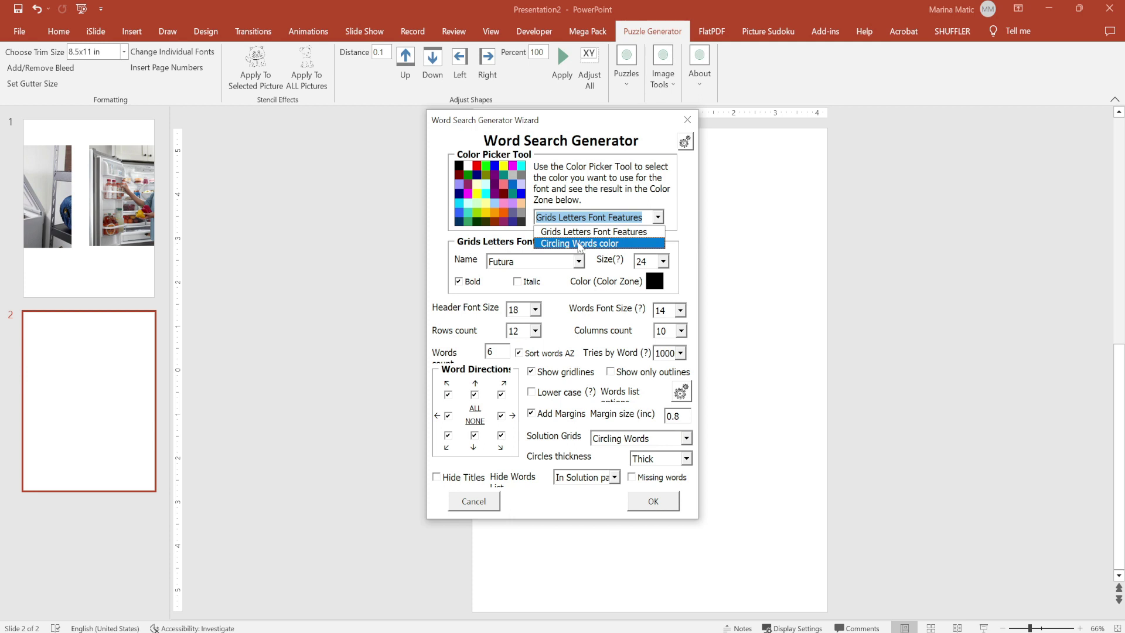
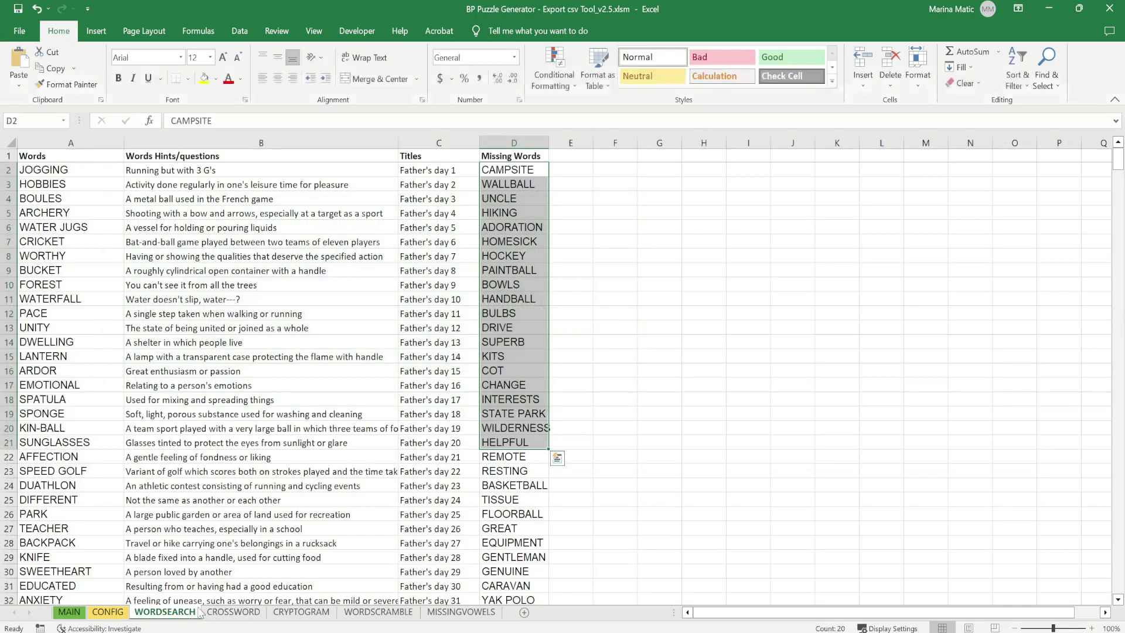
# - Switch from the WORDSEARCH word list in Excel to the Initial letters wordsearch.xlsx workbook and open its Randomizer sheet
pyautogui.click(210, 299)
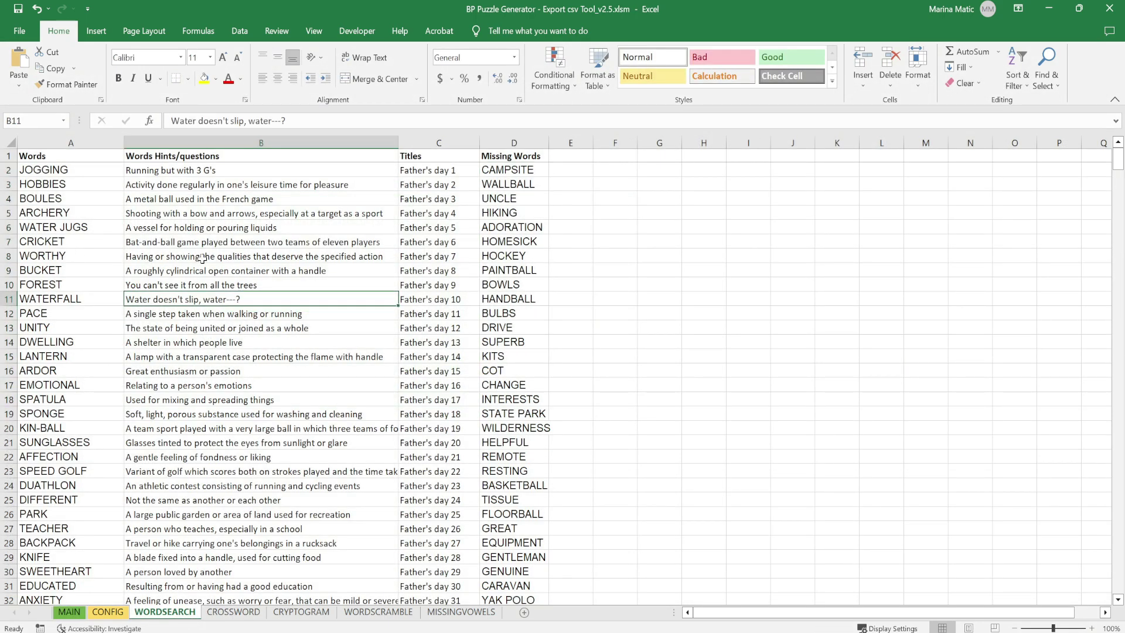
pyautogui.moveTo(103, 170); pyautogui.dragTo(71, 402)
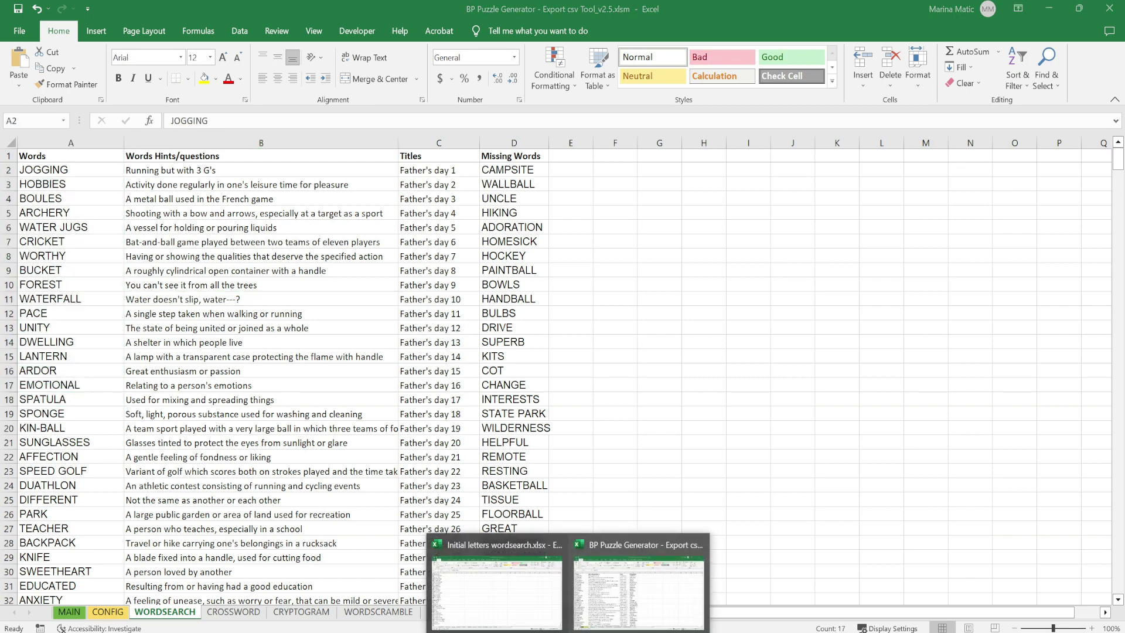
pyautogui.click(534, 573)
pyautogui.scroll(20, 378, 468)
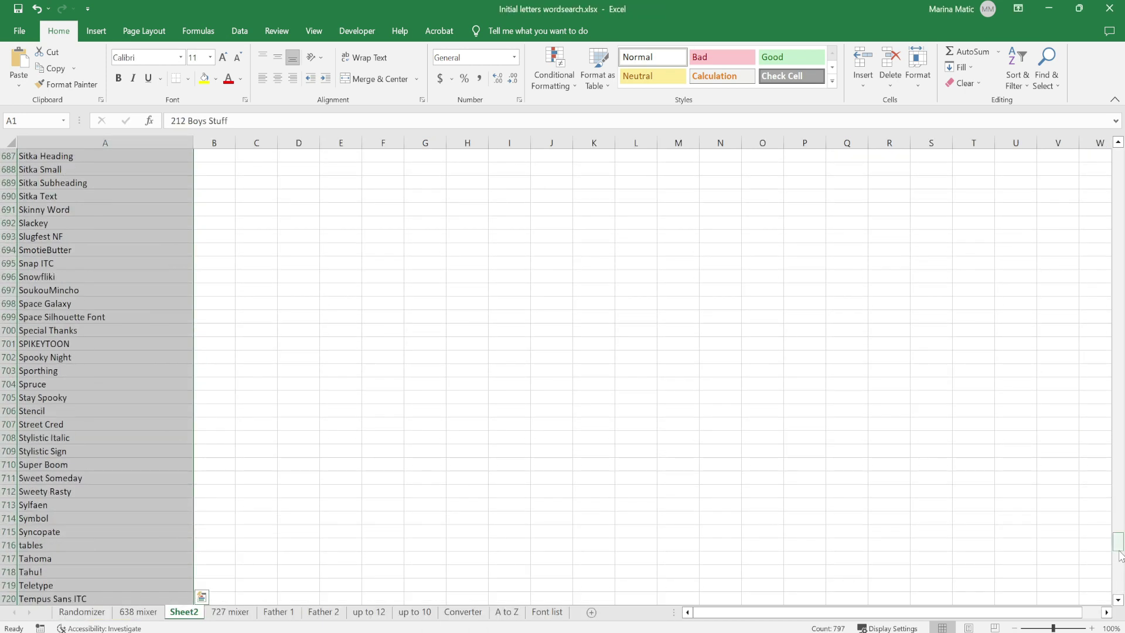
pyautogui.moveTo(1118, 545); pyautogui.dragTo(1108, 151)
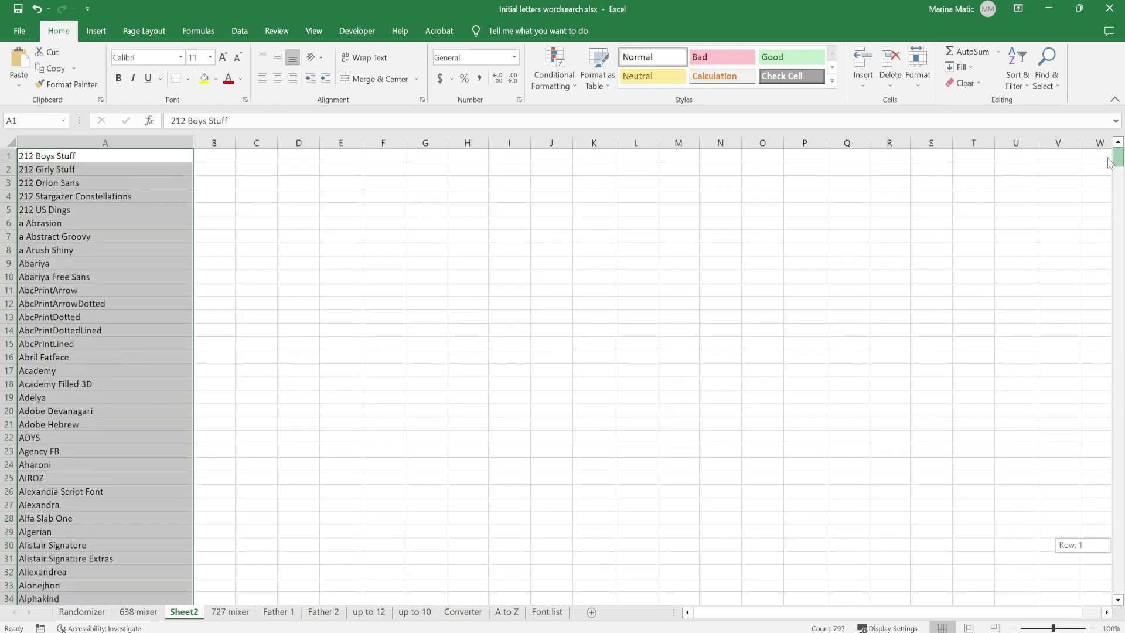
pyautogui.click(781, 342)
pyautogui.click(85, 611)
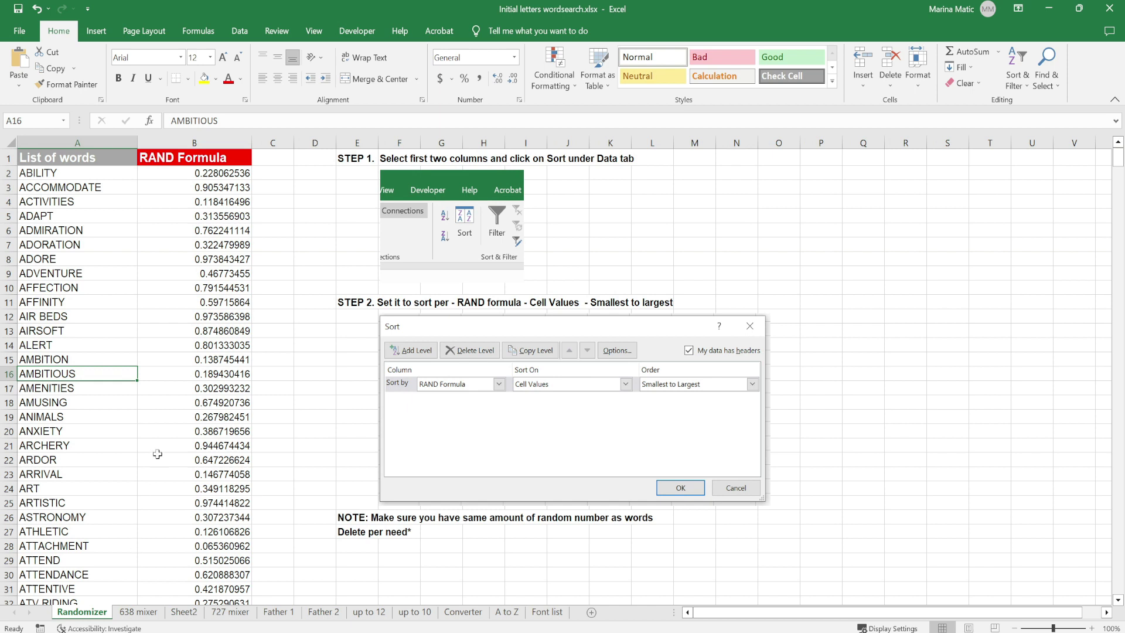
# - Examine the list of words in column A of the Randomizer sheet and the RAND formulas beside it in column B
pyautogui.click(134, 286)
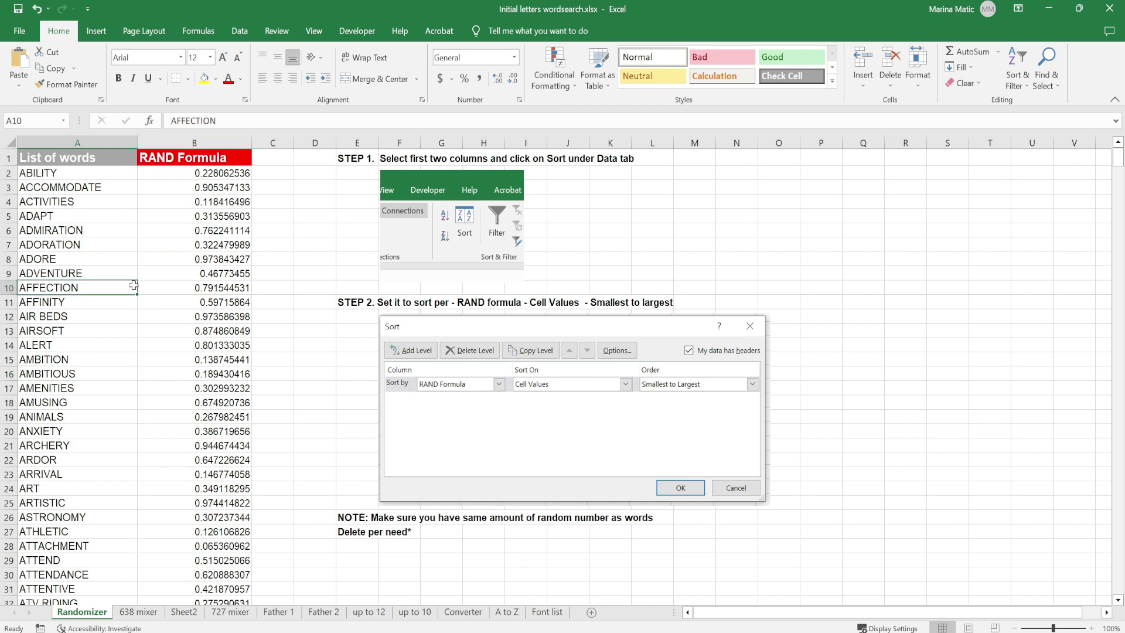
pyautogui.click(79, 162)
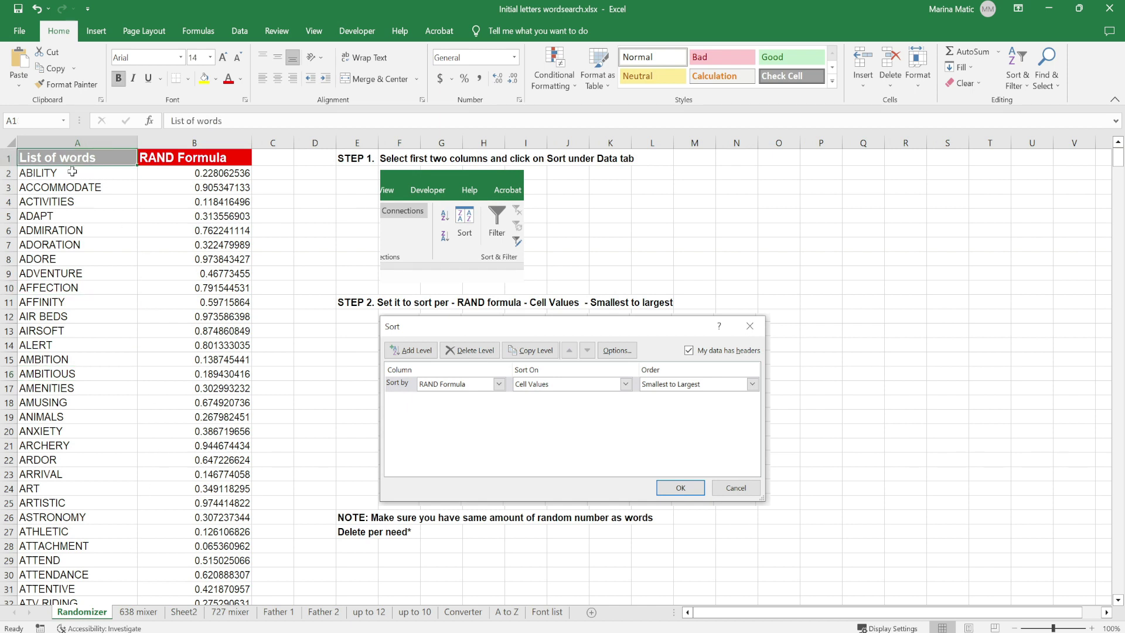
pyautogui.moveTo(72, 171); pyautogui.dragTo(68, 497)
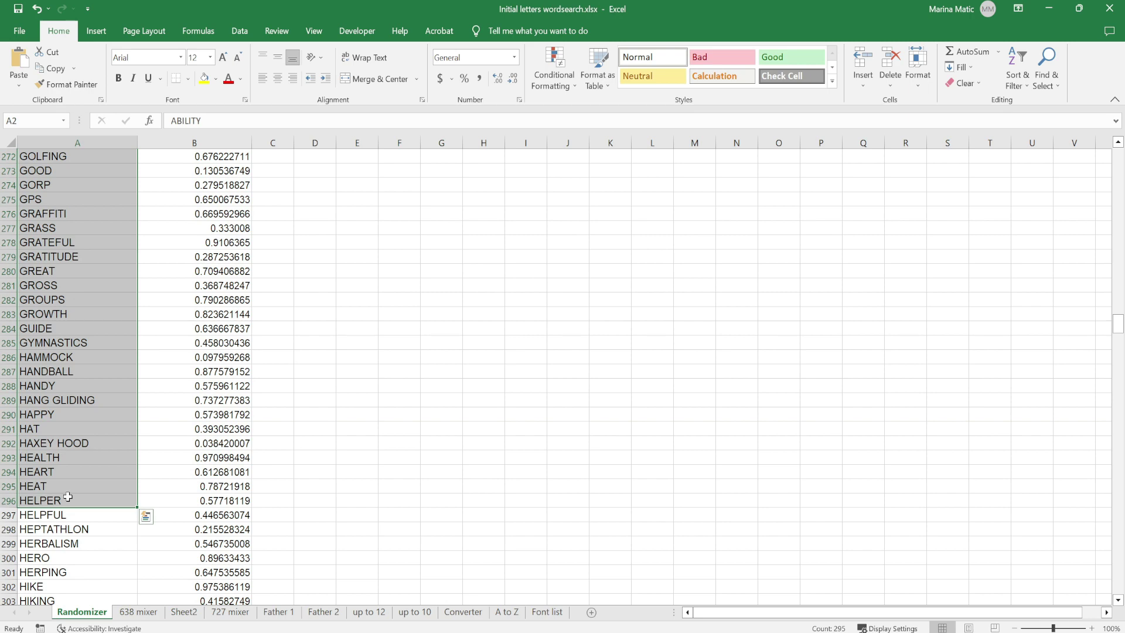
pyautogui.scroll(19, 104, 266)
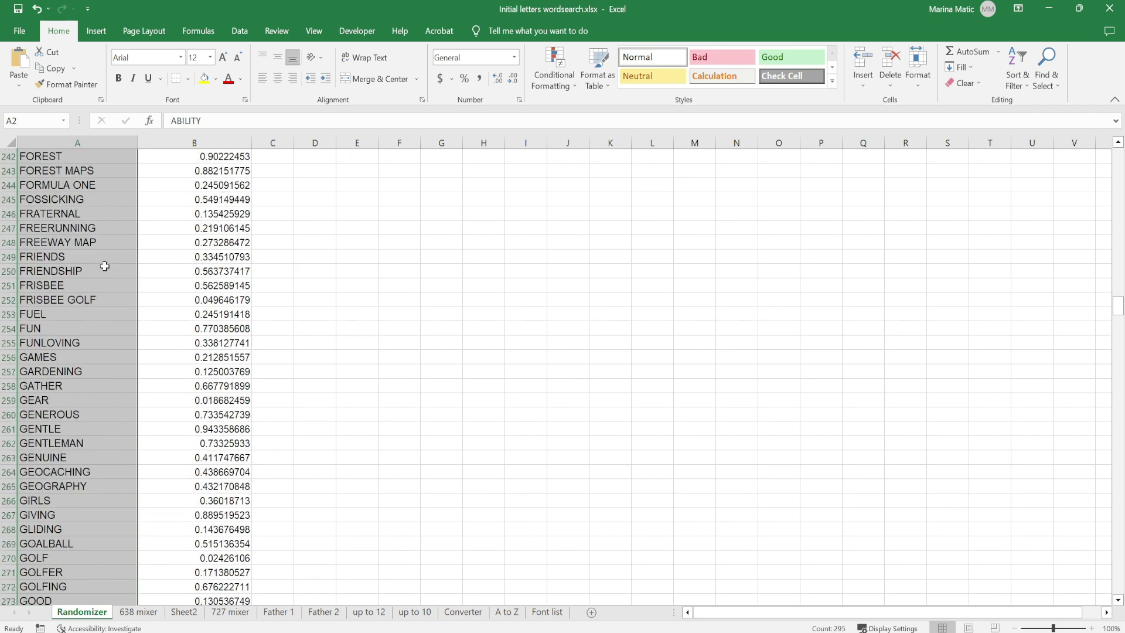
pyautogui.scroll(7, 104, 266)
pyautogui.click(231, 240)
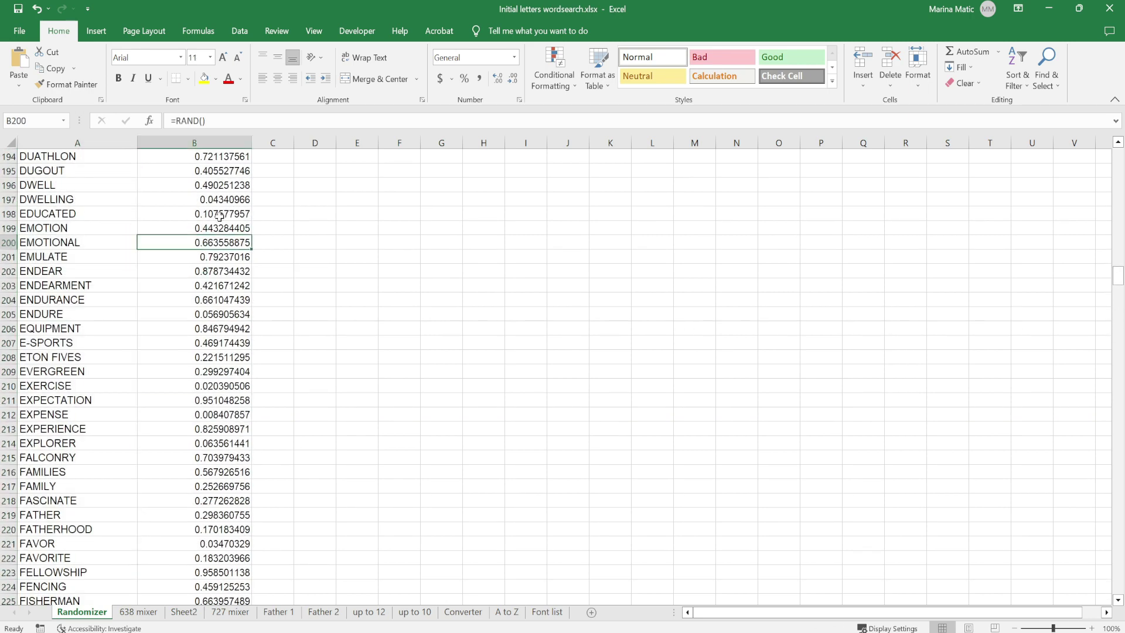
pyautogui.moveTo(215, 209); pyautogui.dragTo(198, 552)
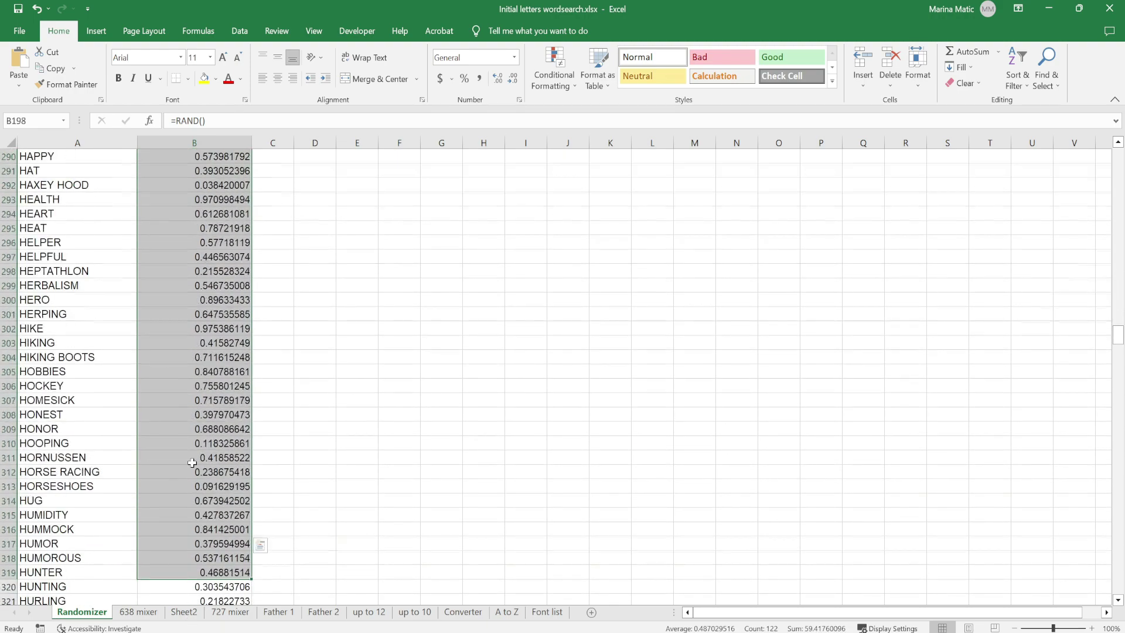
pyautogui.scroll(-2, 192, 461)
pyautogui.scroll(-12, 191, 462)
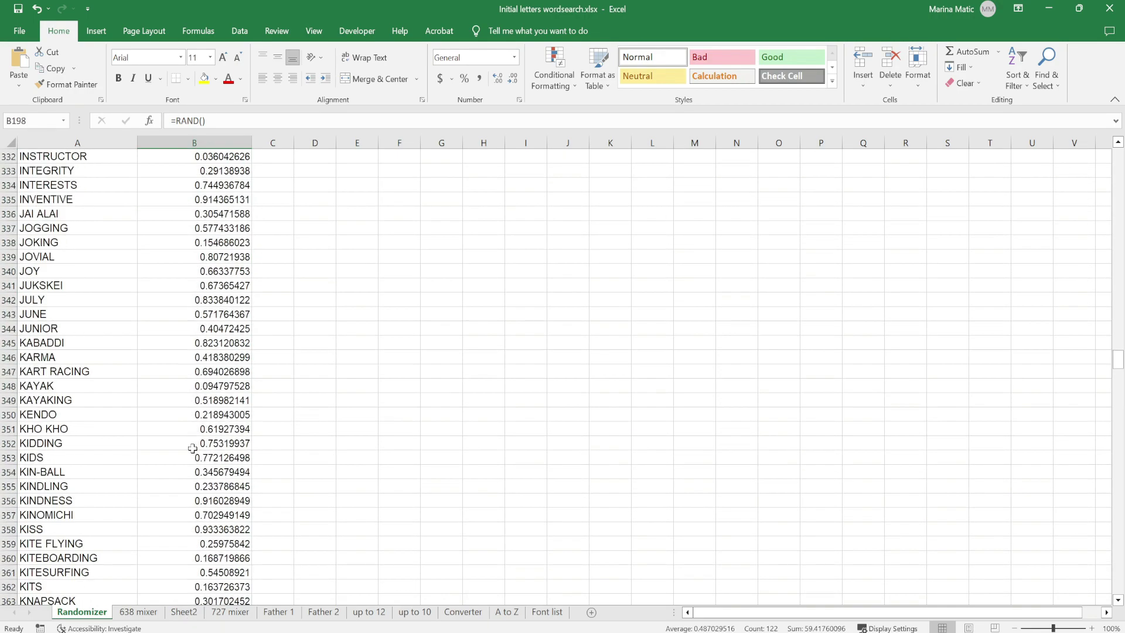
pyautogui.click(216, 359)
pyautogui.scroll(20, 215, 366)
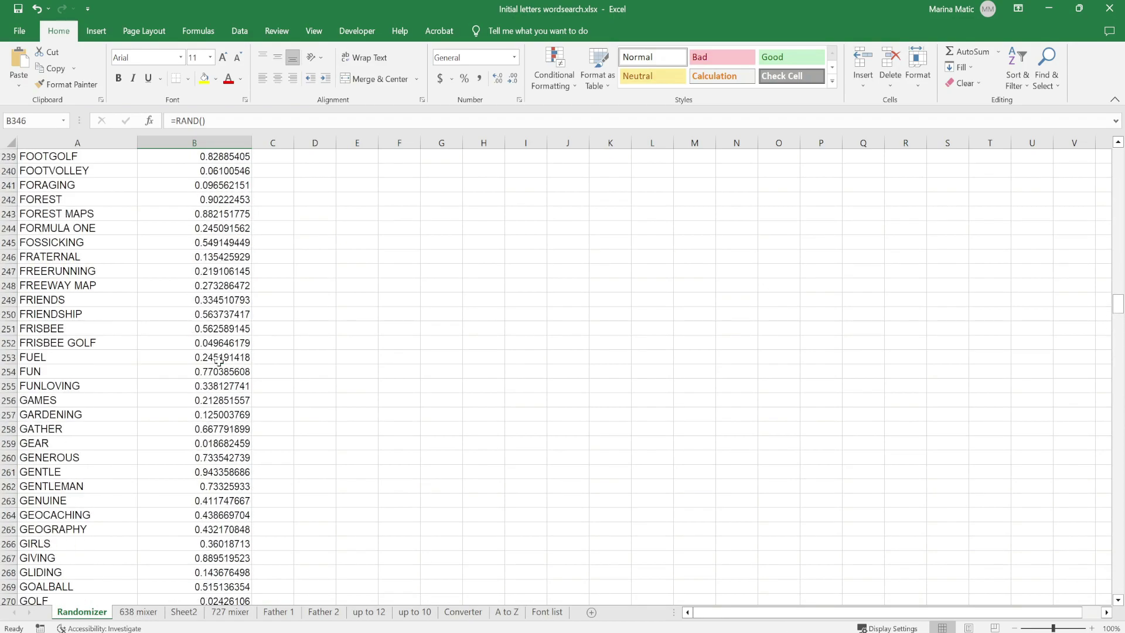
pyautogui.scroll(20, 219, 361)
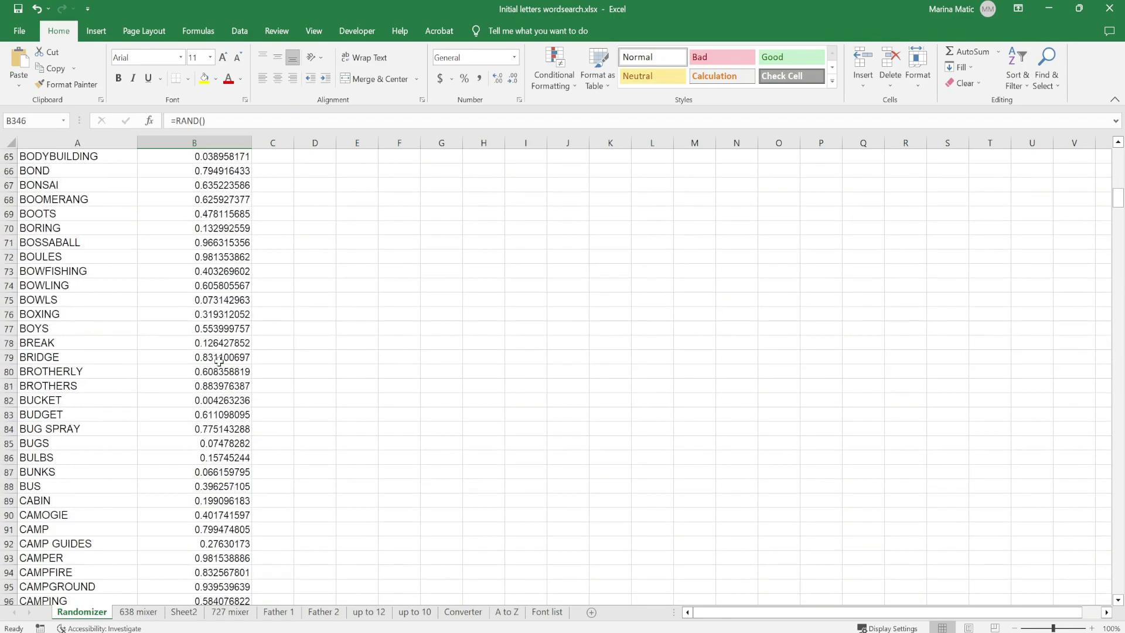
pyautogui.scroll(4, 219, 360)
pyautogui.scroll(3, 216, 370)
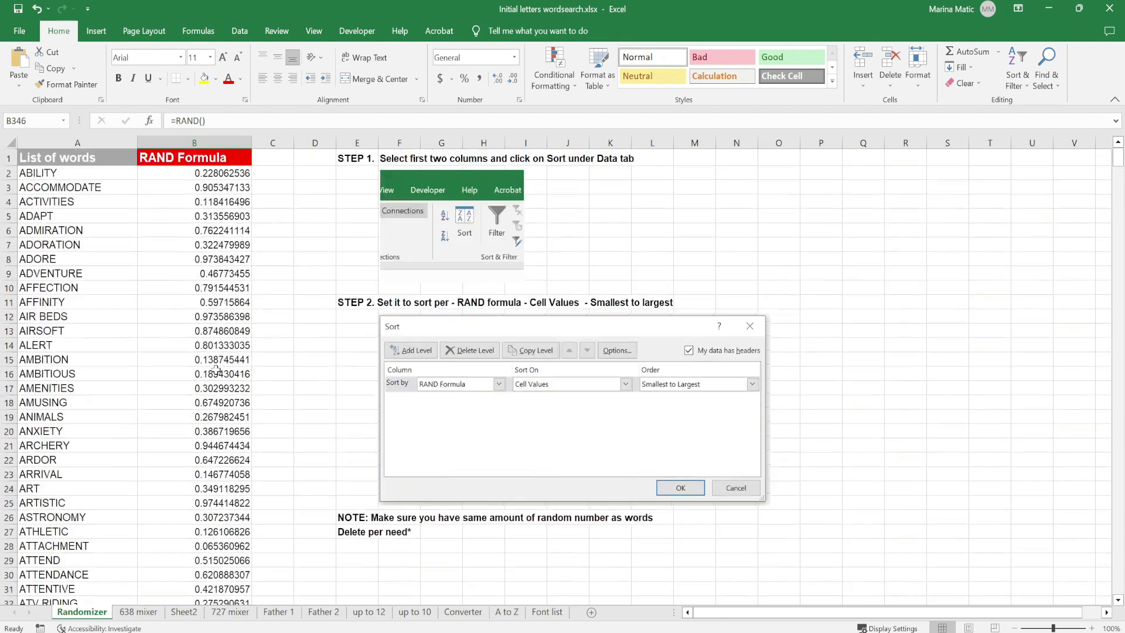
# - Delete the RAND formulas in column B from row 13 downward, keeping those in B2:B12
pyautogui.click(228, 174)
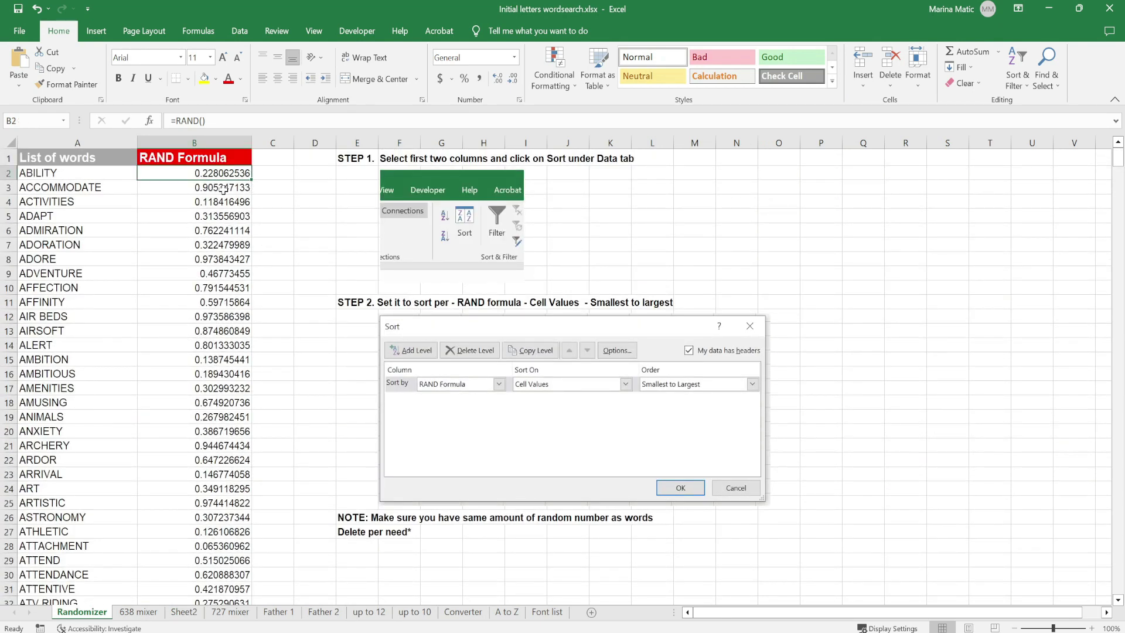
pyautogui.moveTo(214, 331); pyautogui.dragTo(222, 597)
pyautogui.scroll(15, 224, 355)
pyautogui.press('Delete')
pyautogui.click(315, 316)
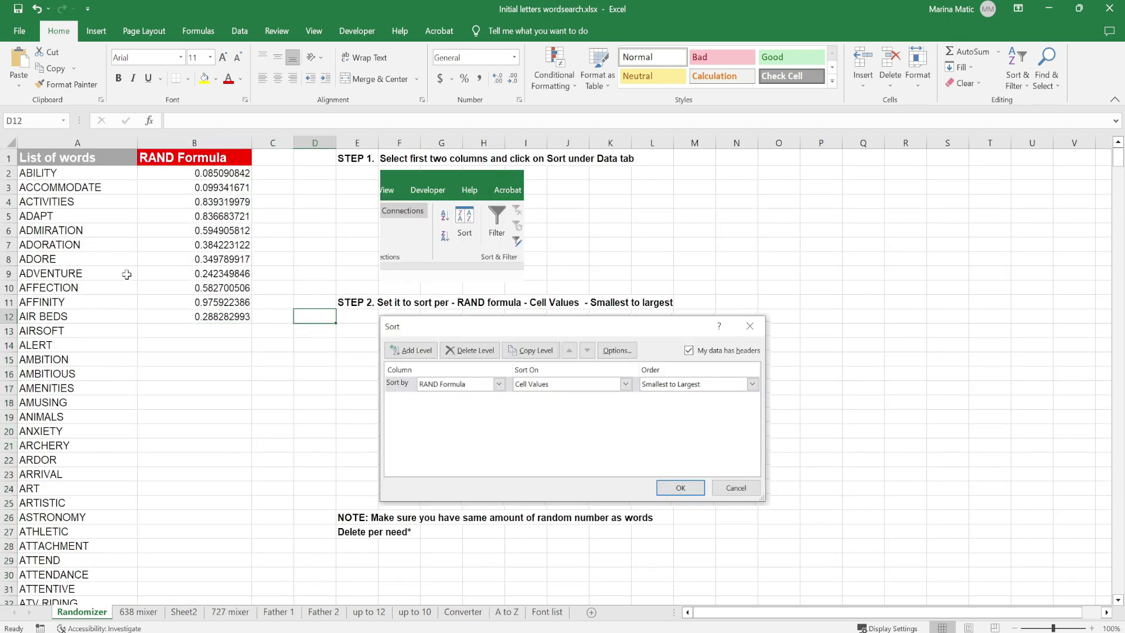
# - Fill the RAND formula from B12 down to row 511 alongside the list of words
pyautogui.moveTo(106, 177); pyautogui.dragTo(194, 316)
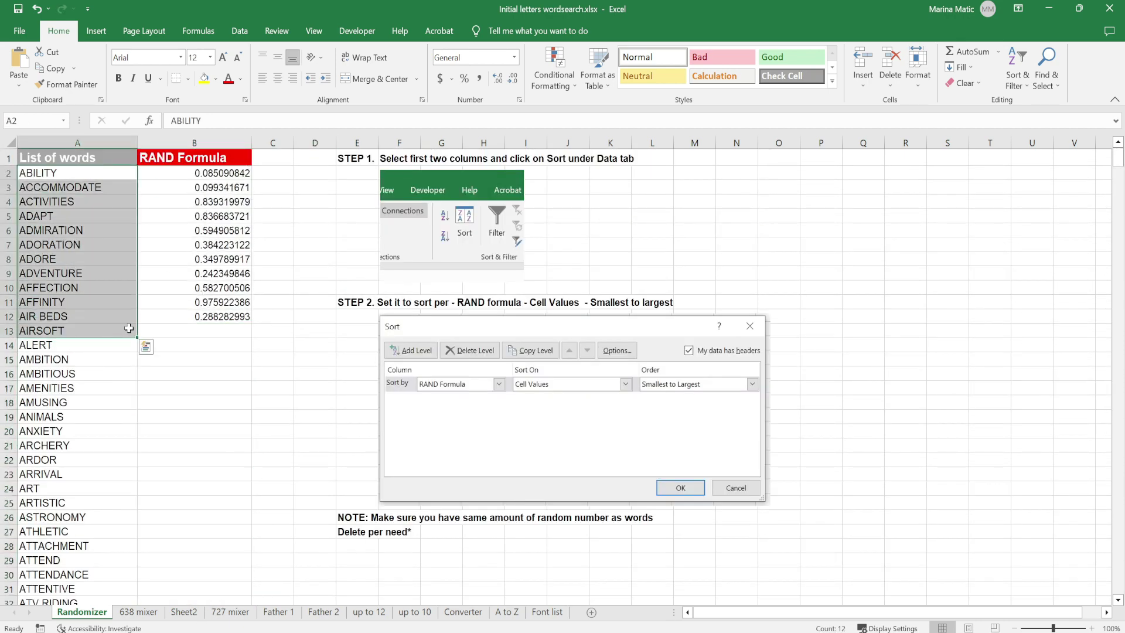
pyautogui.click(186, 242)
pyautogui.click(220, 174)
pyautogui.click(232, 316)
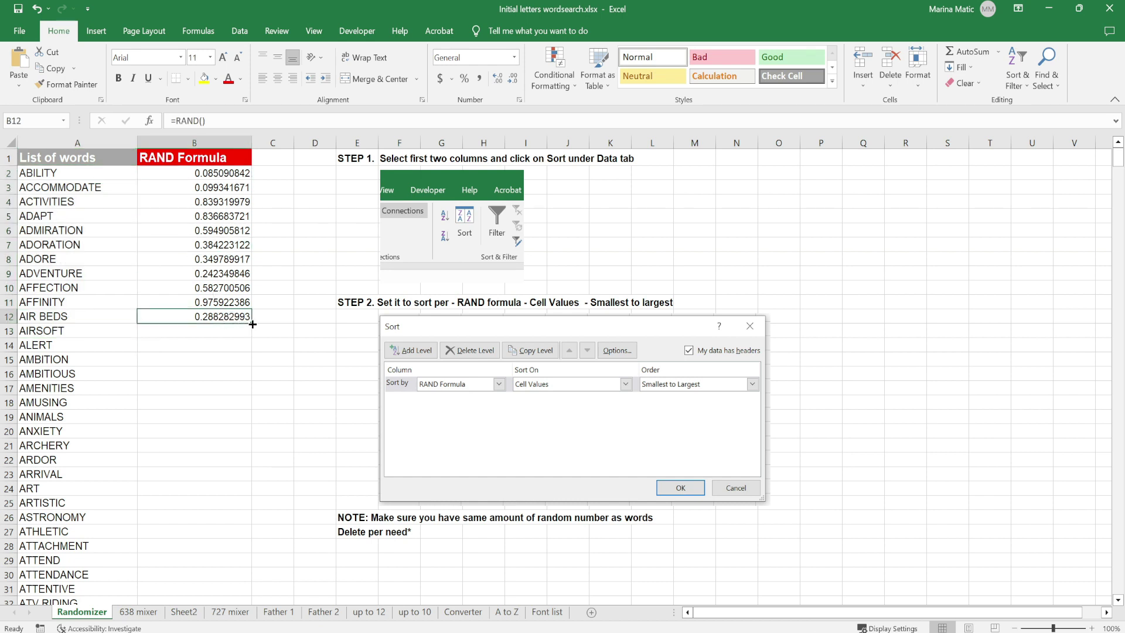
pyautogui.moveTo(253, 324); pyautogui.dragTo(245, 569)
pyautogui.scroll(20, 257, 364)
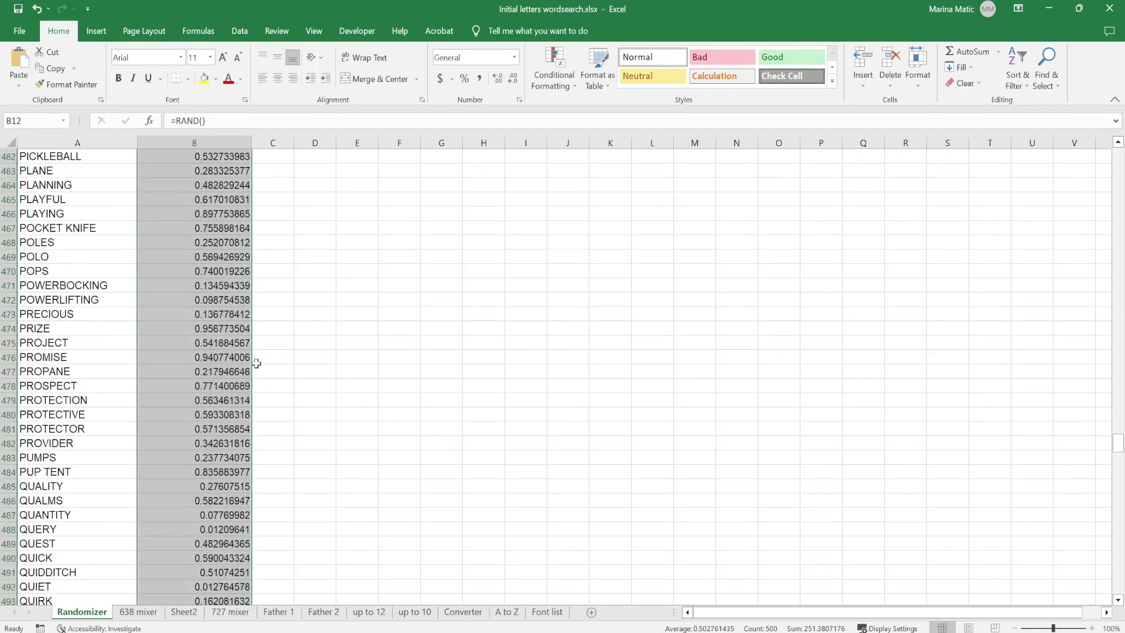
pyautogui.scroll(20, 257, 363)
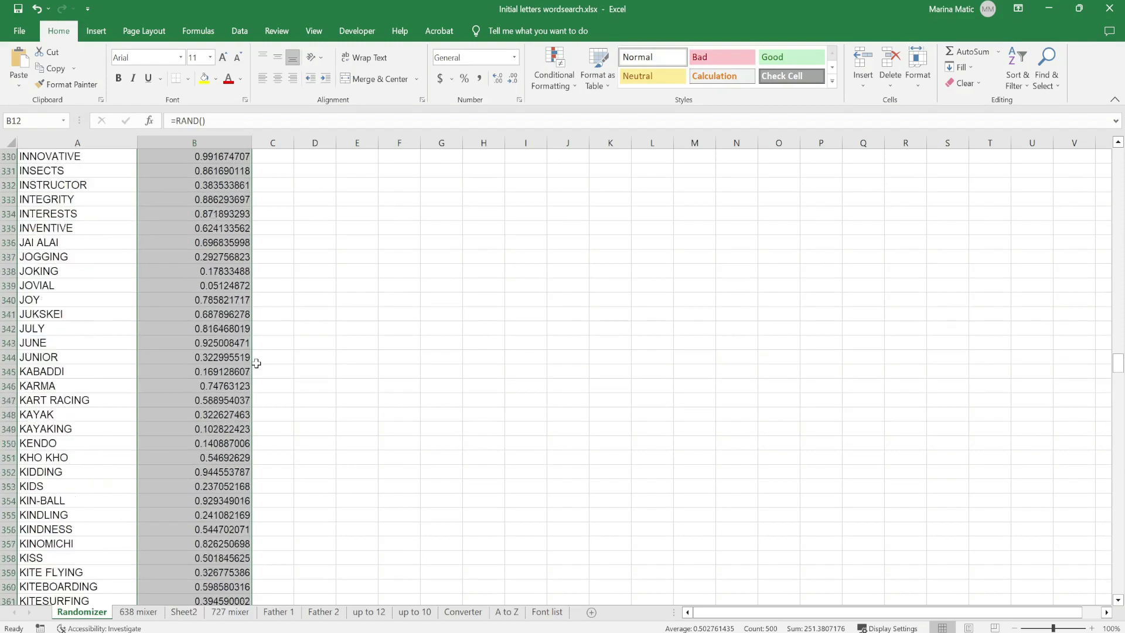
pyautogui.scroll(20, 257, 363)
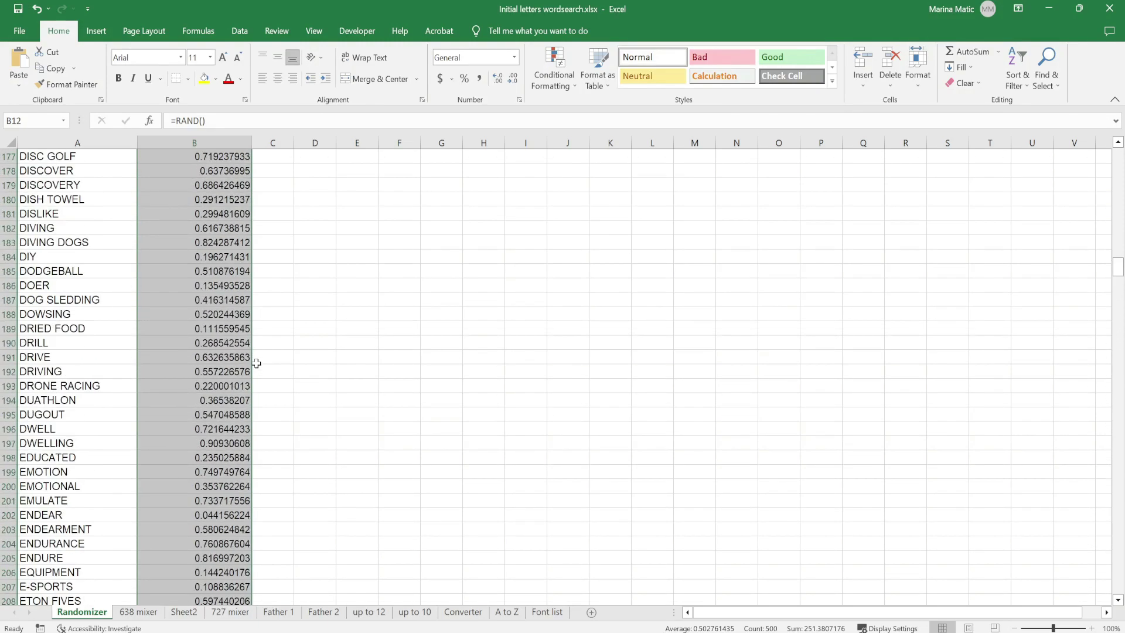
pyautogui.scroll(5, 257, 363)
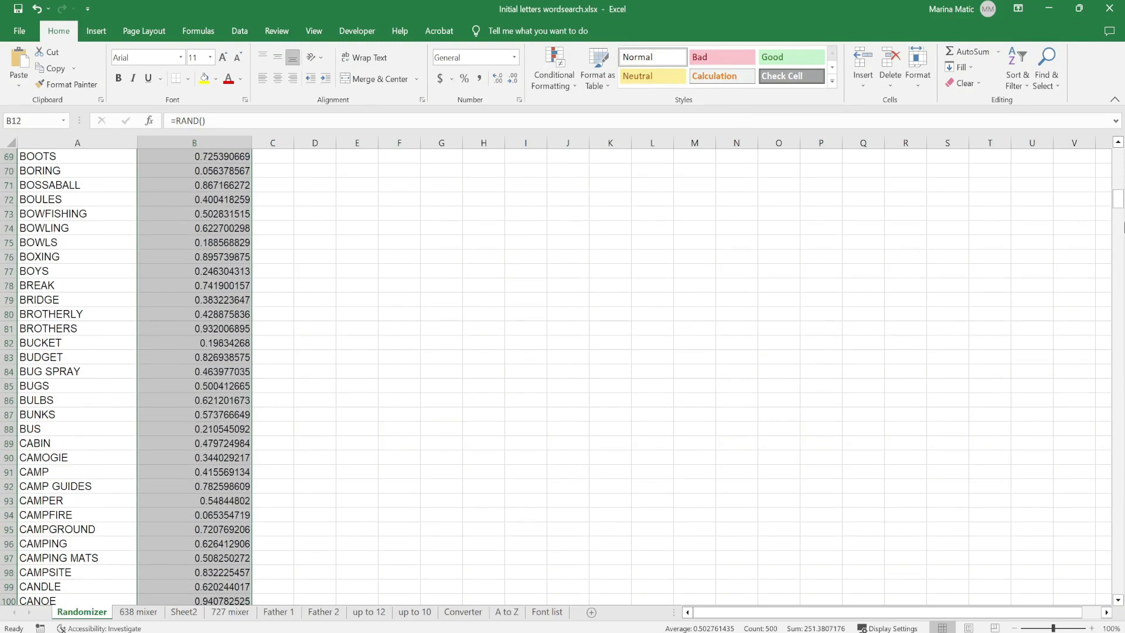
pyautogui.scroll(20, 1124, 228)
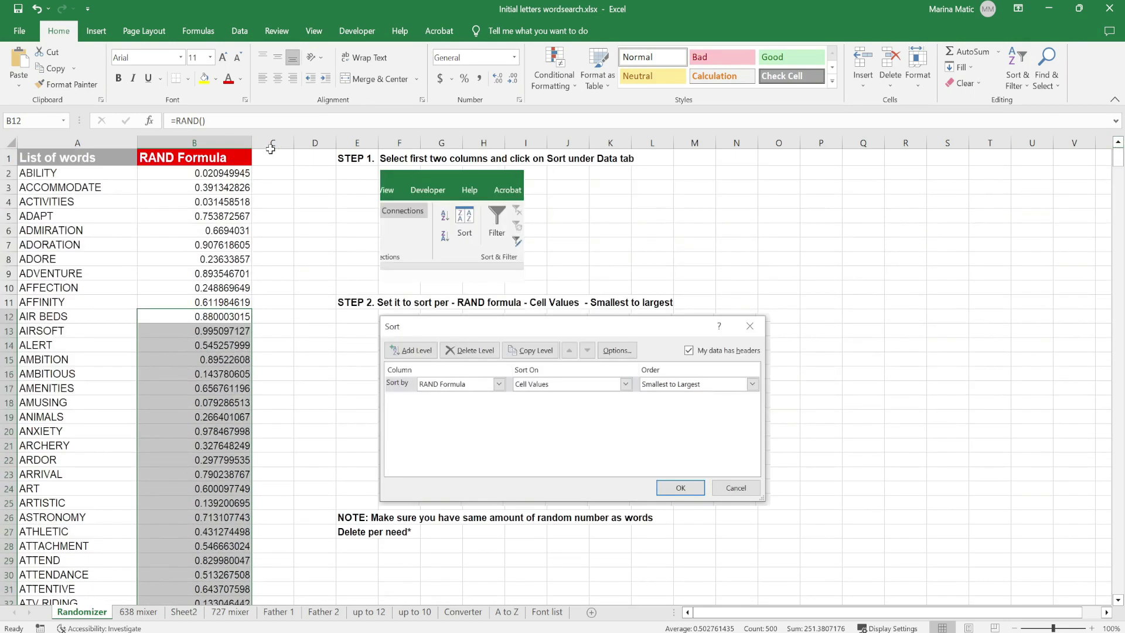
# - Go through the RAND formulas in B2:B12 and re-enter =RAND() in B16 to recalculate the random numbers
pyautogui.click(216, 170)
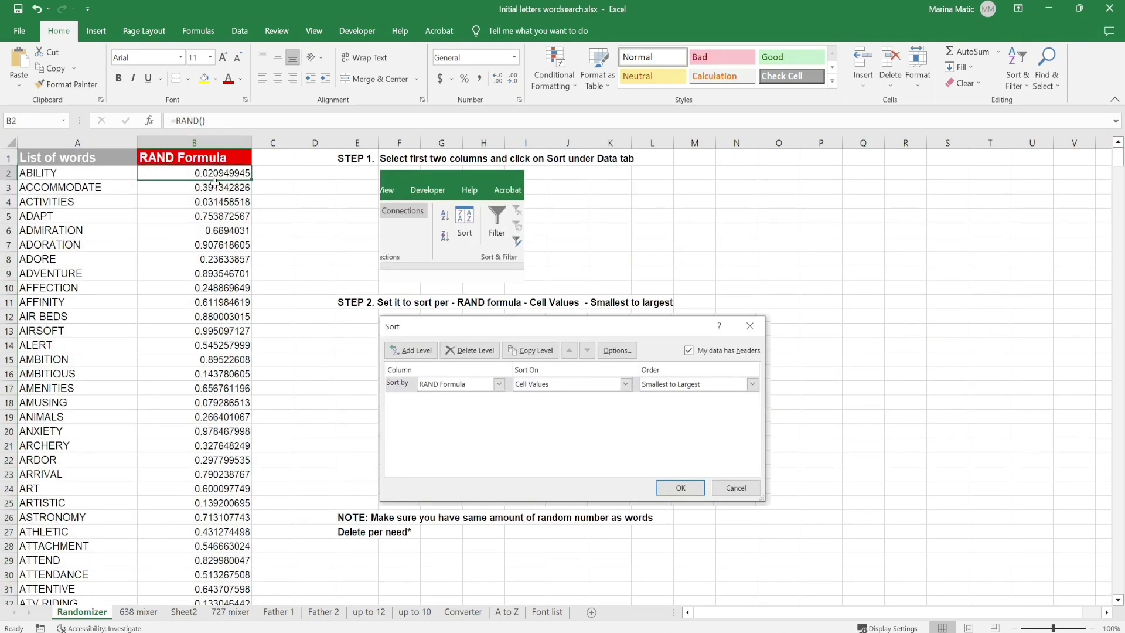
pyautogui.press('Down')
pyautogui.press('Down')
pyautogui.press('Down')
pyautogui.press('Down')
pyautogui.press('Down')
pyautogui.press('Down')
pyautogui.press('Down')
pyautogui.press('Down')
pyautogui.press('Down')
pyautogui.press('Down')
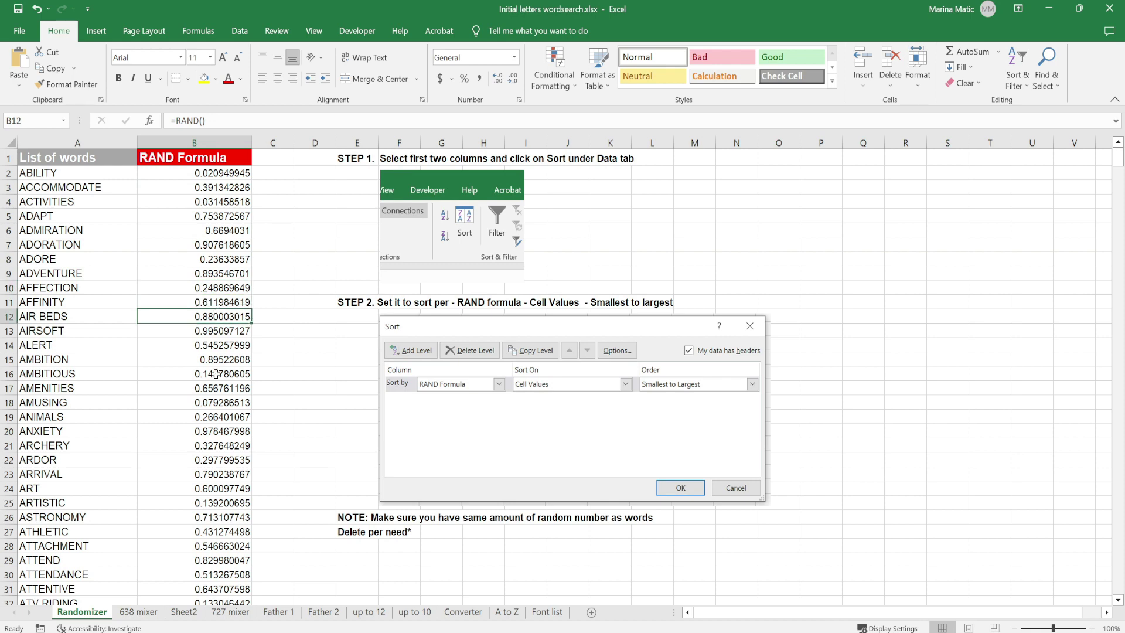
pyautogui.doubleClick(215, 374)
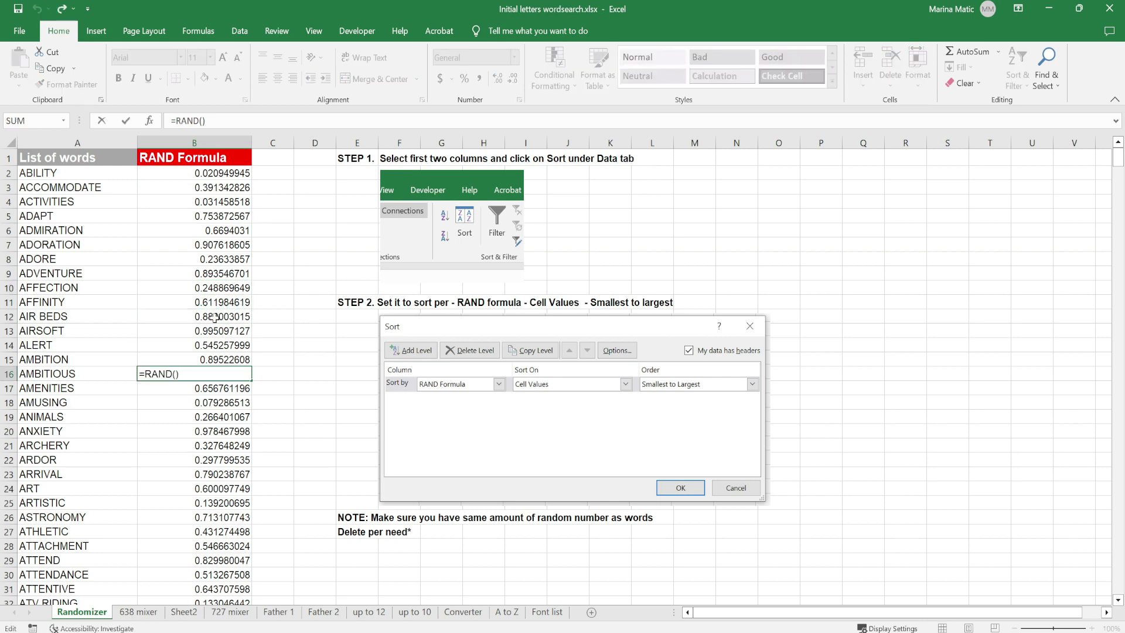
pyautogui.press('Return')
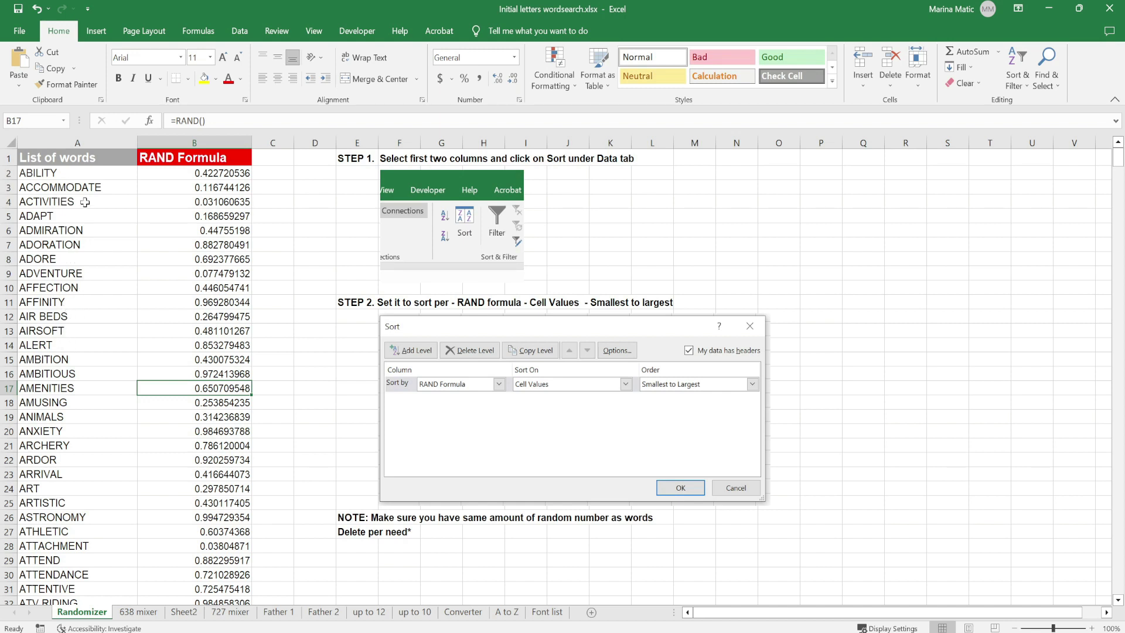
# - Highlight the words in column A and the full columns A and B, and review the STEP 1 sorting instruction at E1
pyautogui.moveTo(85, 177); pyautogui.dragTo(73, 348)
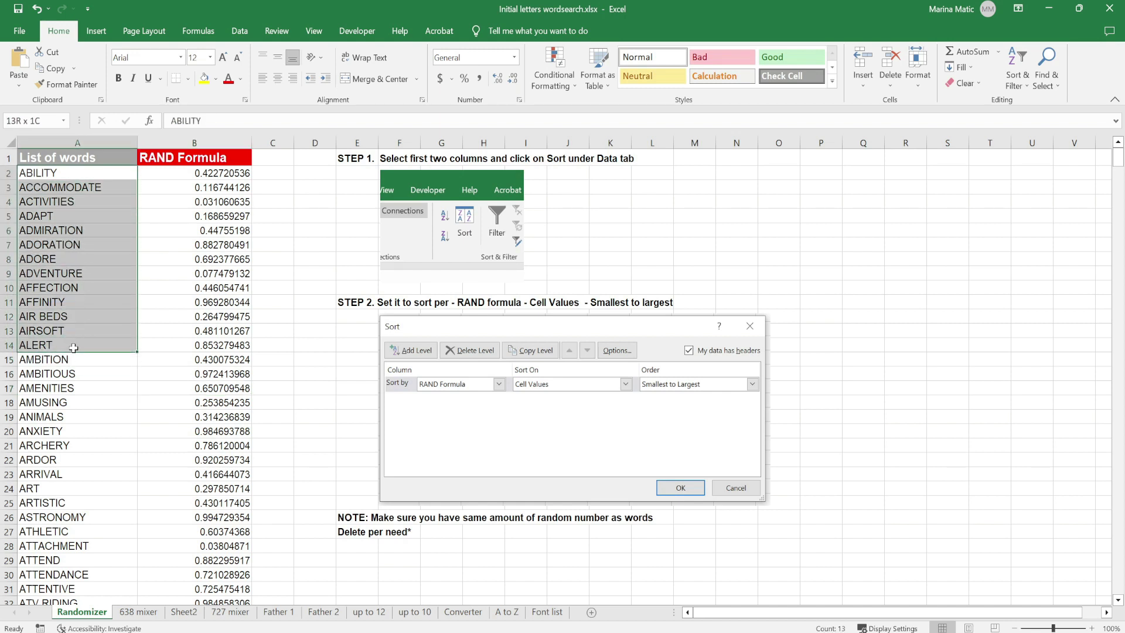
pyautogui.click(187, 242)
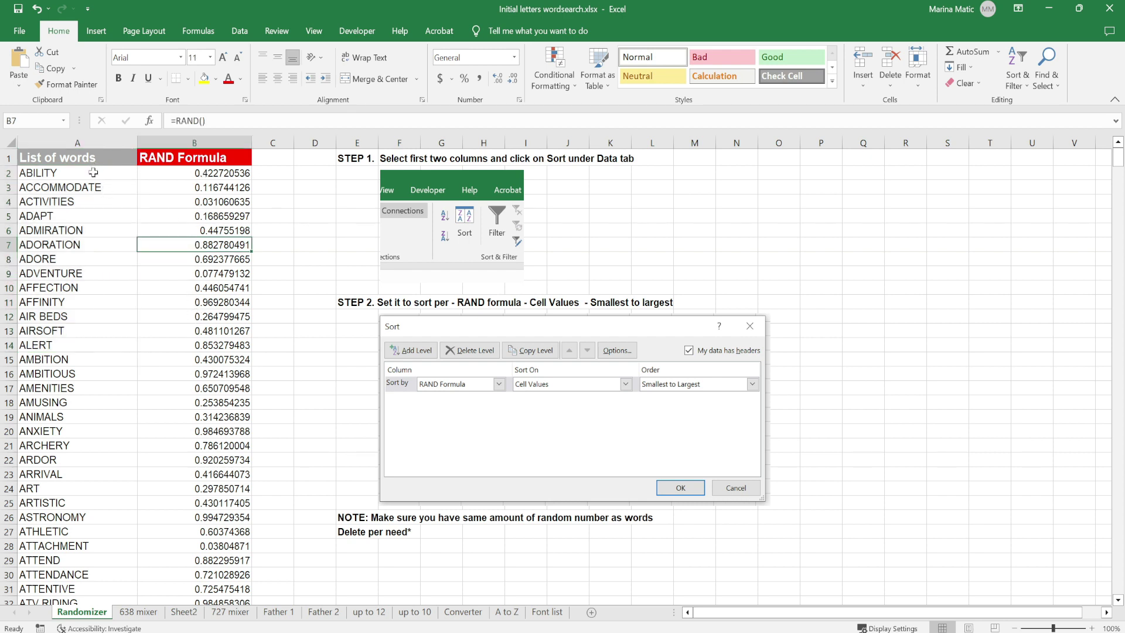
pyautogui.moveTo(93, 173); pyautogui.dragTo(59, 543)
pyautogui.click(71, 344)
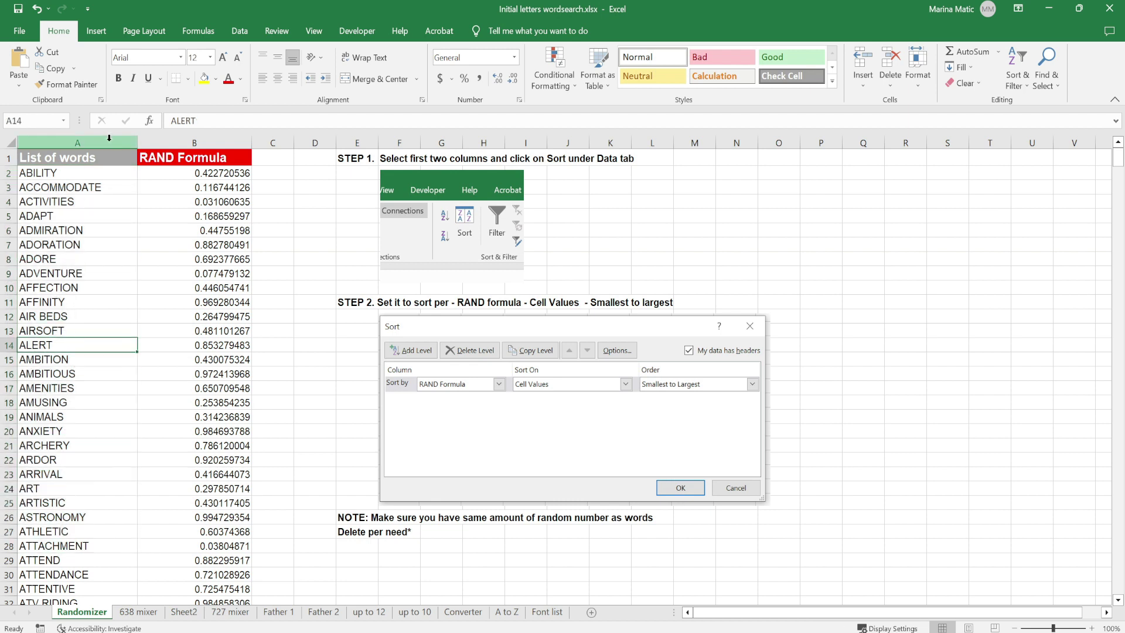
pyautogui.moveTo(110, 141); pyautogui.dragTo(194, 140)
pyautogui.click(377, 157)
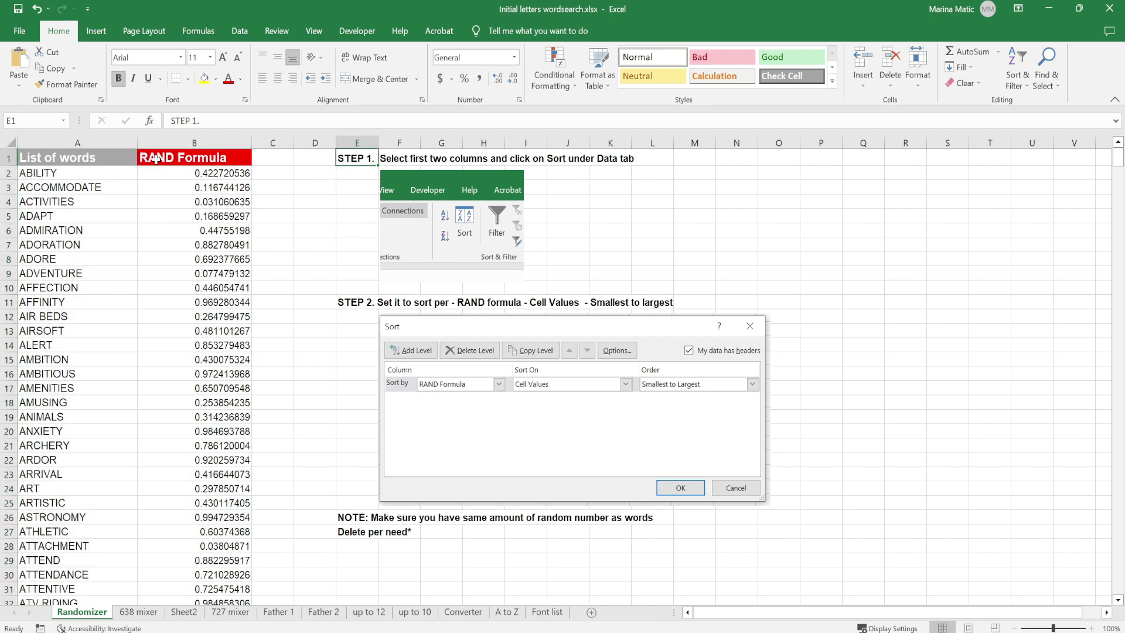
# - Sort columns A and B by RAND Formula on Cell Values, Smallest to Largest, and highlight the shuffled words in A2:A20
pyautogui.moveTo(94, 143); pyautogui.dragTo(163, 141)
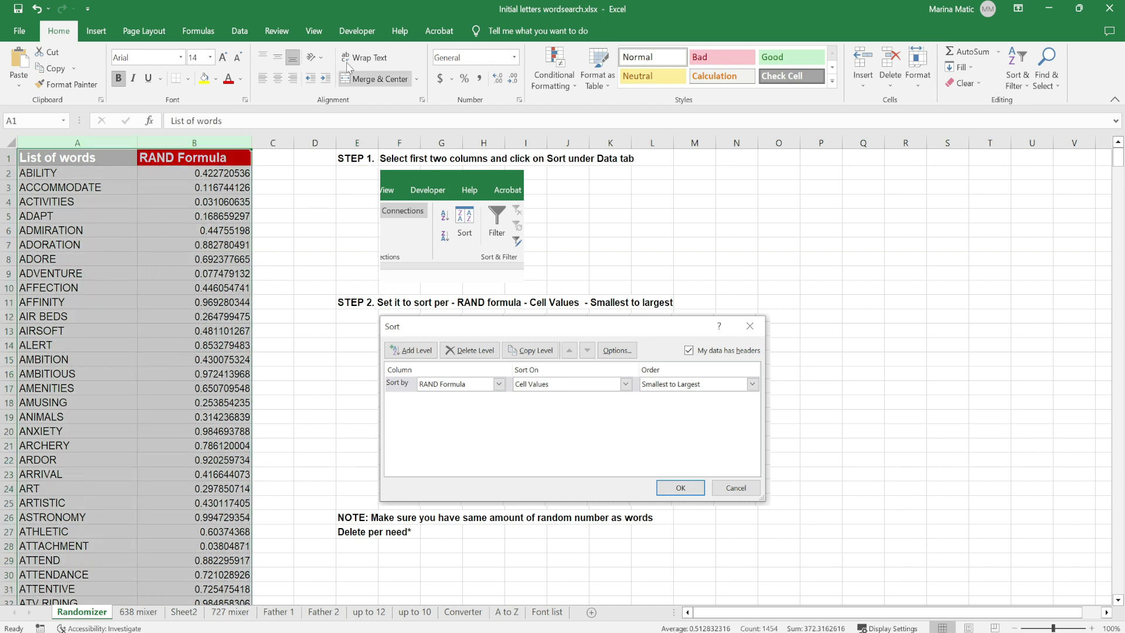
pyautogui.click(240, 31)
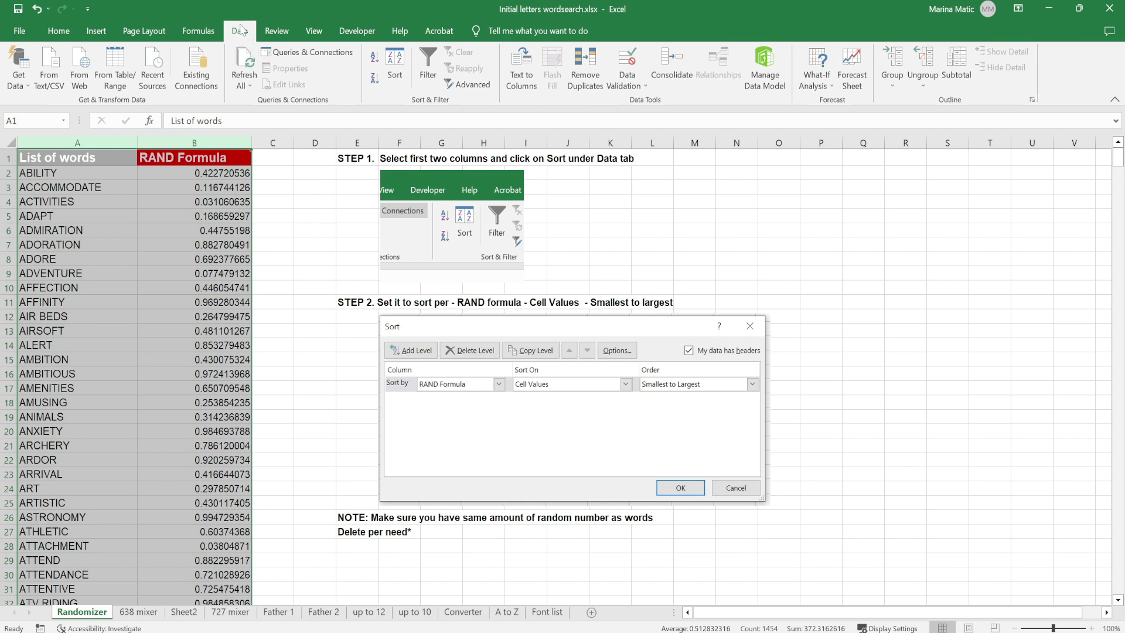
pyautogui.click(395, 64)
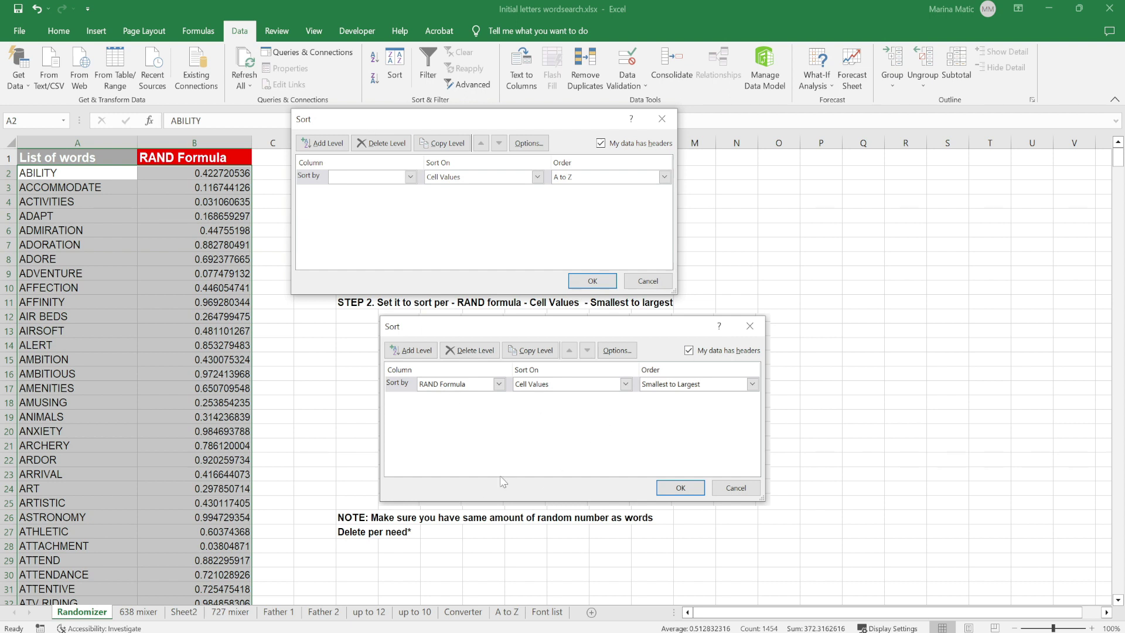
pyautogui.click(411, 176)
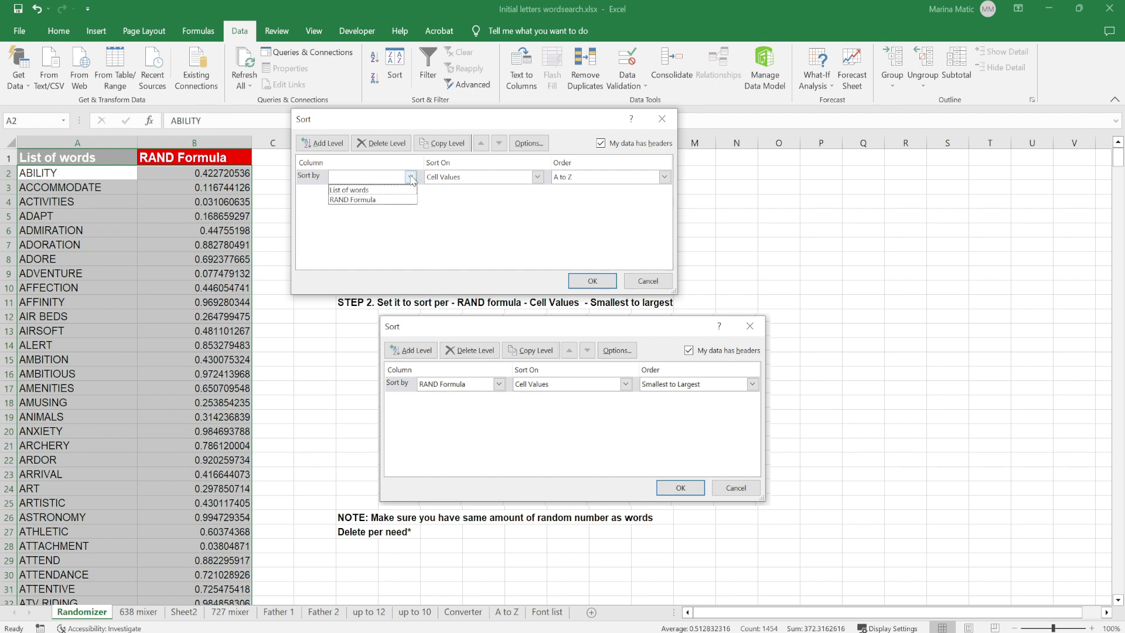
pyautogui.click(364, 201)
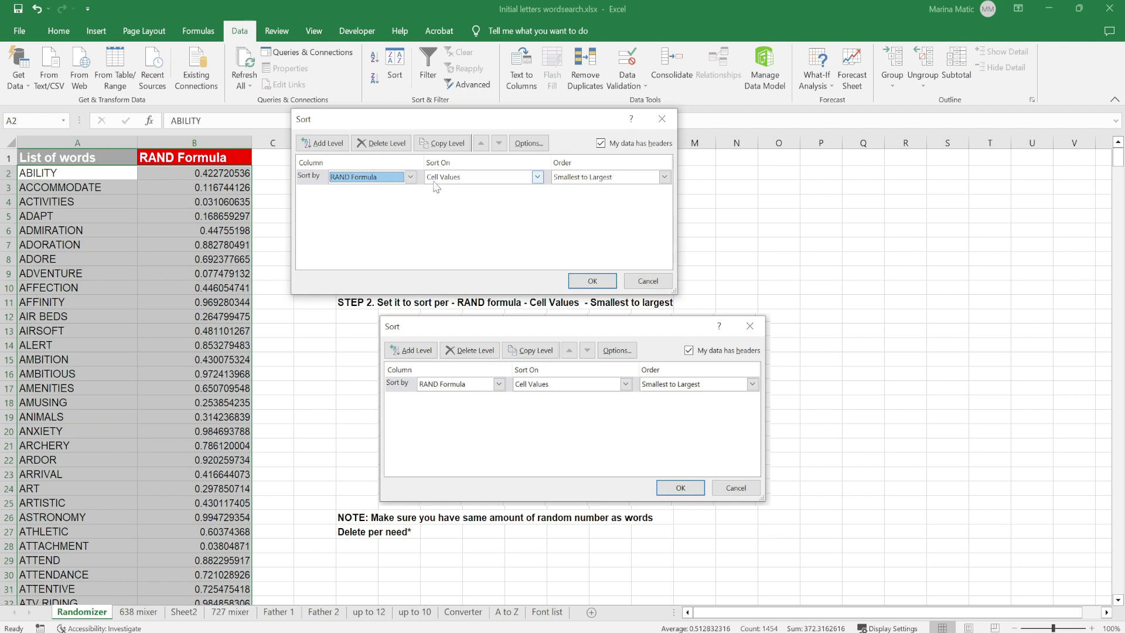
pyautogui.click(537, 177)
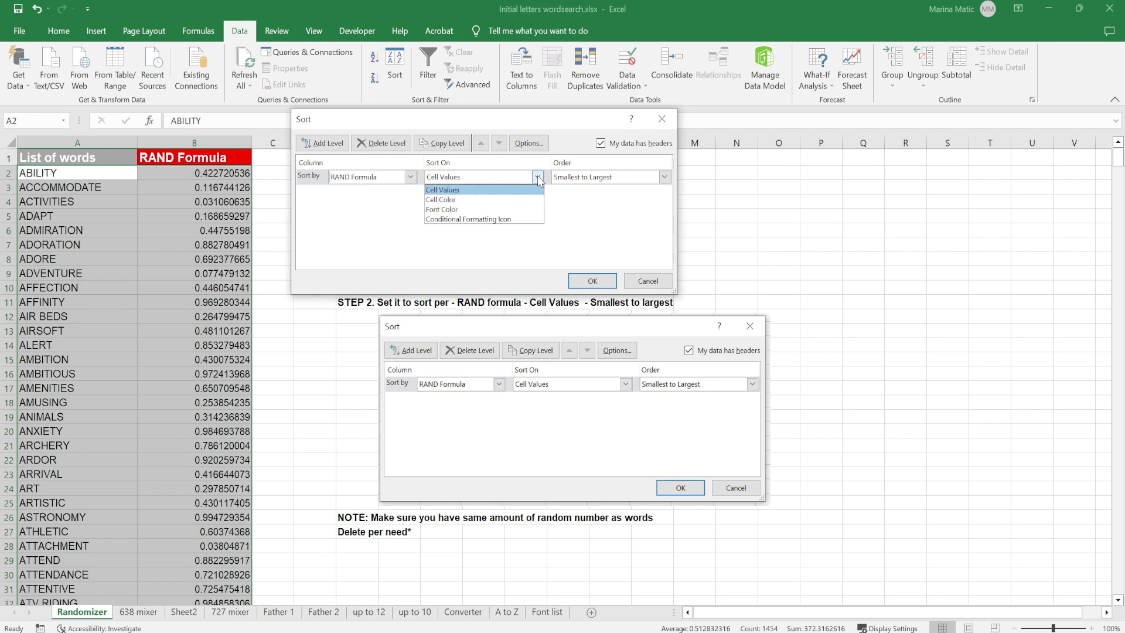
pyautogui.click(447, 190)
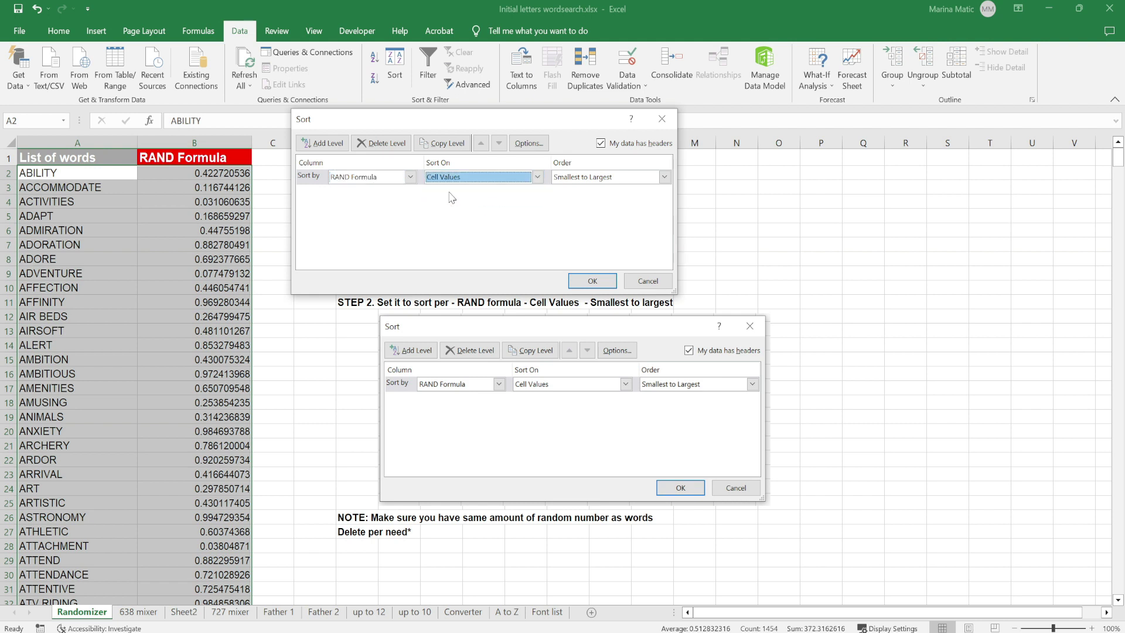
pyautogui.click(665, 177)
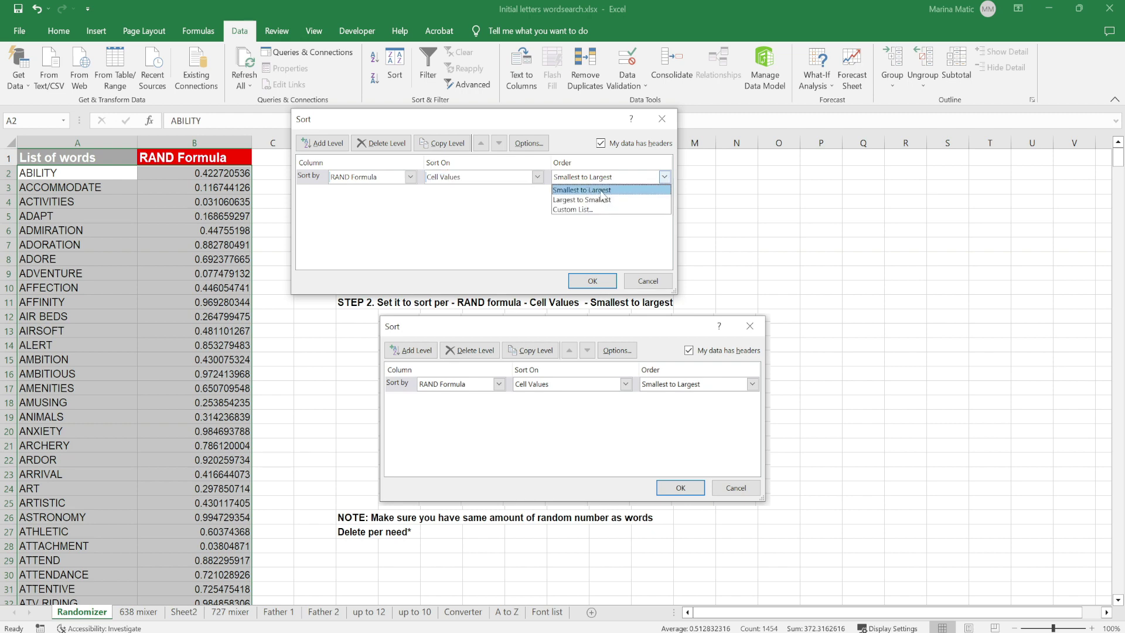
pyautogui.click(601, 191)
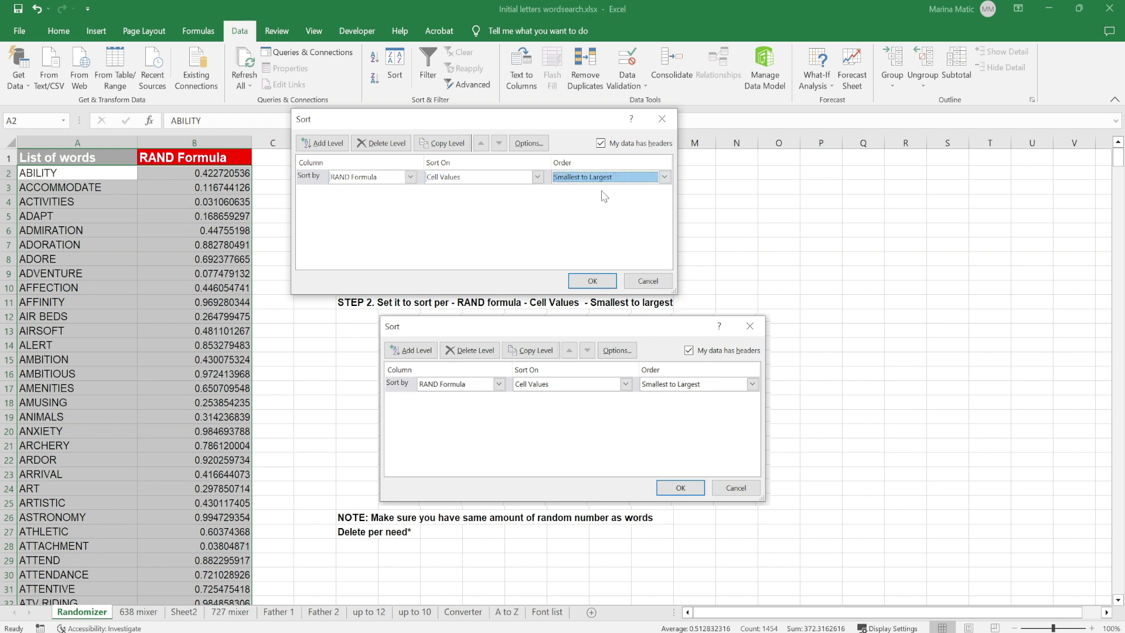
pyautogui.click(592, 281)
pyautogui.click(194, 244)
pyautogui.moveTo(73, 170); pyautogui.dragTo(85, 434)
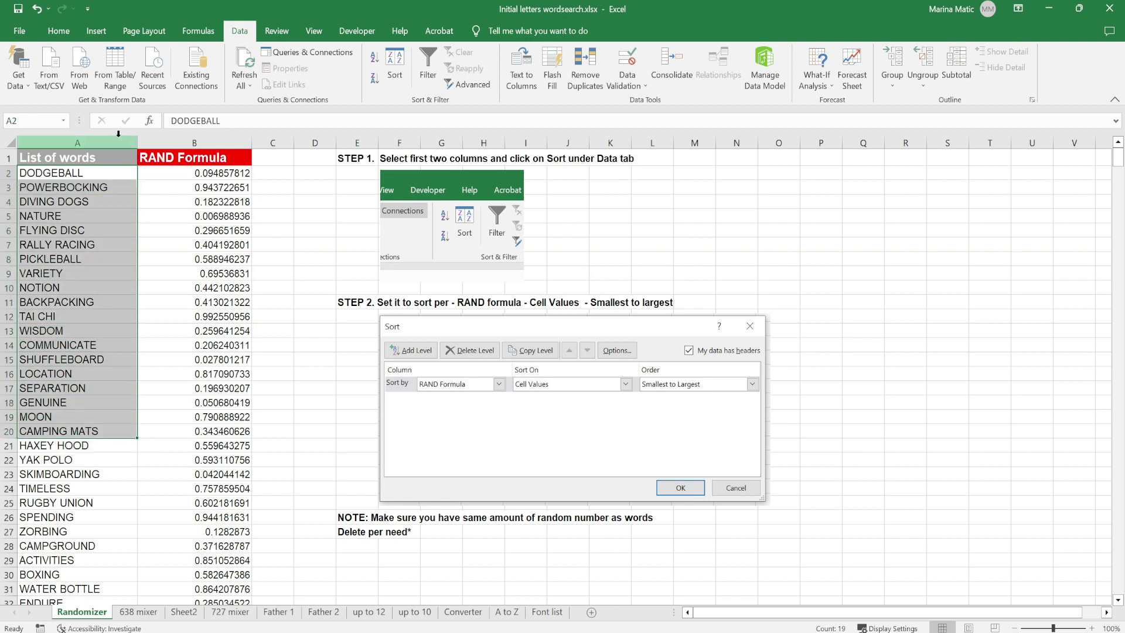
# - Reshuffle the list by sorting columns A and B again by RAND Formula, and highlight the words in A2:A24
pyautogui.moveTo(77, 142); pyautogui.dragTo(194, 142)
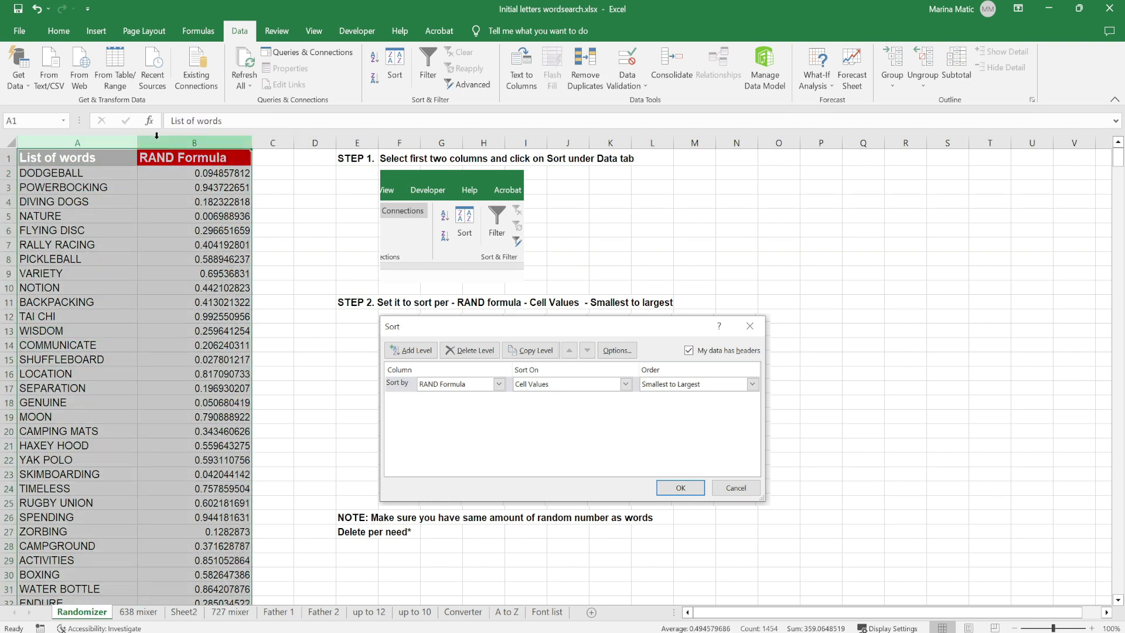
pyautogui.click(394, 64)
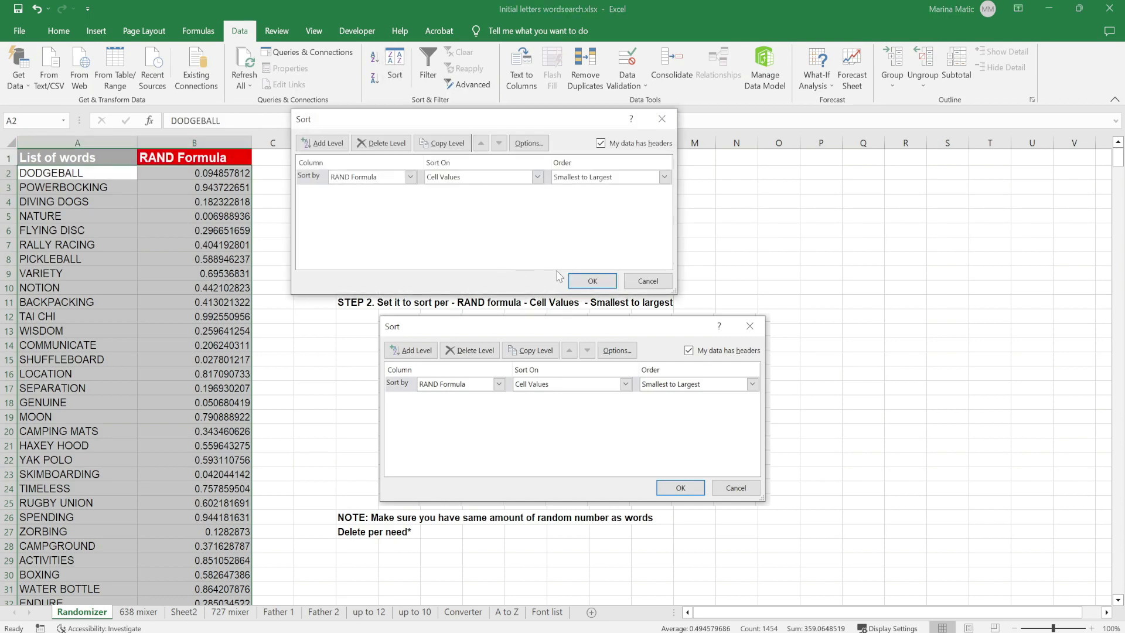
pyautogui.click(582, 280)
pyautogui.click(102, 194)
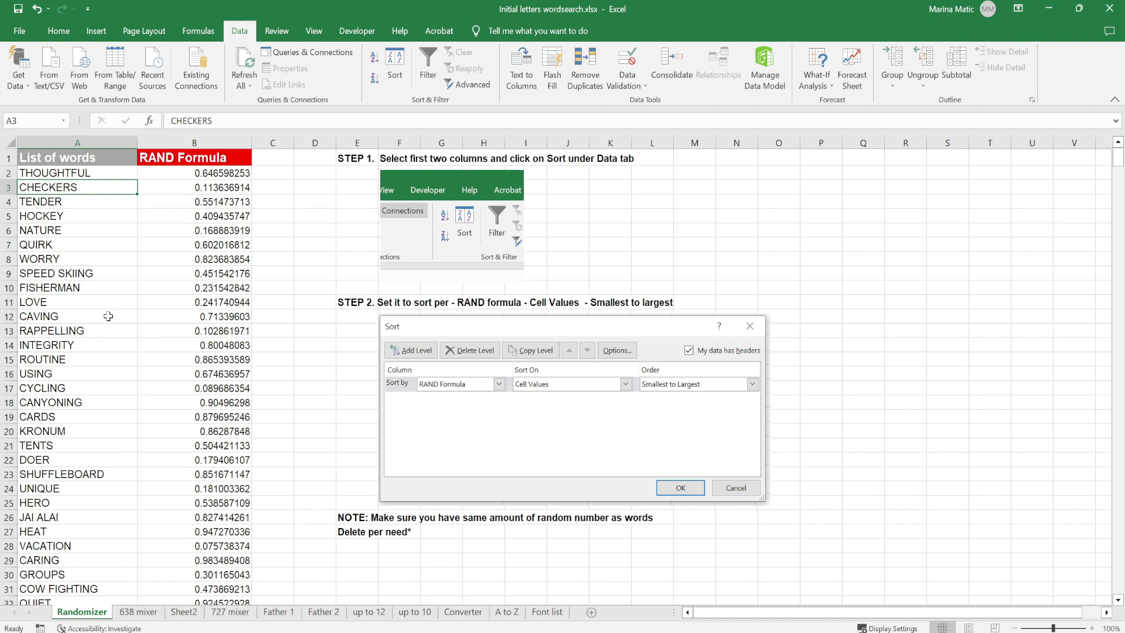
pyautogui.moveTo(97, 172); pyautogui.dragTo(89, 494)
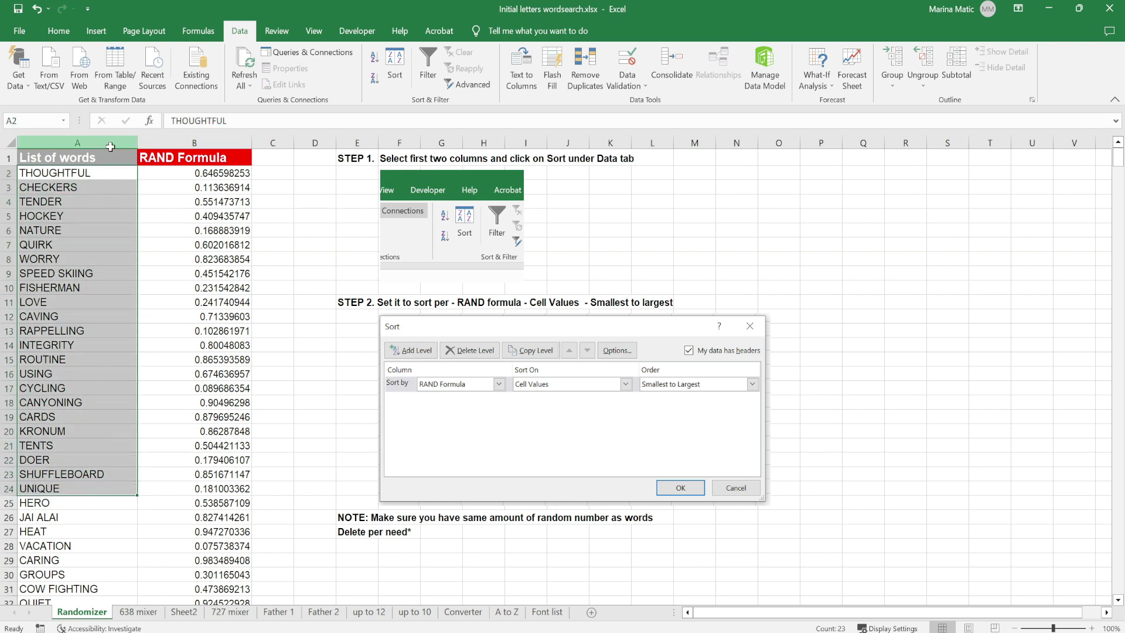
# - Repeat the RAND Formula sort on columns A and B once more to produce another random word order
pyautogui.moveTo(111, 143); pyautogui.dragTo(193, 143)
pyautogui.click(395, 64)
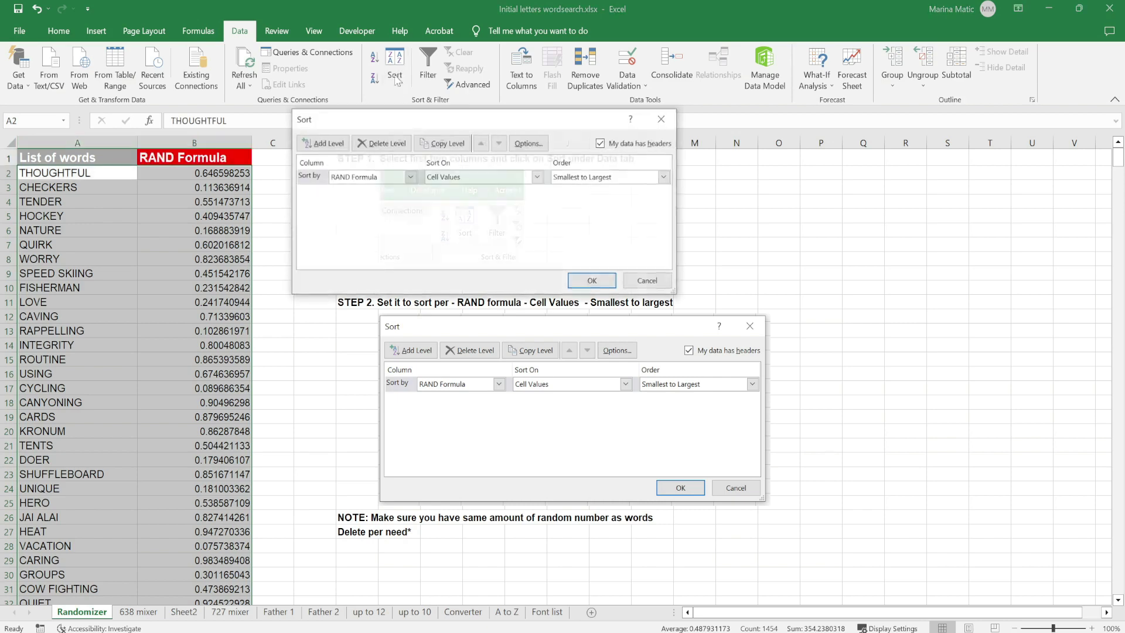
pyautogui.click(577, 280)
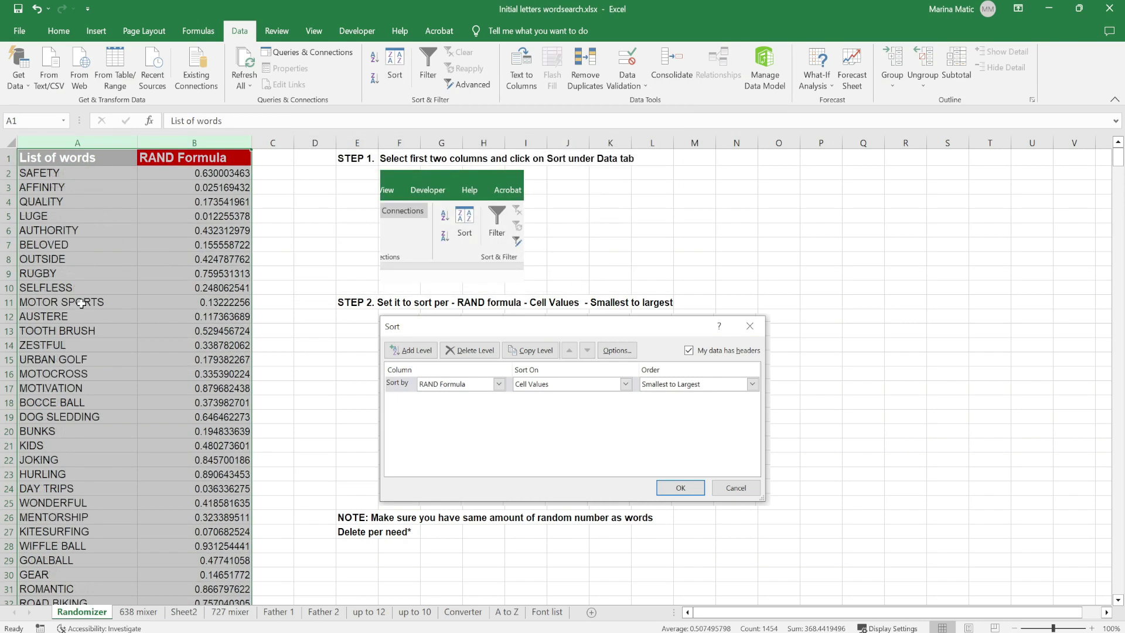
pyautogui.click(55, 333)
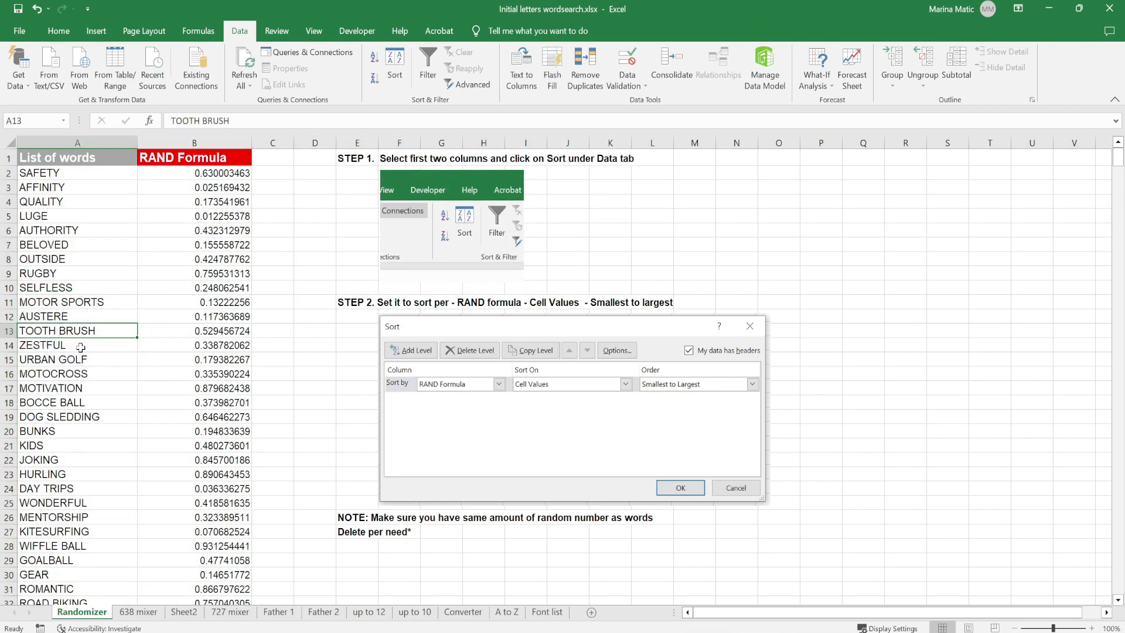
# - Examine the shuffled words down the list and check the RAND formulas beside them in B271:B727
pyautogui.scroll(-20, 99, 278)
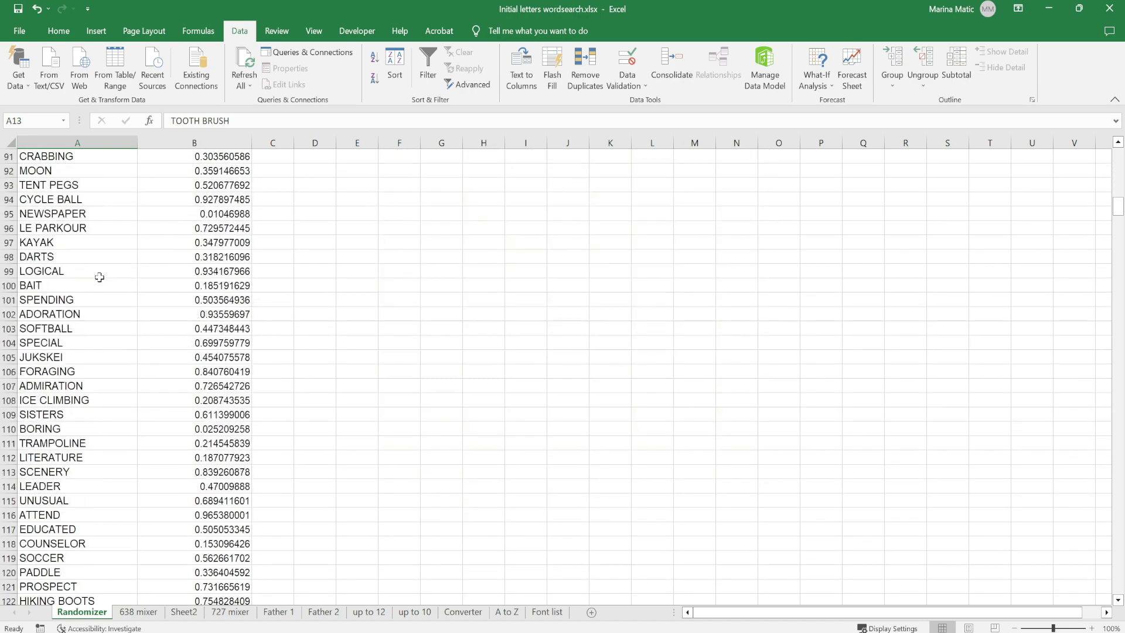
pyautogui.scroll(-20, 100, 277)
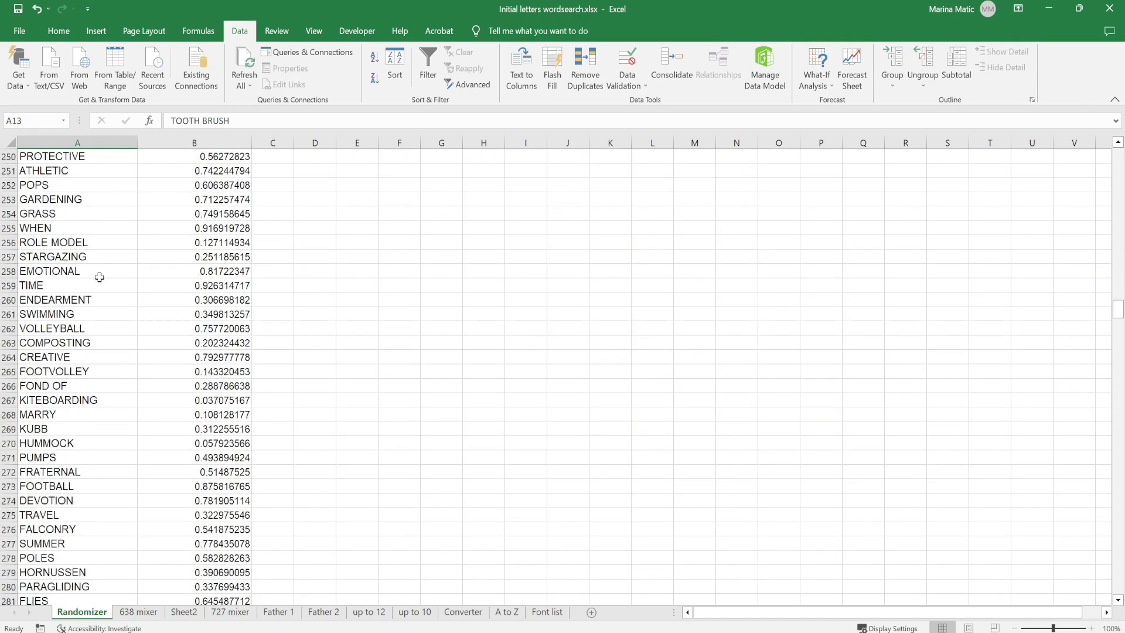
pyautogui.click(57, 314)
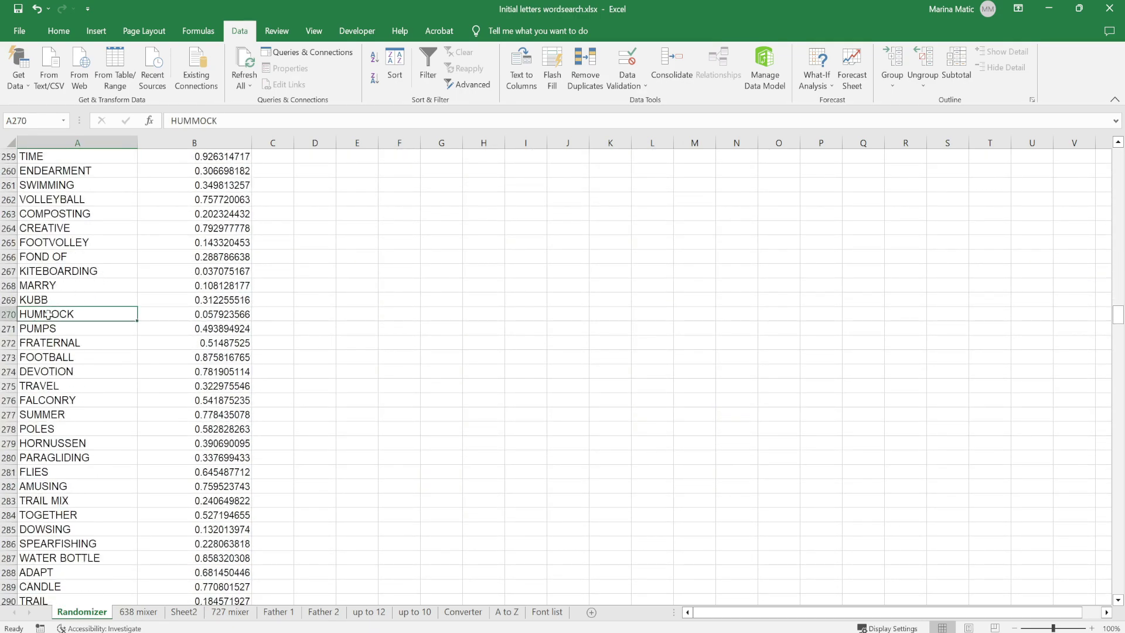
pyautogui.moveTo(169, 329); pyautogui.dragTo(184, 577)
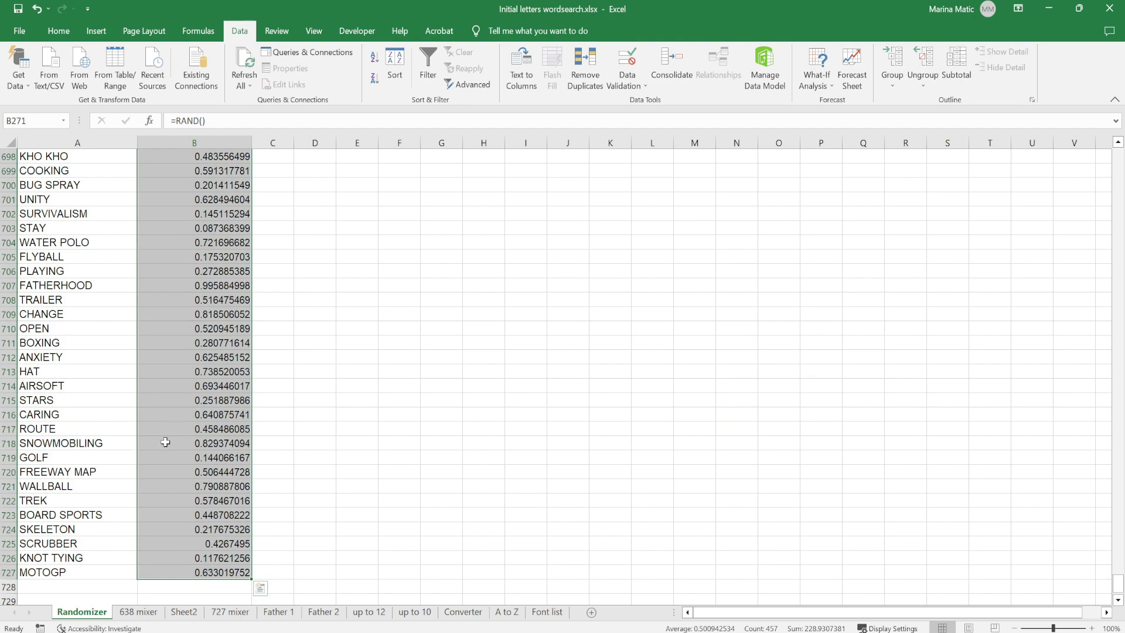
pyautogui.scroll(7, 185, 324)
pyautogui.scroll(20, 184, 324)
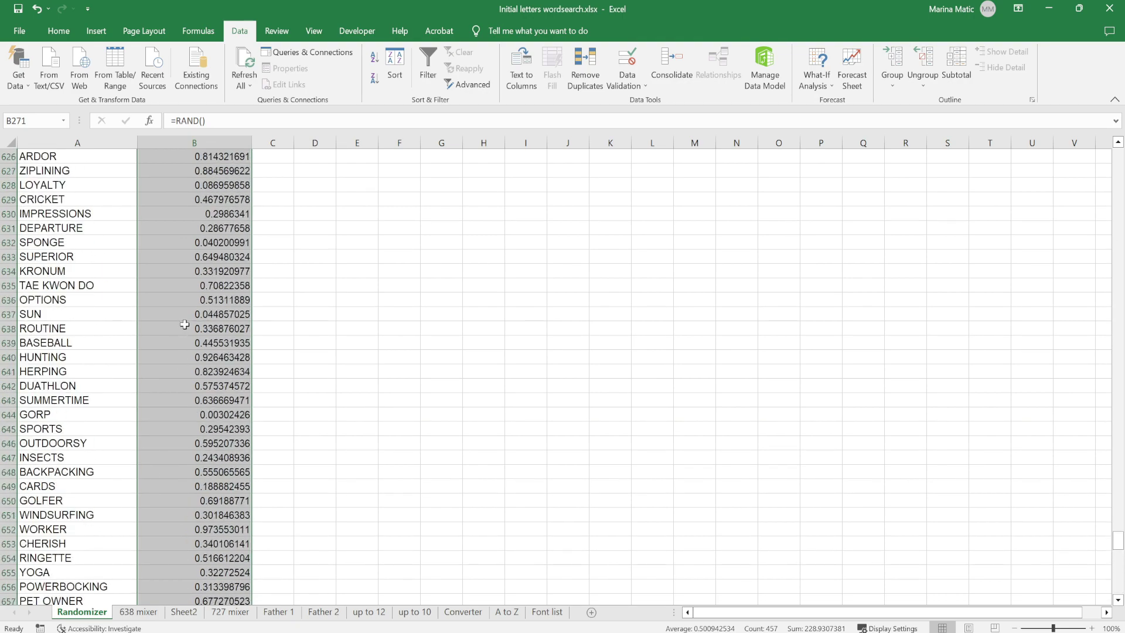
pyautogui.scroll(20, 184, 324)
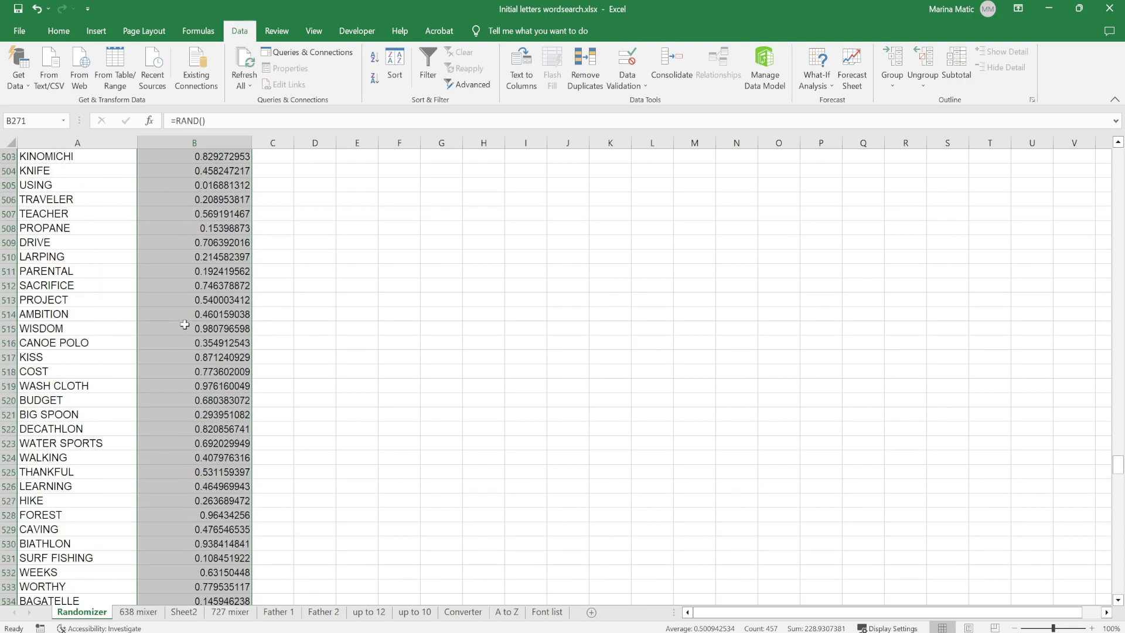
pyautogui.scroll(-20, 184, 324)
pyautogui.scroll(-20, 185, 324)
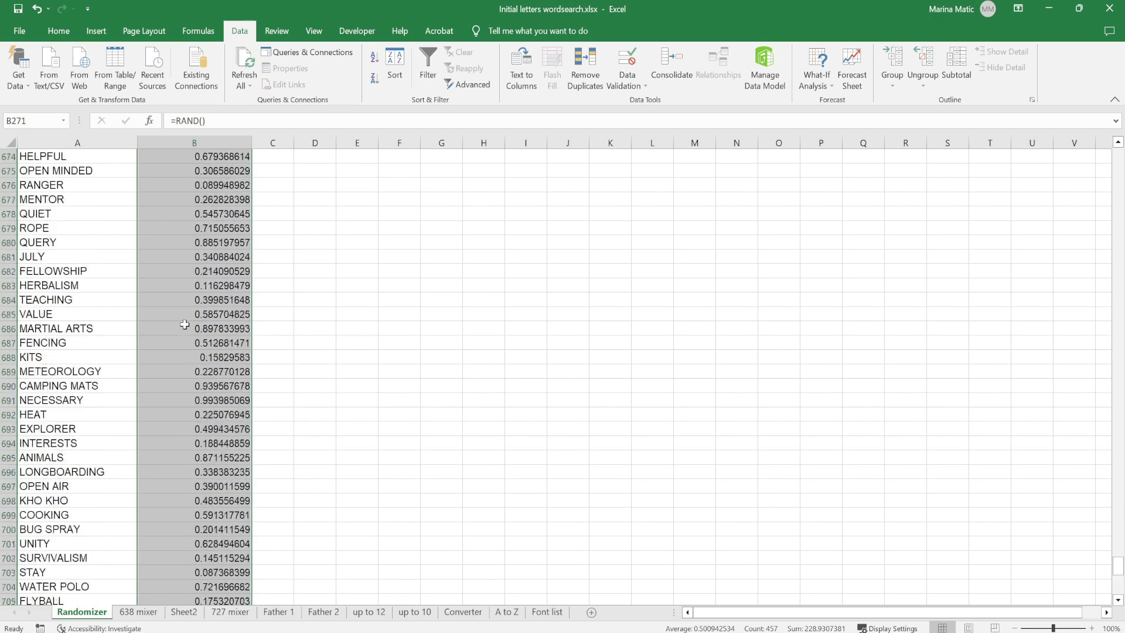
pyautogui.scroll(8, 184, 337)
# - Check that the words and random numbers both end at row 727, looking for surplus formulas in B728:B738
pyautogui.click(91, 230)
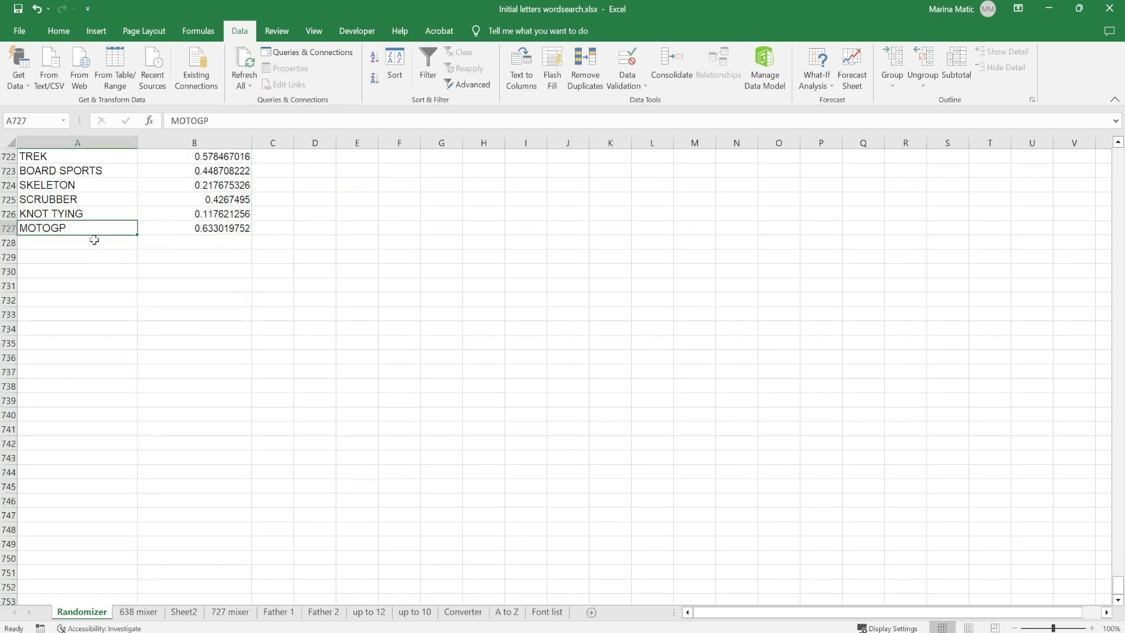
pyautogui.click(96, 240)
pyautogui.click(174, 241)
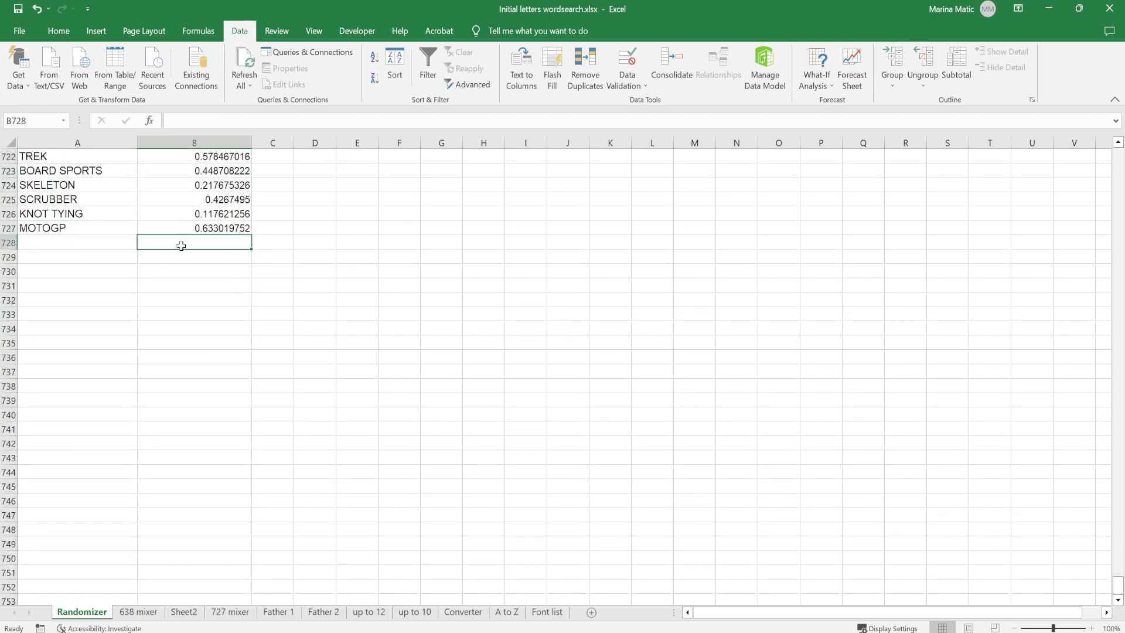
pyautogui.moveTo(181, 246); pyautogui.dragTo(174, 380)
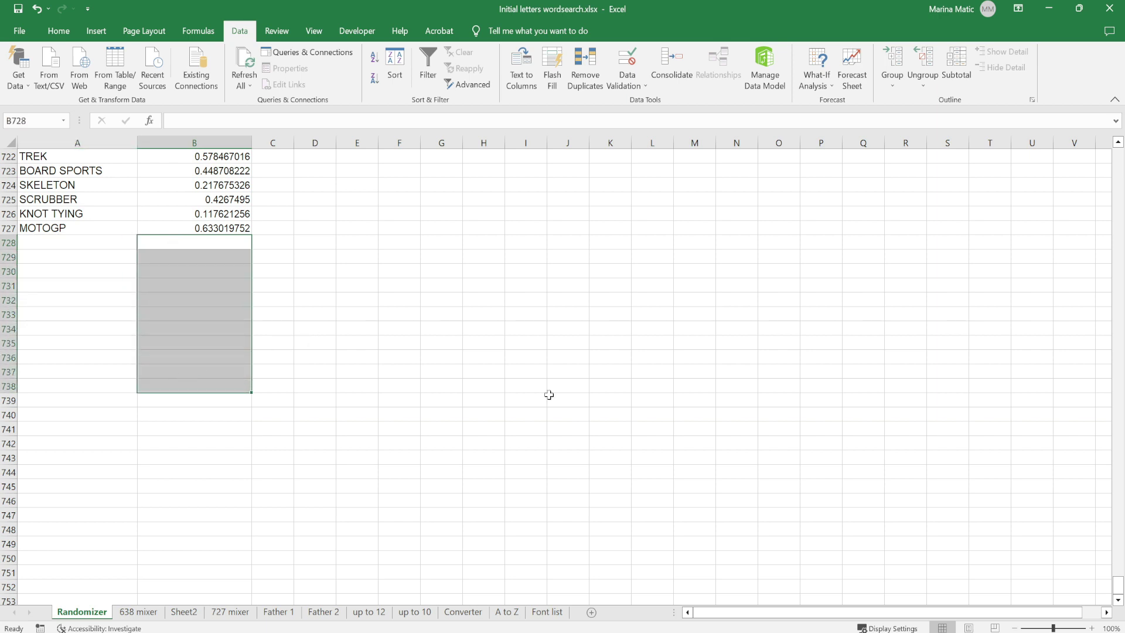
pyautogui.moveTo(1110, 582); pyautogui.dragTo(1116, 151)
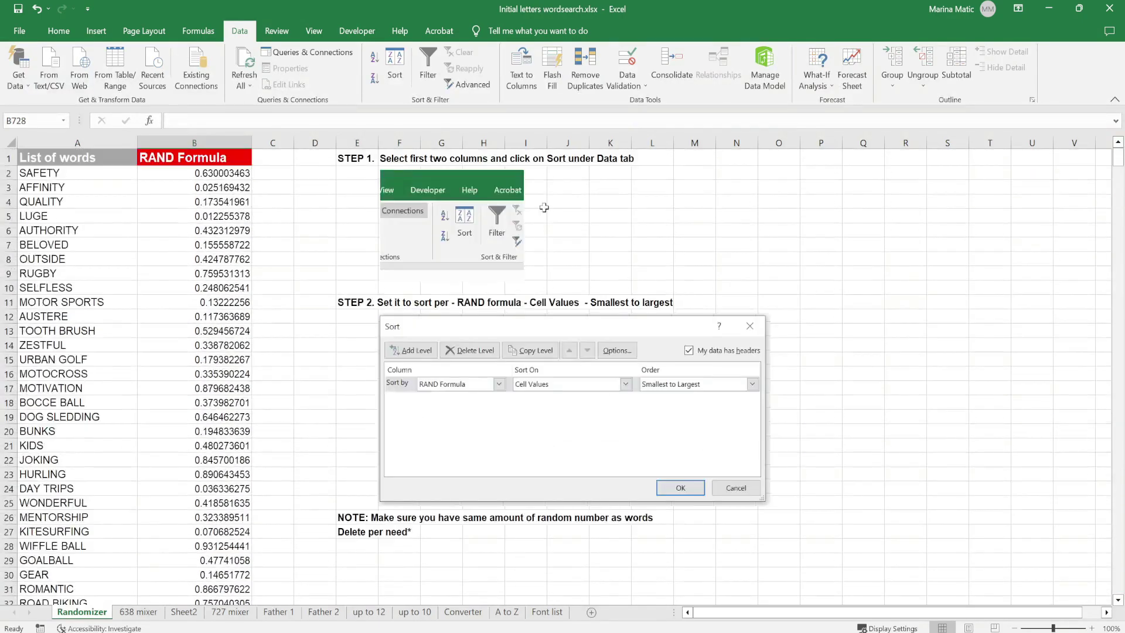
# - Highlight the shuffled words from A2 and switch to the BP Puzzle Generator - Export csv Tool workbook to review its WORDSEARCH words and hints
pyautogui.moveTo(76, 174); pyautogui.dragTo(76, 561)
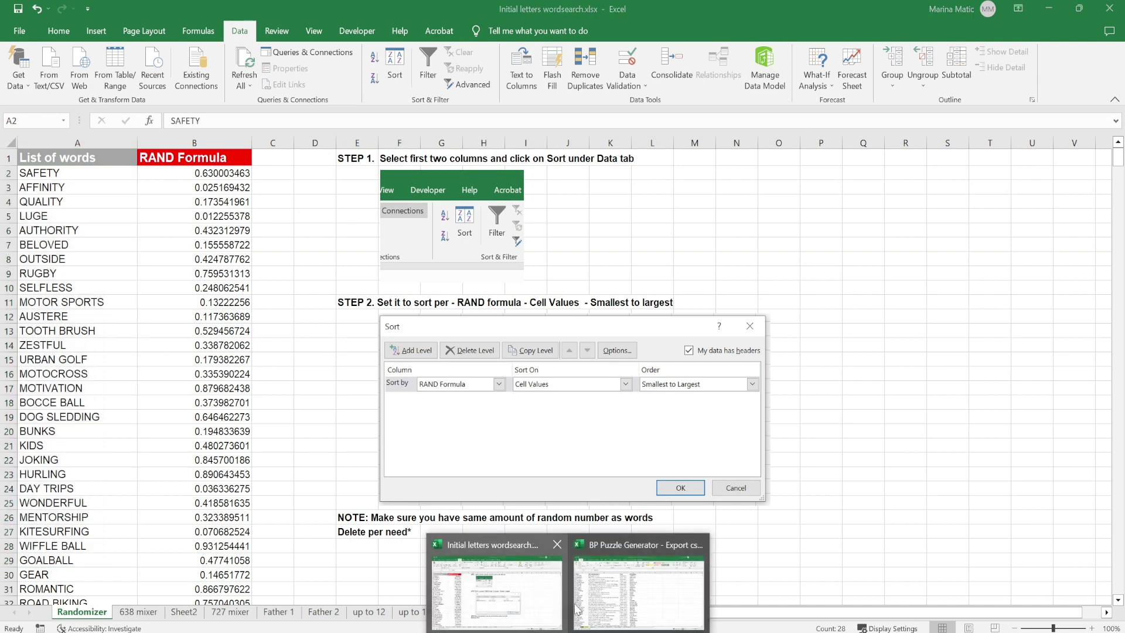
pyautogui.click(498, 583)
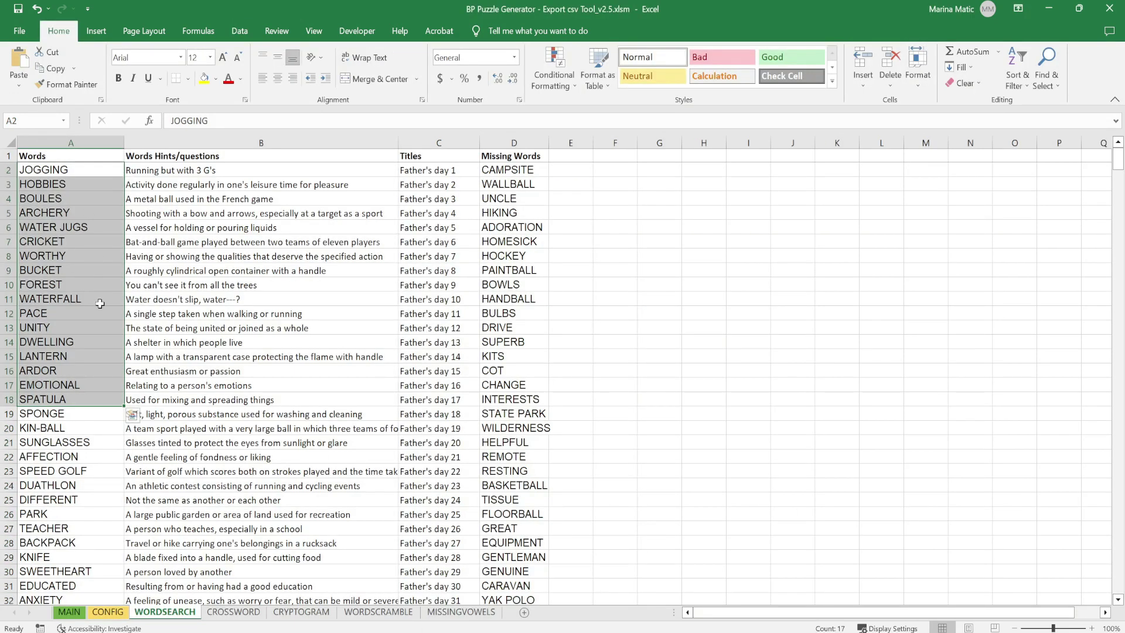
pyautogui.click(202, 245)
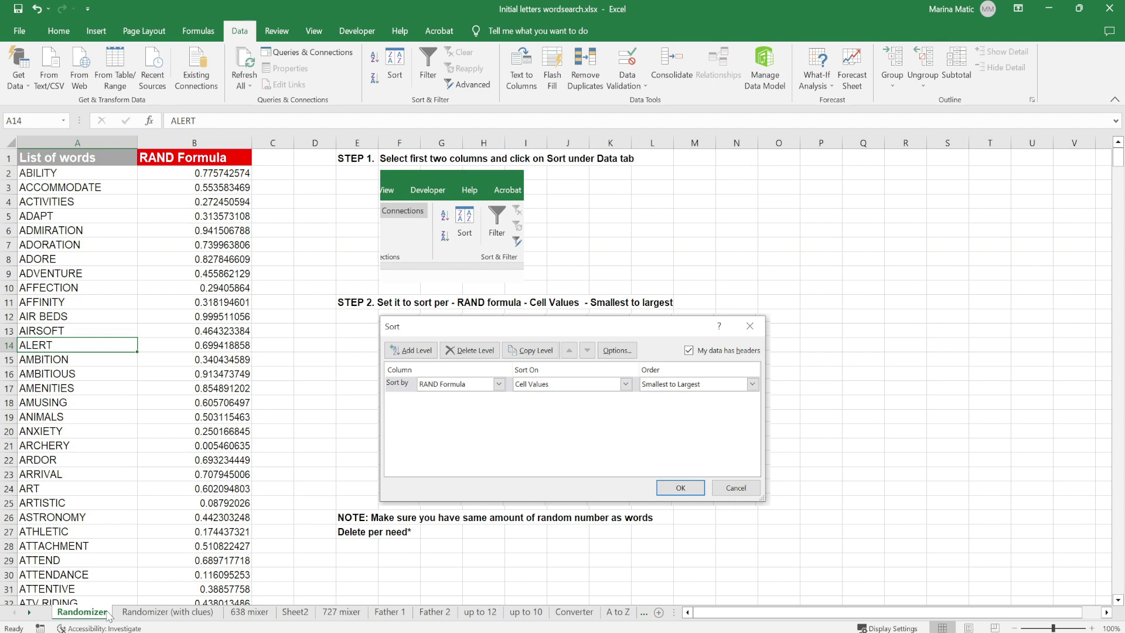
# - On the Randomizer (with clues) sheet, review the first word and its clue, and select columns A through C
pyautogui.click(128, 612)
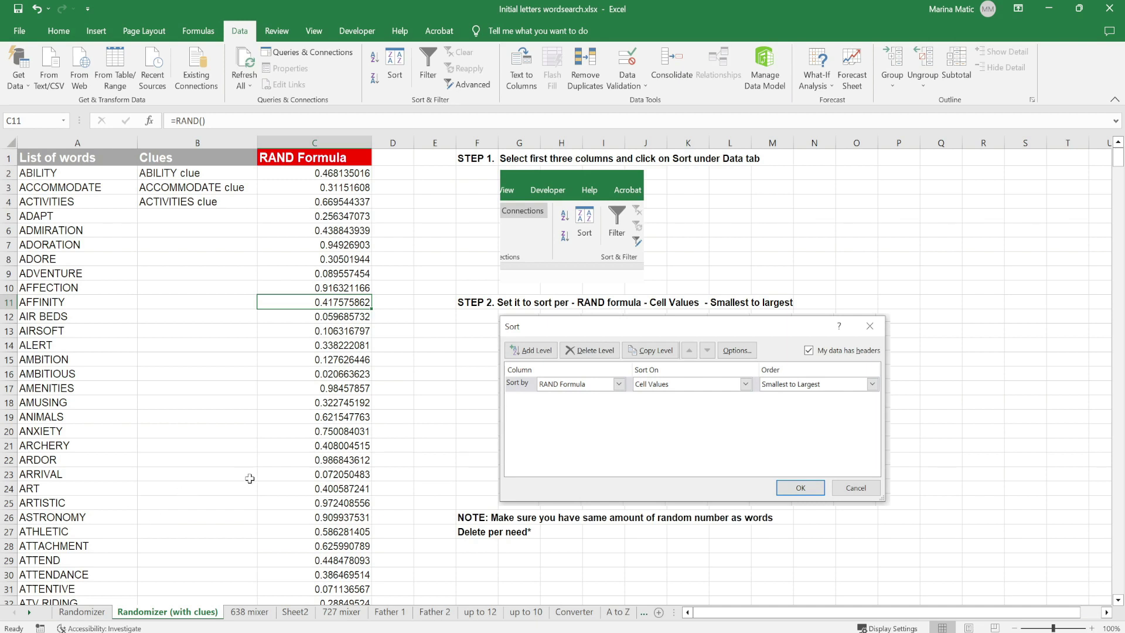
pyautogui.click(110, 174)
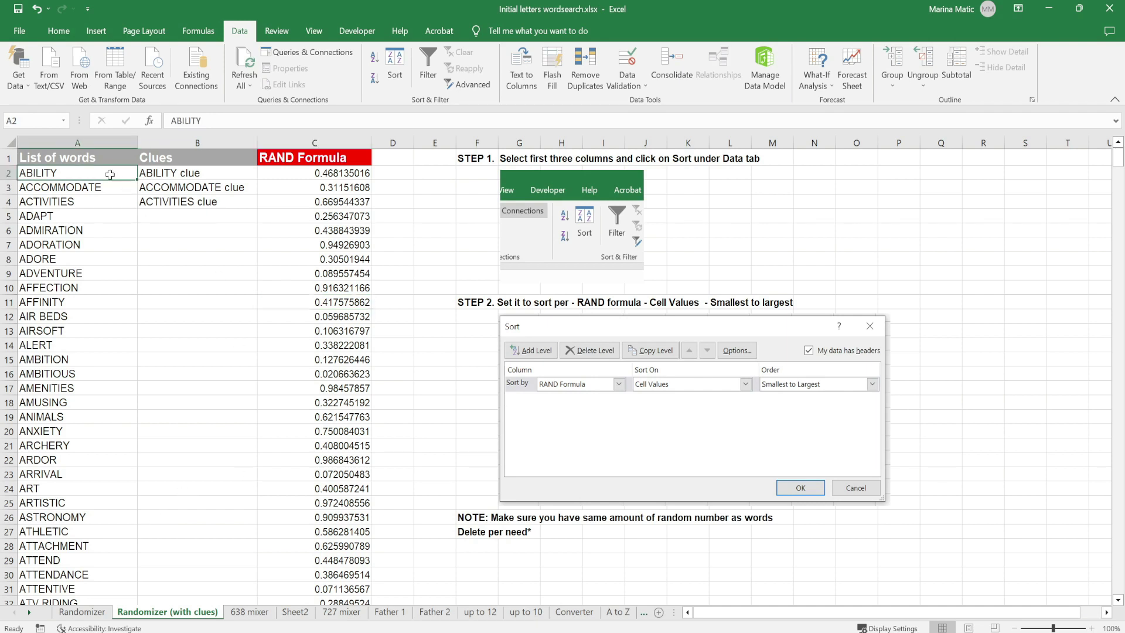
pyautogui.click(194, 174)
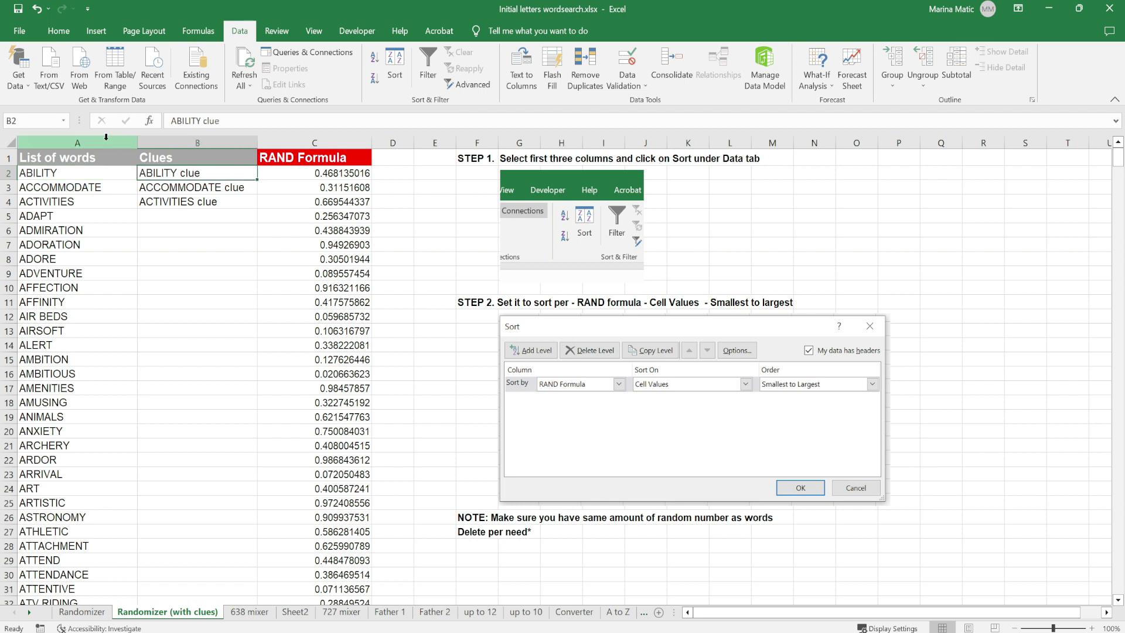
pyautogui.moveTo(105, 138); pyautogui.dragTo(295, 147)
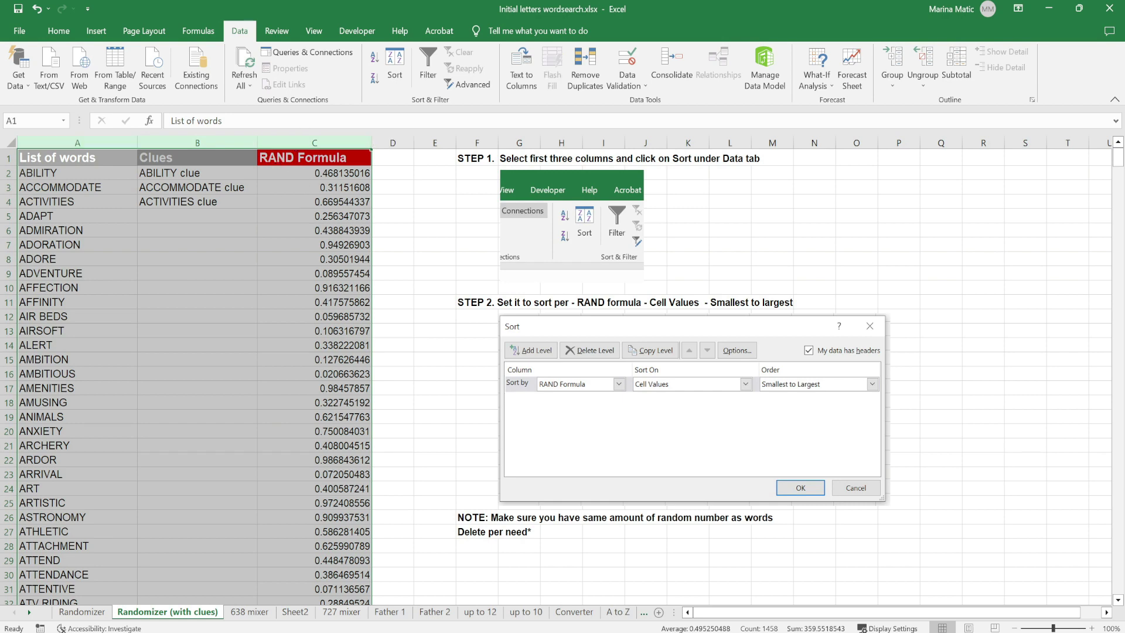
# - Sort the words, clues and random numbers by RAND Formula, on cell values from smallest to largest
pyautogui.click(389, 65)
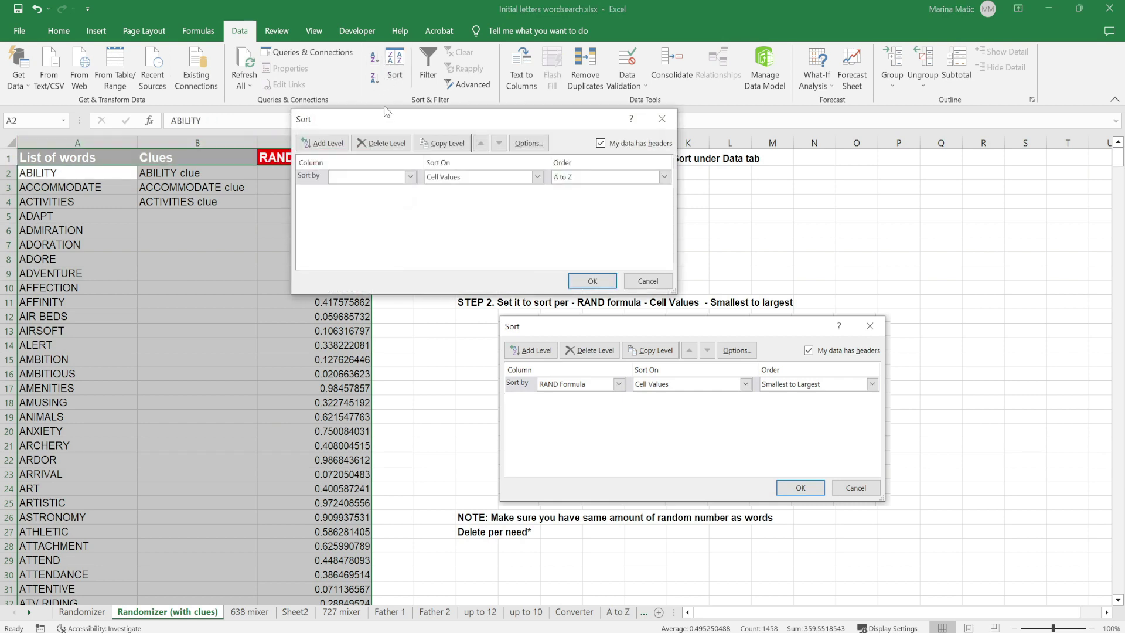
pyautogui.click(411, 176)
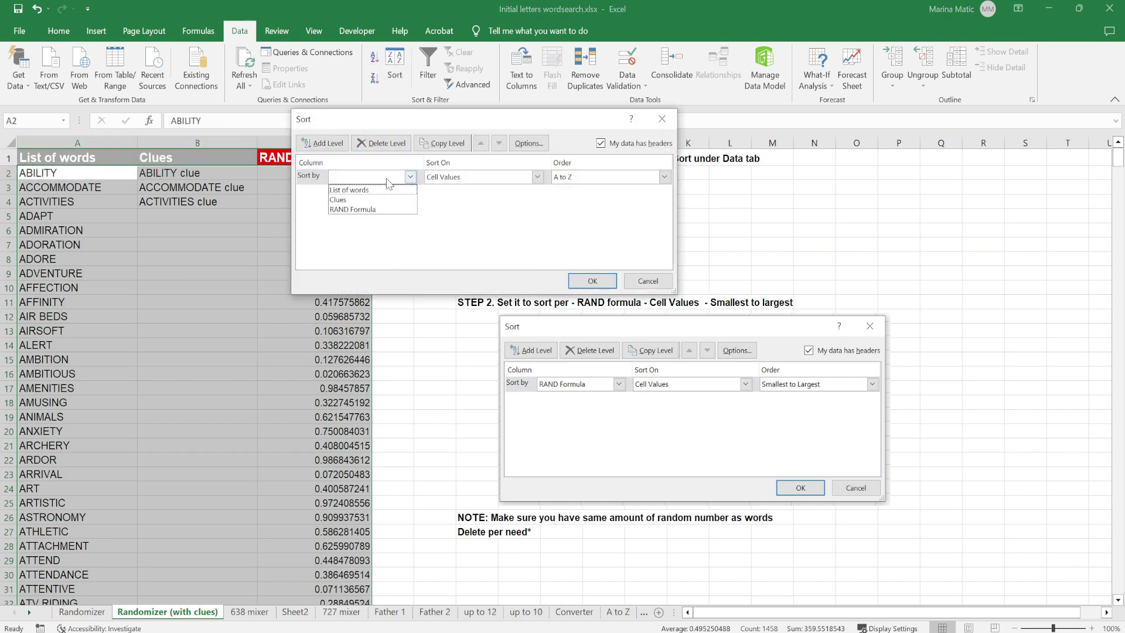
pyautogui.click(370, 212)
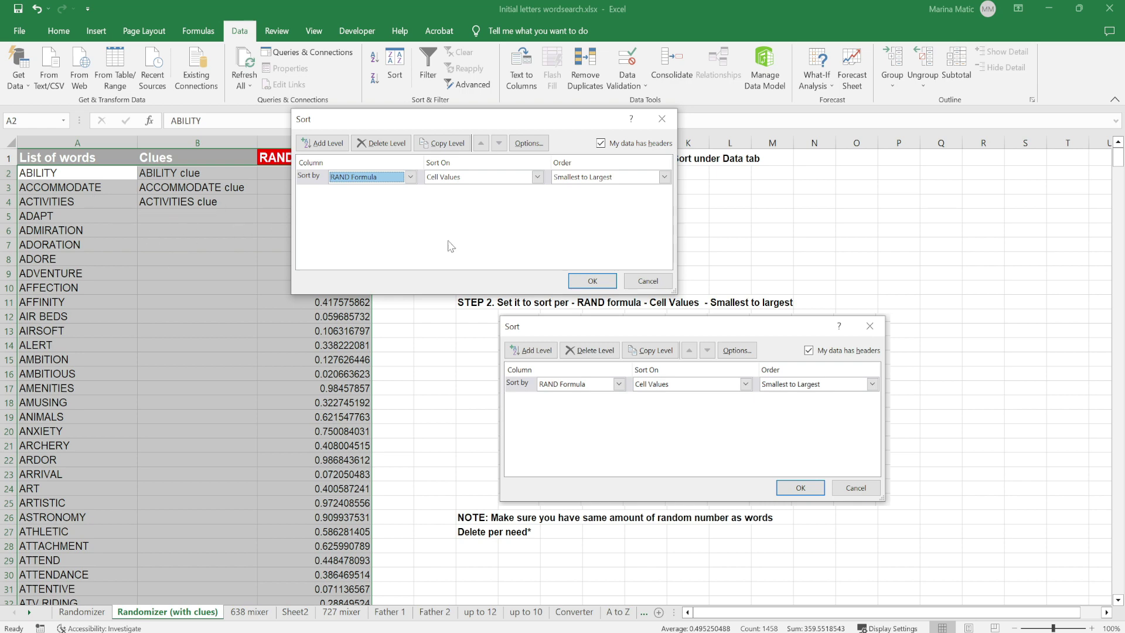
pyautogui.click(593, 281)
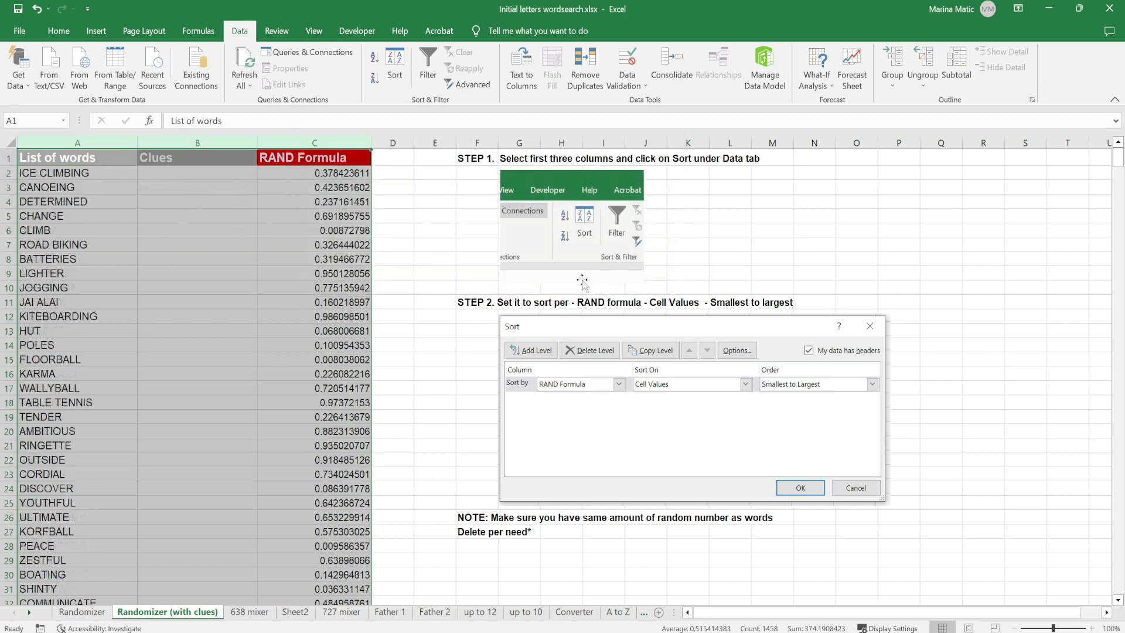
# - Look down the shuffled list for ACCOMMODATE and check that its clue is still paired with the word
pyautogui.scroll(-18, 206, 318)
pyautogui.scroll(-20, 206, 319)
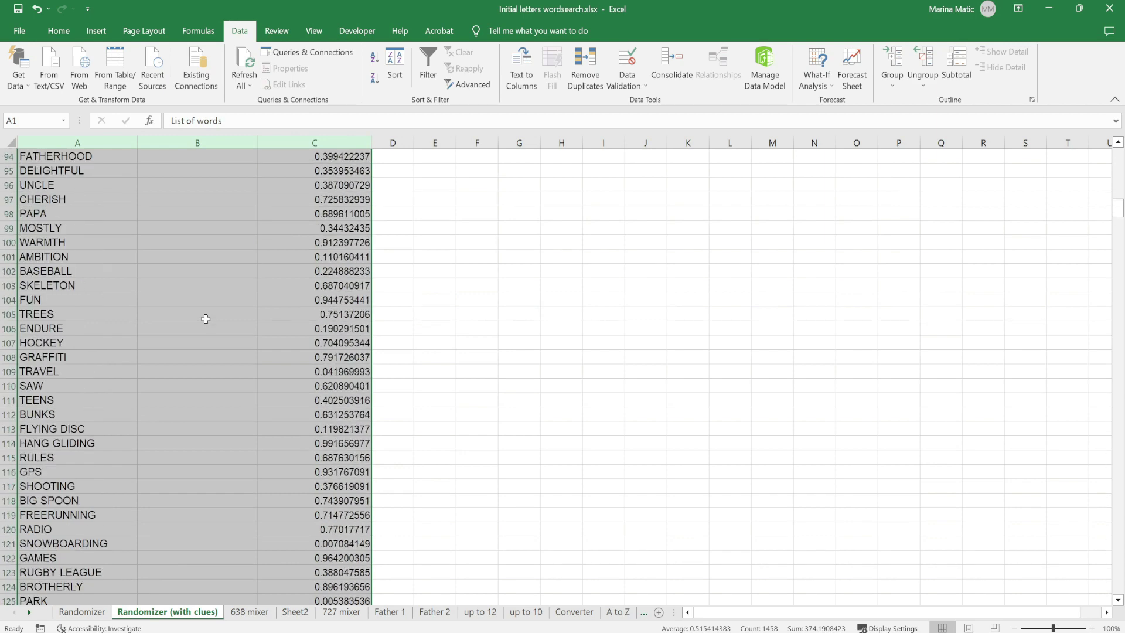
pyautogui.scroll(10, 205, 318)
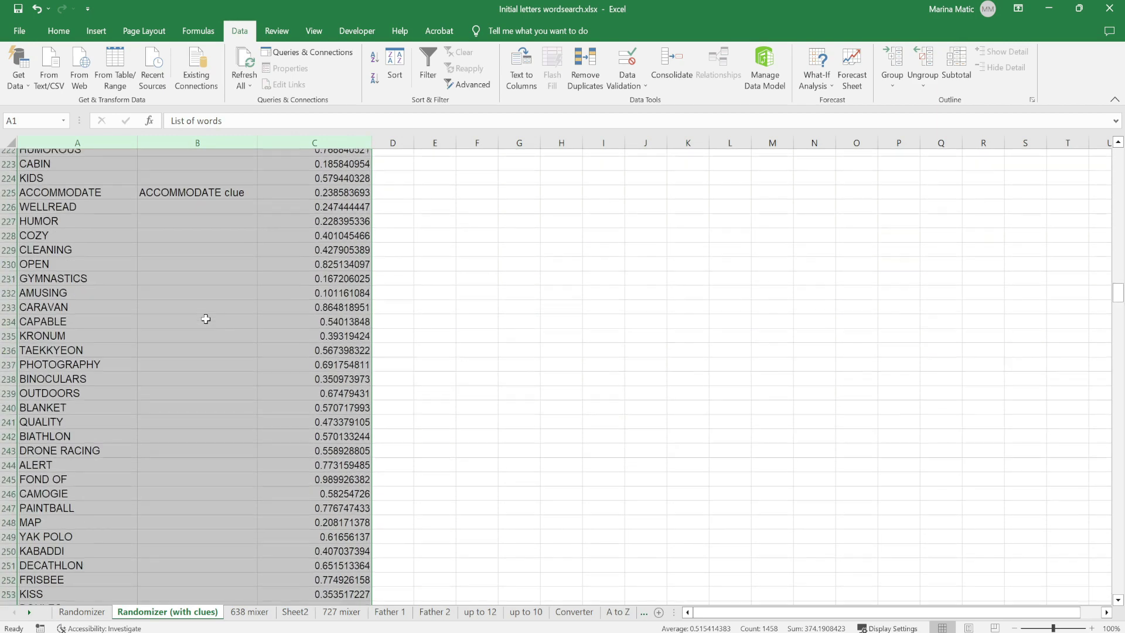
pyautogui.click(88, 310)
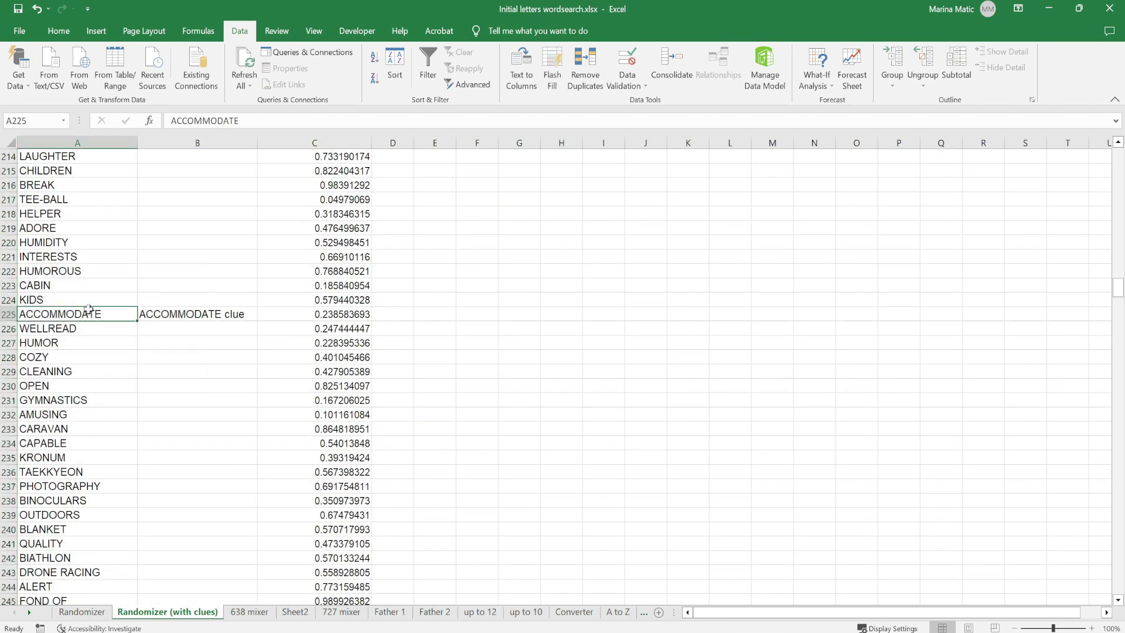
pyautogui.click(170, 315)
pyautogui.click(113, 315)
pyautogui.press('Right')
pyautogui.press('Left')
pyautogui.moveTo(109, 223); pyautogui.dragTo(170, 478)
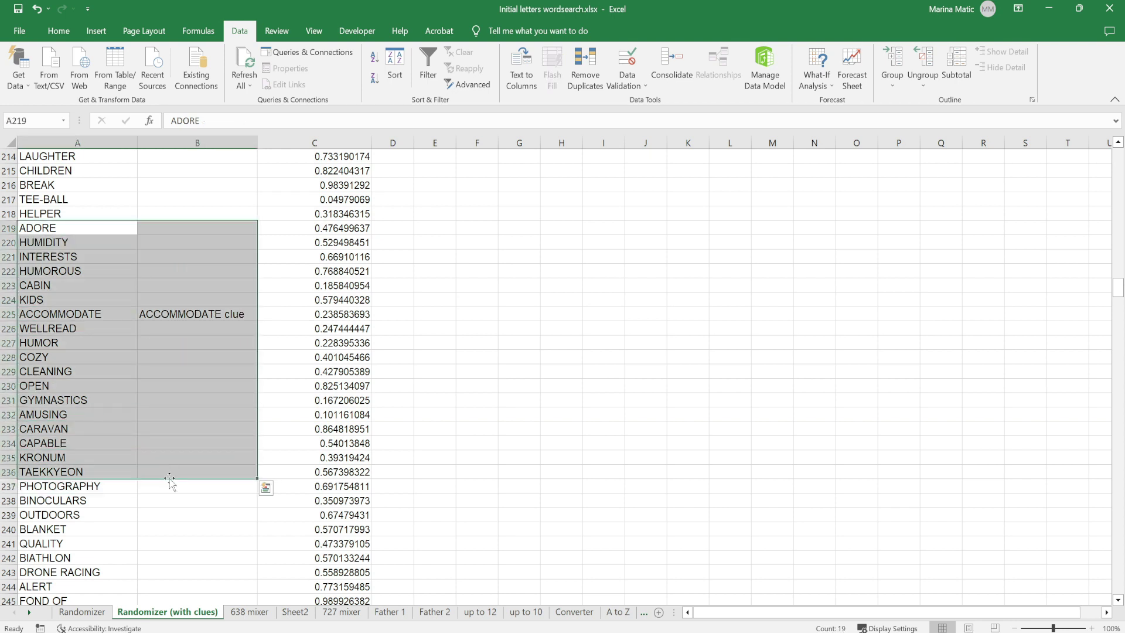
pyautogui.click(170, 433)
# - Undo the random sort of the words and clues
pyautogui.click(39, 8)
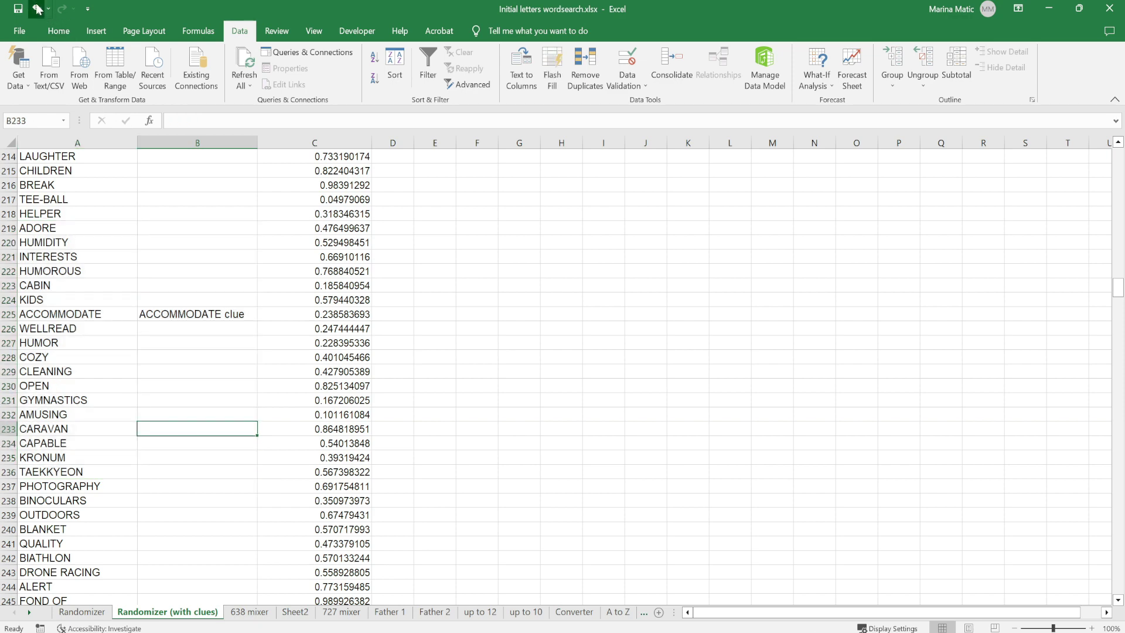
pyautogui.click(38, 8)
pyautogui.click(39, 9)
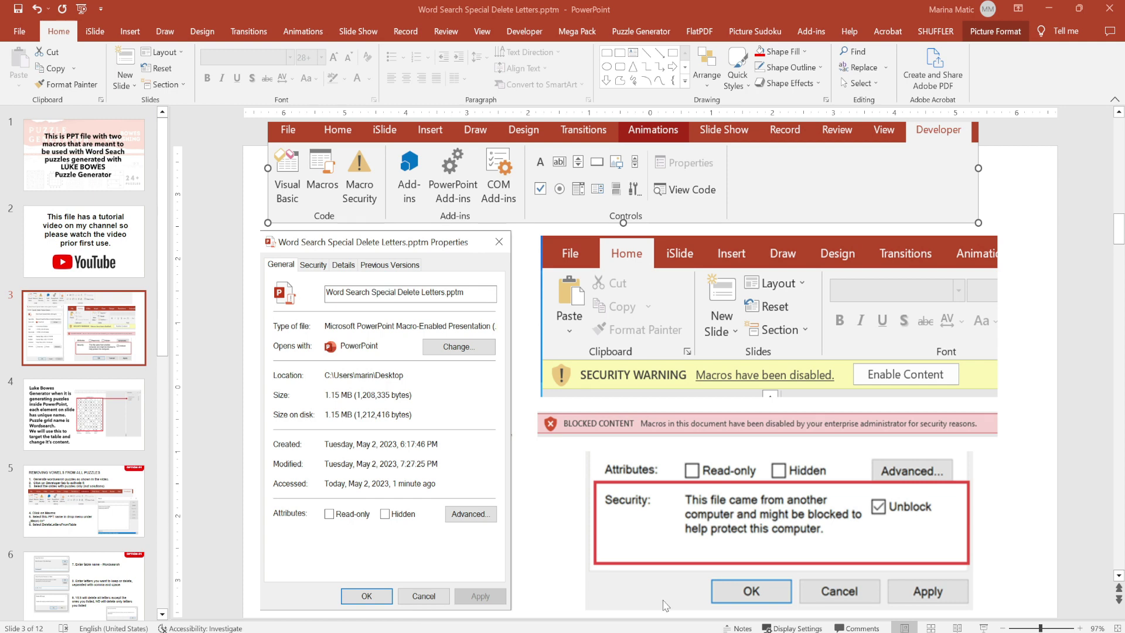
# - Switch to the Fathers Day 1.pptm presentation in PowerPoint and enable its macro content
pyautogui.click(691, 601)
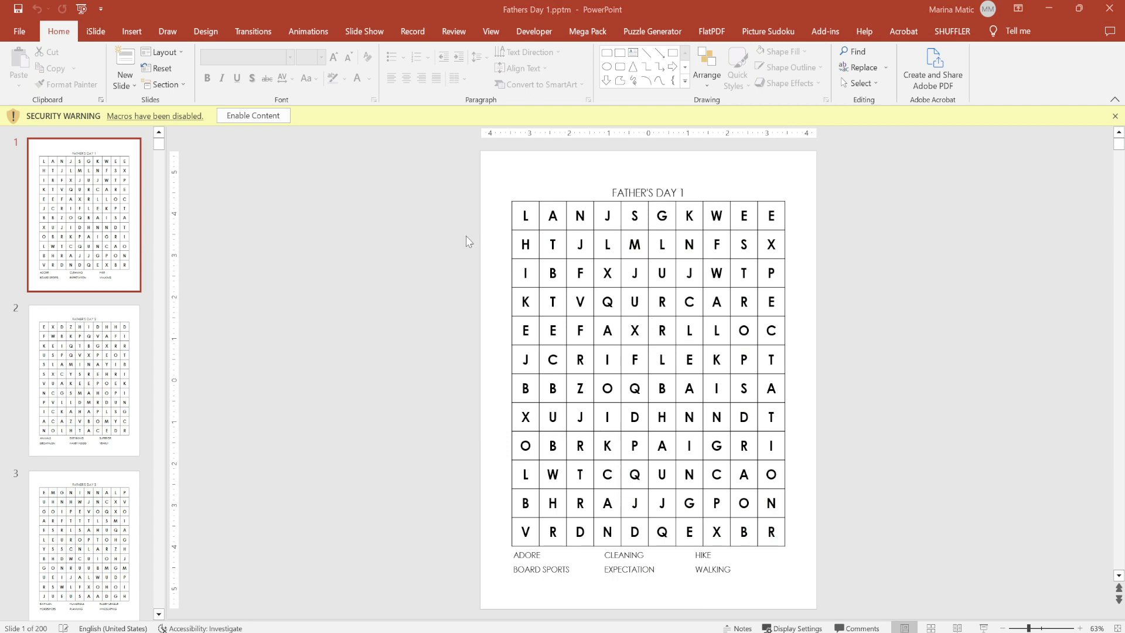
pyautogui.click(265, 118)
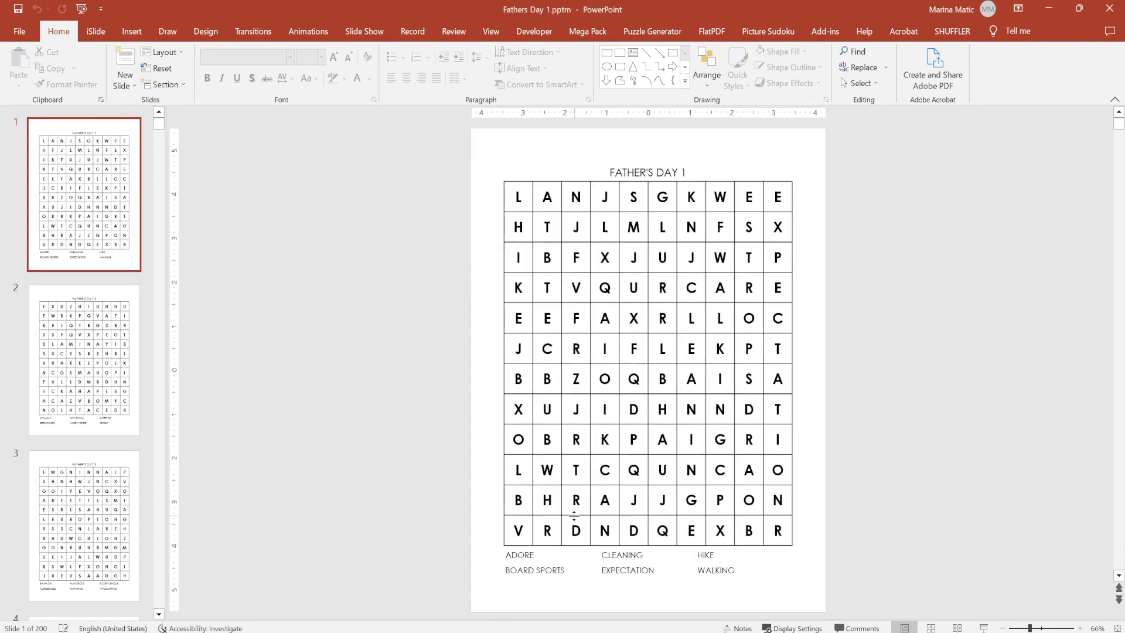
# - Switch to Word Search Special Delete Letters.pptm to review the slide about unblocking the file and enabling macros
pyautogui.click(610, 611)
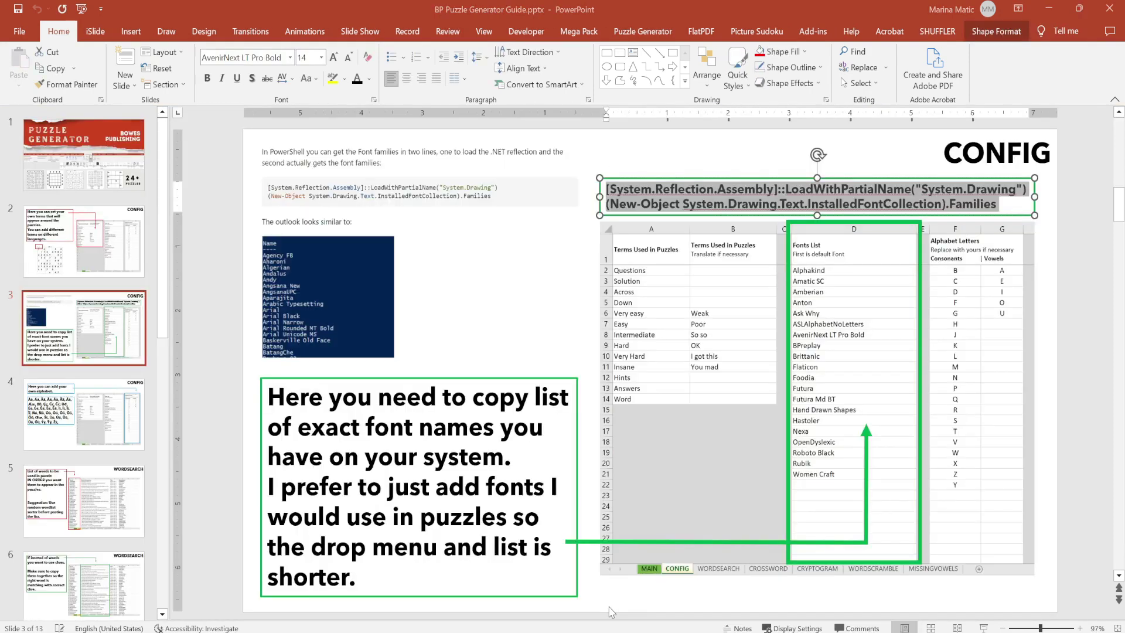
pyautogui.moveTo(612, 630)
pyautogui.click(437, 589)
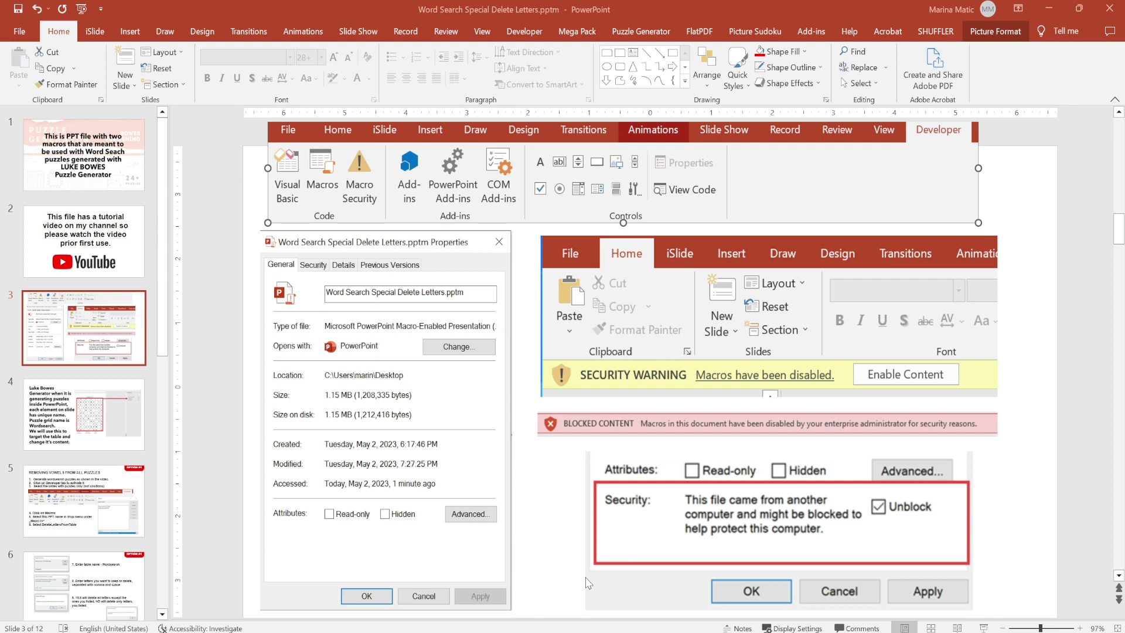
# - Return to Fathers Day 1.pptm and look through its first word search slides, ending on the first puzzle
pyautogui.moveTo(632, 632)
pyautogui.click(697, 603)
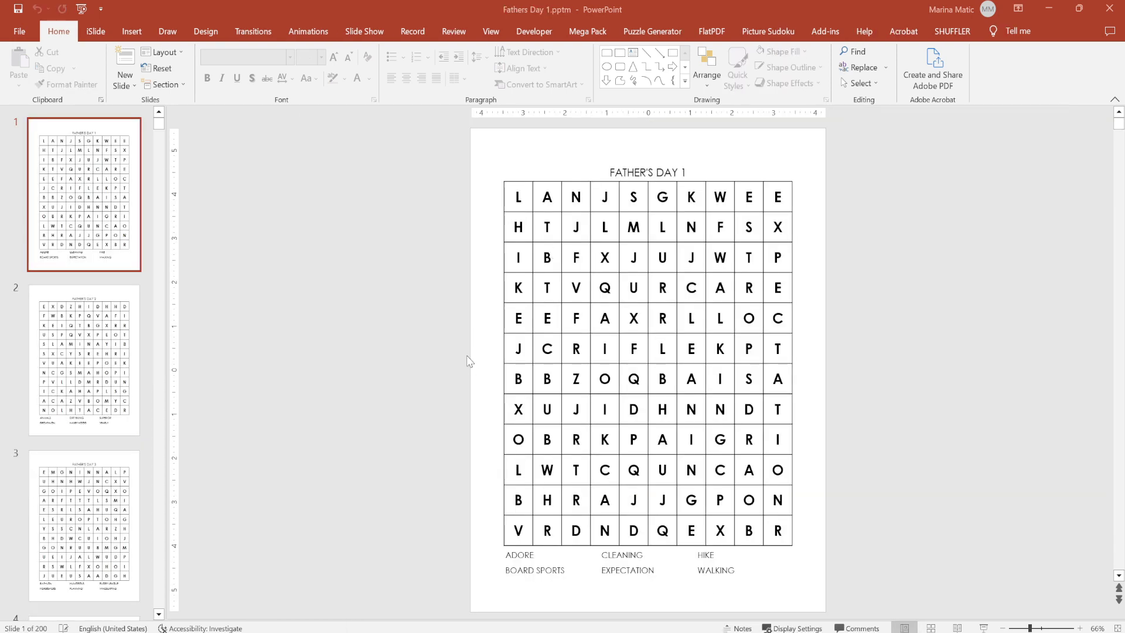
pyautogui.click(84, 360)
pyautogui.click(114, 498)
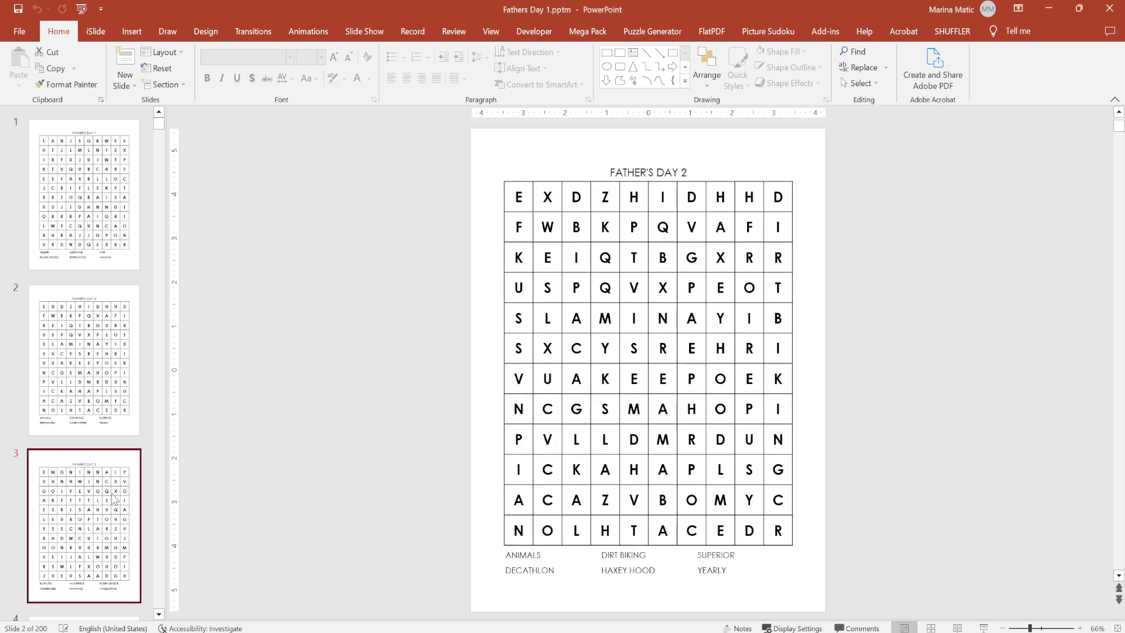
pyautogui.click(92, 201)
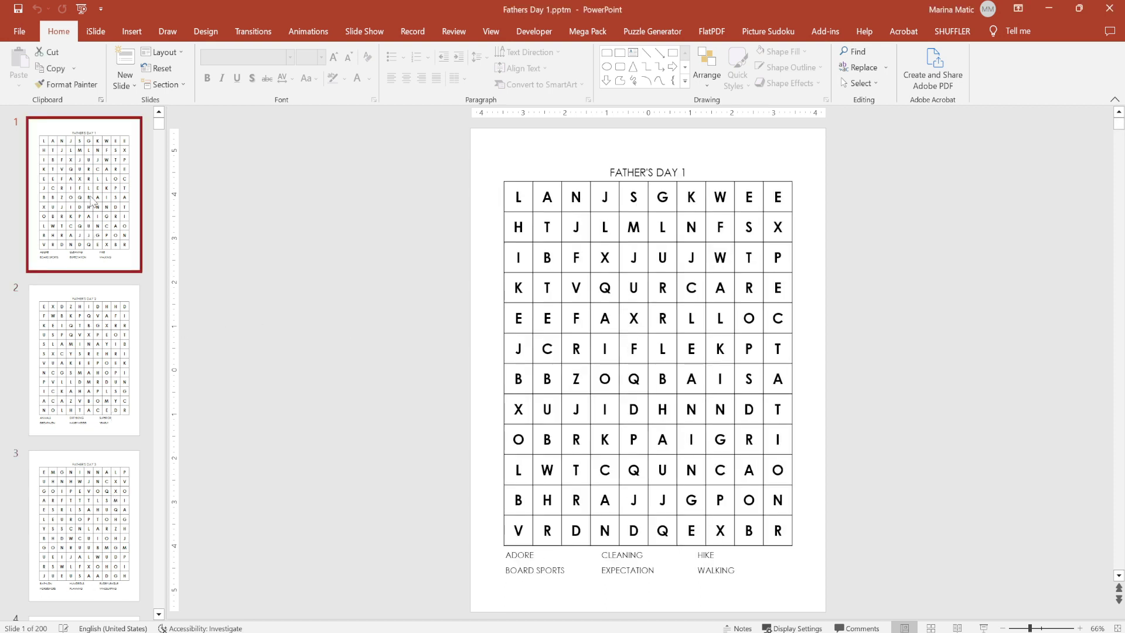
pyautogui.click(93, 336)
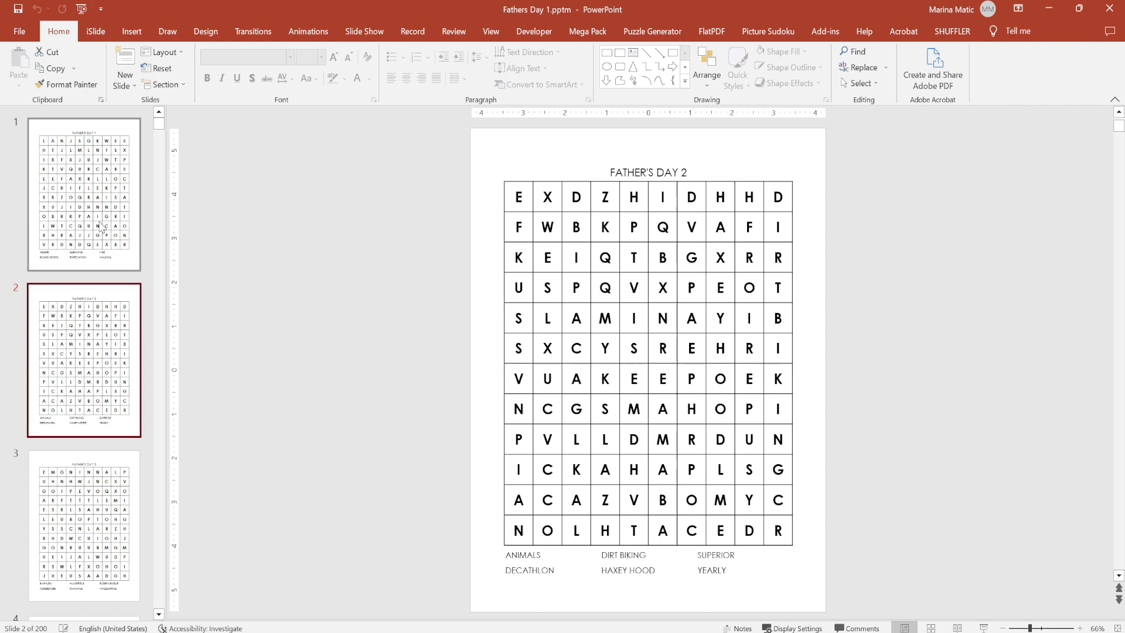
pyautogui.click(95, 338)
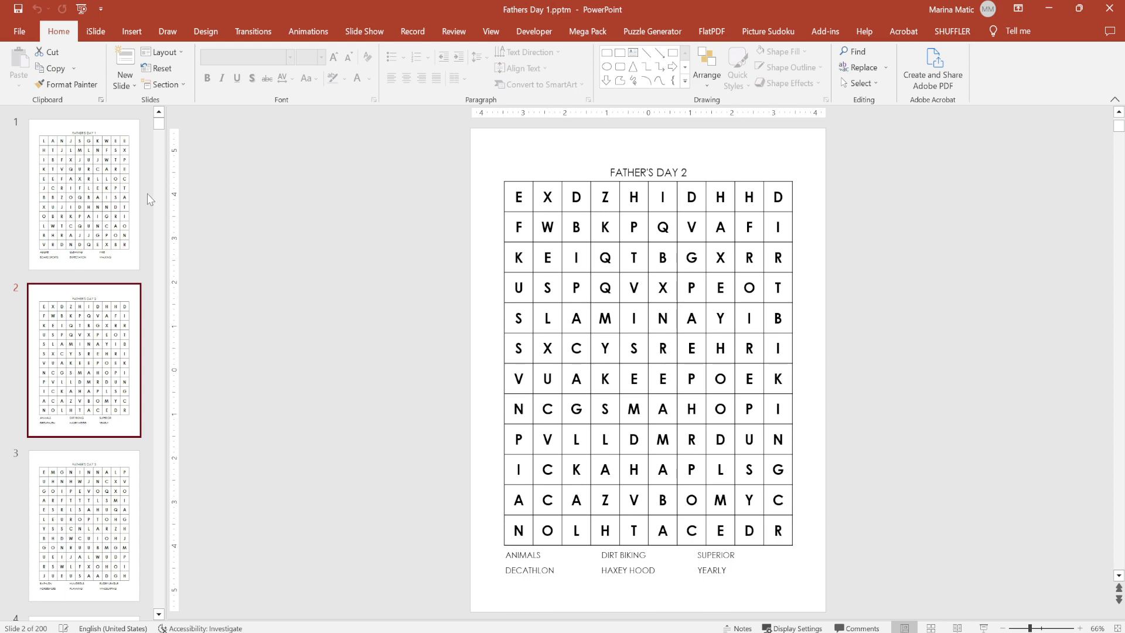
pyautogui.click(130, 202)
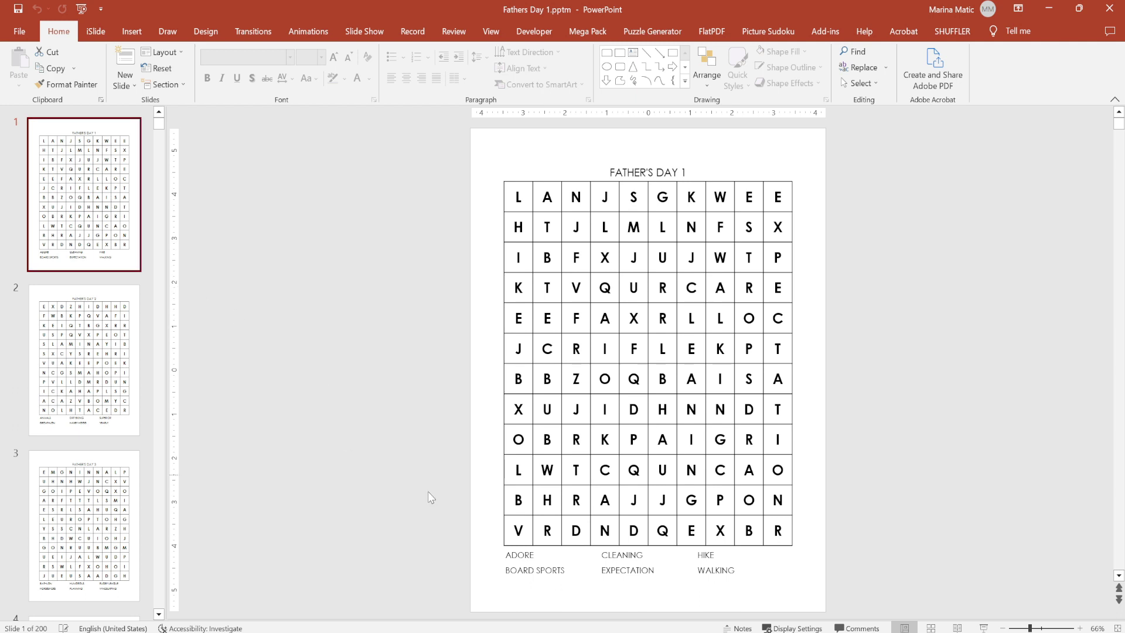
# - In Word Search Special Delete Letters.pptm, read slide 4 about the unique names of the generated puzzle elements
pyautogui.moveTo(636, 632)
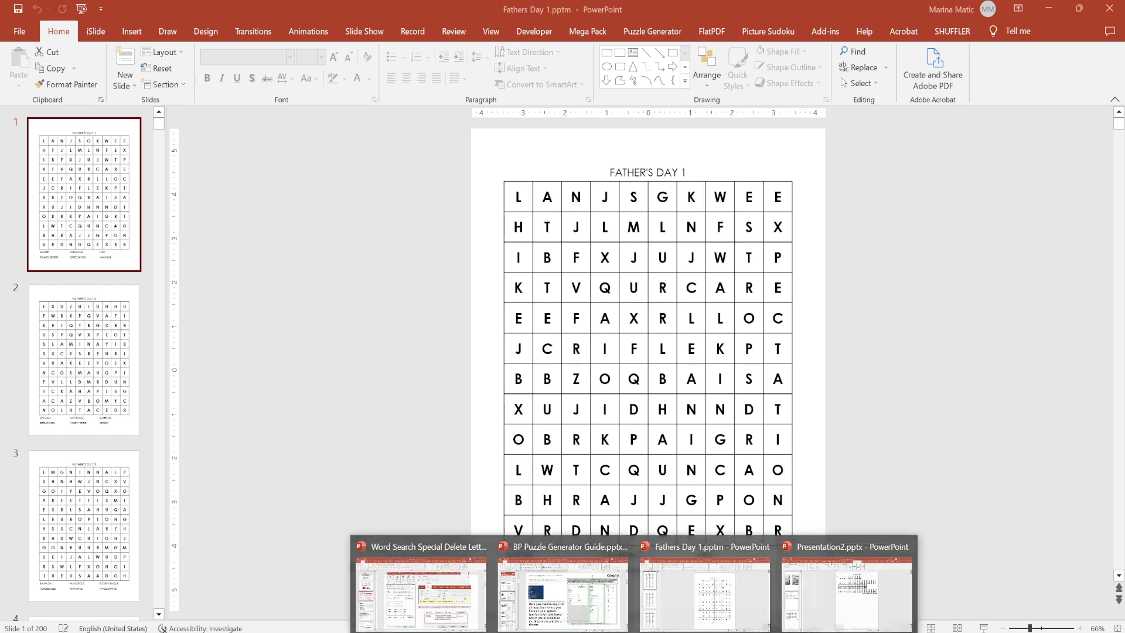
pyautogui.click(469, 597)
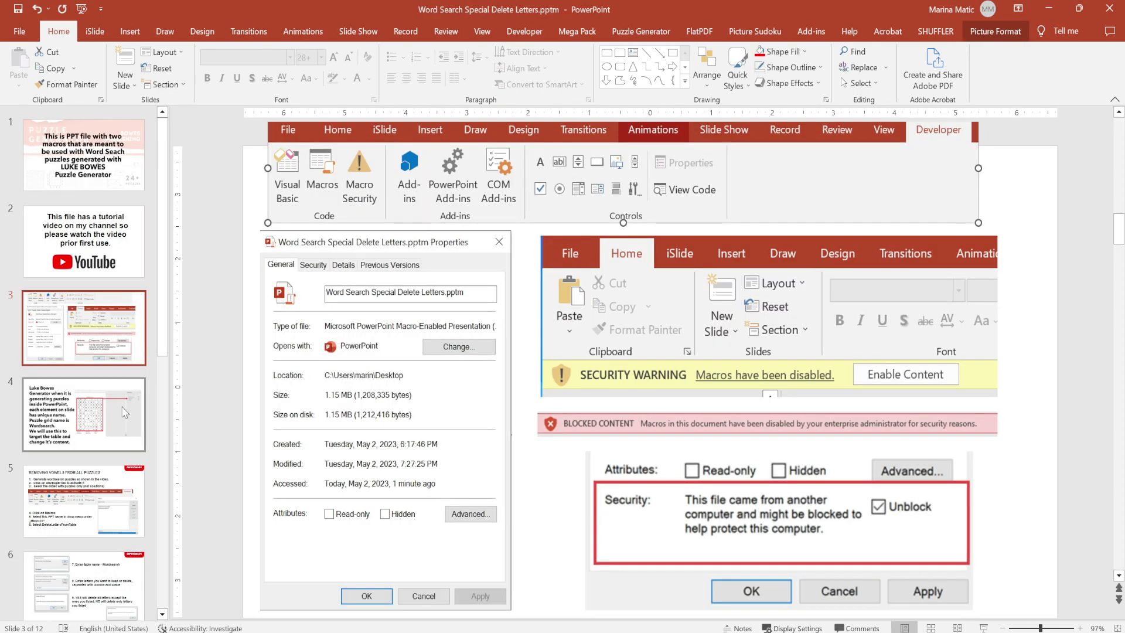
pyautogui.click(125, 414)
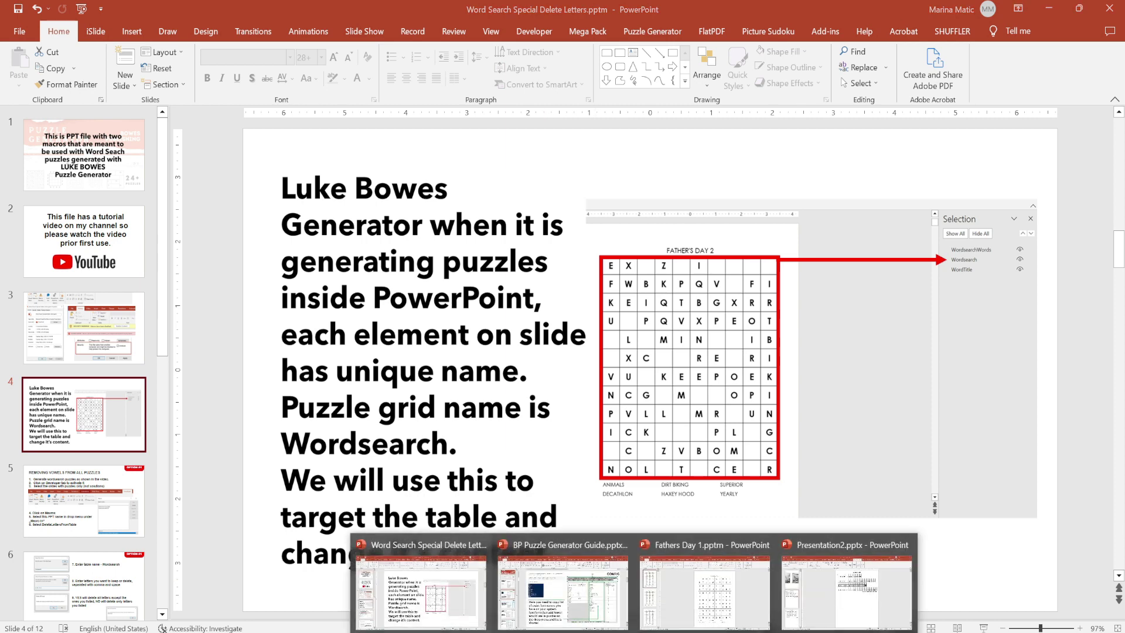
# - In Fathers Day 1.pptm, show the list of named slide objects using the iSlide Design Tools
pyautogui.click(697, 610)
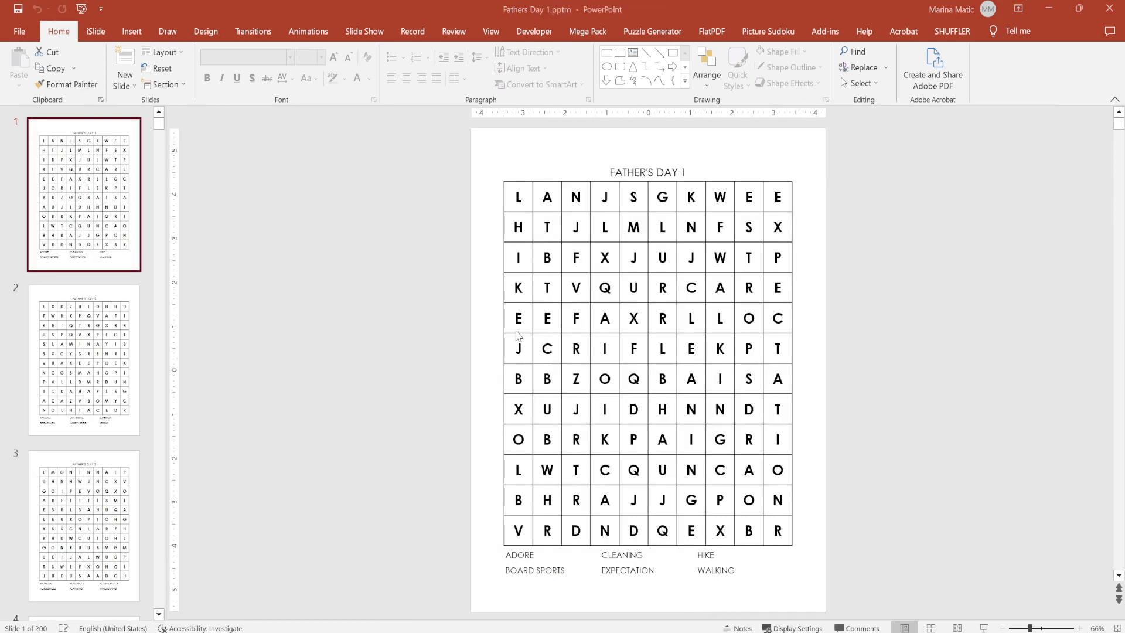
pyautogui.click(96, 31)
pyautogui.click(145, 61)
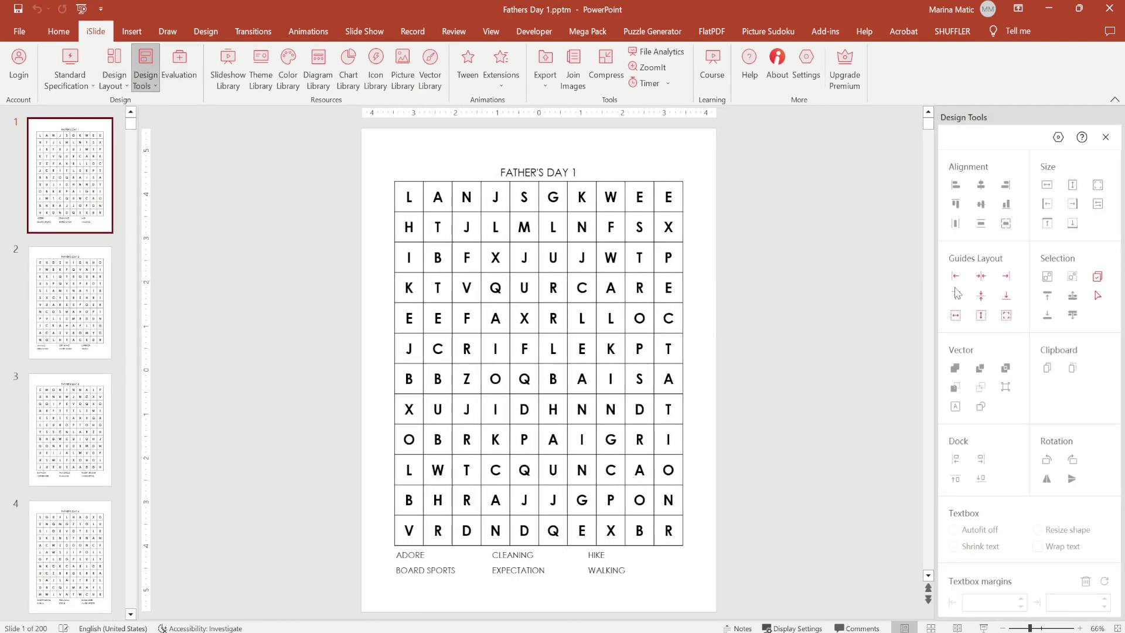
pyautogui.click(1096, 299)
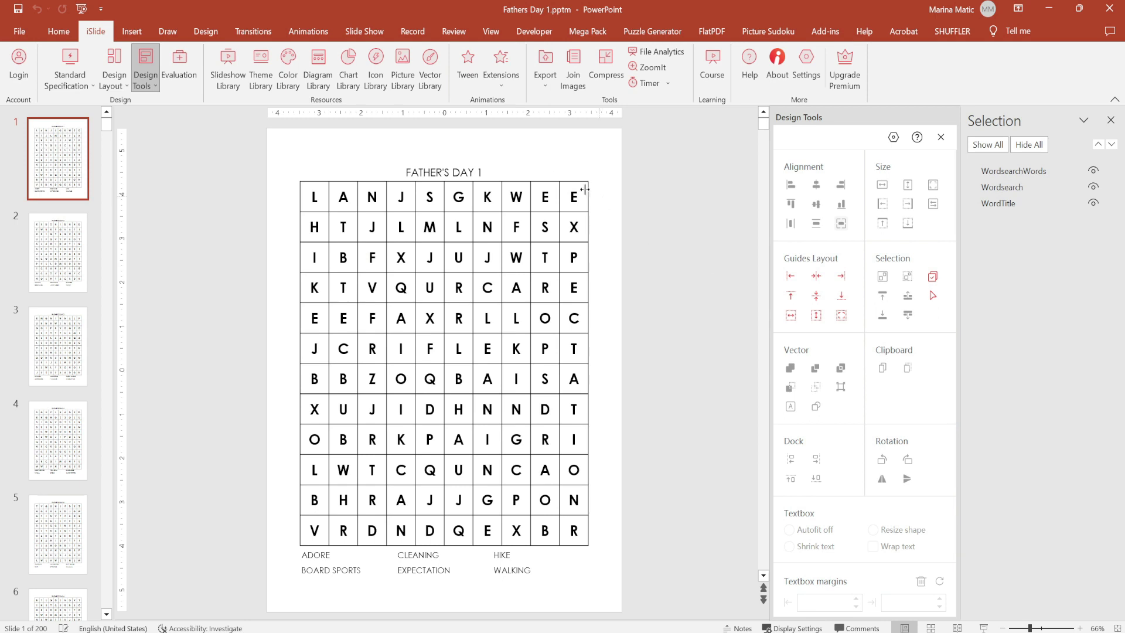
# - Select WordTitle and the Wordsearch grid on the first slide to match each object name with its element
pyautogui.click(999, 204)
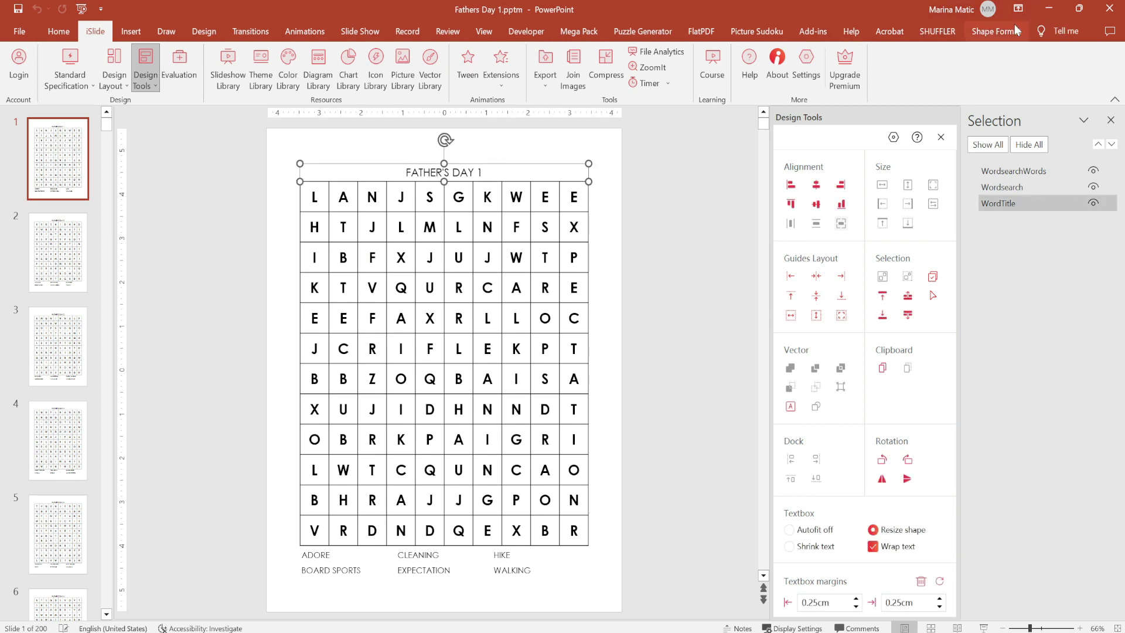
pyautogui.click(996, 31)
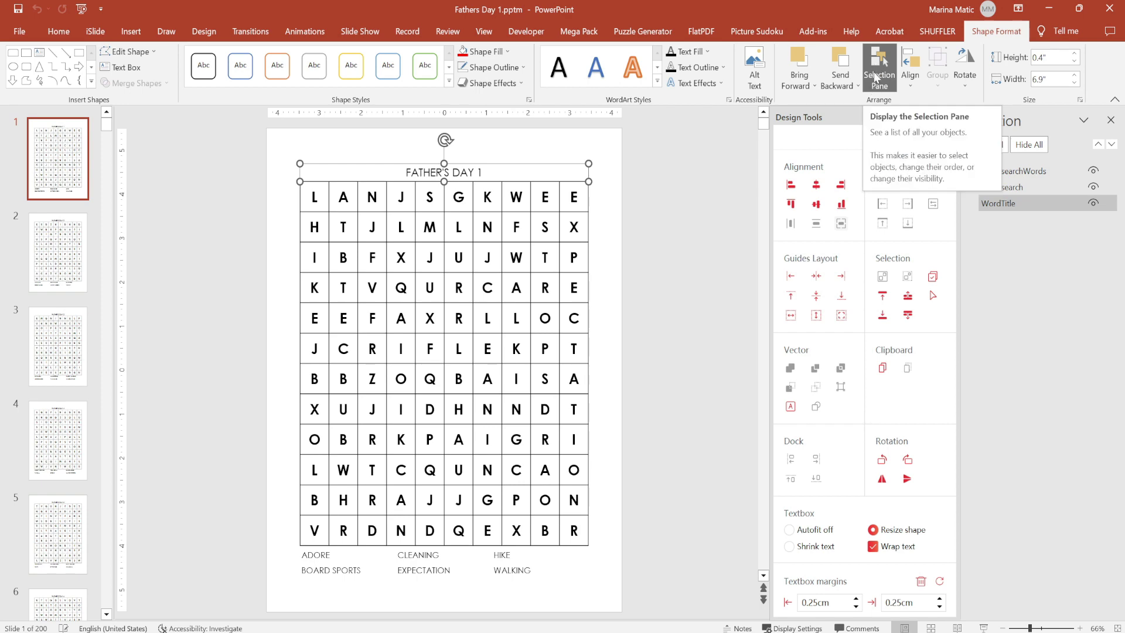
pyautogui.click(877, 78)
pyautogui.click(878, 78)
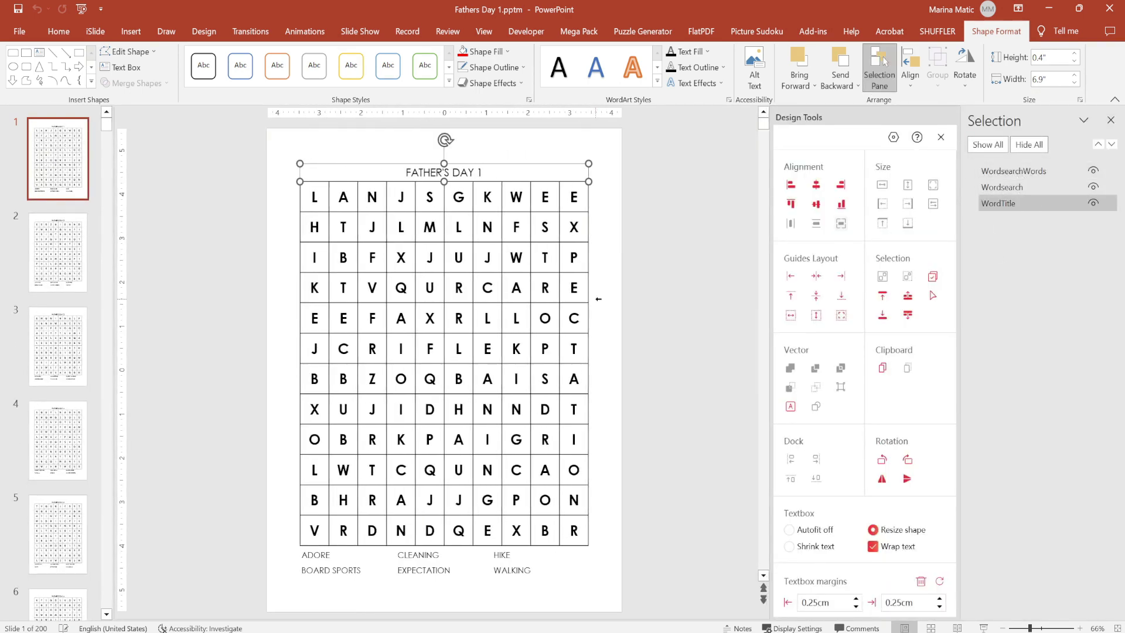
pyautogui.click(576, 287)
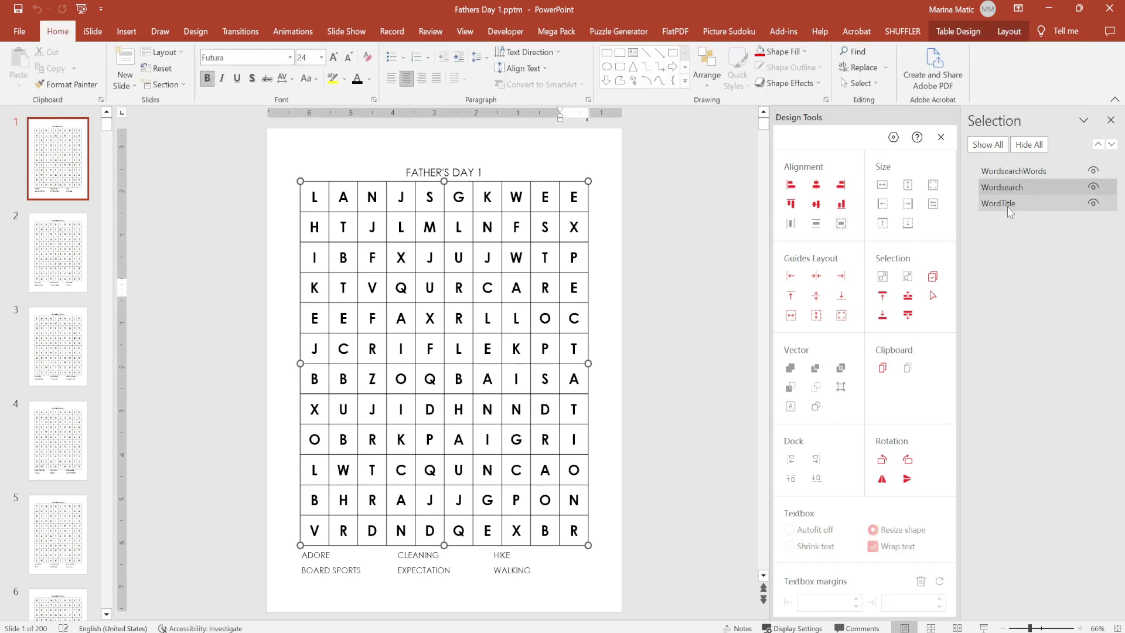
pyautogui.click(1008, 208)
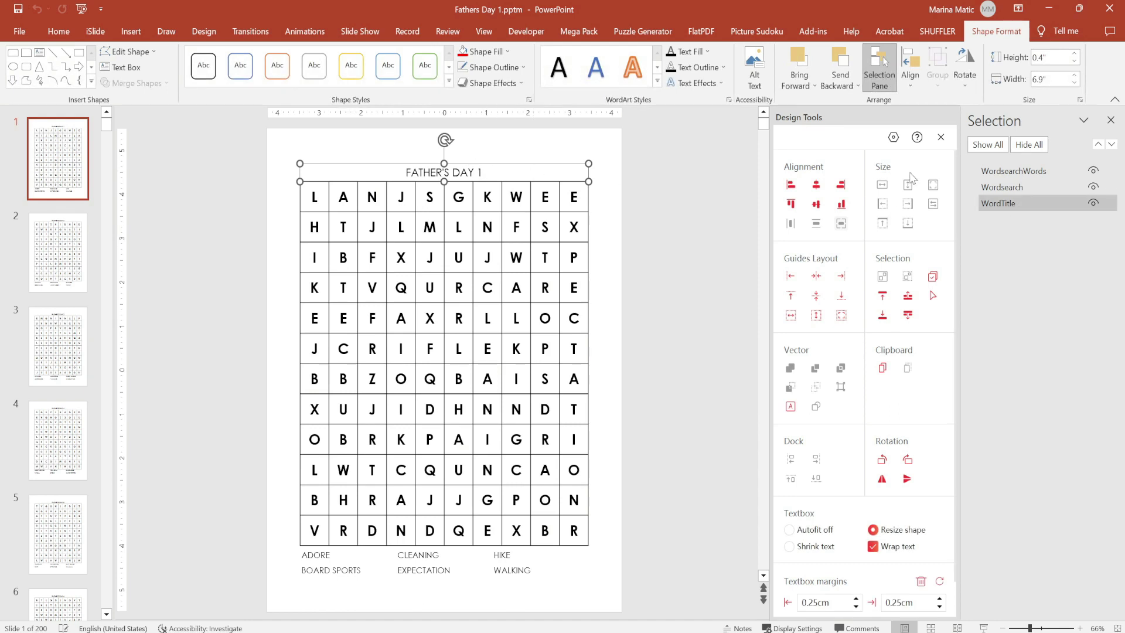
pyautogui.click(1011, 187)
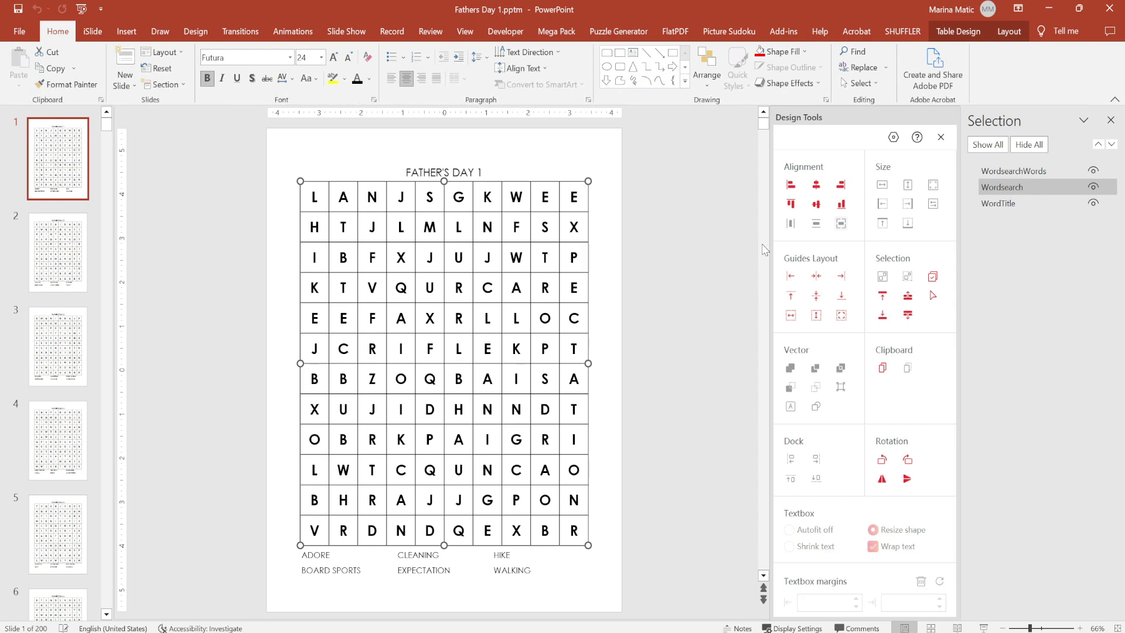
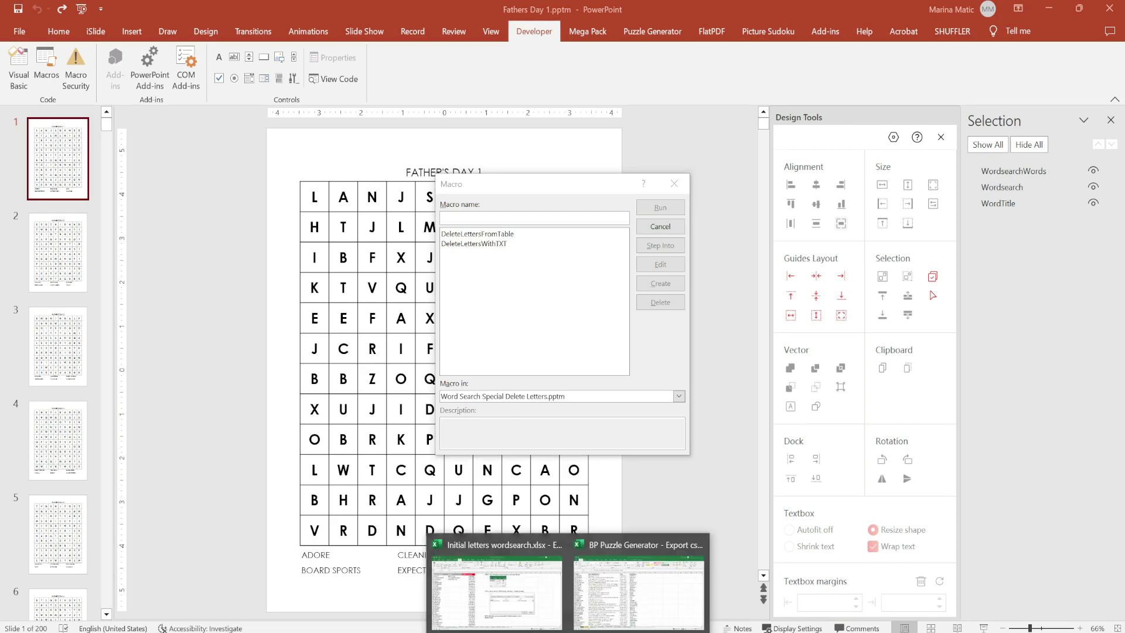
# - Switch to the Initial letters wordsearch.xlsx workbook in Excel and show the 638 mixer sheet
pyautogui.click(495, 584)
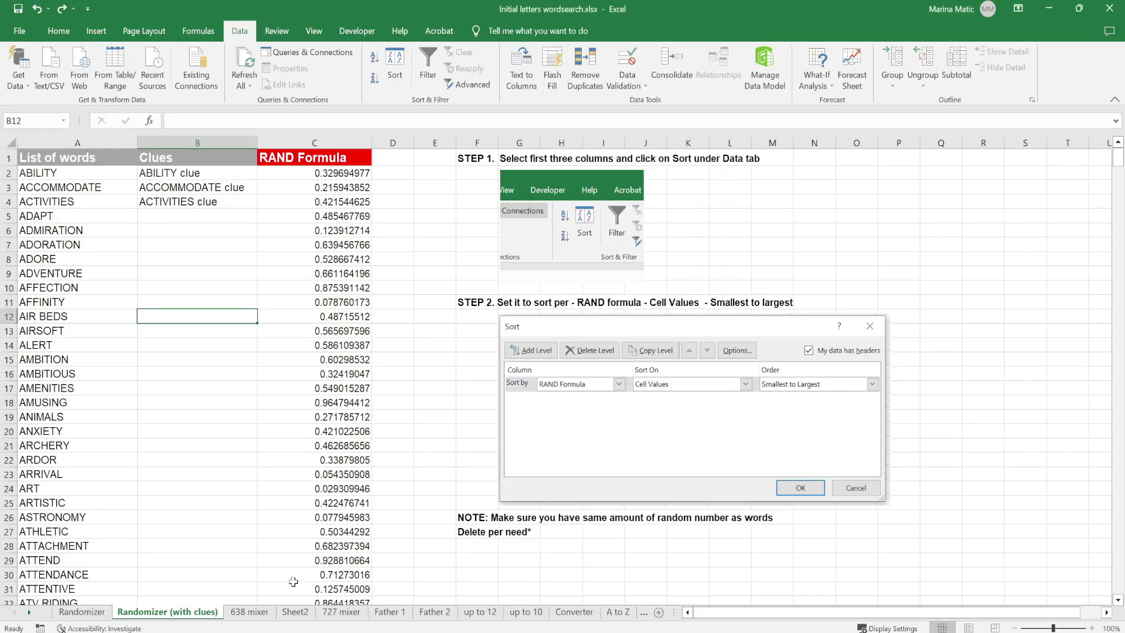
pyautogui.click(262, 616)
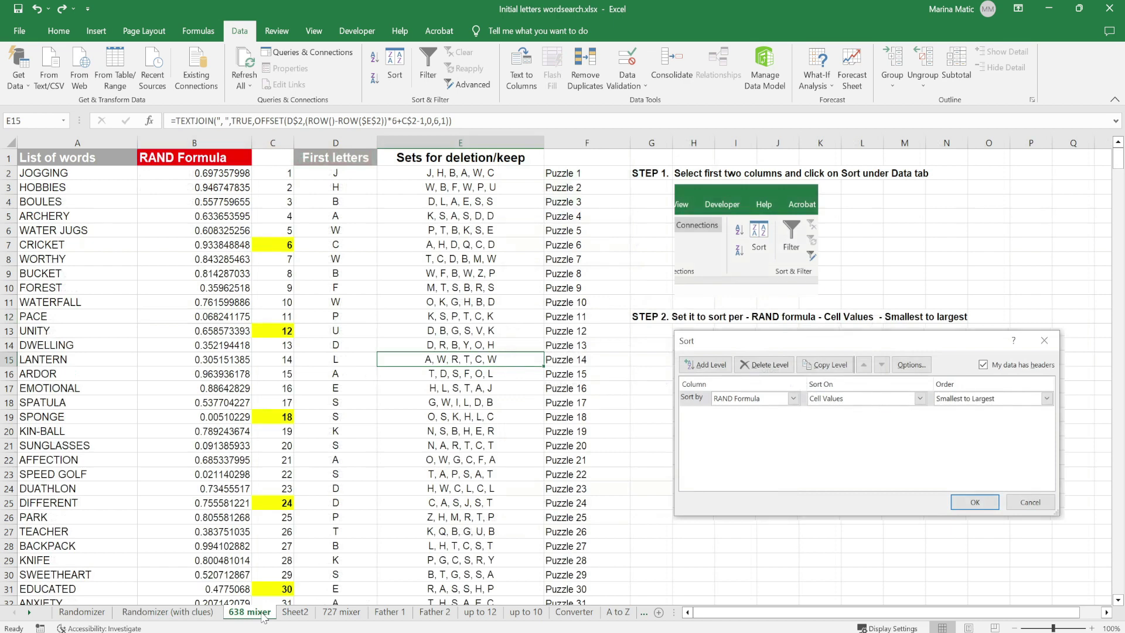
# - Review the List of words column on the 638 mixer sheet, highlighting the words from JOGGING to SPONGE
pyautogui.click(176, 330)
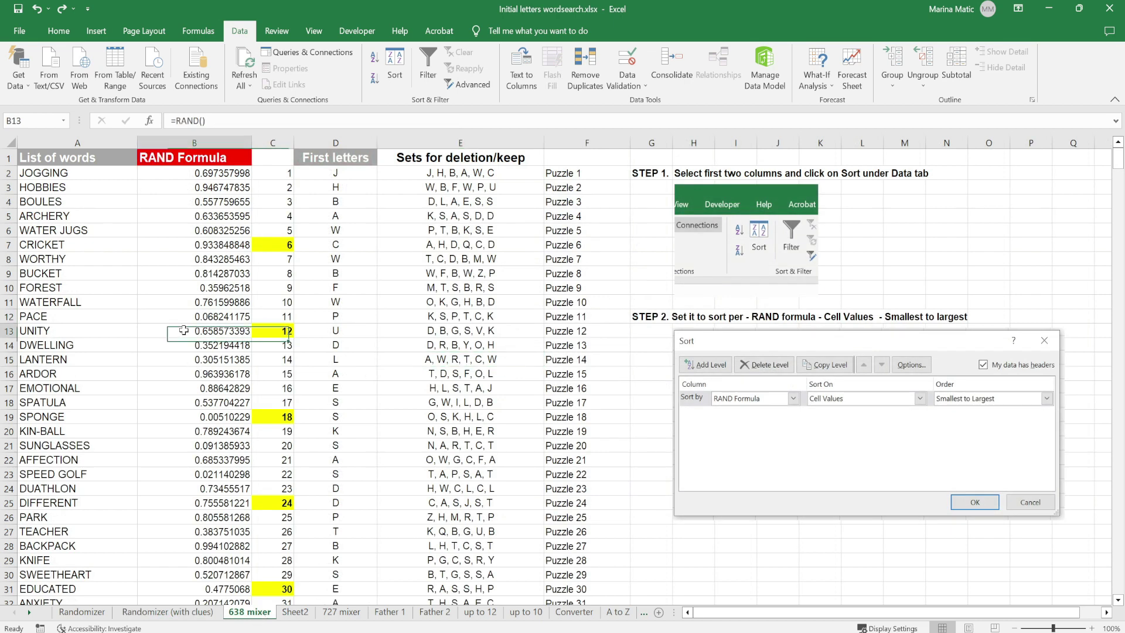
pyautogui.moveTo(99, 177); pyautogui.dragTo(80, 416)
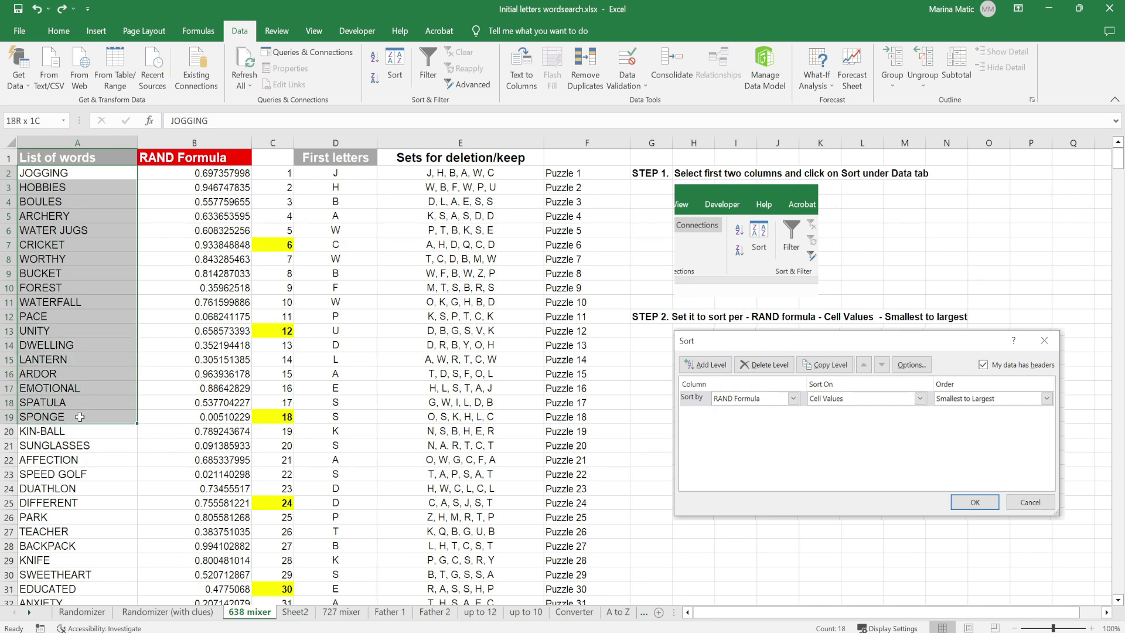
pyautogui.click(84, 232)
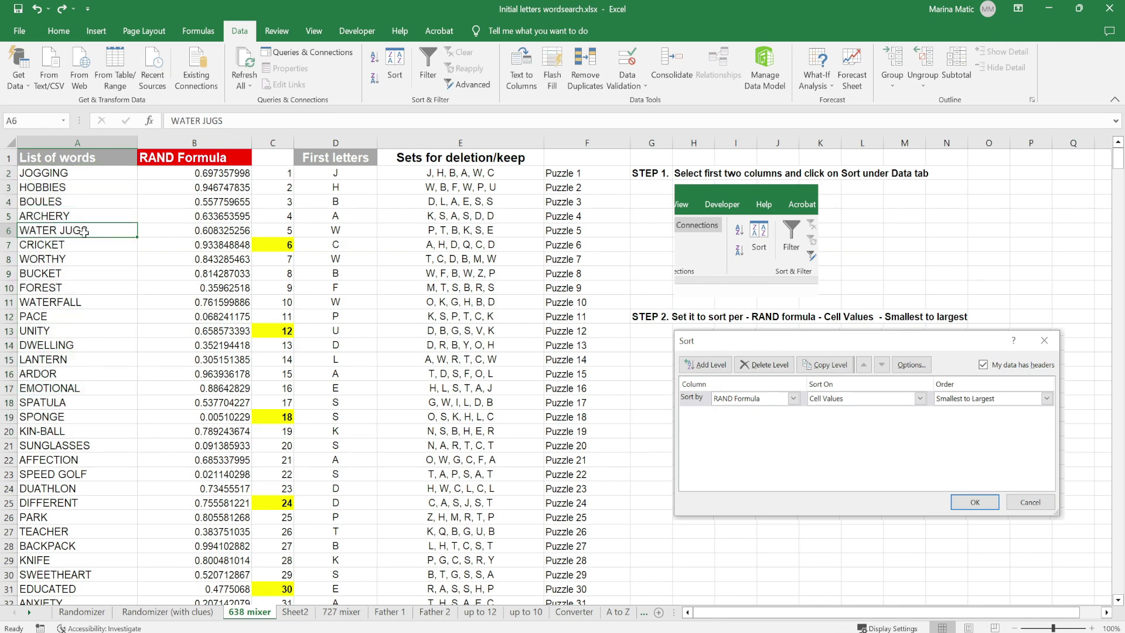
pyautogui.click(87, 190)
pyautogui.moveTo(84, 174); pyautogui.dragTo(144, 531)
pyautogui.click(72, 333)
pyautogui.moveTo(80, 174)
pyautogui.mouseDown()
pyautogui.moveTo(60, 606)
pyautogui.moveTo(64, 153)
pyautogui.mouseUp()
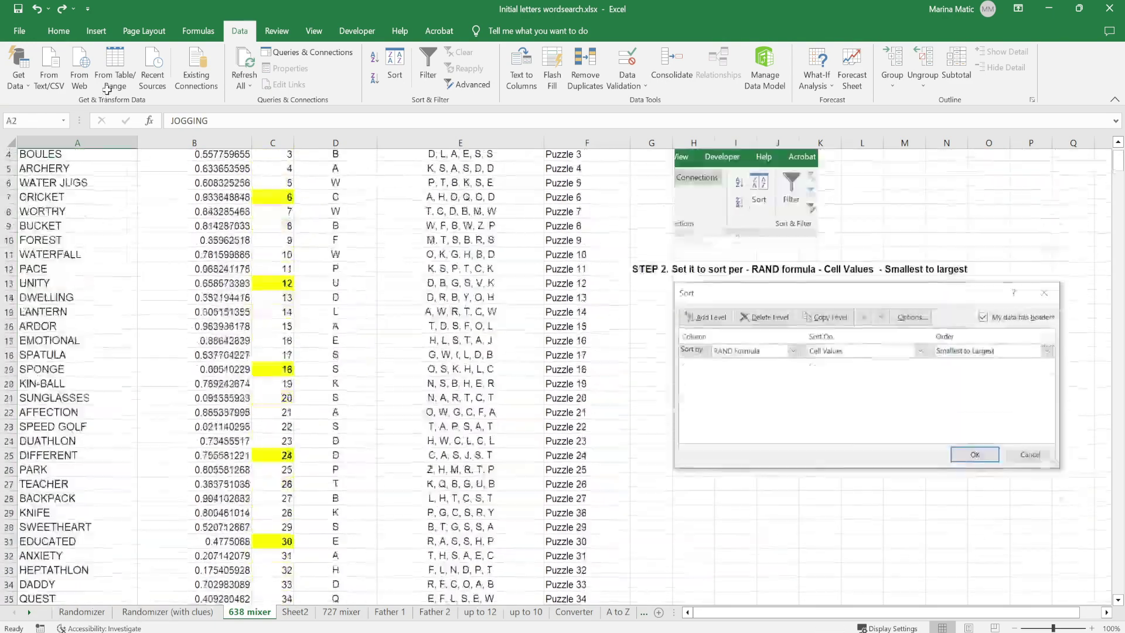
pyautogui.moveTo(106, 89); pyautogui.dragTo(68, 418)
pyautogui.click(86, 258)
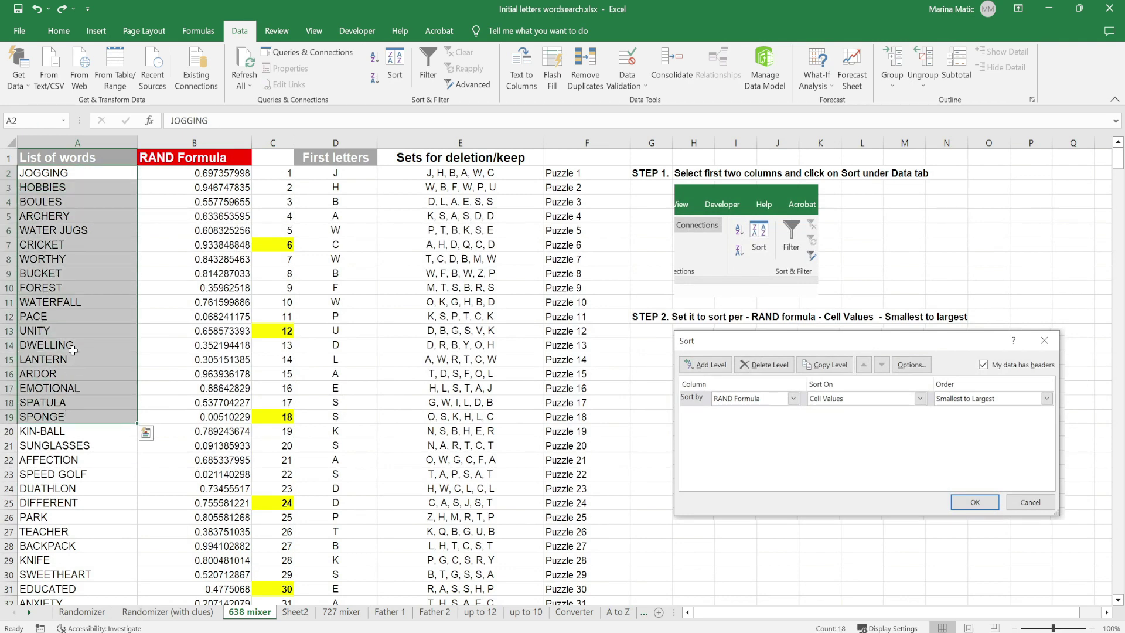
pyautogui.click(82, 286)
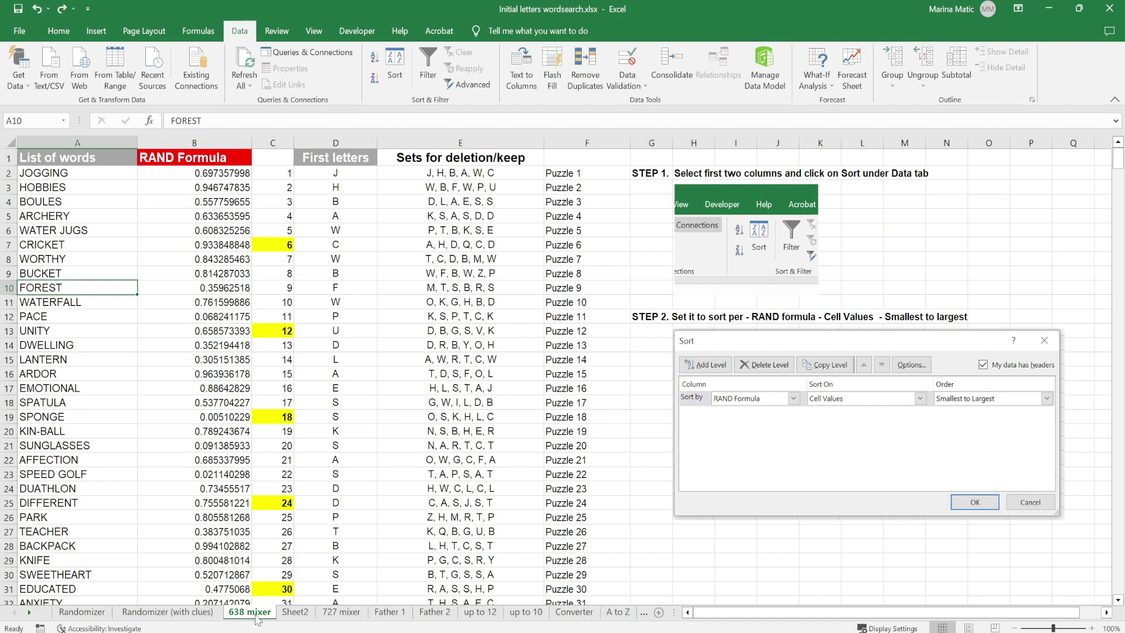
# - Look at the 727 mixer sheet, return to the 638 mixer sheet and highlight the words from JOGGING to SPATULA
pyautogui.click(337, 614)
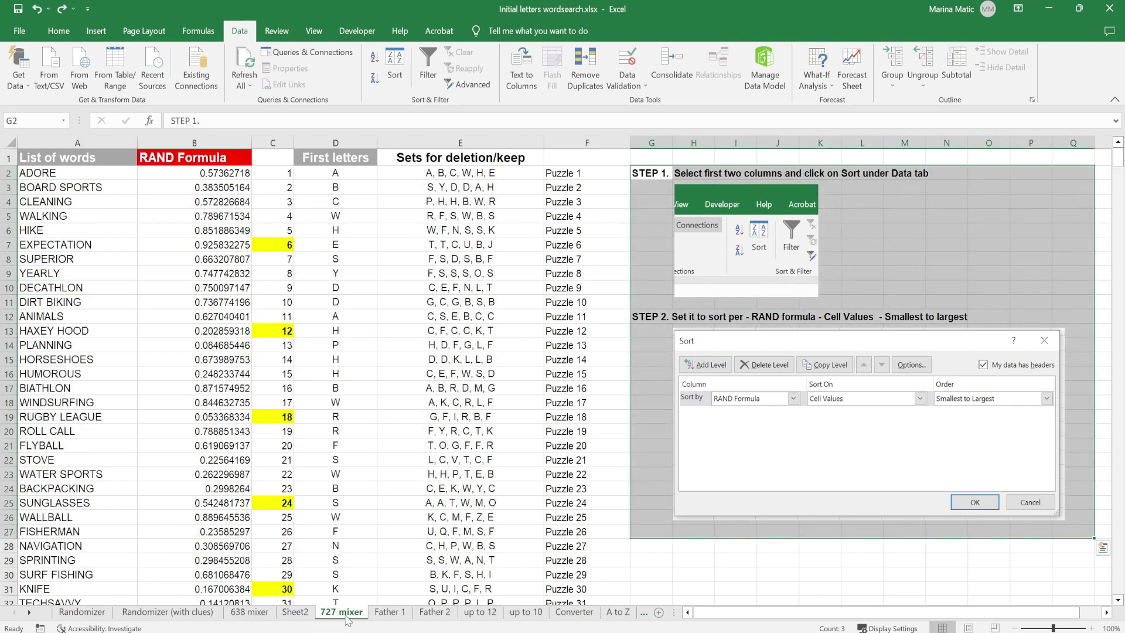
pyautogui.click(269, 613)
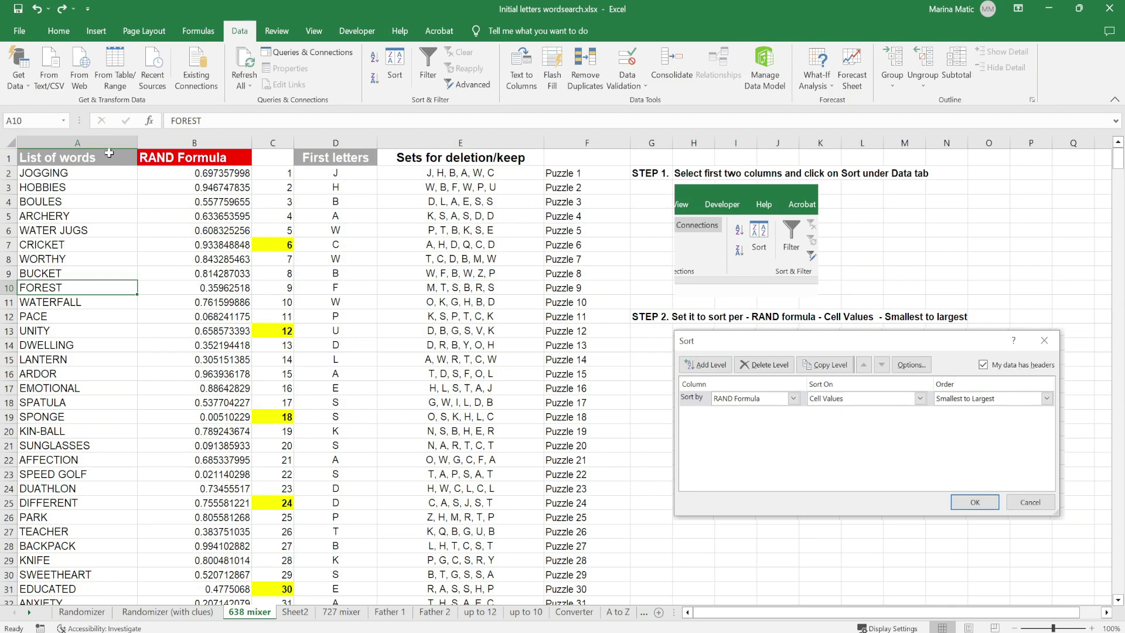
pyautogui.moveTo(96, 172); pyautogui.dragTo(75, 404)
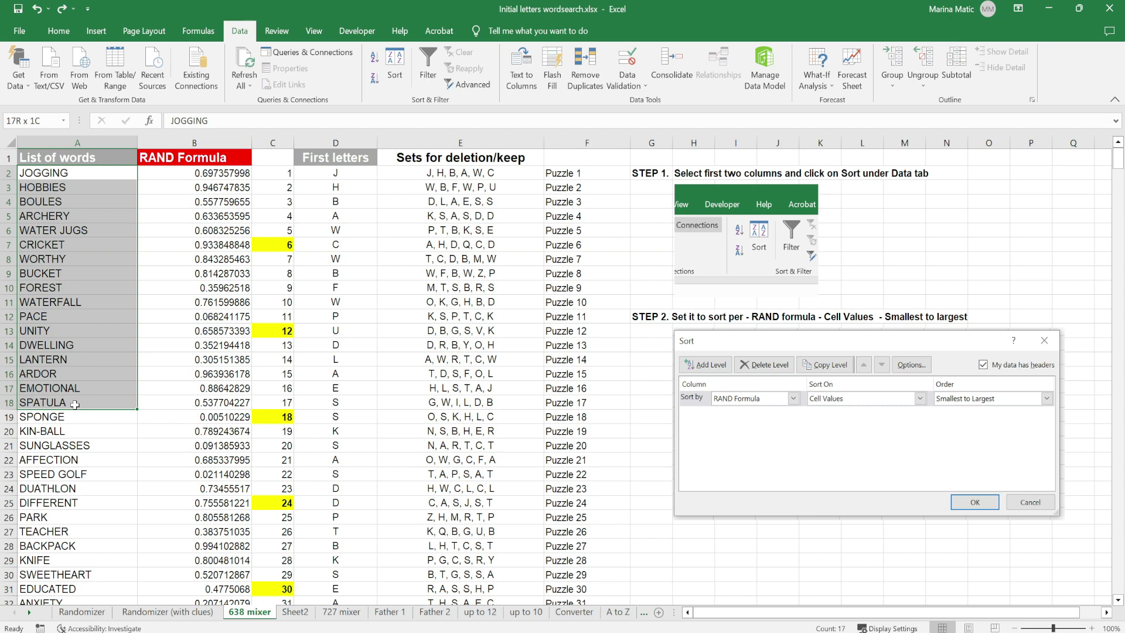
# - Match the words JOGGING, HOBBIES, BOULES, ARCHERY and WATER JUGS with their initials in the First letters column
pyautogui.click(309, 218)
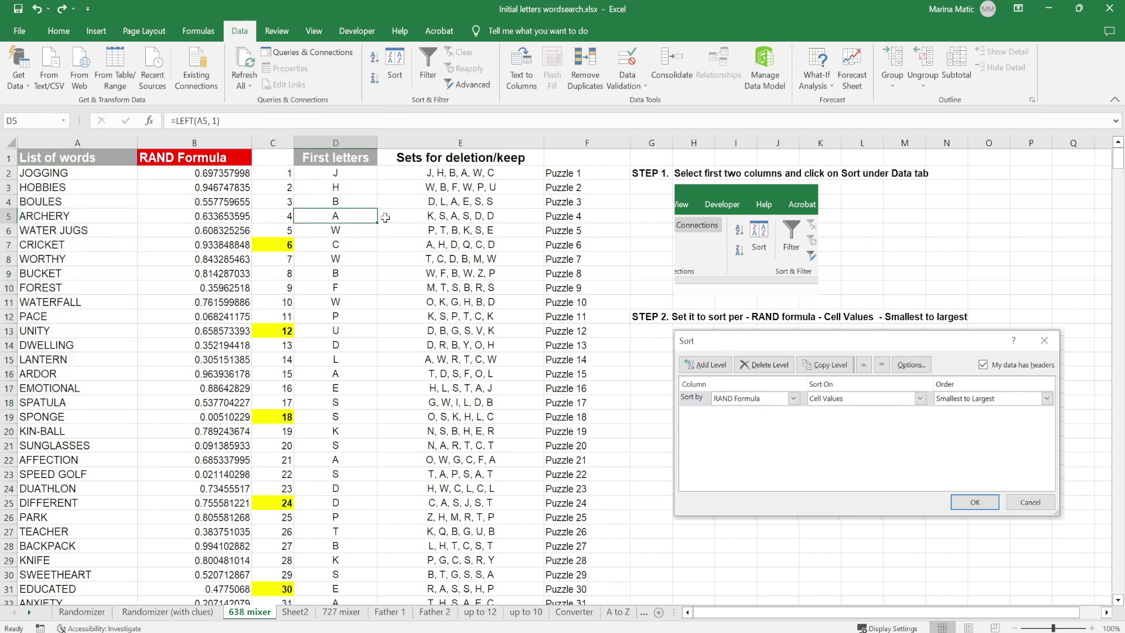
pyautogui.click(349, 174)
pyautogui.click(88, 179)
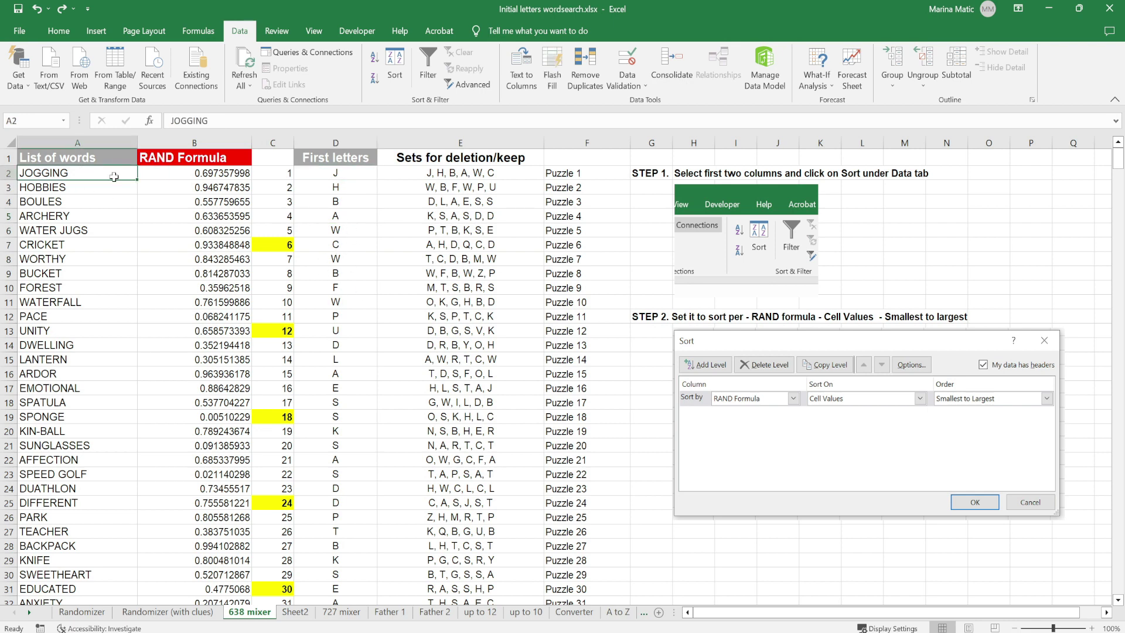
pyautogui.click(318, 192)
pyautogui.click(114, 188)
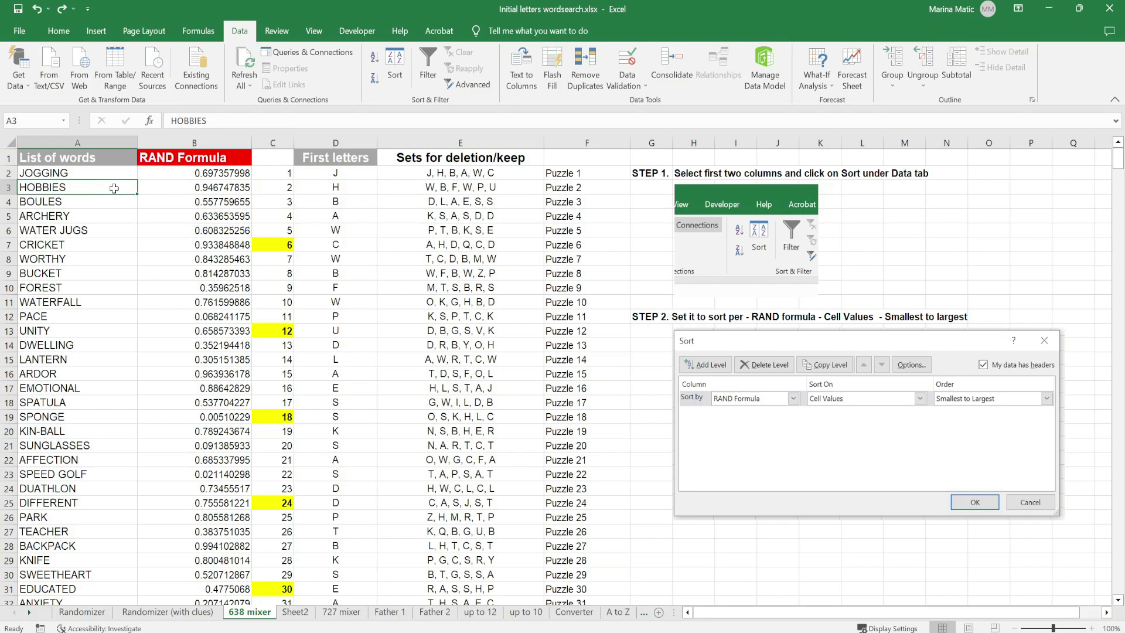
pyautogui.click(306, 202)
pyautogui.click(107, 203)
pyautogui.click(303, 214)
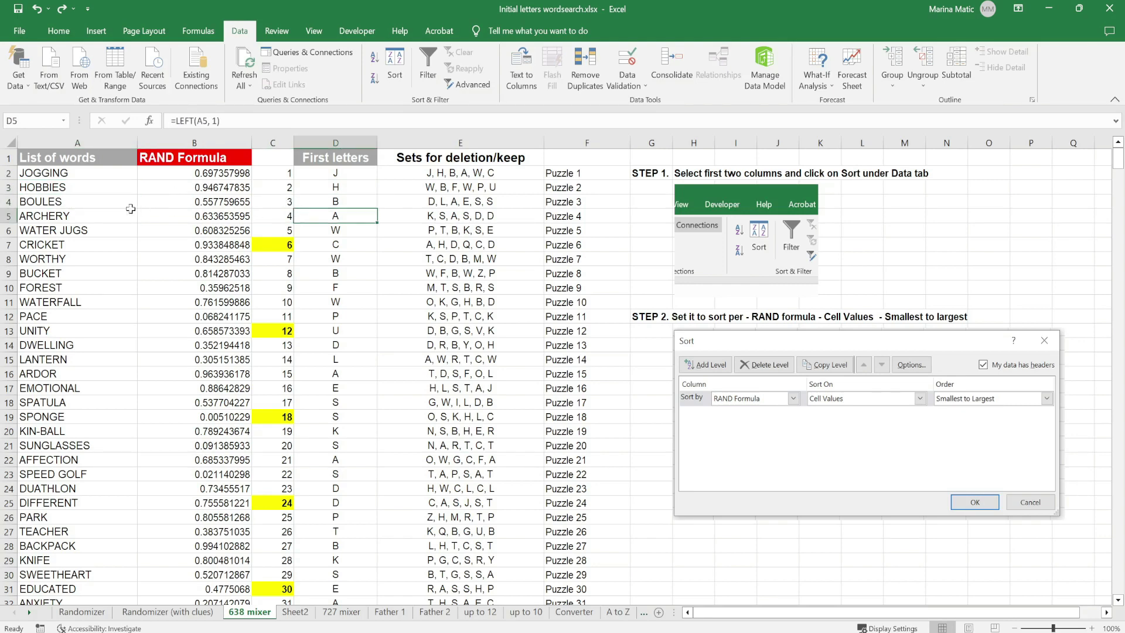
pyautogui.click(125, 217)
pyautogui.click(318, 237)
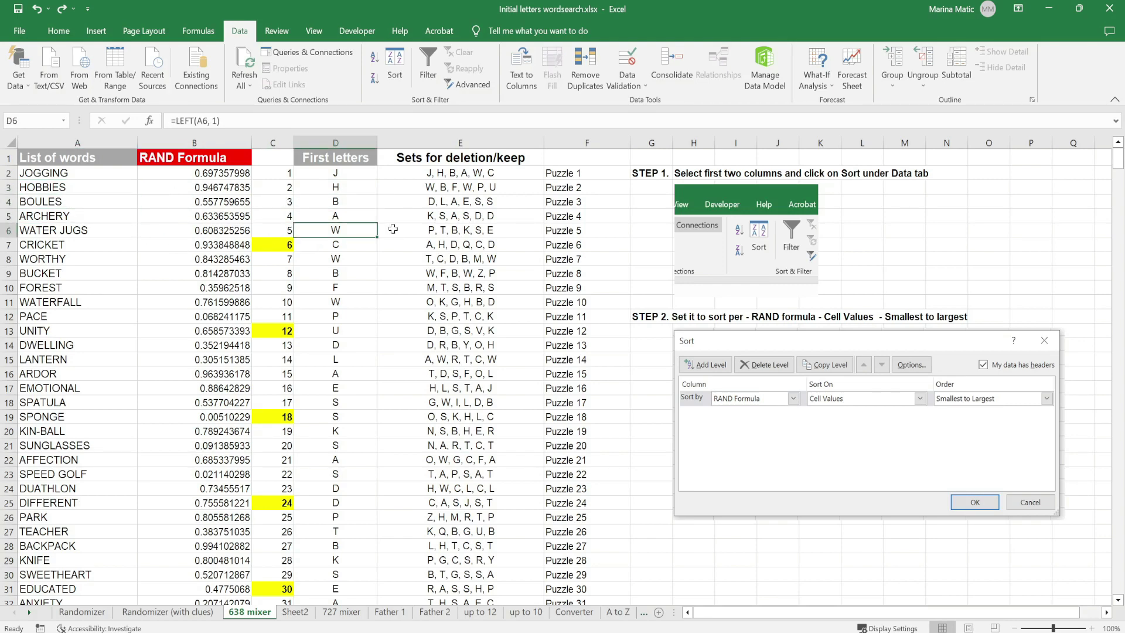
# - Examine the formulas in the First letters column that extract each word's initial
pyautogui.moveTo(354, 174); pyautogui.dragTo(351, 360)
pyautogui.click(346, 296)
pyautogui.click(346, 273)
pyautogui.click(350, 201)
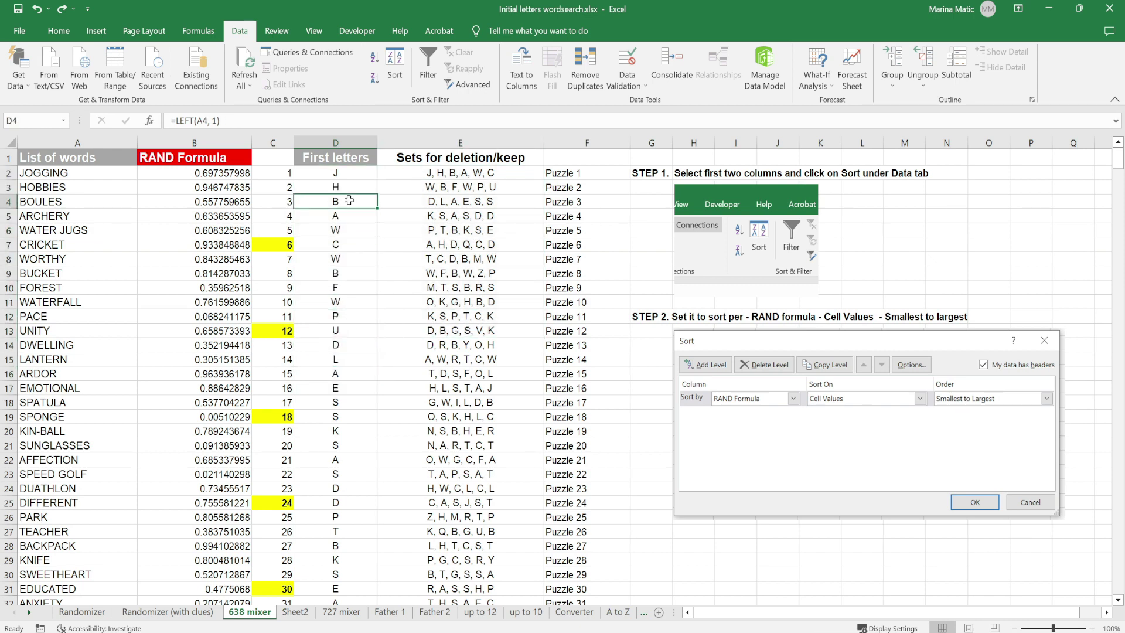
pyautogui.click(351, 176)
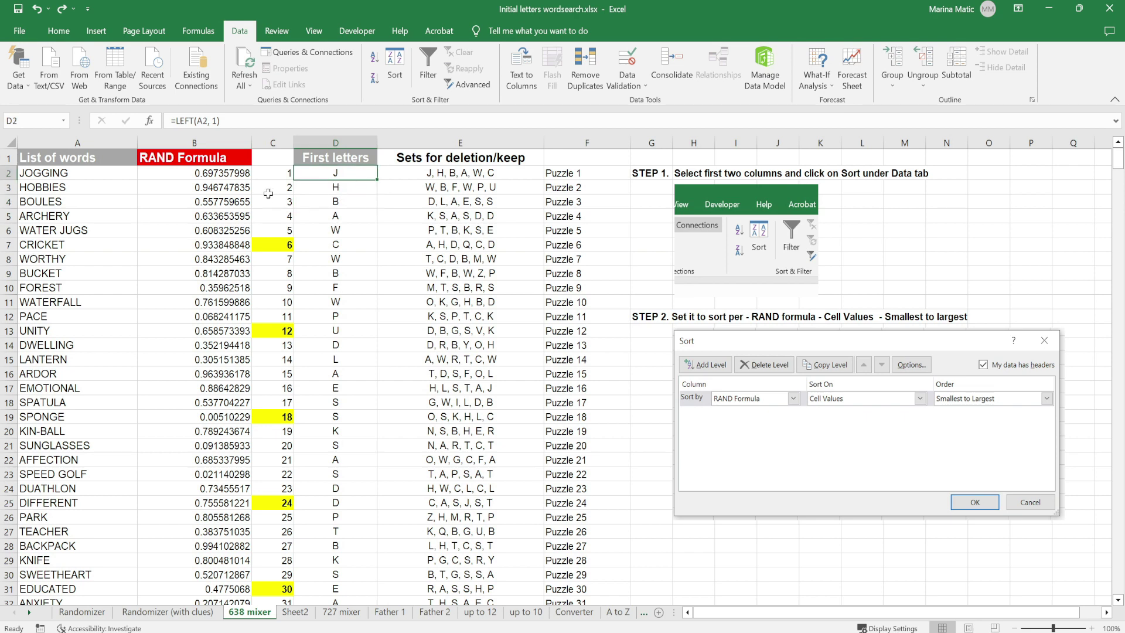
pyautogui.moveTo(273, 143); pyautogui.dragTo(602, 168)
pyautogui.click(107, 186)
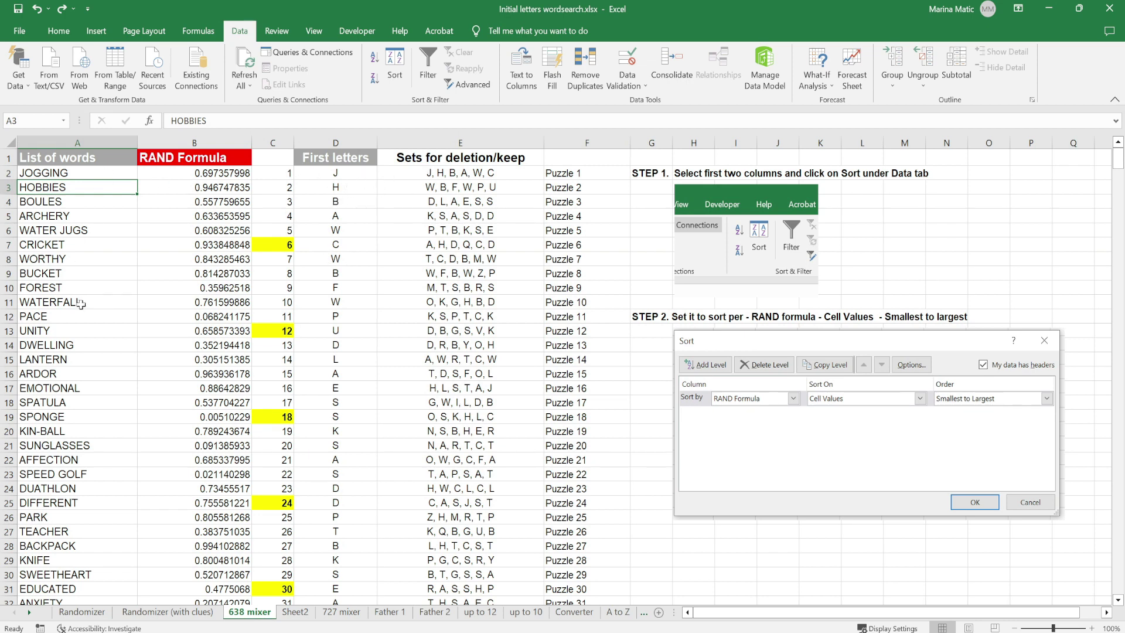
# - Examine the Sets for deletion/keep column and the letter sets for Puzzle 1 and Puzzle 2
pyautogui.moveTo(406, 174); pyautogui.dragTo(412, 389)
pyautogui.click(463, 174)
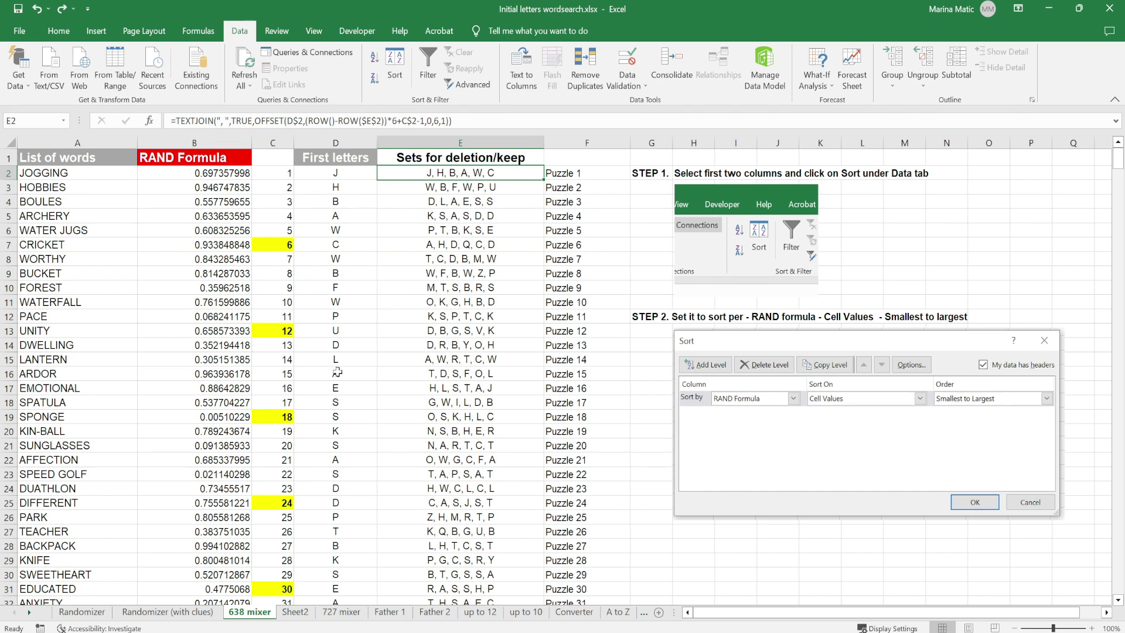
pyautogui.click(420, 264)
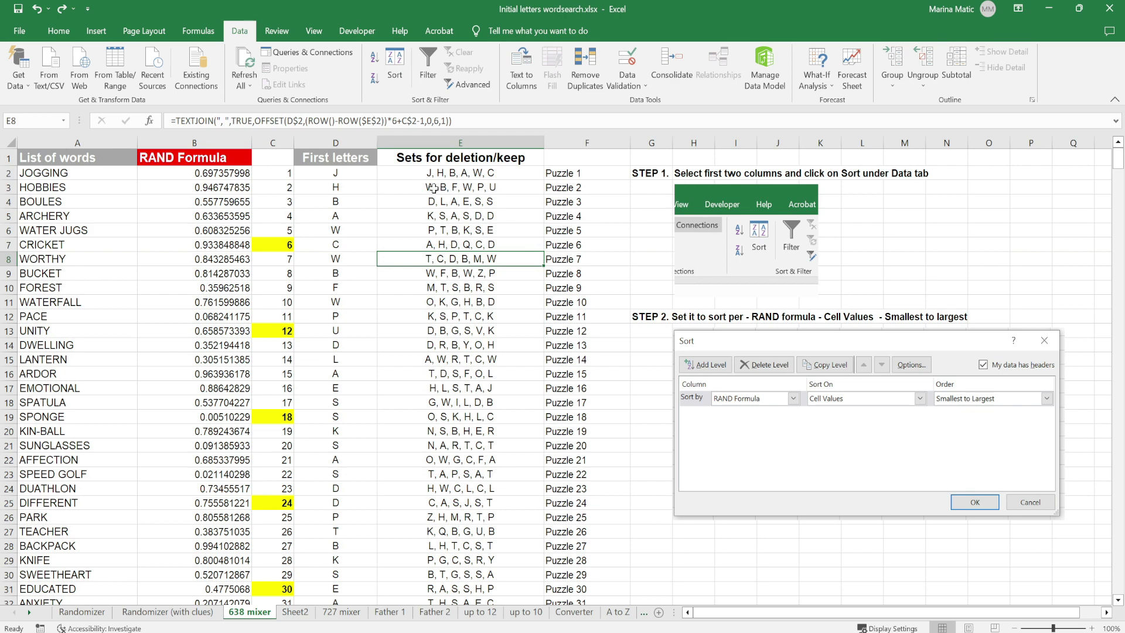
pyautogui.click(475, 175)
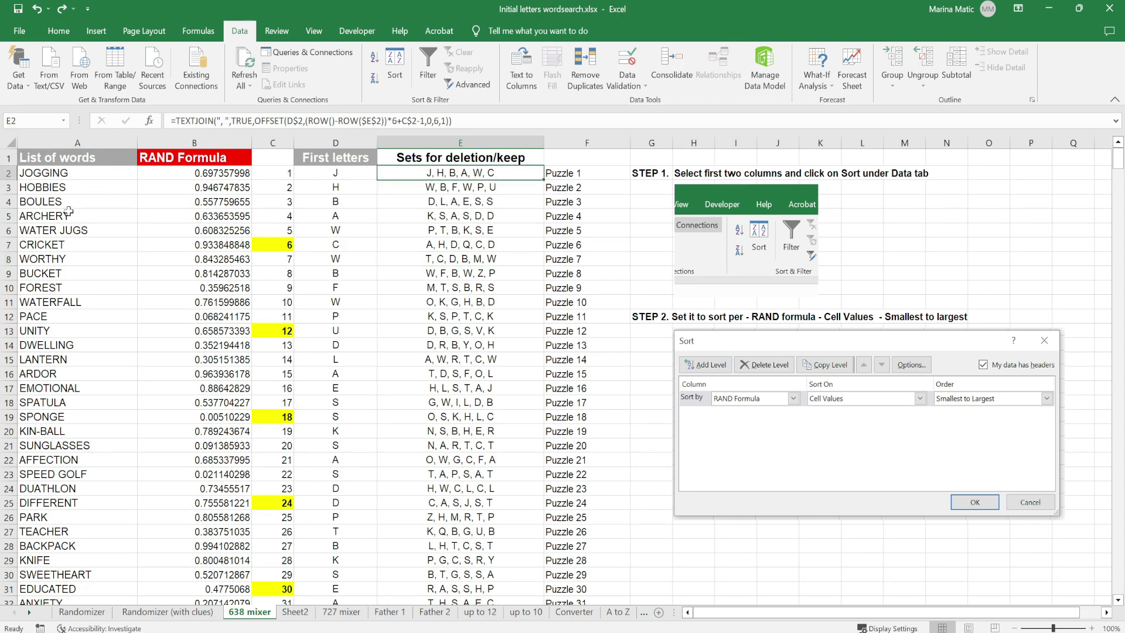
pyautogui.click(562, 171)
pyautogui.click(561, 190)
pyautogui.click(508, 190)
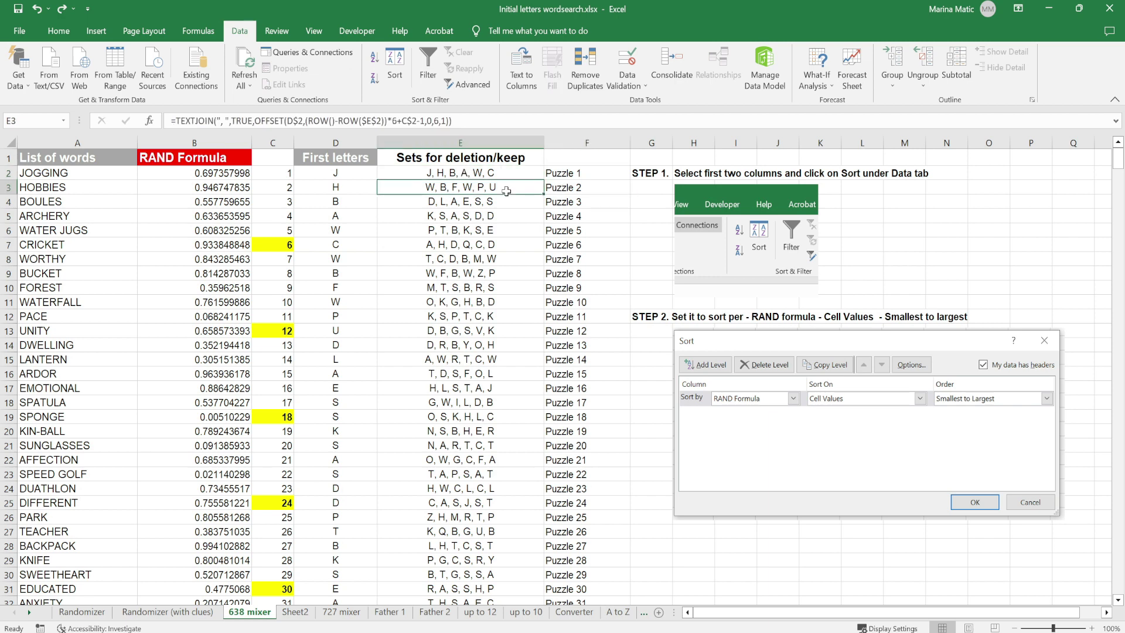
# - Match the words WORTHY through UNITY one by one with the Puzzle 2 letter set
pyautogui.click(62, 262)
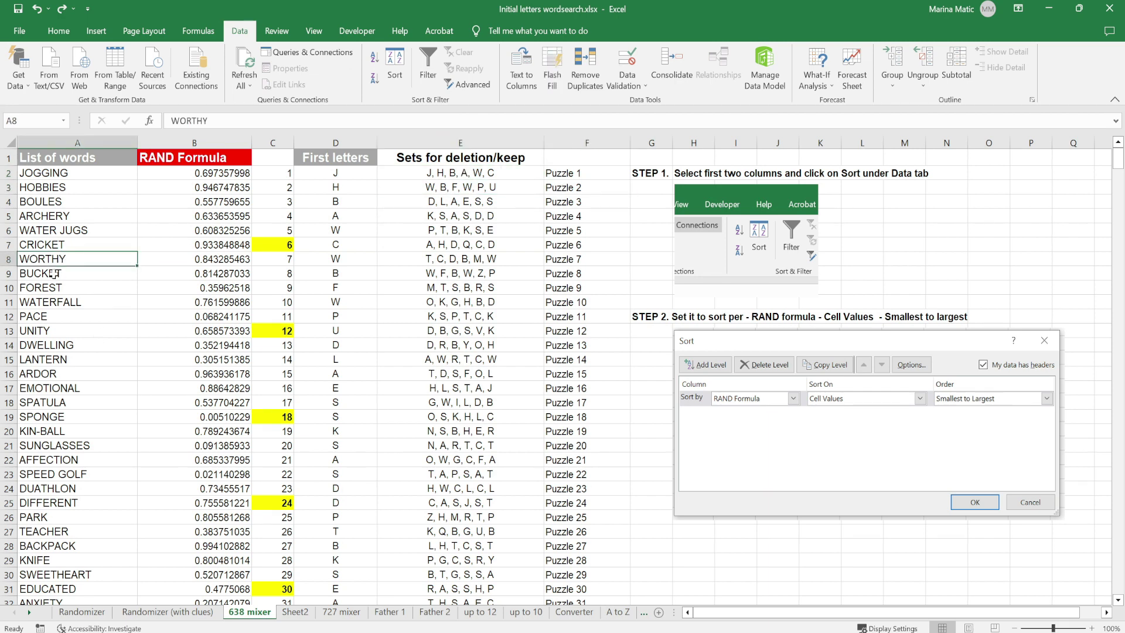
pyautogui.click(54, 274)
pyautogui.click(50, 288)
pyautogui.click(49, 304)
pyautogui.click(47, 317)
pyautogui.click(44, 331)
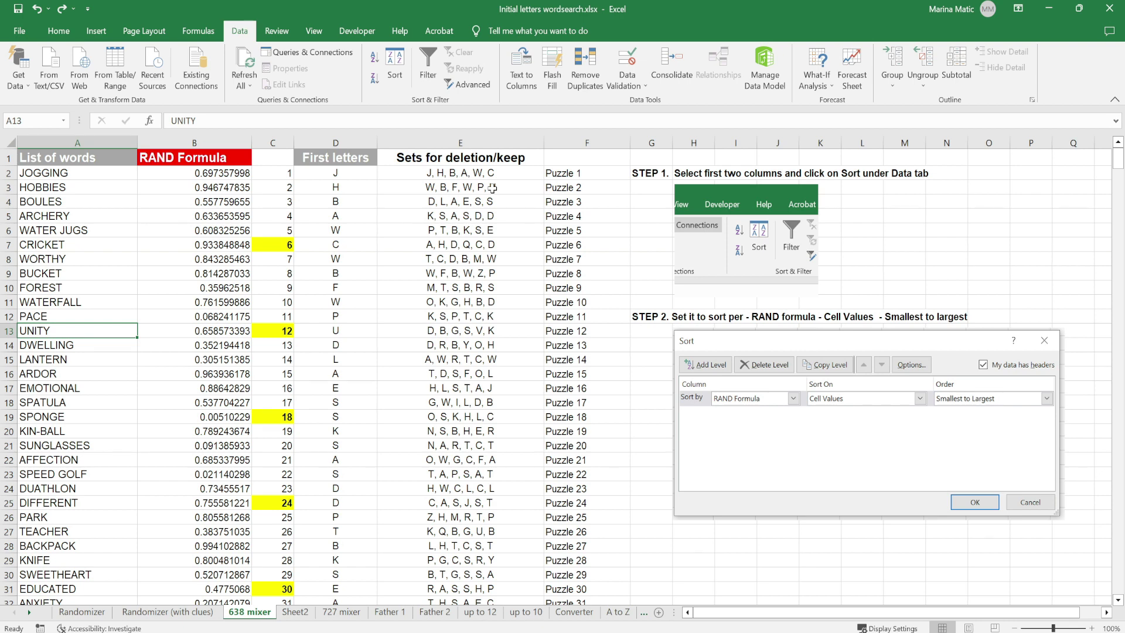
pyautogui.click(571, 192)
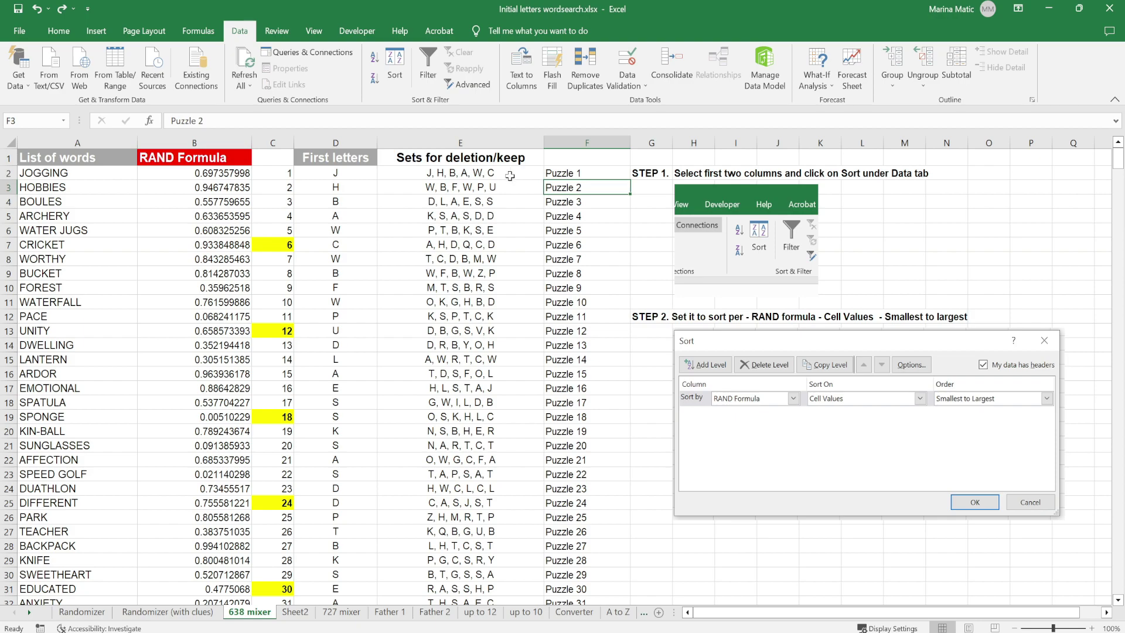
# - Highlight the letter sets for Puzzle 1 through Puzzle 100 in the Sets for deletion/keep column
pyautogui.moveTo(510, 176); pyautogui.dragTo(502, 309)
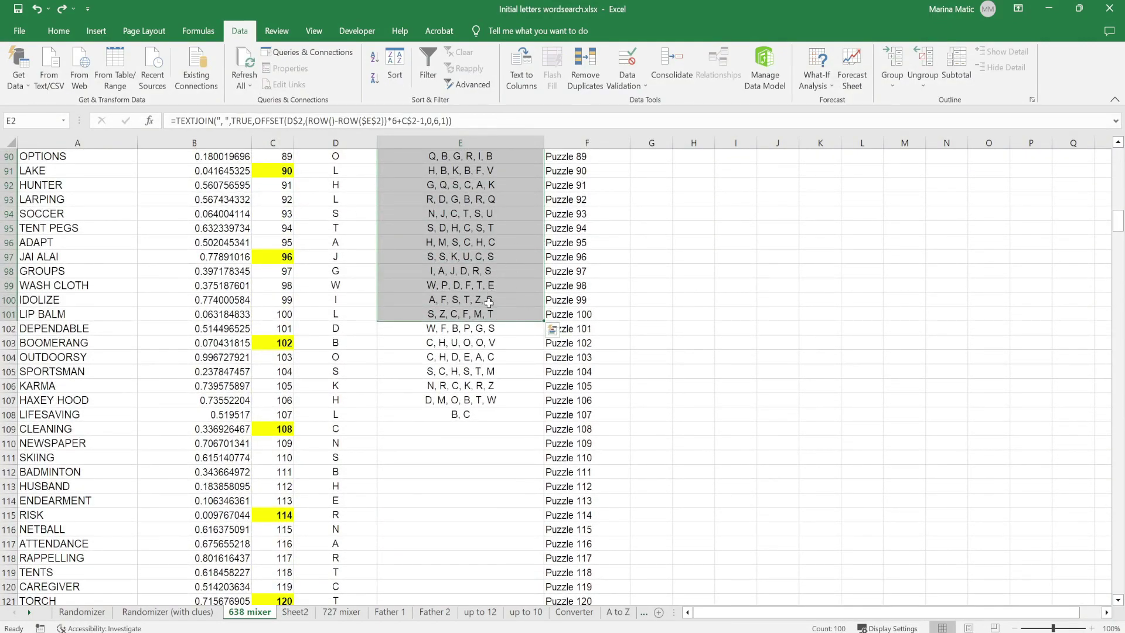
pyautogui.scroll(19, 498, 277)
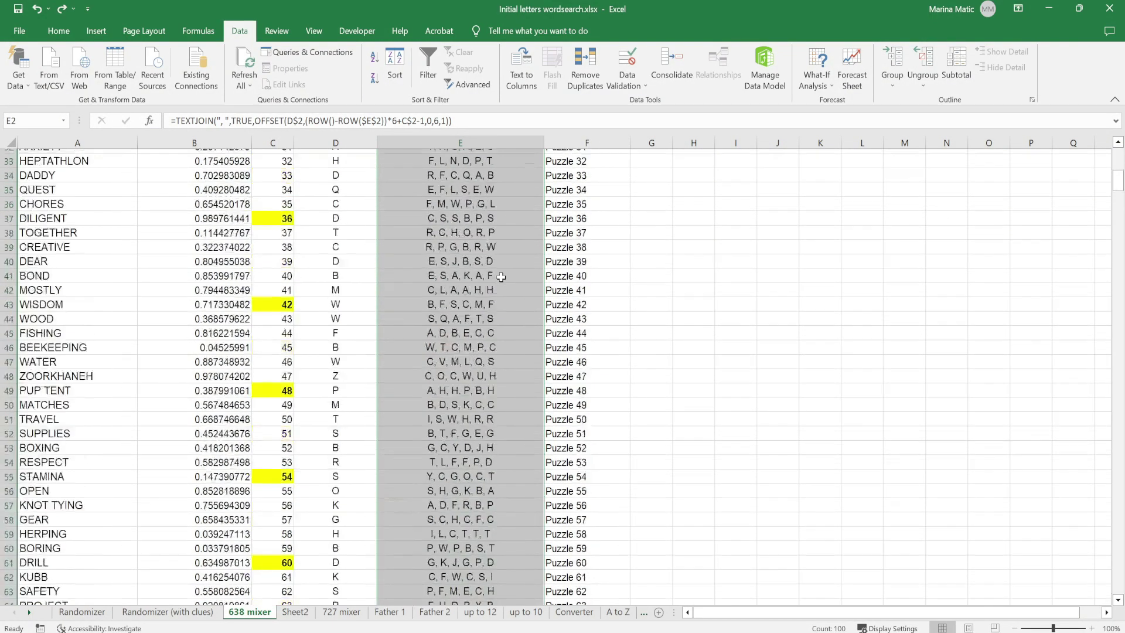
pyautogui.scroll(4, 501, 277)
pyautogui.hotkey('ctrl', 'q')
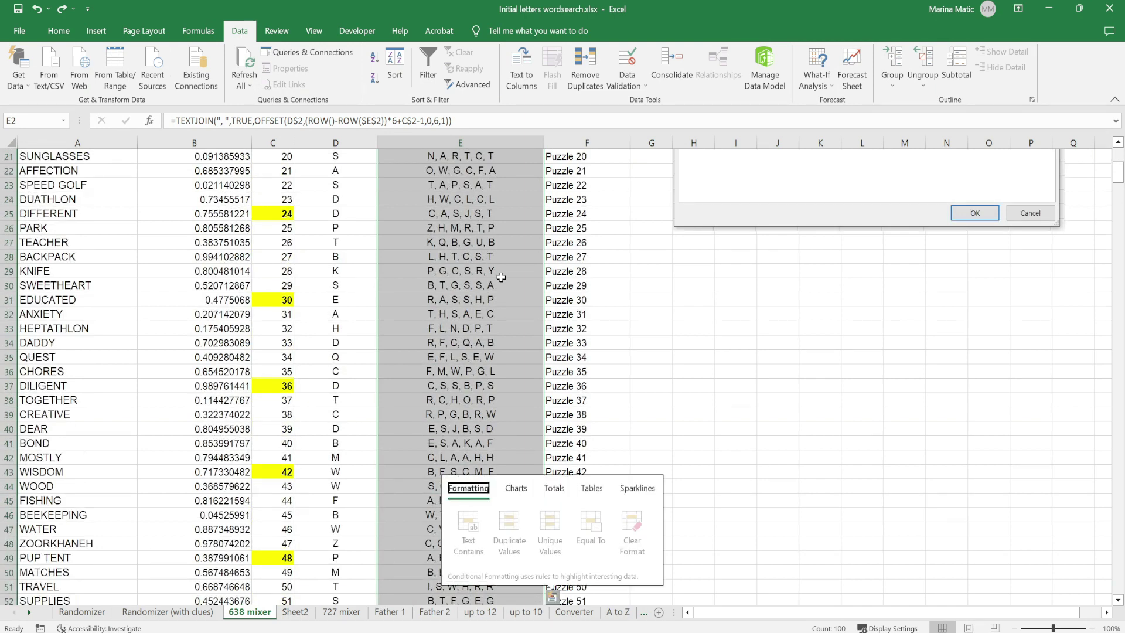
pyautogui.click(500, 299)
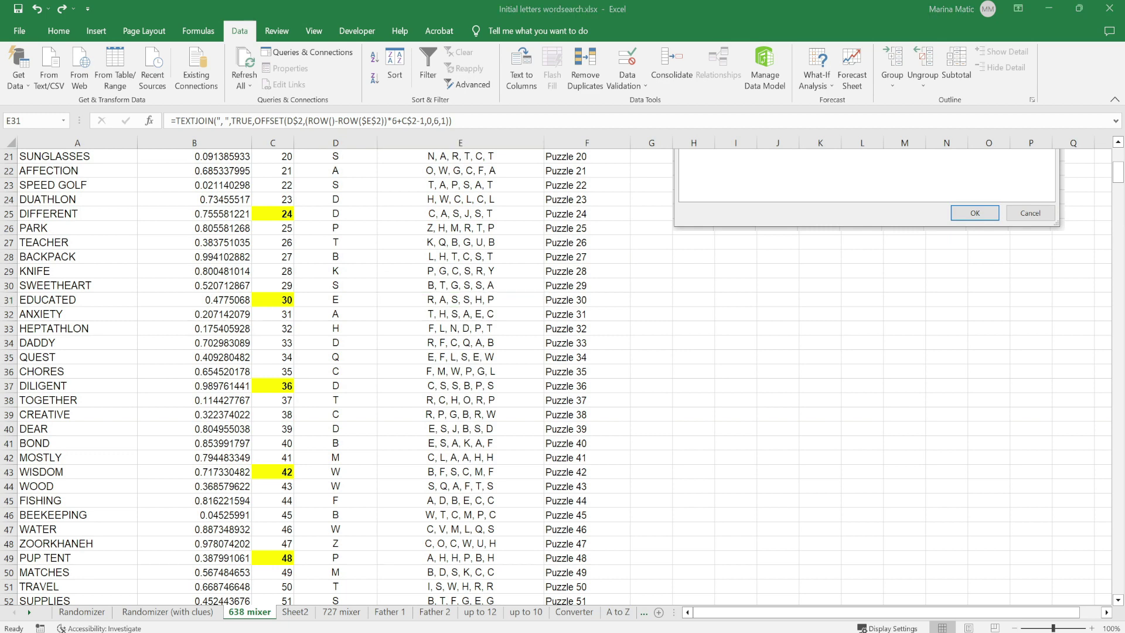
# - Switch to Father 1.txt in Notepad, view its letter lines from the start and place it over the Fathers Day 1.pptm presentation
pyautogui.hotkey('alt', 'Tab')
pyautogui.moveTo(532, 95); pyautogui.dragTo(546, 54)
pyautogui.moveTo(725, 278)
pyautogui.mouseDown()
pyautogui.moveTo(718, 433)
pyautogui.moveTo(733, 125)
pyautogui.moveTo(720, 478)
pyautogui.moveTo(713, 276)
pyautogui.mouseUp()
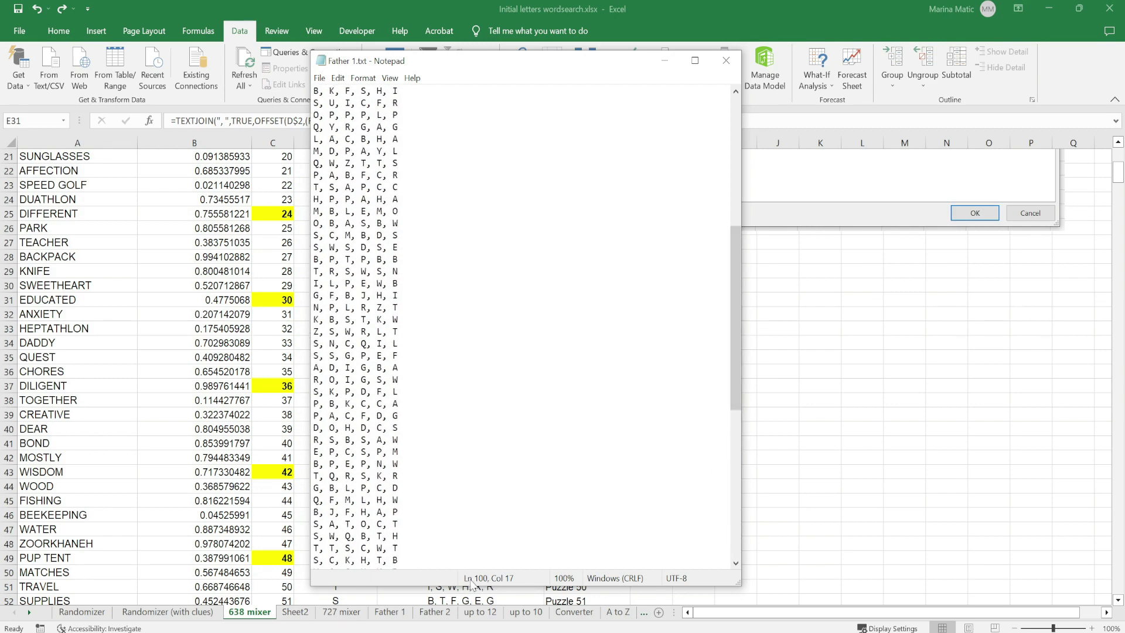
pyautogui.moveTo(735, 298); pyautogui.dragTo(734, 169)
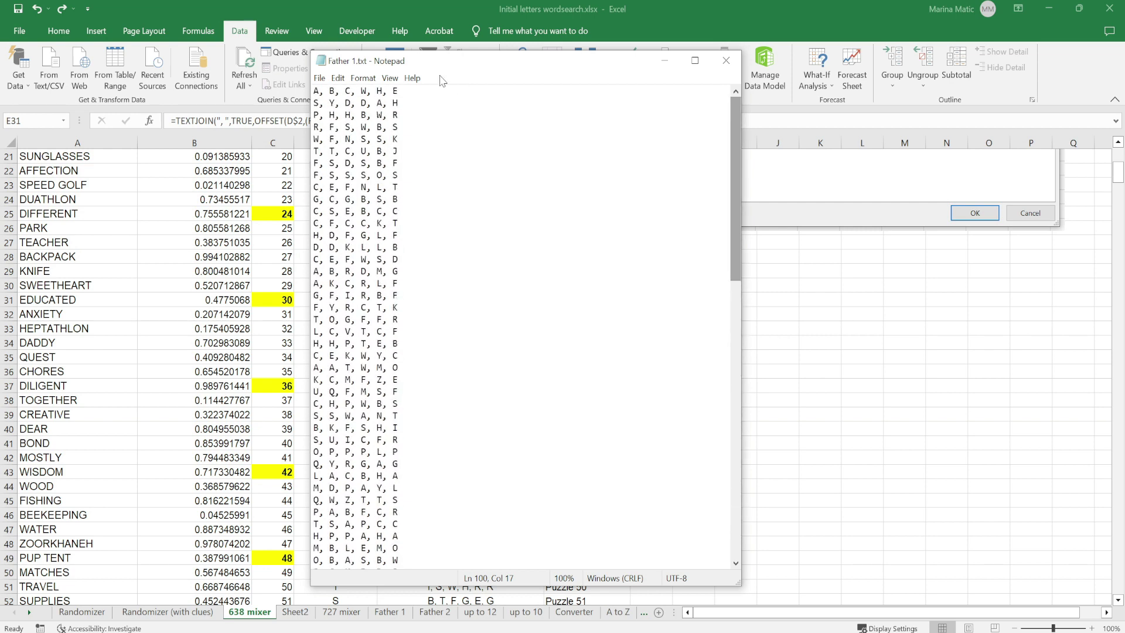
pyautogui.moveTo(412, 66); pyautogui.dragTo(418, 194)
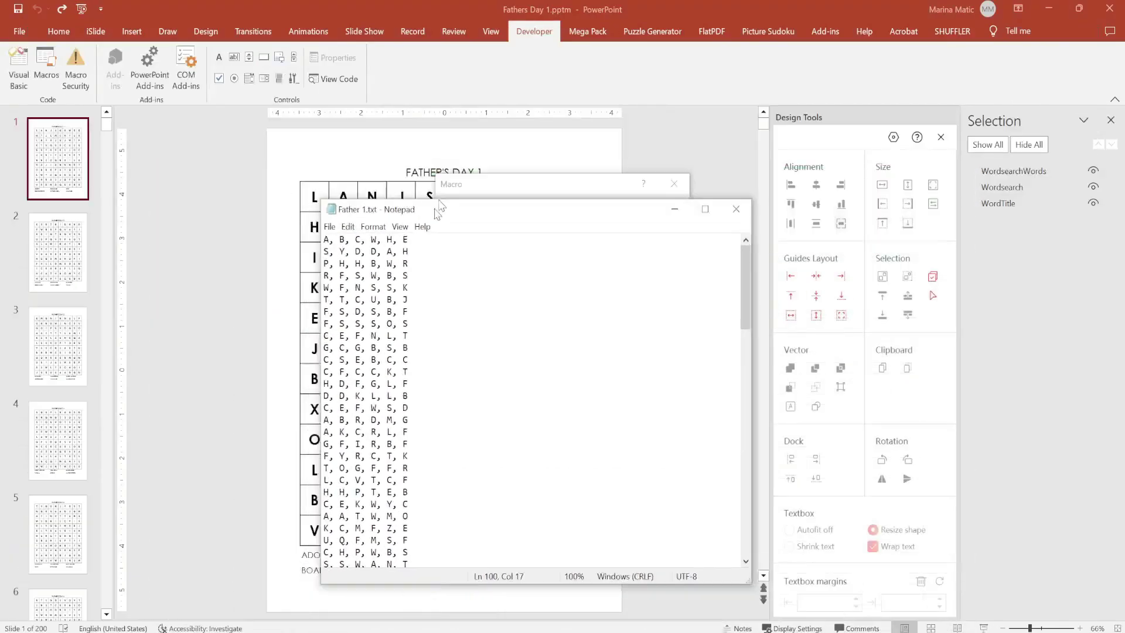
pyautogui.moveTo(417, 211); pyautogui.dragTo(425, 184)
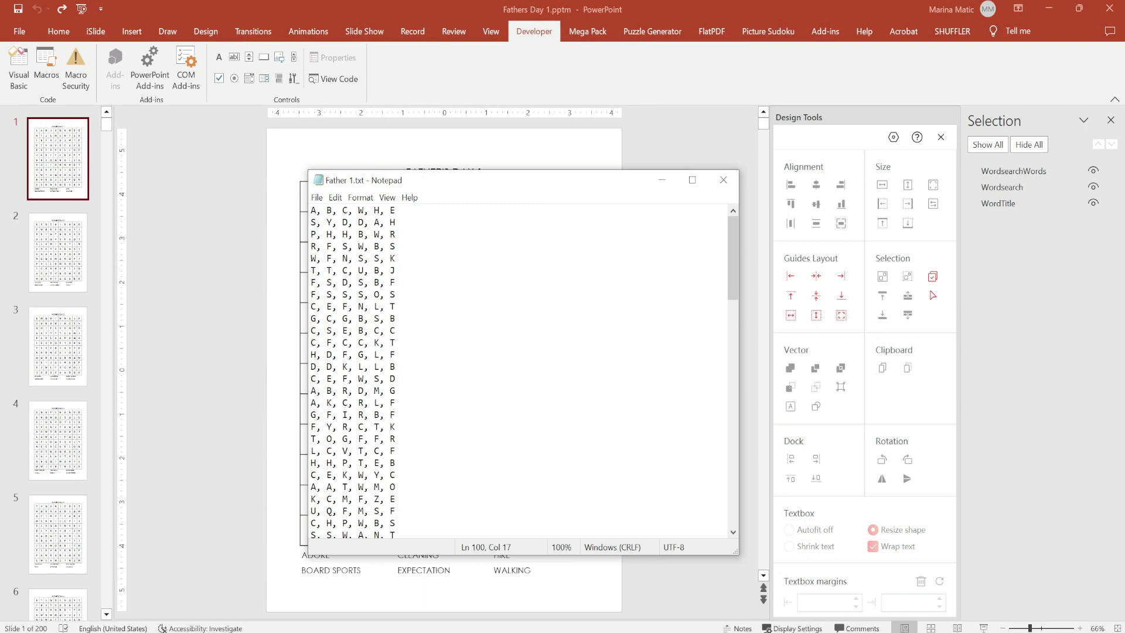
# - Highlight the first four letter lines of Father 1.txt one after another to point out each puzzle's set
pyautogui.hotkey('ctrl', 'Home')
pyautogui.hotkey('shift', 'Right')
pyautogui.hotkey('shift', 'Right')
pyautogui.hotkey('shift', 'Right')
pyautogui.hotkey('shift', 'Right')
pyautogui.hotkey('shift', 'Right')
pyautogui.hotkey('shift', 'Right')
pyautogui.hotkey('shift', 'Right')
pyautogui.hotkey('shift', 'Right')
pyautogui.hotkey('shift', 'Right')
pyautogui.hotkey('shift', 'Right')
pyautogui.hotkey('shift', 'Right')
pyautogui.hotkey('shift', 'Right')
pyautogui.hotkey('shift', 'Right')
pyautogui.hotkey('shift', 'Right')
pyautogui.hotkey('shift', 'Right')
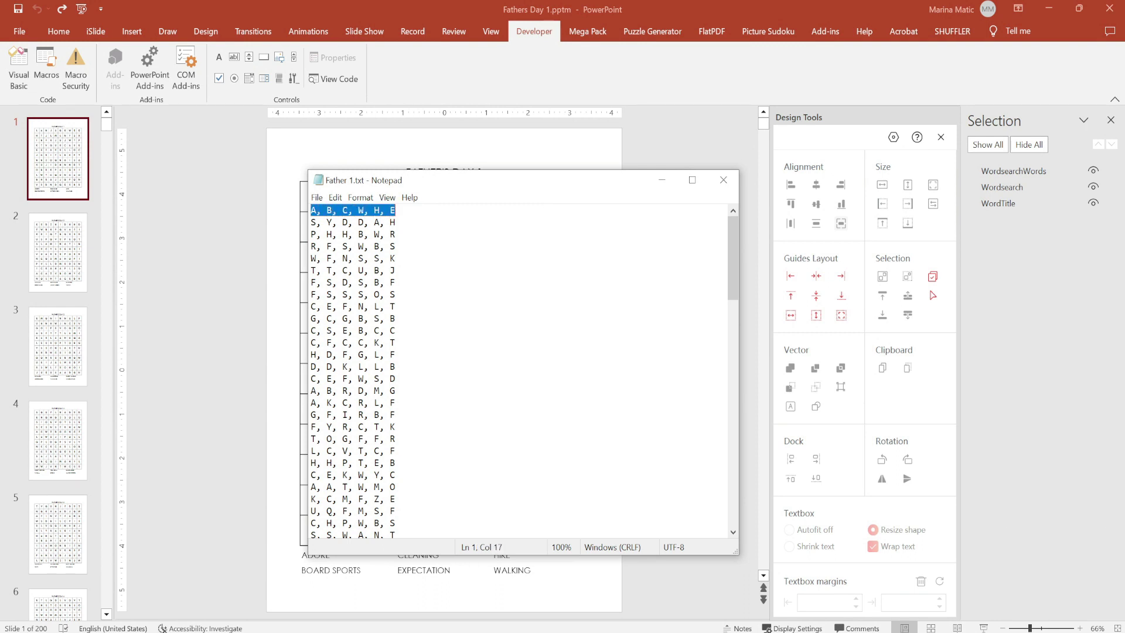
pyautogui.press('Down')
pyautogui.hotkey('shift', 'Left')
pyautogui.hotkey('shift', 'Left')
pyautogui.hotkey('shift', 'Left')
pyautogui.hotkey('shift', 'Left')
pyautogui.hotkey('shift', 'Left')
pyautogui.hotkey('shift', 'Left')
pyautogui.hotkey('shift', 'Left')
pyautogui.hotkey('shift', 'Left')
pyautogui.hotkey('shift', 'Left')
pyautogui.hotkey('shift', 'Left')
pyautogui.hotkey('shift', 'Left')
pyautogui.hotkey('shift', 'Left')
pyautogui.hotkey('shift', 'Left')
pyautogui.hotkey('shift', 'Left')
pyautogui.hotkey('shift', 'Left')
pyautogui.hotkey('shift', 'Left')
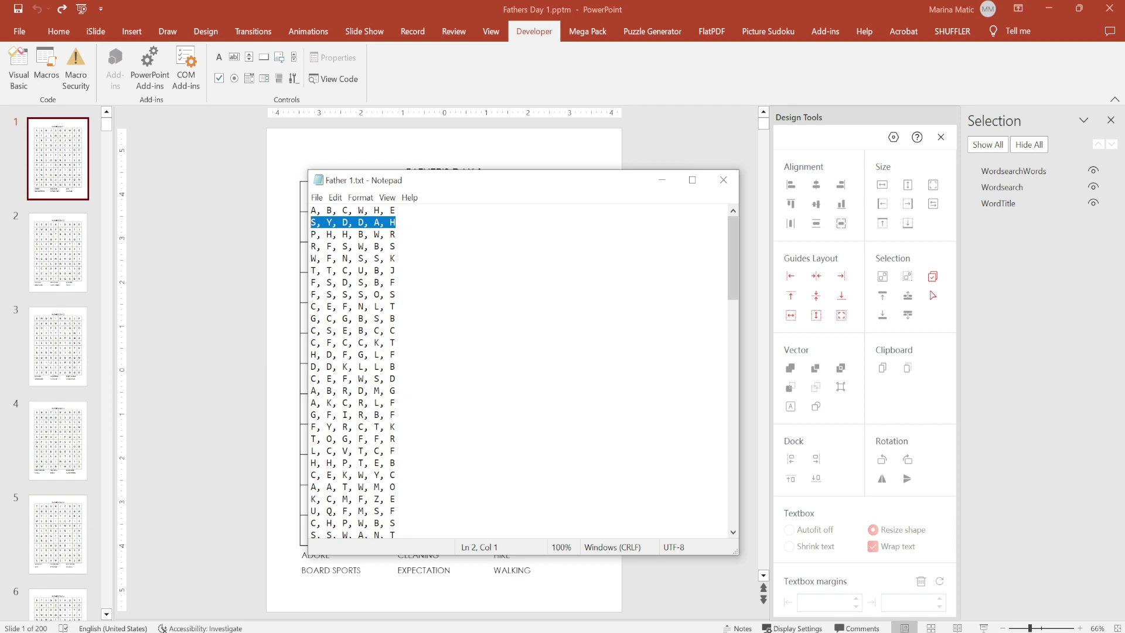
pyautogui.press('Down')
pyautogui.press('End')
pyautogui.hotkey('shift', 'Left')
pyautogui.hotkey('shift', 'Left')
pyautogui.hotkey('shift', 'Left')
pyautogui.hotkey('shift', 'Left')
pyautogui.hotkey('shift', 'Left')
pyautogui.hotkey('shift', 'Left')
pyautogui.hotkey('shift', 'Left')
pyautogui.hotkey('shift', 'Left')
pyautogui.hotkey('shift', 'Left')
pyautogui.hotkey('shift', 'Left')
pyautogui.hotkey('shift', 'Left')
pyautogui.hotkey('shift', 'Left')
pyautogui.hotkey('shift', 'Left')
pyautogui.hotkey('shift', 'Left')
pyautogui.hotkey('shift', 'Left')
pyautogui.hotkey('shift', 'Left')
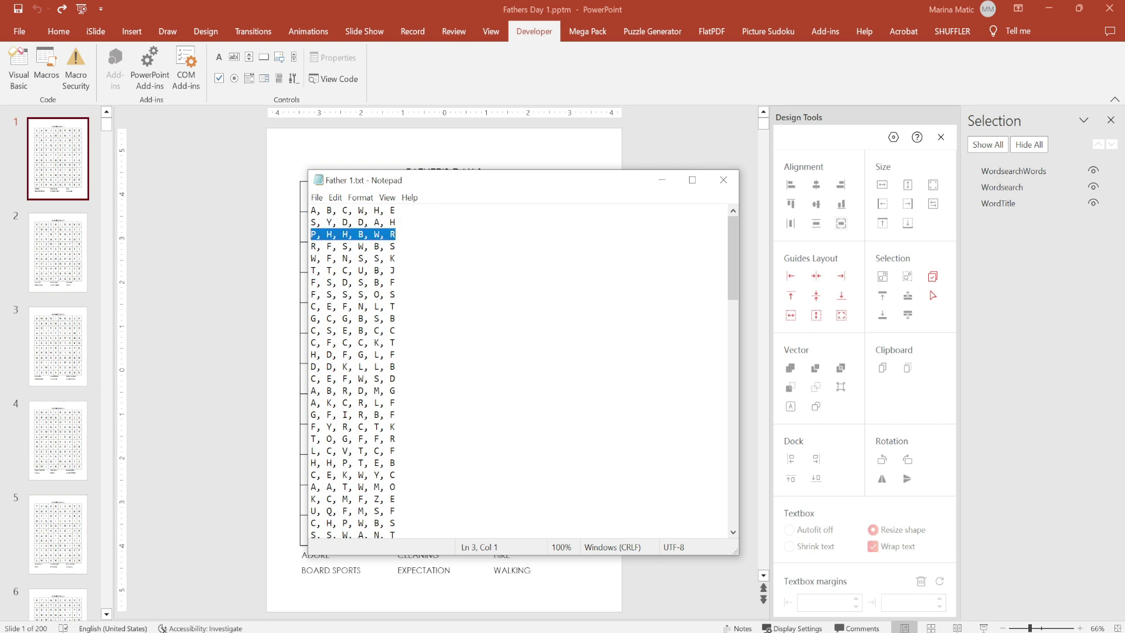
pyautogui.press('Down')
pyautogui.press('End')
pyautogui.hotkey('shift', 'Left')
pyautogui.hotkey('shift', 'Left')
pyautogui.hotkey('shift', 'Left')
pyautogui.hotkey('shift', 'Left')
pyautogui.hotkey('shift', 'Left')
pyautogui.hotkey('shift', 'Left')
pyautogui.hotkey('shift', 'Left')
pyautogui.hotkey('shift', 'Left')
pyautogui.hotkey('shift', 'Left')
pyautogui.hotkey('shift', 'Left')
pyautogui.hotkey('shift', 'Left')
pyautogui.hotkey('shift', 'Left')
pyautogui.hotkey('shift', 'Left')
pyautogui.hotkey('shift', 'Left')
pyautogui.hotkey('shift', 'Left')
pyautogui.hotkey('shift', 'Left')
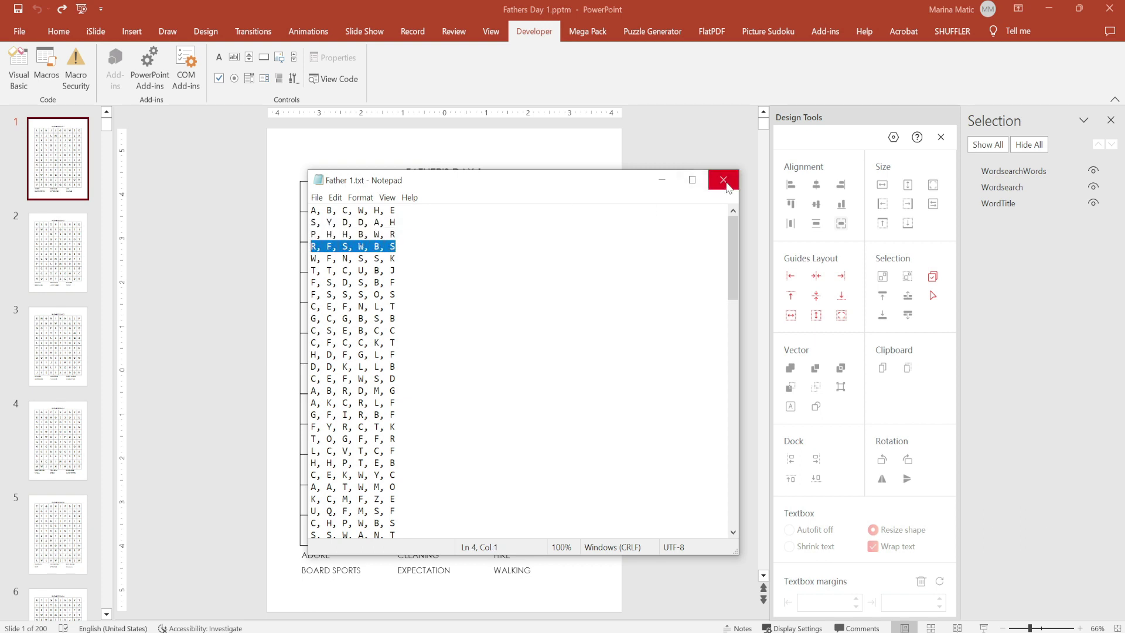
# - Minimize Father 1.txt and run the DeleteLettersWithTXT macro from Word Search Special Delete Letters.pptm on the Fathers Day 1.pptm presentation
pyautogui.click(662, 180)
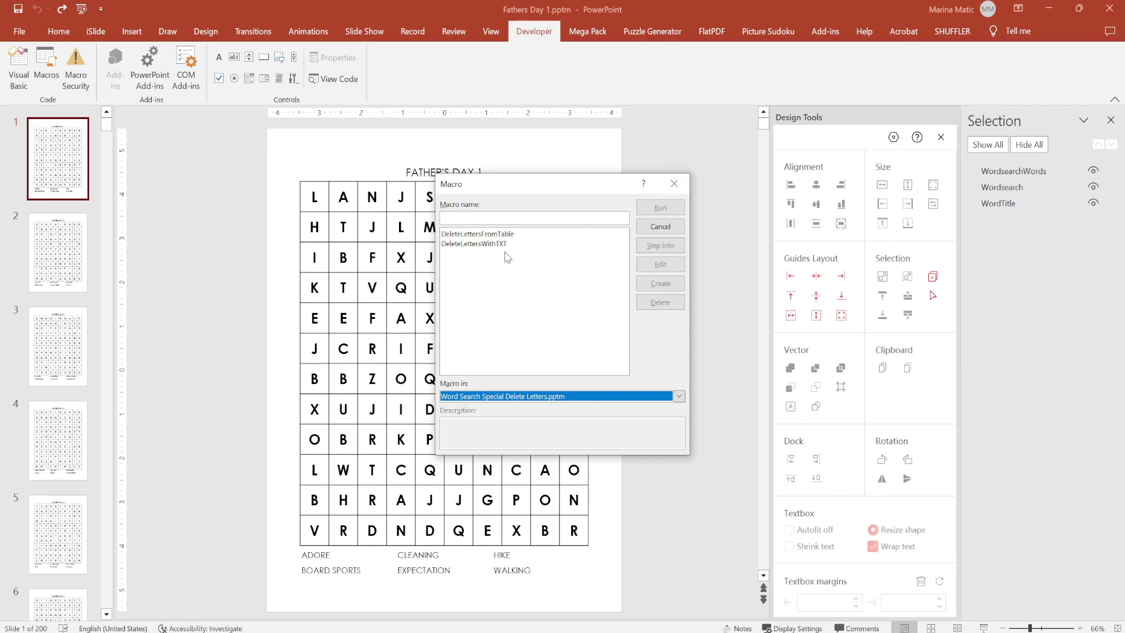
pyautogui.click(475, 244)
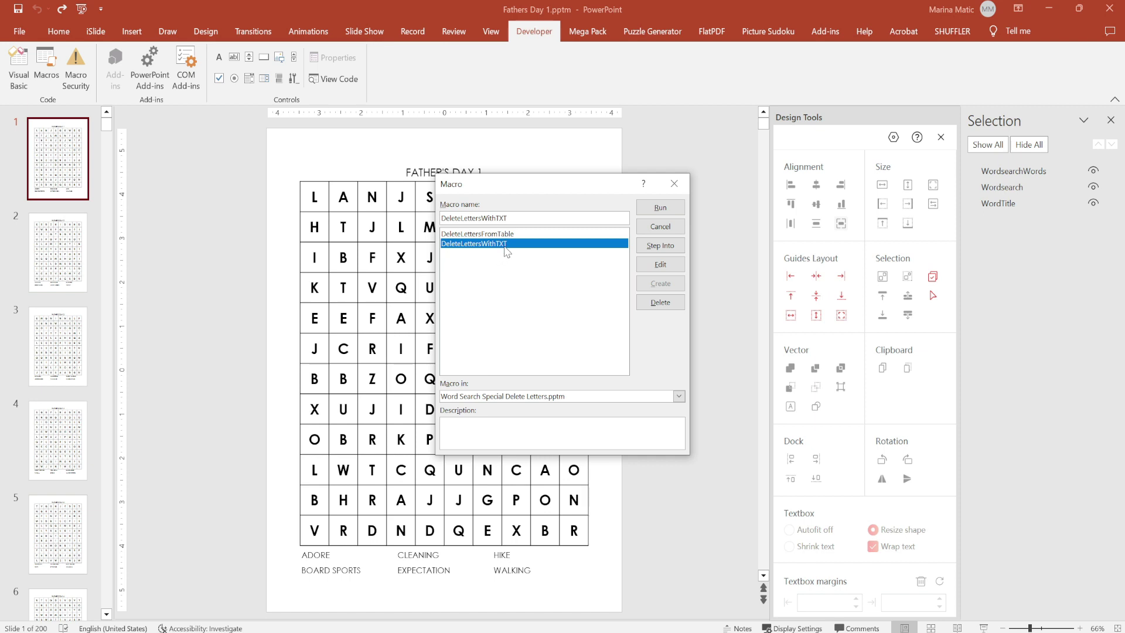
pyautogui.click(661, 209)
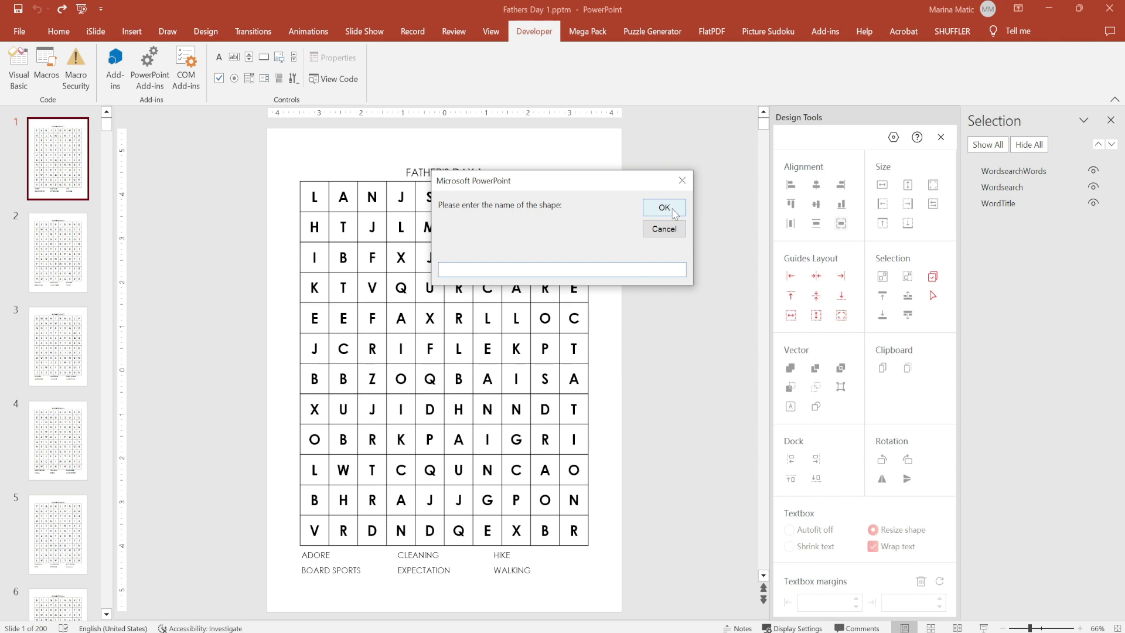